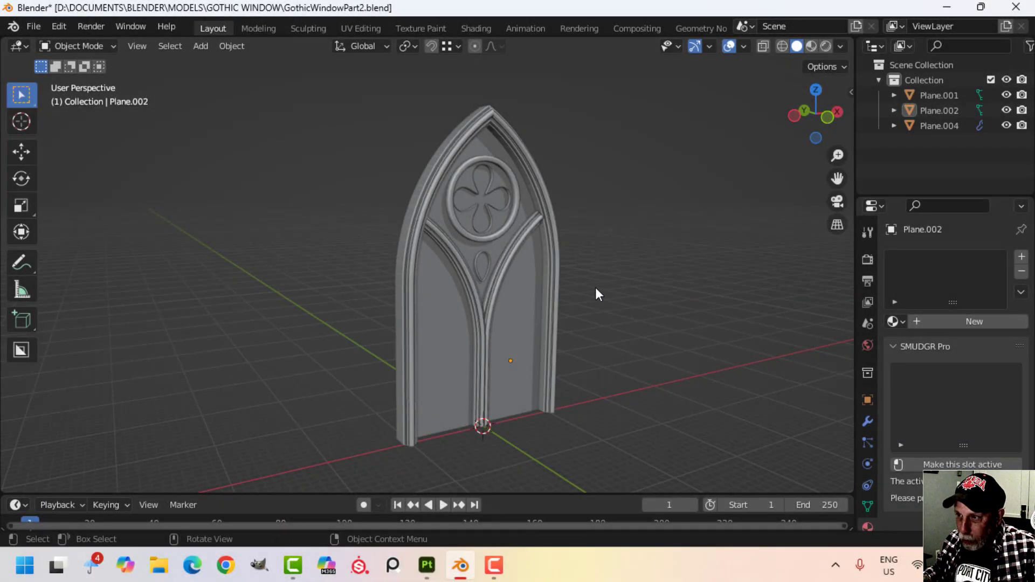
- Switch to the UV Editing workspace, leave Edit Mode on the frame, and select the glass panel behind it
middle_drag(597, 294, 555, 292)
scroll(599, 282, up, 2)
scroll(597, 281, down, 2)
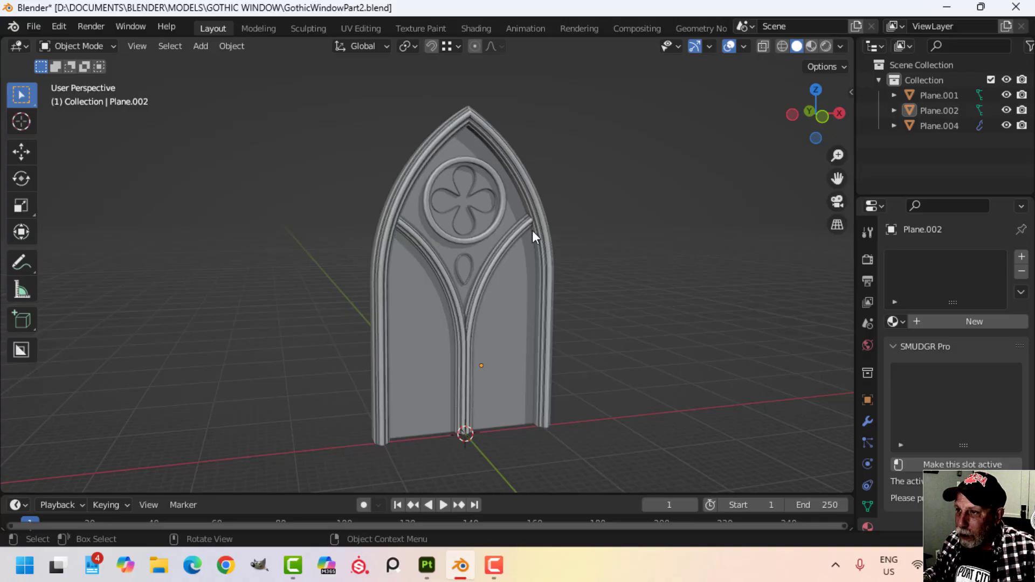
middle_drag(554, 314, 555, 221)
click(551, 221)
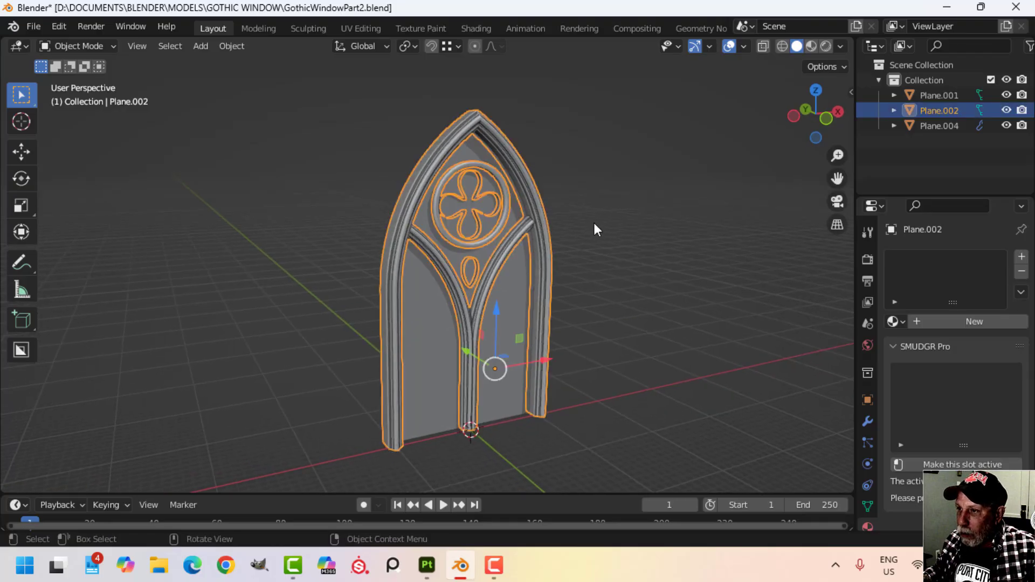
click(366, 27)
scroll(705, 272, down, 2)
click(756, 280)
mouse_move(756, 280)
middle_down()
mouse_move(740, 275)
mouse_move(759, 280)
middle_up()
key(Tab)
click(749, 287)
click(663, 331)
middle_drag(753, 331, 740, 302)
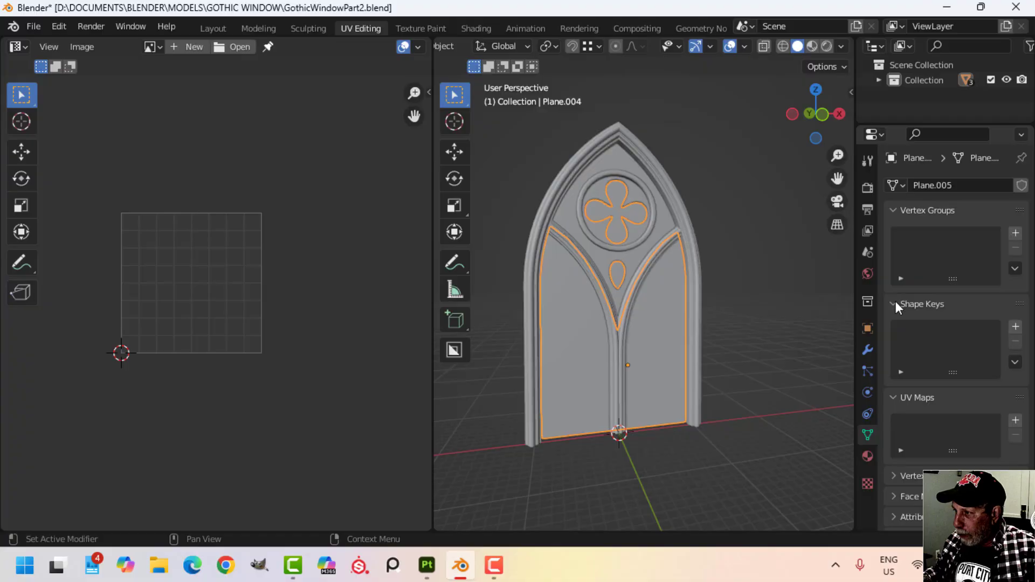
- Create a new material on the glass panel and name it Glass
click(868, 458)
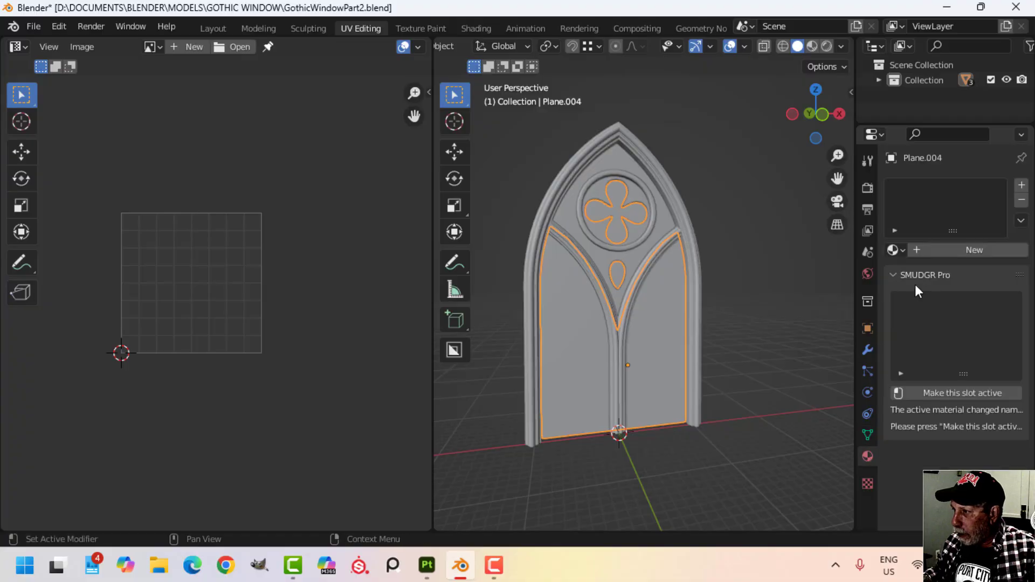
click(943, 251)
double_click(920, 189)
key(Caps_Lock)
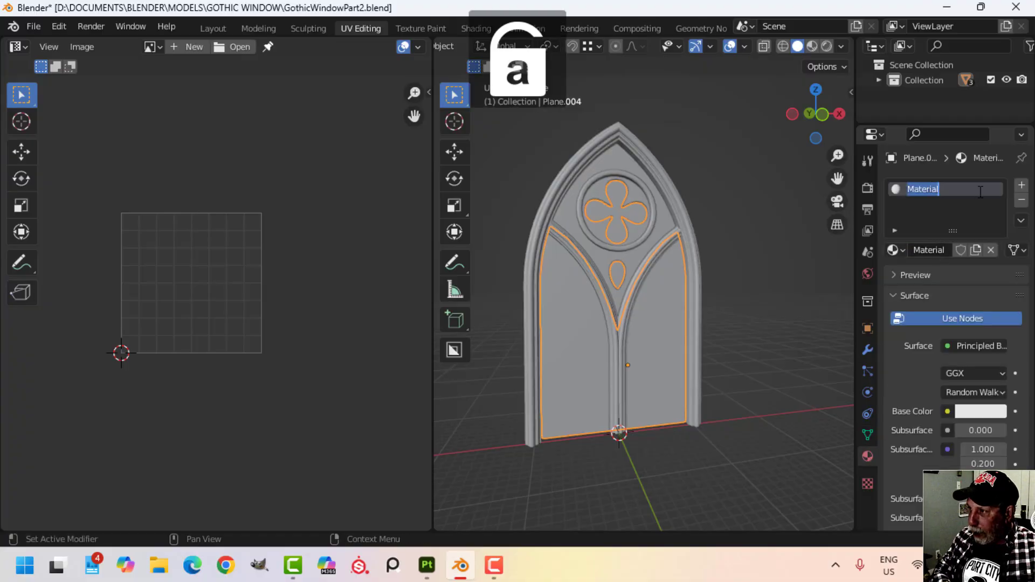
text(Glass)
key(Return)
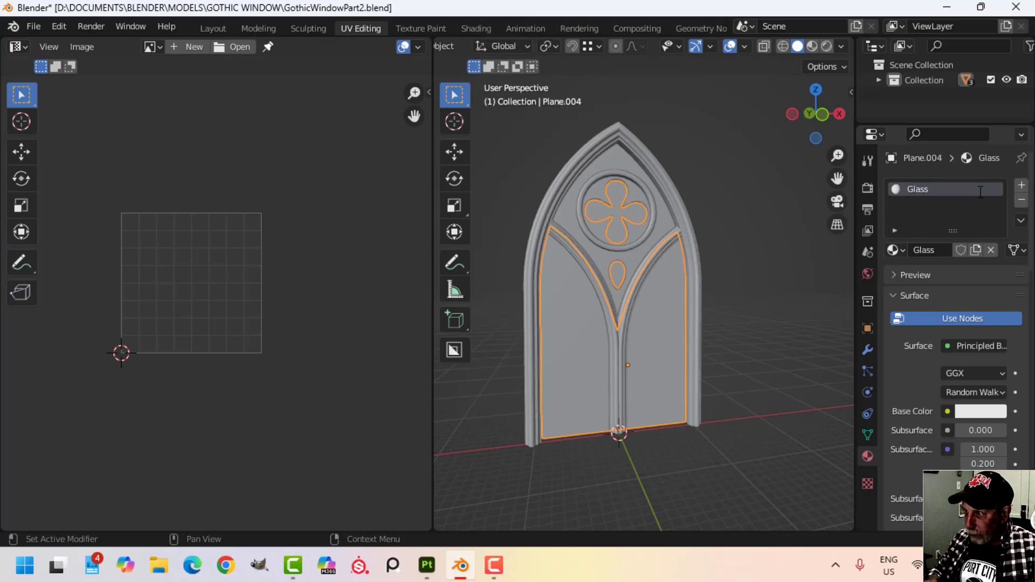
- Select the window's outer frame, create a new material on it, and name it Wood
click(655, 173)
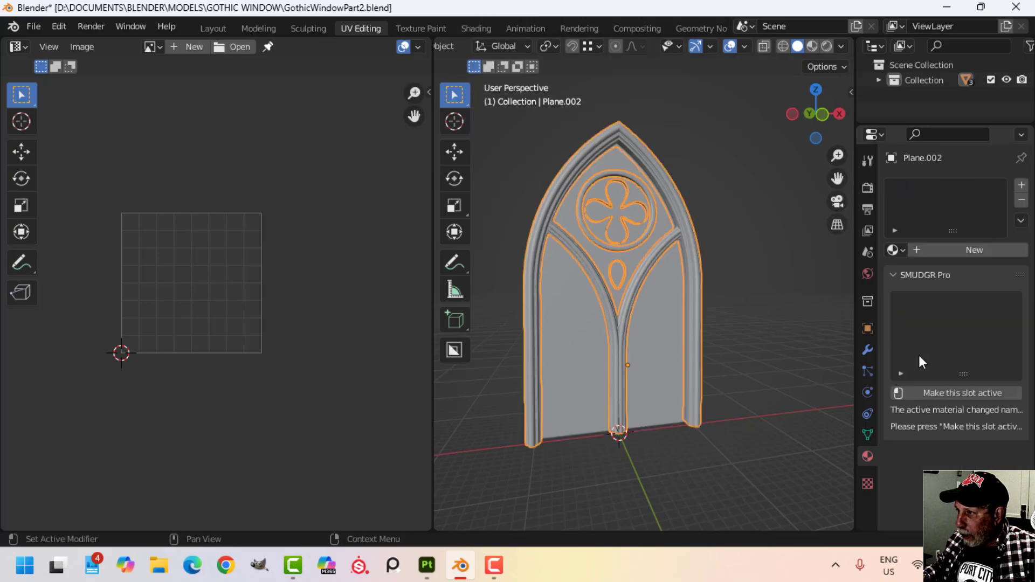
click(959, 252)
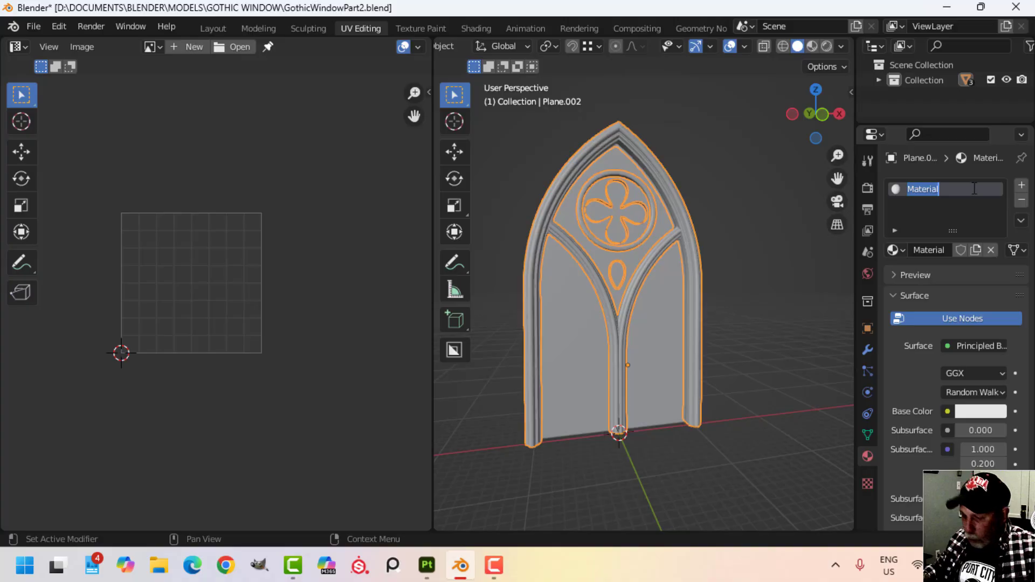
text(Wood)
key(Return)
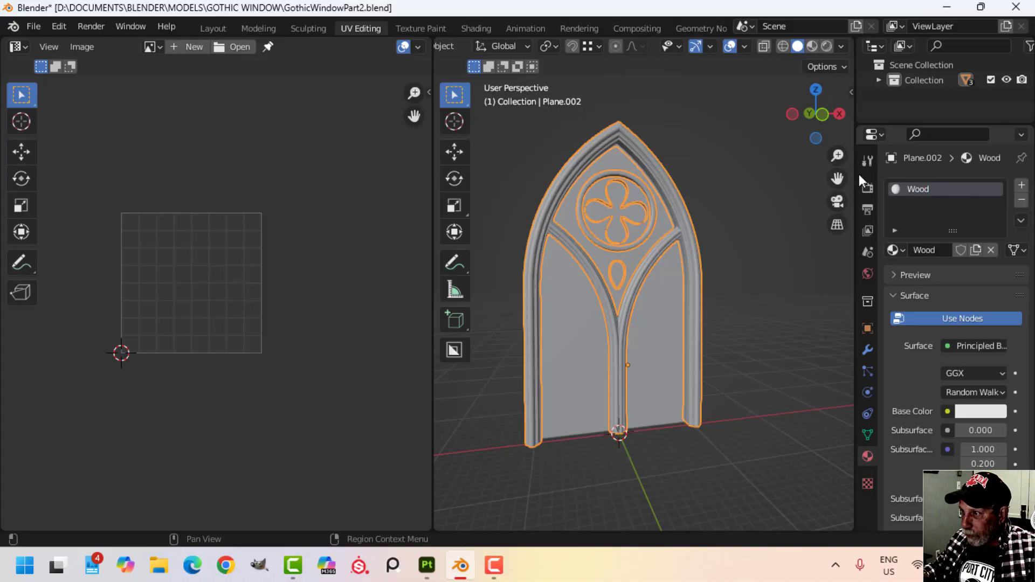
- Assign the existing Wood material to the upper tracery panel with the quatrefoil cutout
click(662, 229)
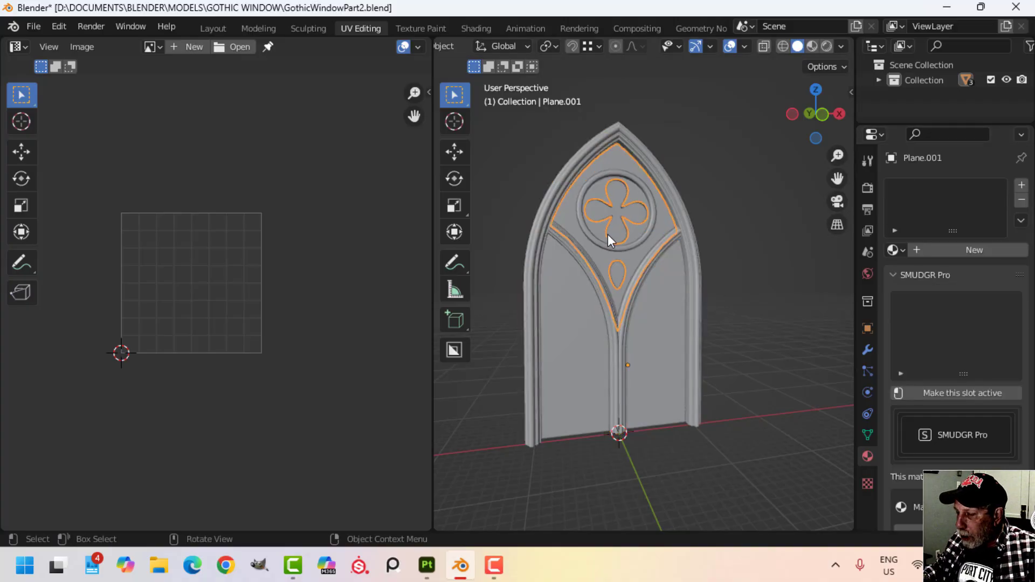
click(895, 249)
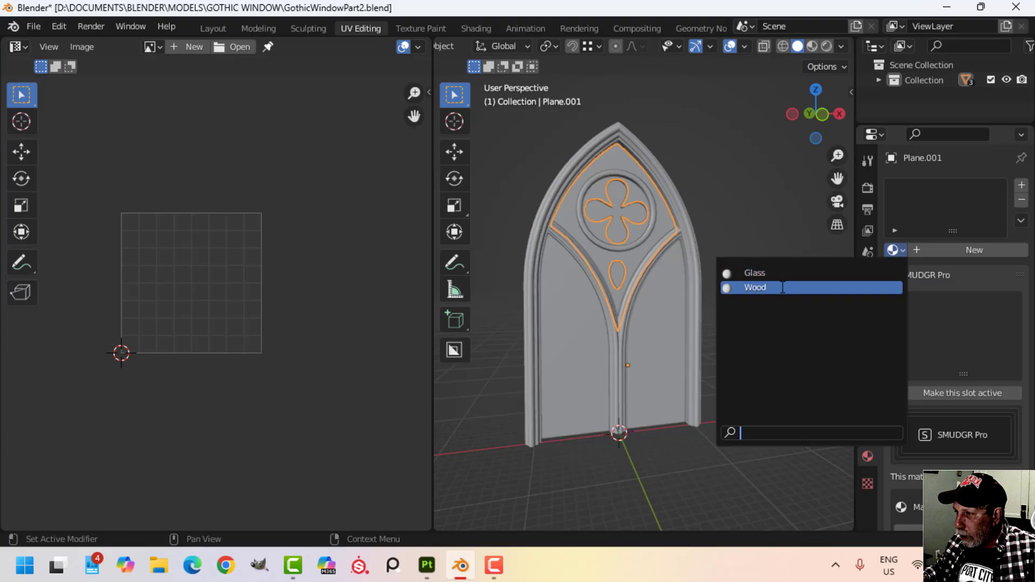
click(755, 287)
- Select the window frame object and enter Edit Mode on it
click(711, 224)
click(677, 202)
scroll(711, 206, up, 4)
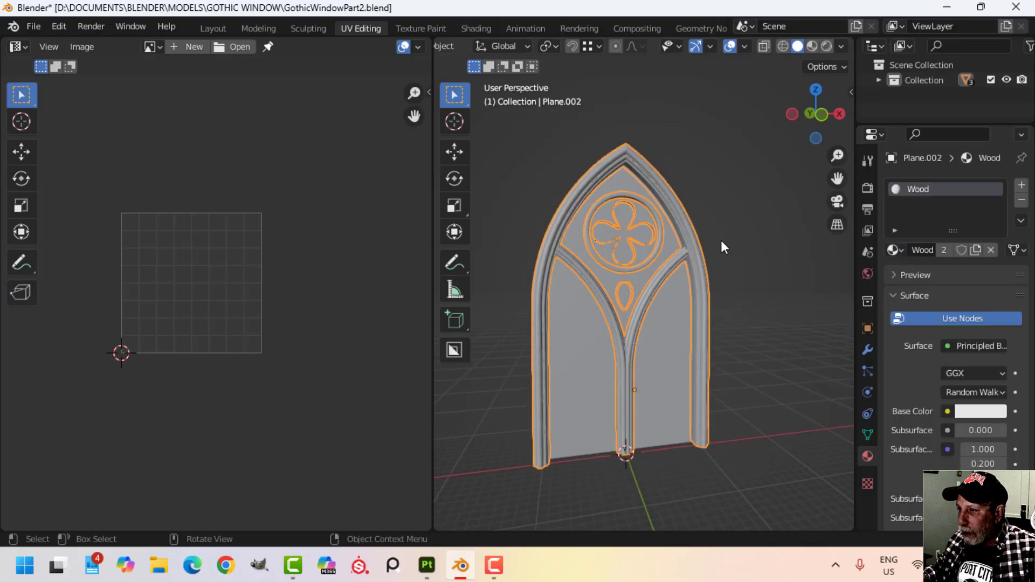
scroll(717, 244, down, 5)
key(Tab)
- Examine the marked seams at the frame's pointed peak and where the two inner arches meet the center post
scroll(707, 243, up, 7)
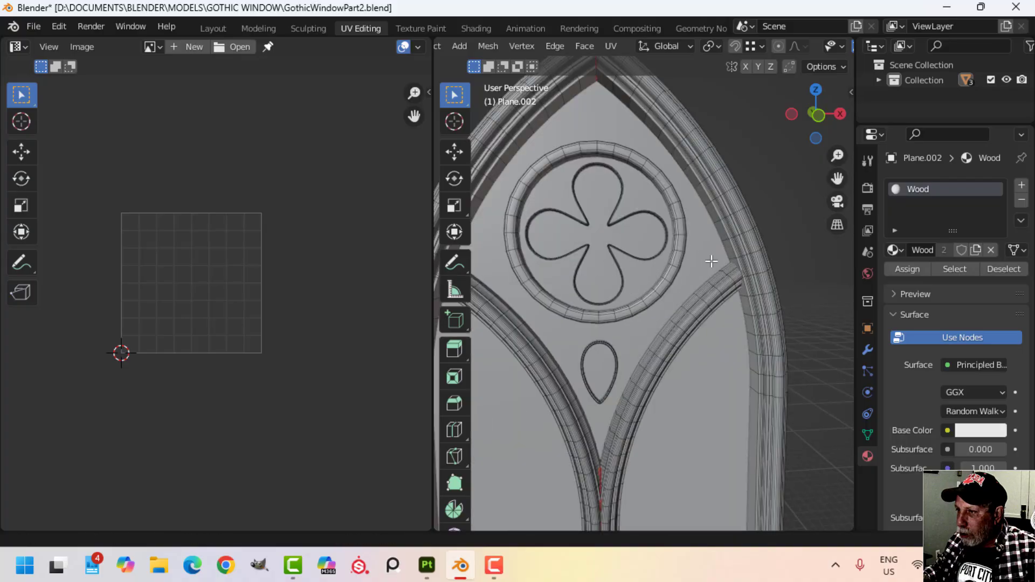
shift+middle_drag(691, 220, 693, 280)
scroll(694, 296, up, 4)
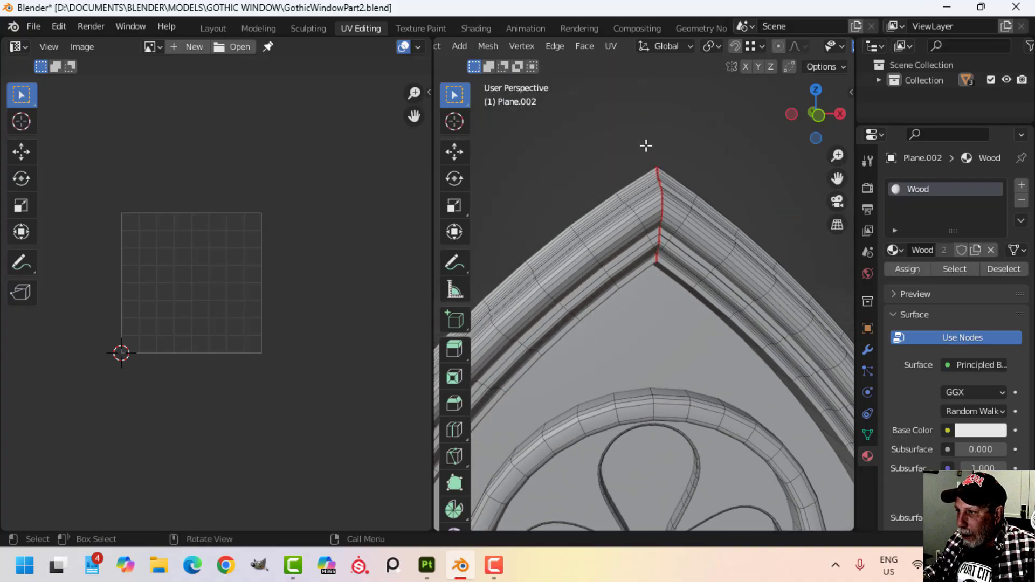
scroll(659, 264, down, 5)
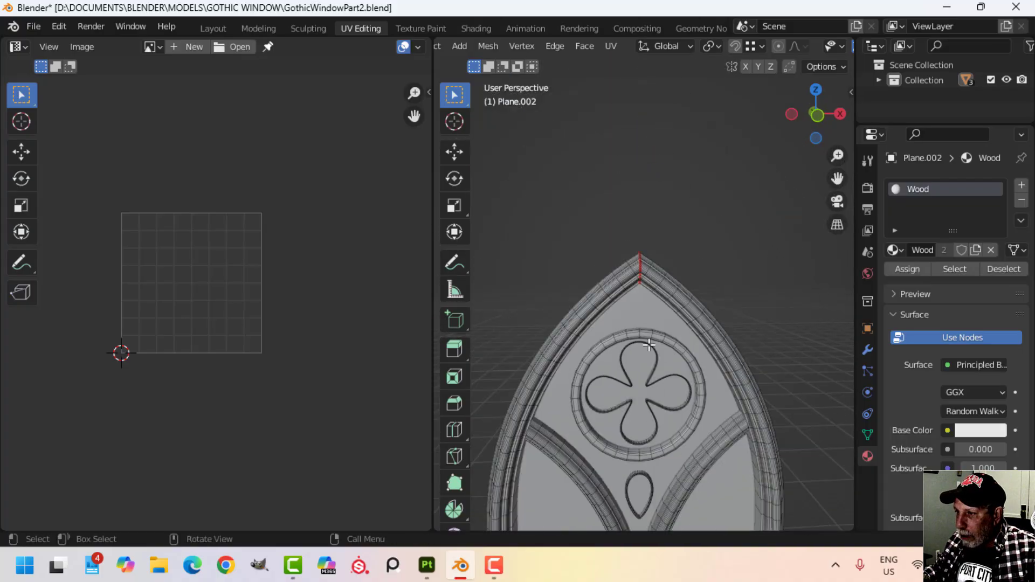
shift+scroll(657, 292, down, 5)
shift+scroll(657, 304, down, 4)
scroll(677, 278, up, 6)
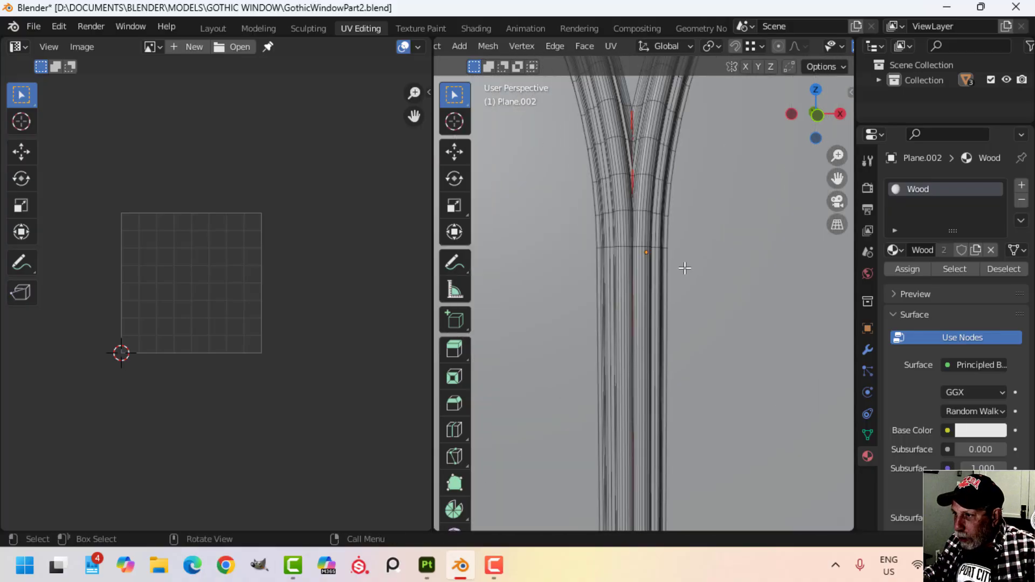
middle_drag(688, 272, 692, 272)
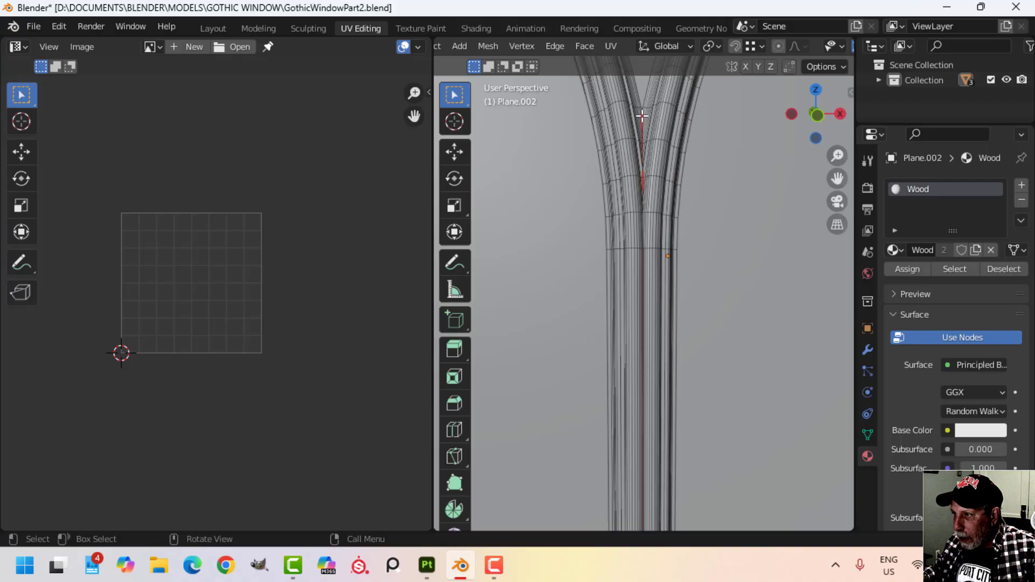
middle_drag(670, 411, 644, 292)
- Select all linked geometry of the outer frame and inner arches, and unwrap its UVs
middle_drag(589, 157, 728, 249)
key(ctrl+l)
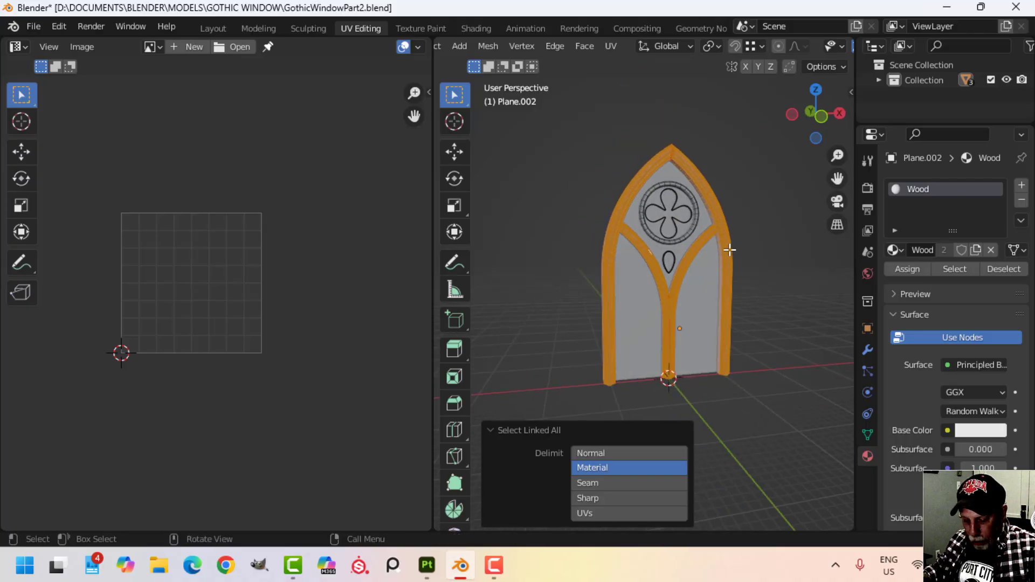
key(u)
click(729, 250)
scroll(241, 351, up, 3)
middle_drag(244, 342, 300, 342)
scroll(320, 345, down, 2)
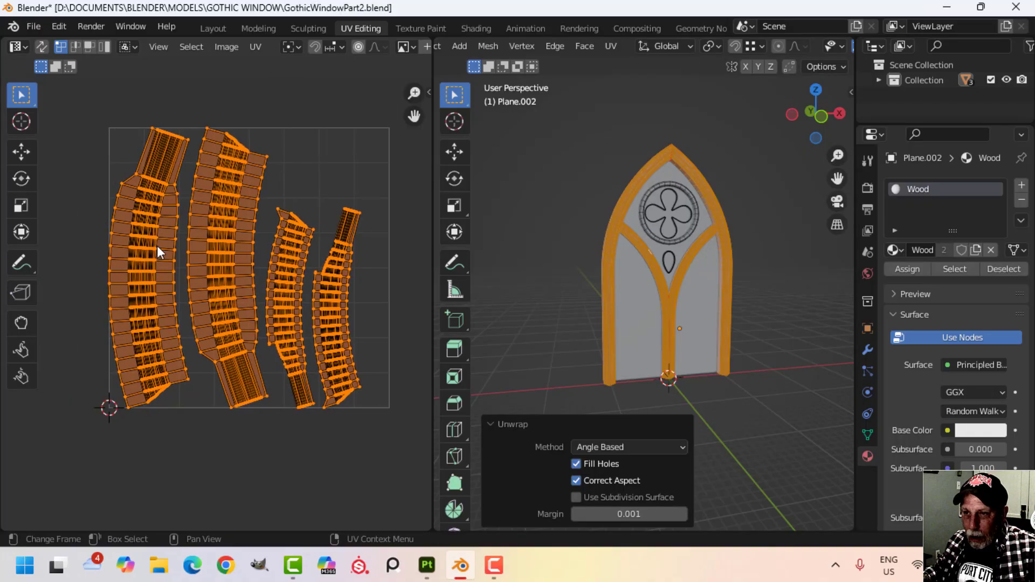
middle_drag(187, 355, 253, 336)
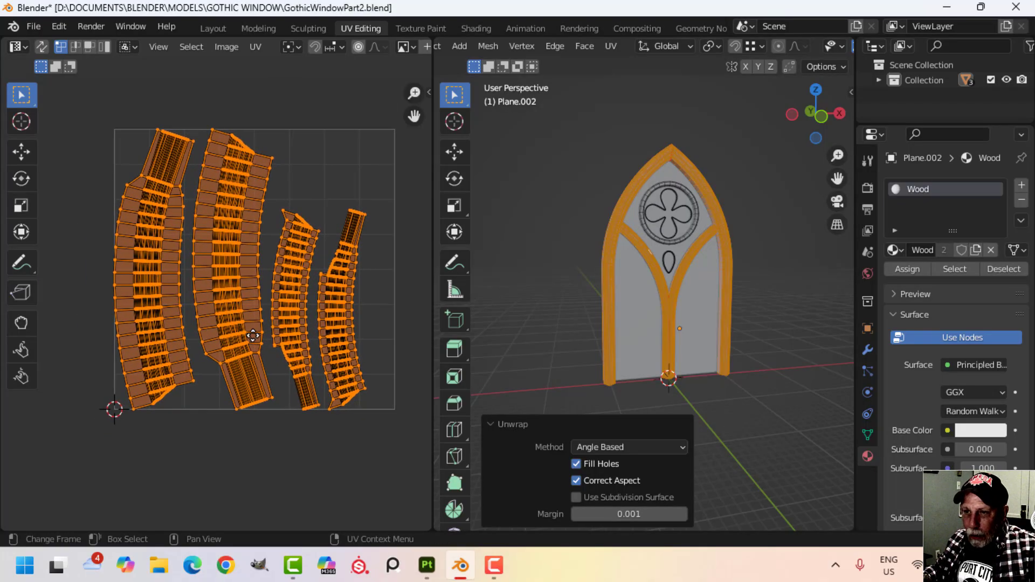
- Select the first large linked UV island and straighten it with the UV Squares To Grid By Shape operation
click(166, 277)
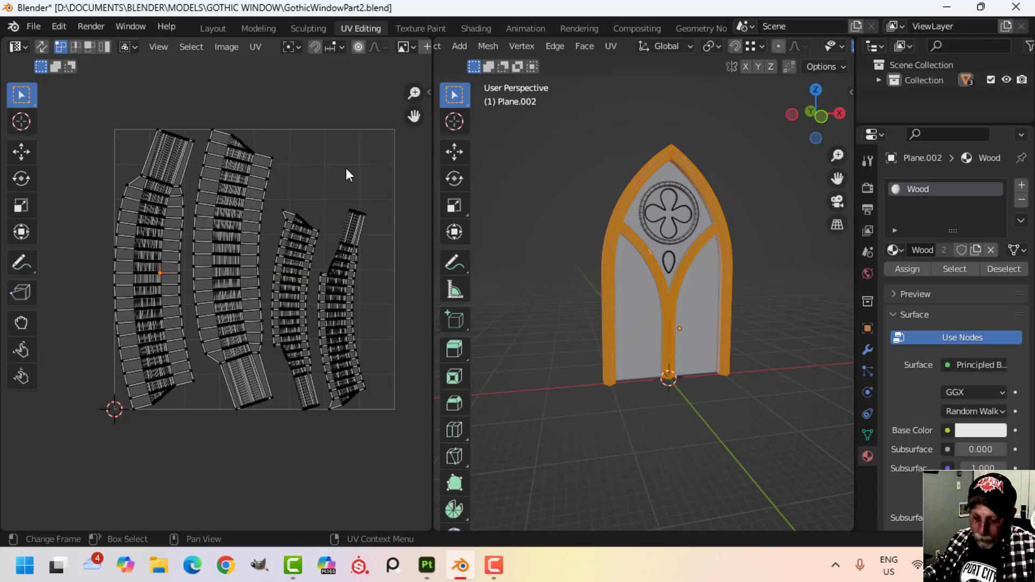
key(ctrl+l)
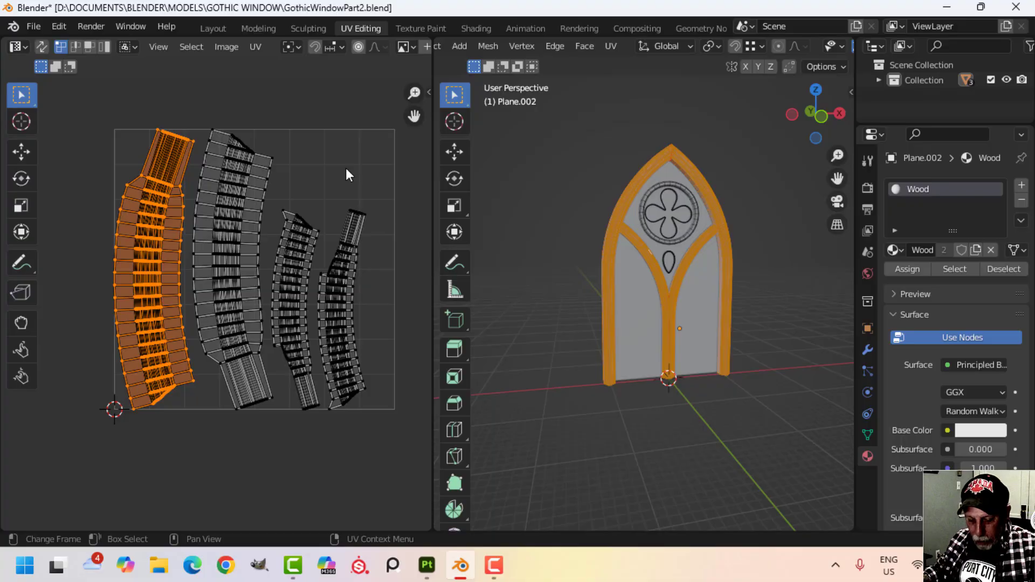
key(n)
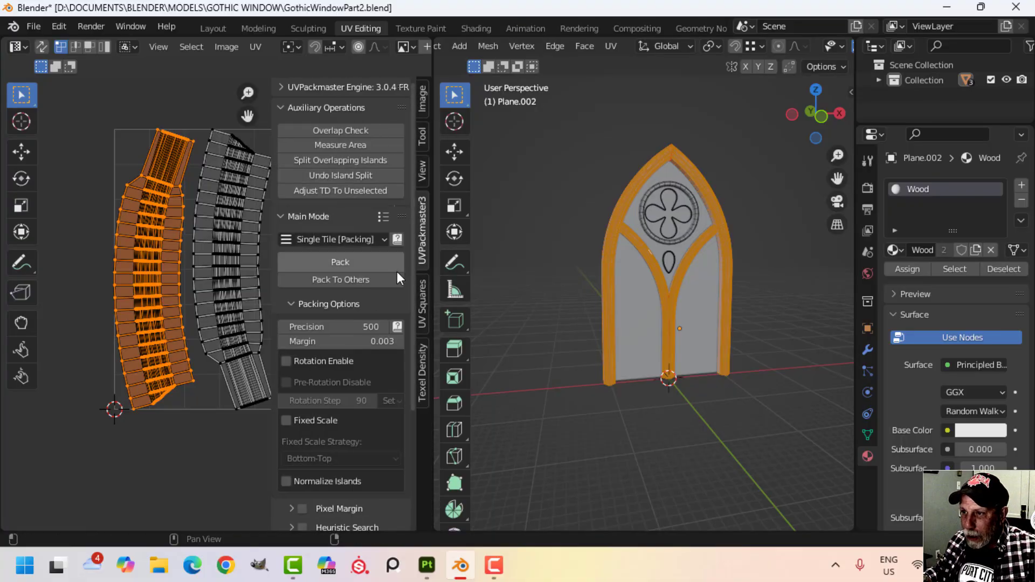
click(424, 305)
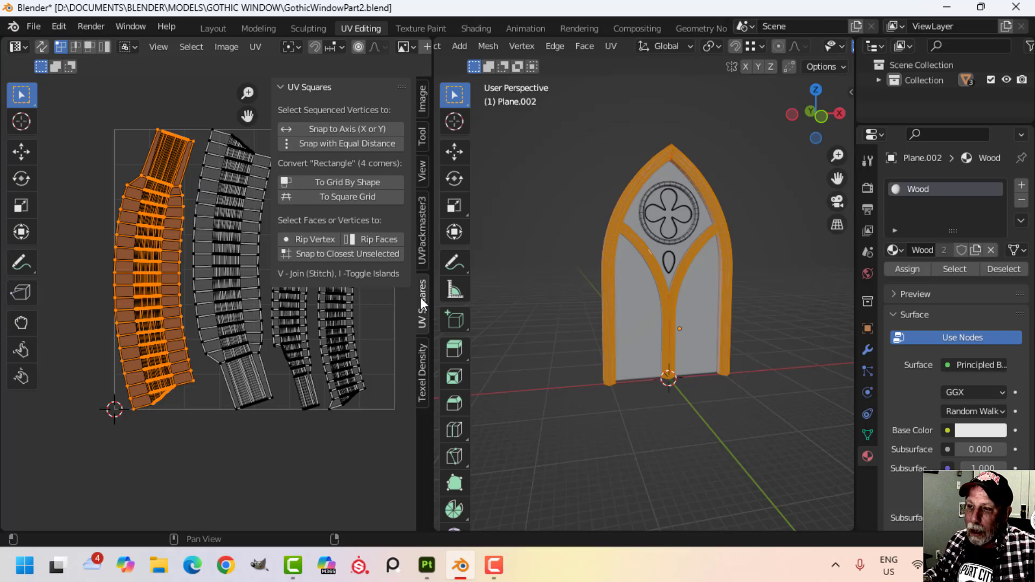
click(351, 183)
- Straighten the other three UV islands one at a time with To Grid By Shape
click(222, 239)
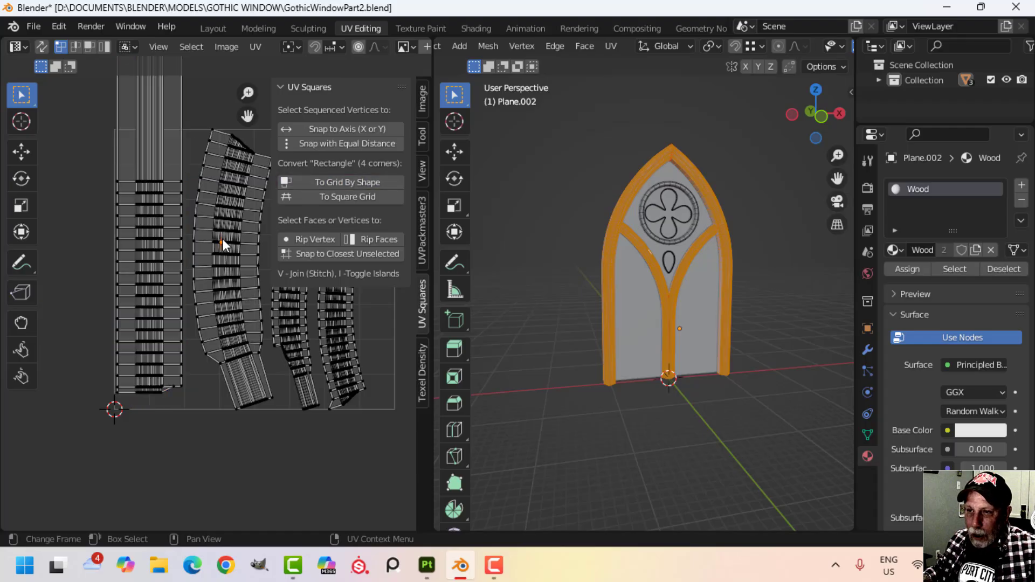
key(ctrl+l)
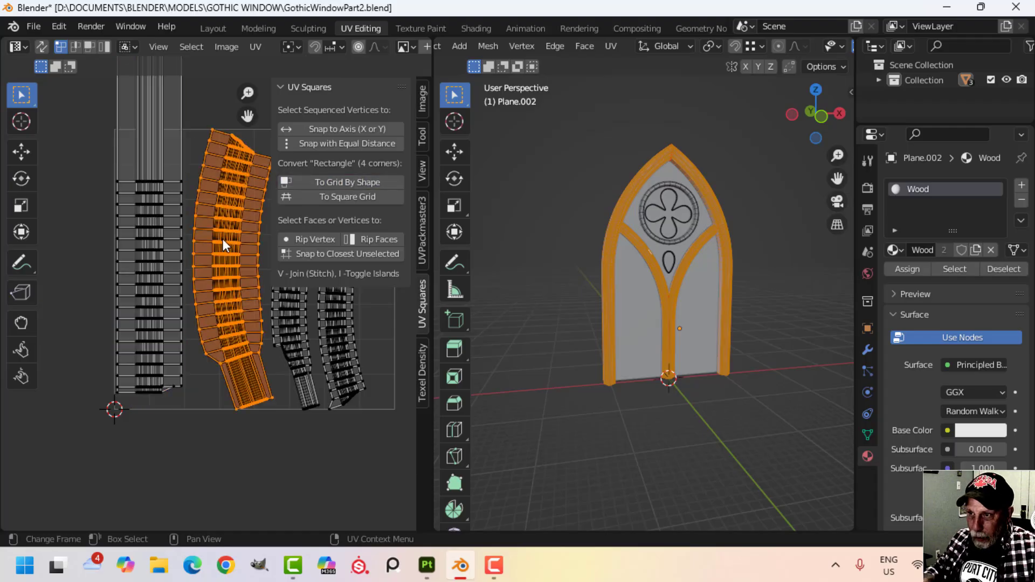
click(336, 184)
scroll(308, 335, down, 3)
click(226, 289)
key(ctrl+l)
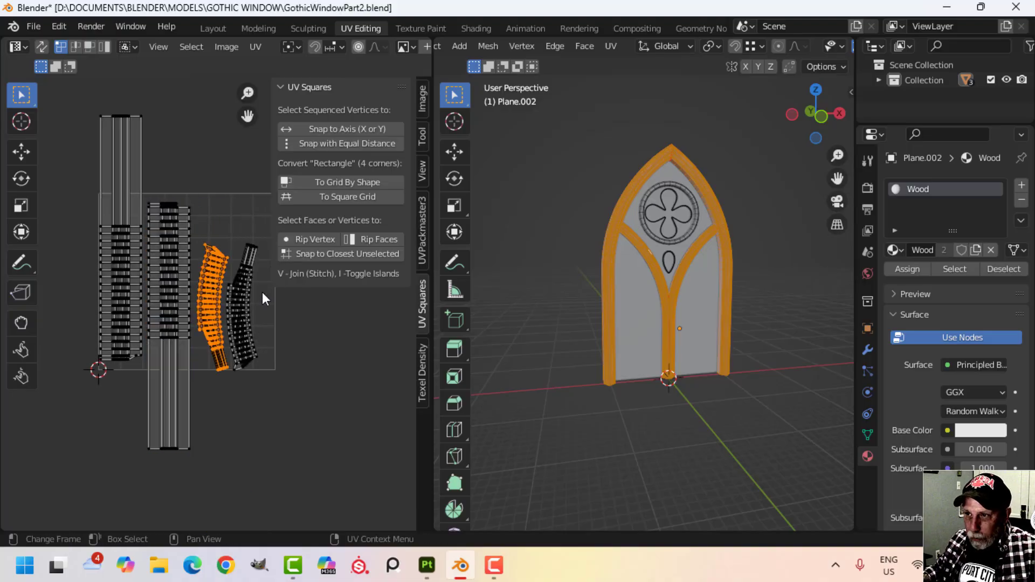
click(345, 185)
click(247, 309)
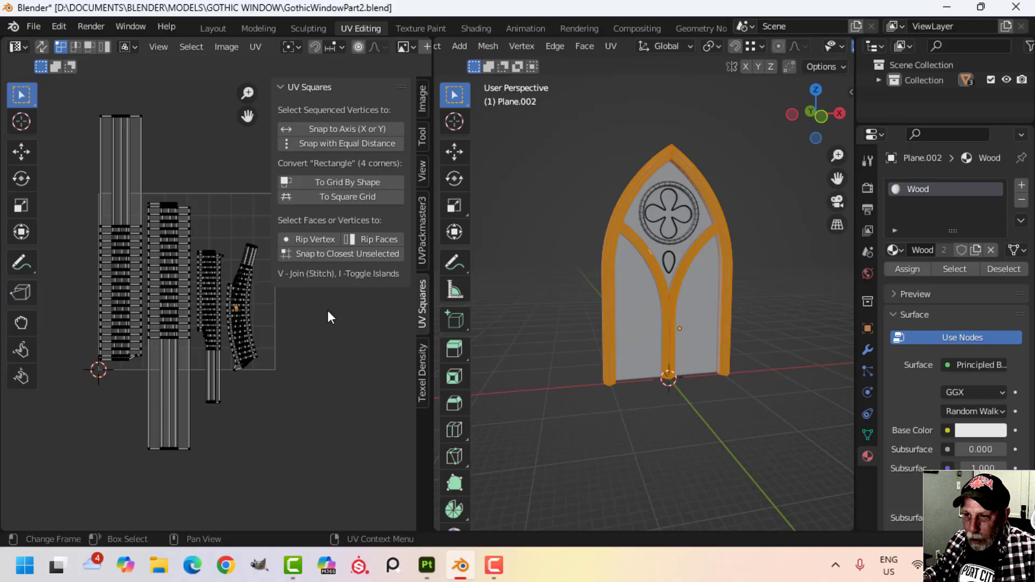
key(ctrl+l)
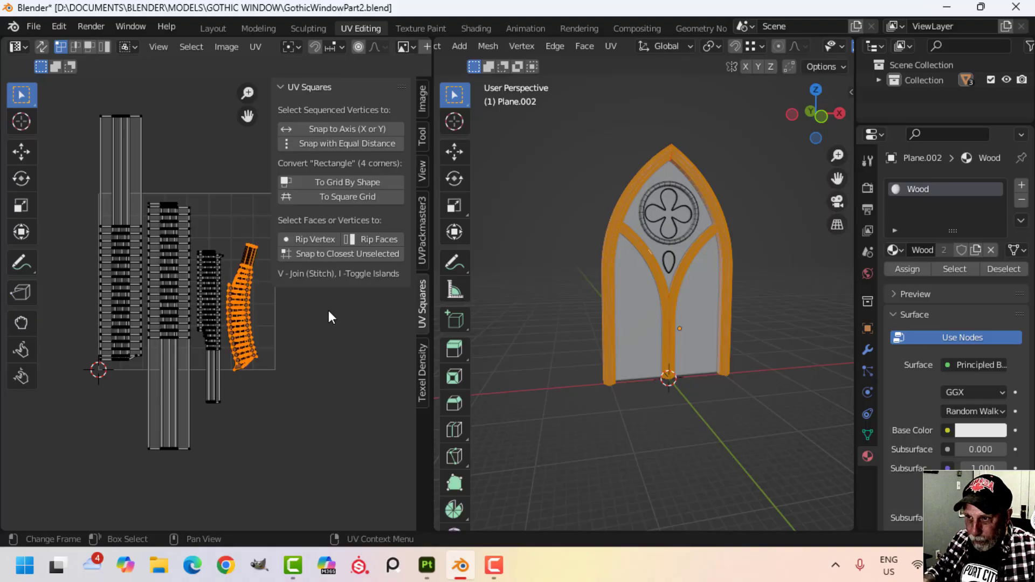
click(356, 182)
- Select all the straightened UV islands and rotate them 90 degrees
key(a)
scroll(248, 384, down, 4)
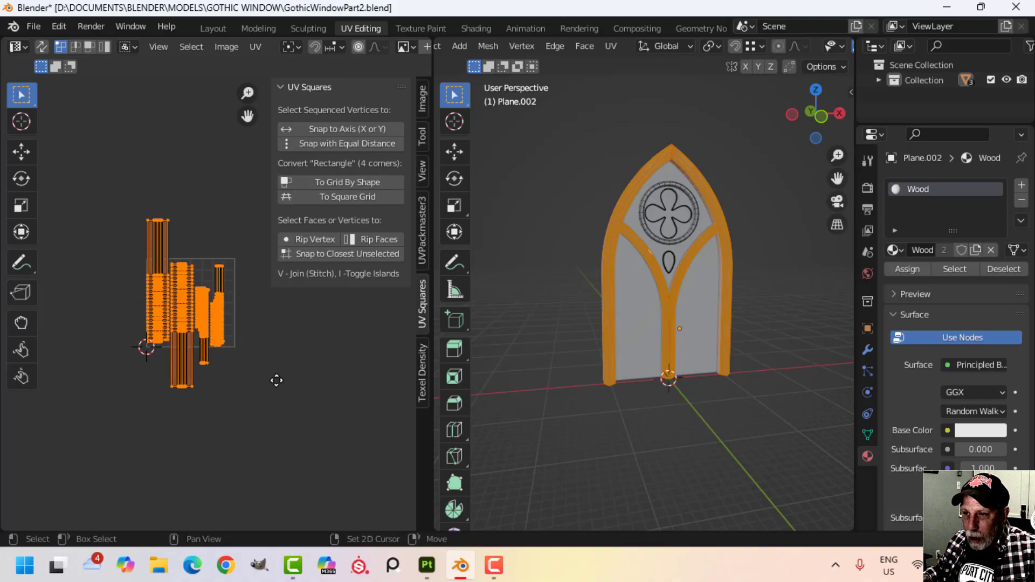
text(r90)
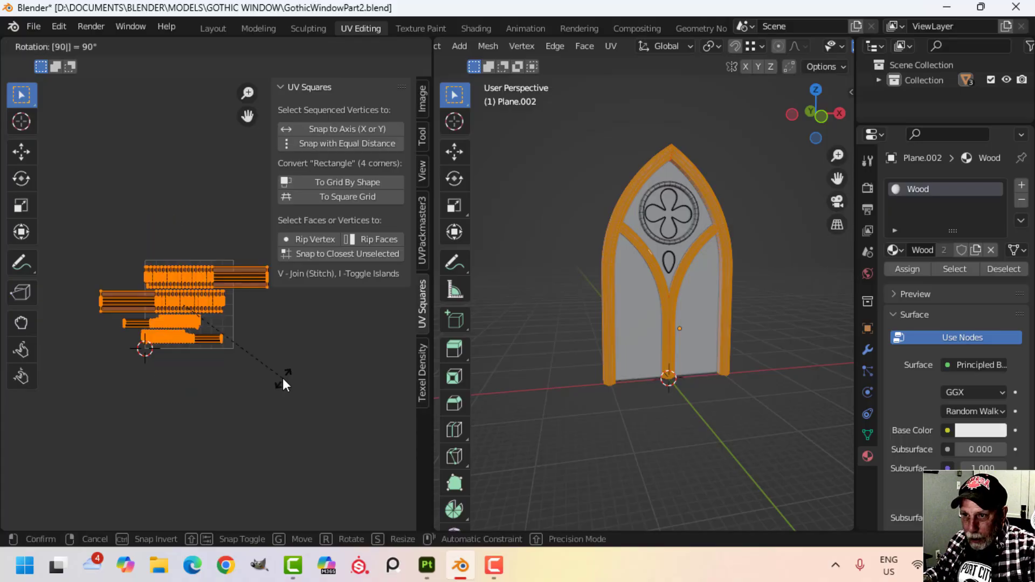
key(Return)
scroll(300, 377, down, 1)
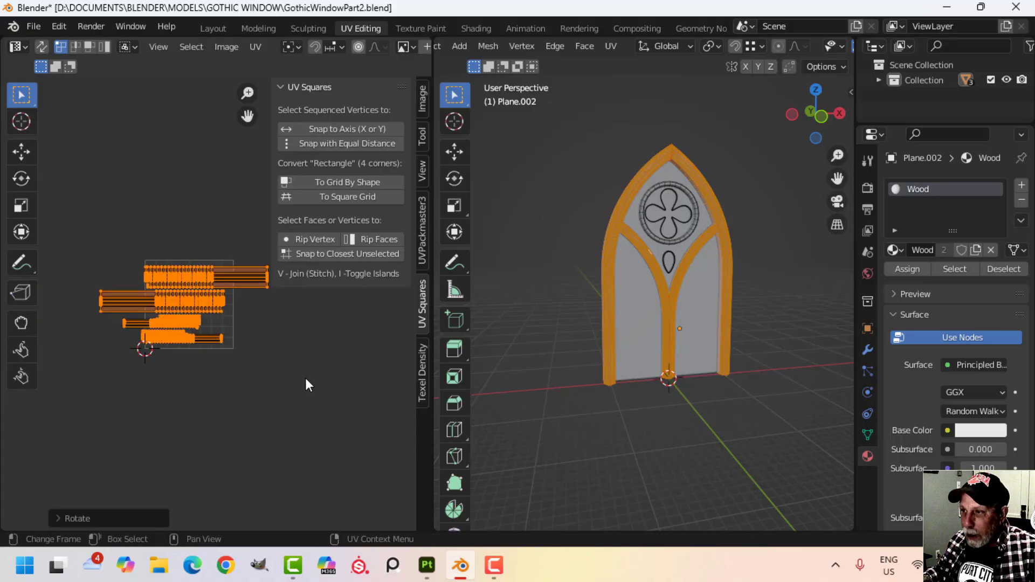
middle_drag(248, 338, 226, 356)
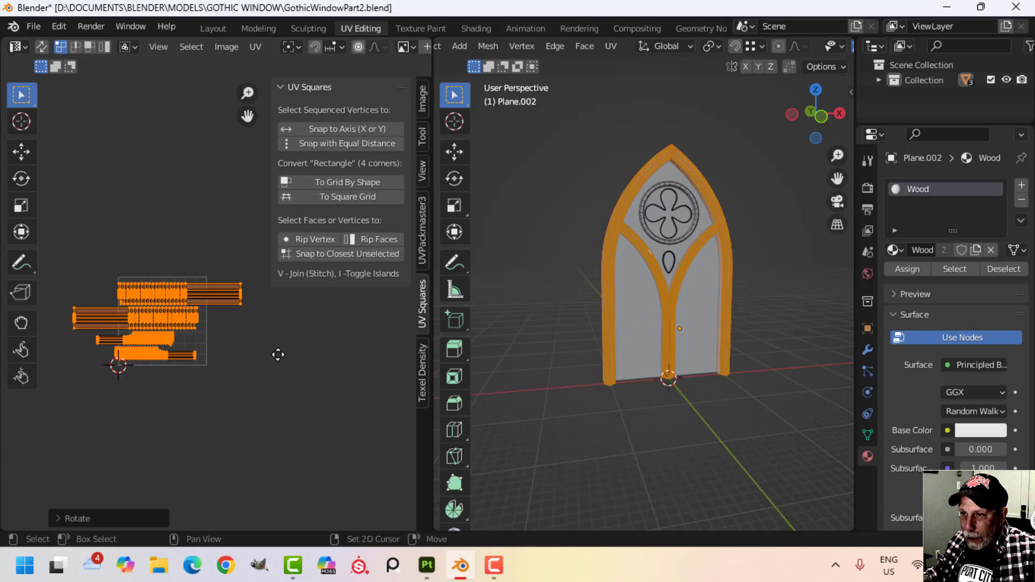
- Leave the frame mesh, select the separate upper panel with the quatrefoil and teardrop cutouts, and unwrap its UVs
scroll(620, 341, up, 3)
scroll(620, 341, up, 4)
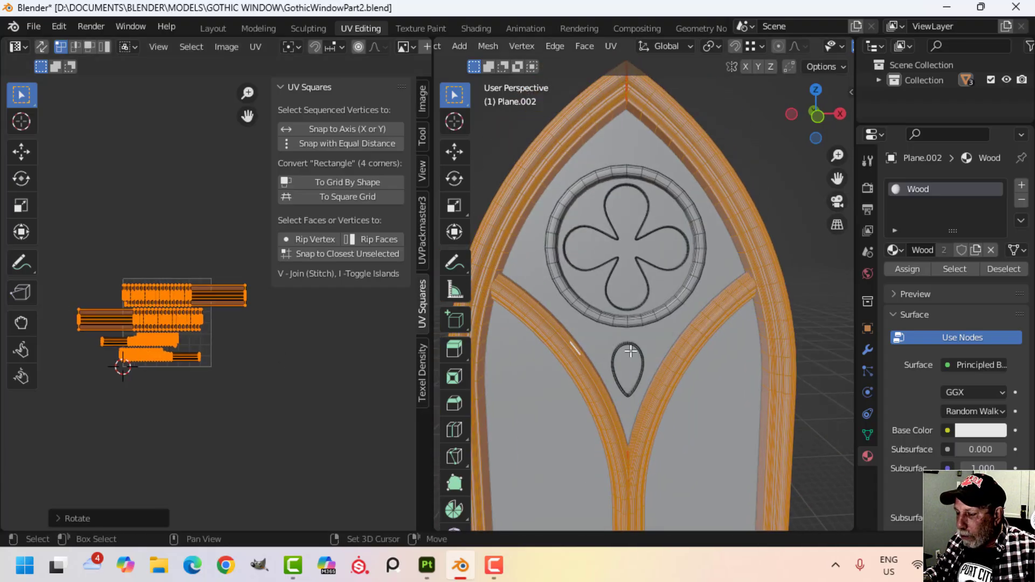
key(alt+a)
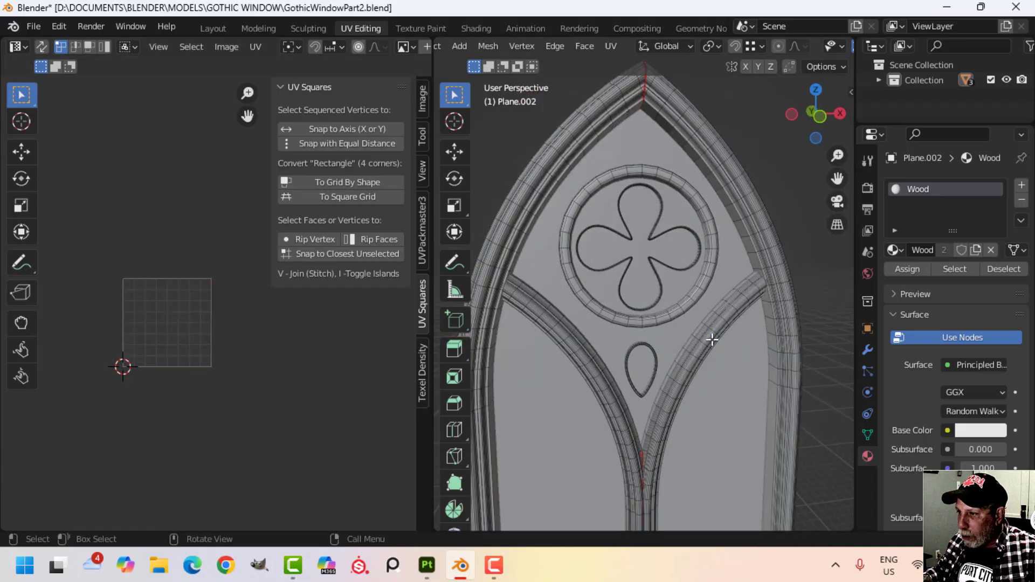
key(Tab)
click(731, 336)
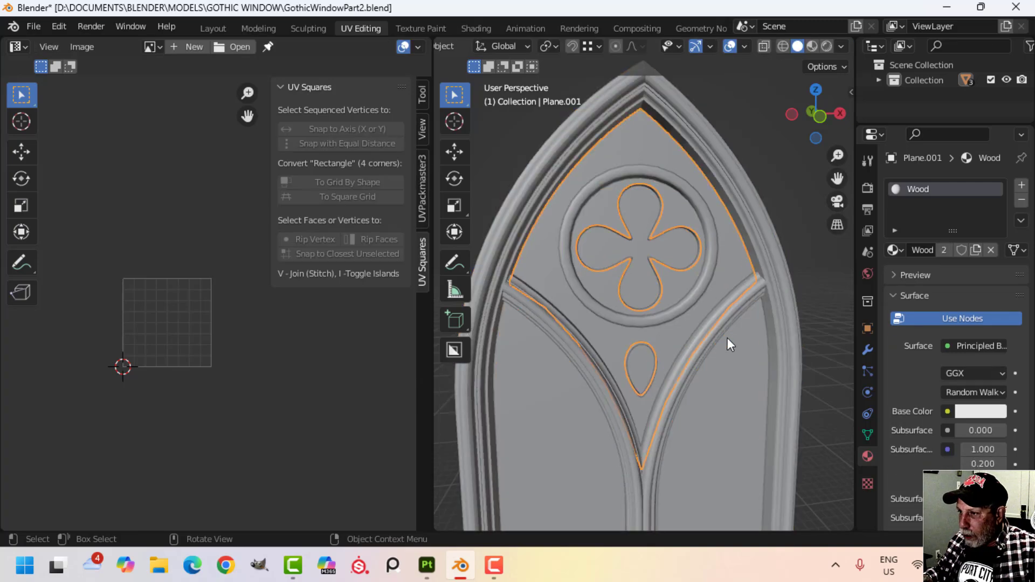
key(Tab)
key(u)
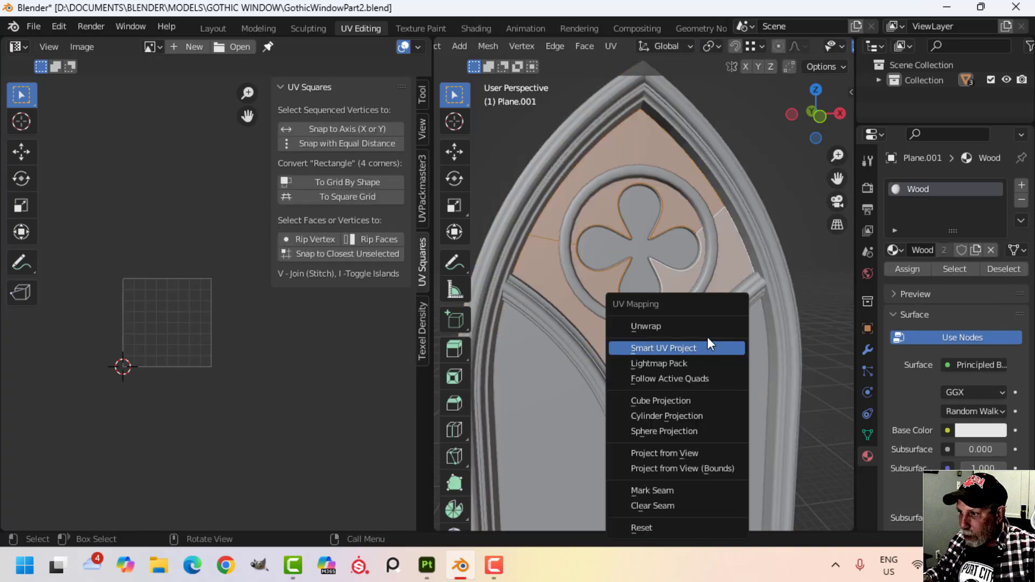
click(675, 326)
- Scale down the upper panel's UV island and move it into the lower-right corner of the UV tile
key(s)
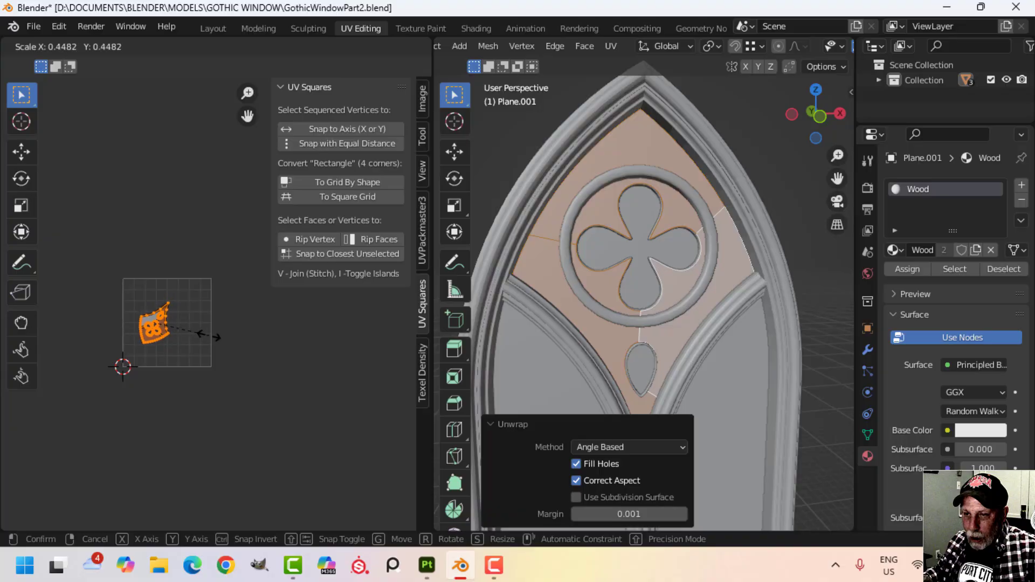
click(215, 334)
scroll(224, 342, up, 4)
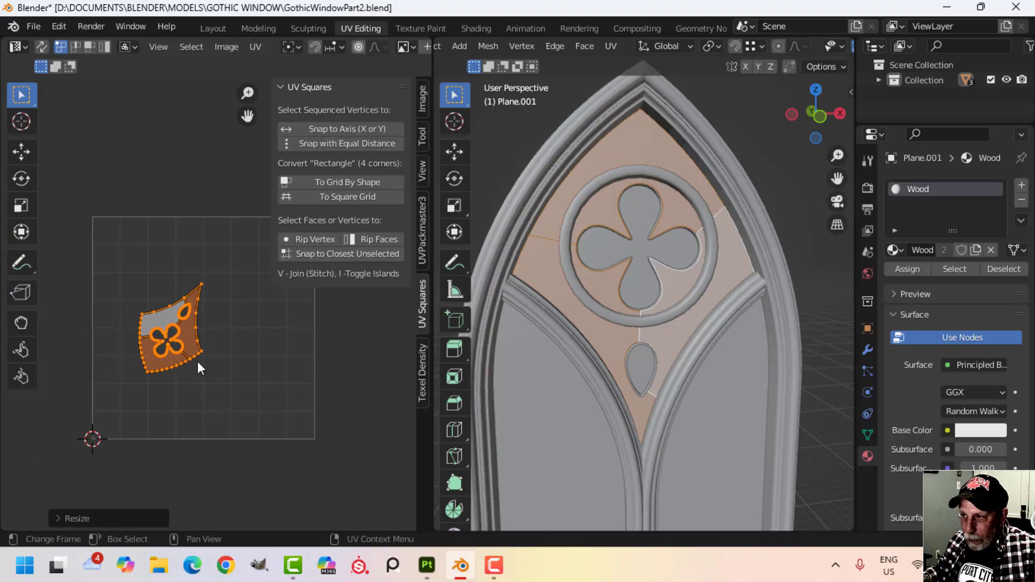
key(s)
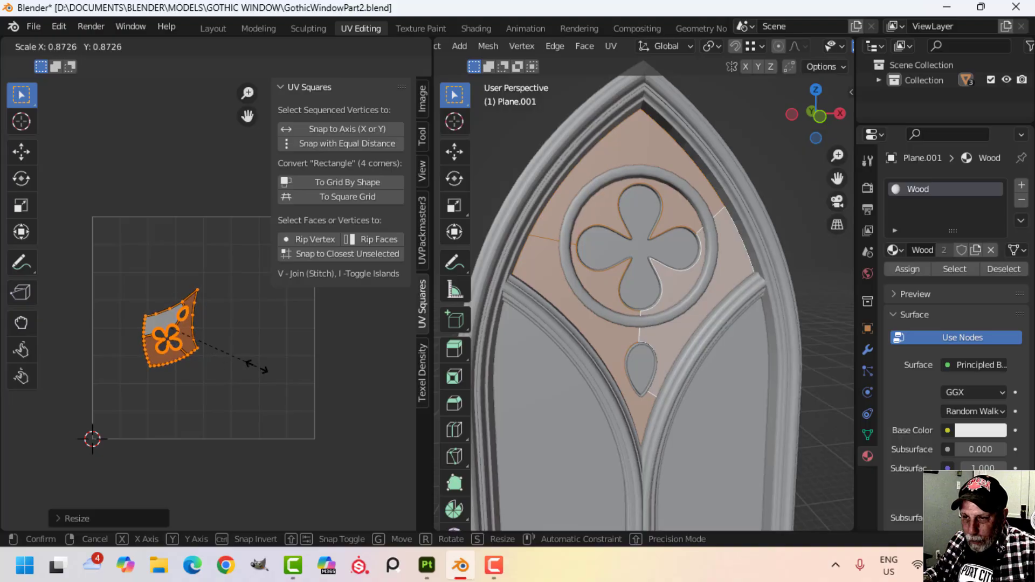
key(g)
click(355, 412)
key(s)
click(378, 417)
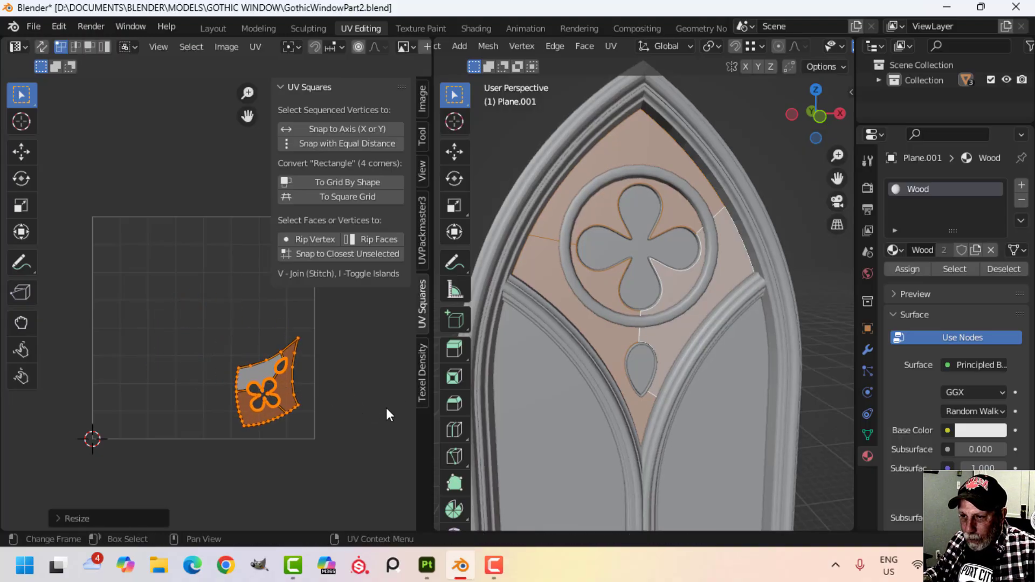
middle_drag(383, 387, 347, 382)
- Edit the frame mesh, select all linked faces of the circular ring around the quatrefoil, and unwrap them
key(Tab)
click(695, 338)
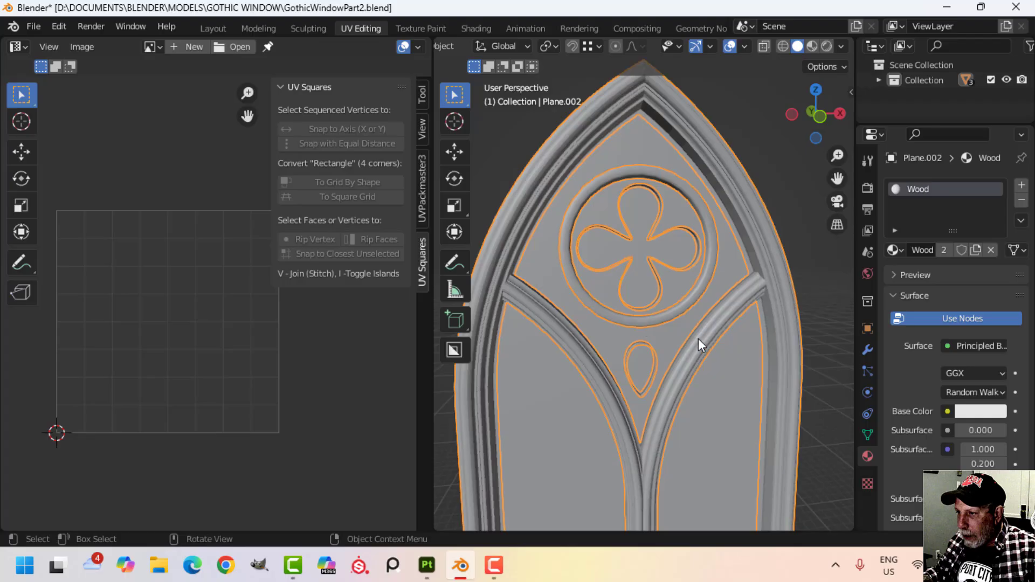
key(Tab)
click(665, 320)
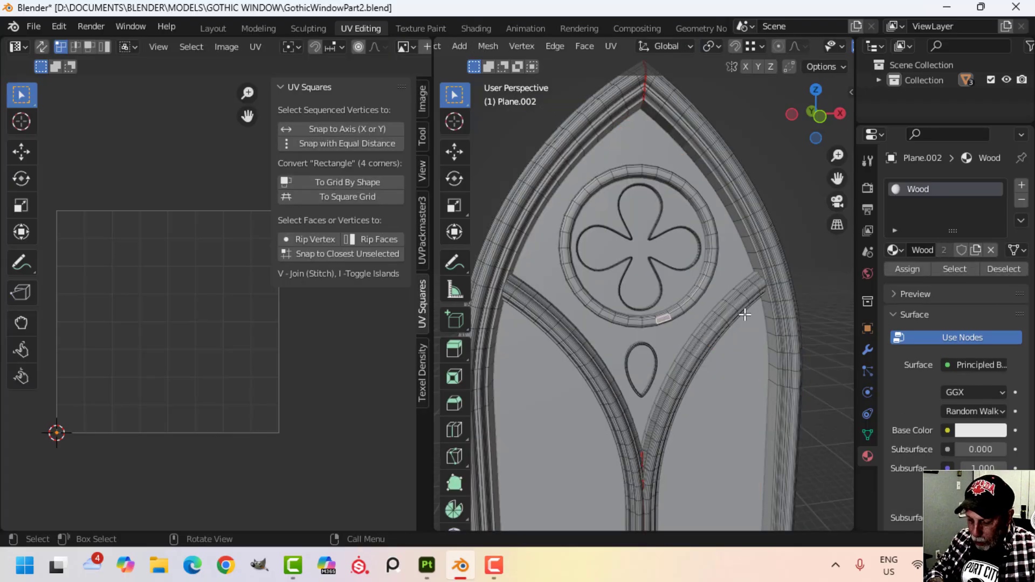
key(ctrl+l)
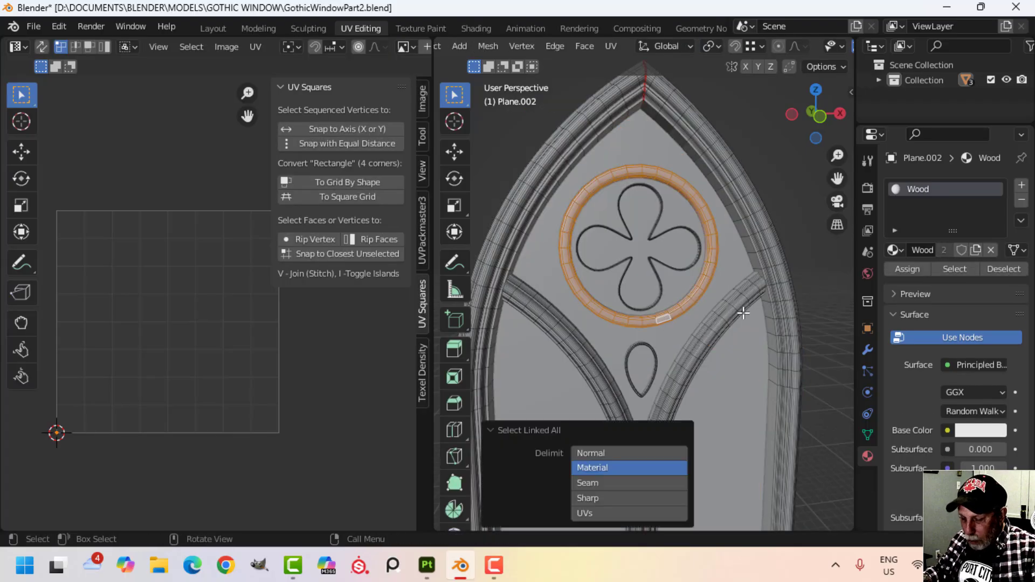
key(u)
click(727, 311)
mouse_move(727, 312)
middle_down()
mouse_move(771, 301)
mouse_move(712, 315)
middle_up()
- Scale the ring's UV island to about a quarter of its size and move it into the upper part of the tile
key(s)
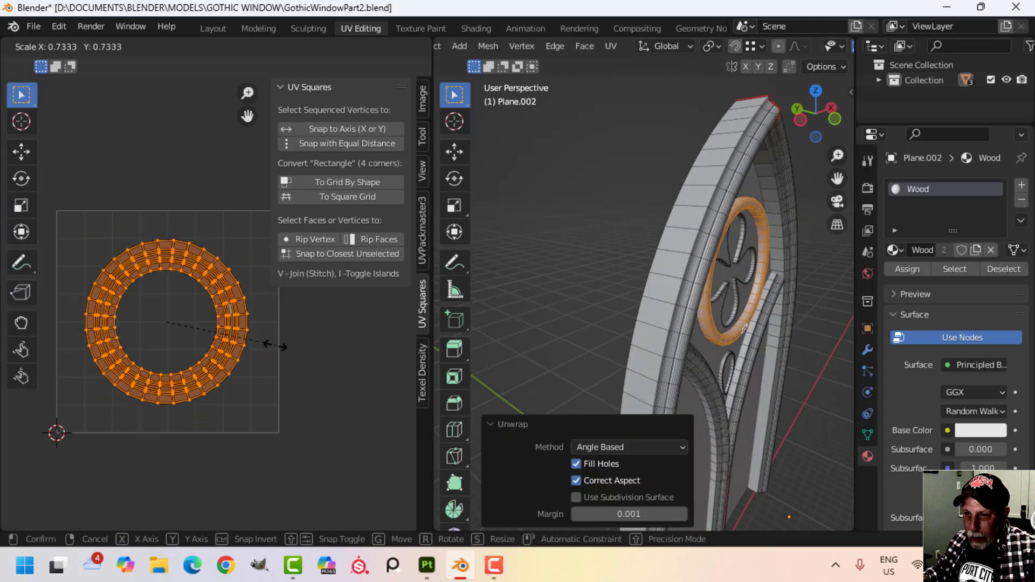
click(206, 335)
key(g)
click(238, 283)
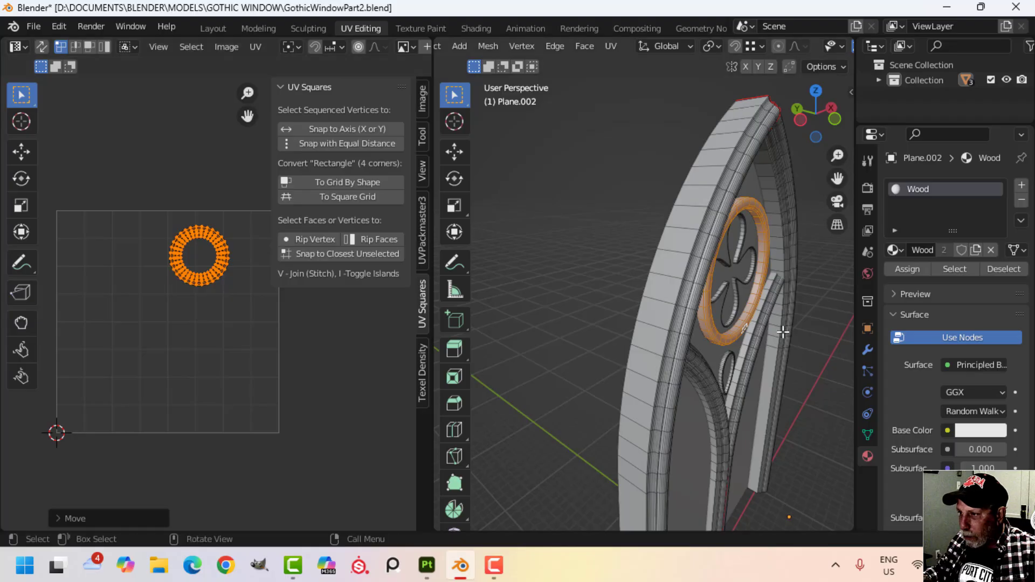
- Select all linked faces of the teardrop trim below the circular ring and unwrap them
middle_drag(768, 332, 734, 336)
scroll(703, 340, up, 6)
scroll(702, 340, up, 2)
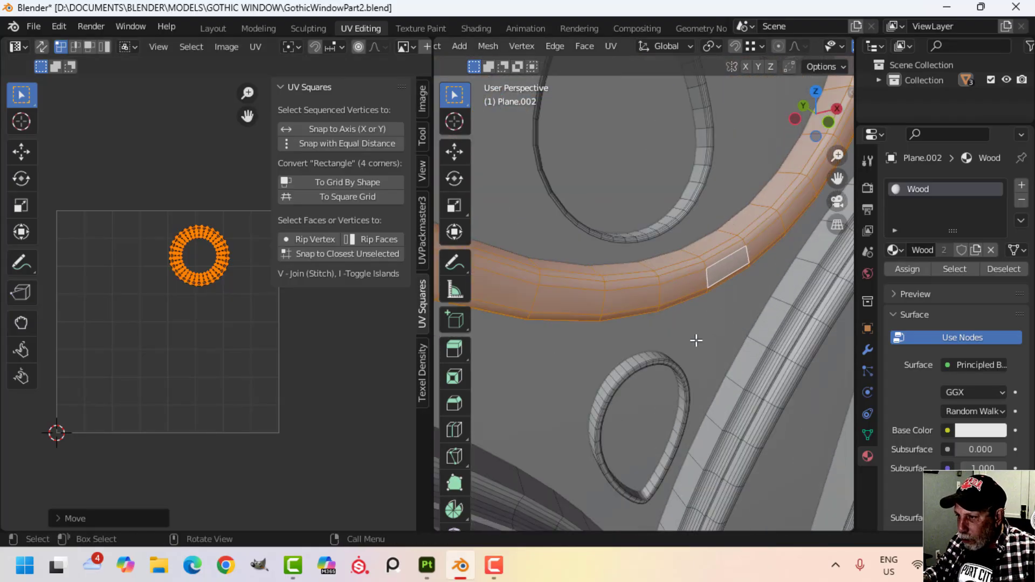
click(650, 356)
key(ctrl+l)
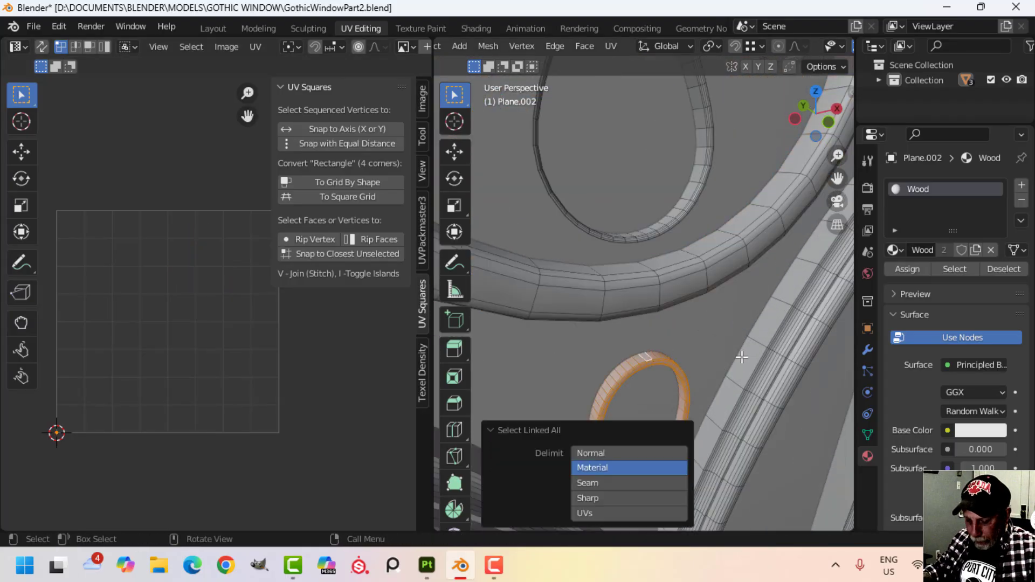
key(u)
click(715, 328)
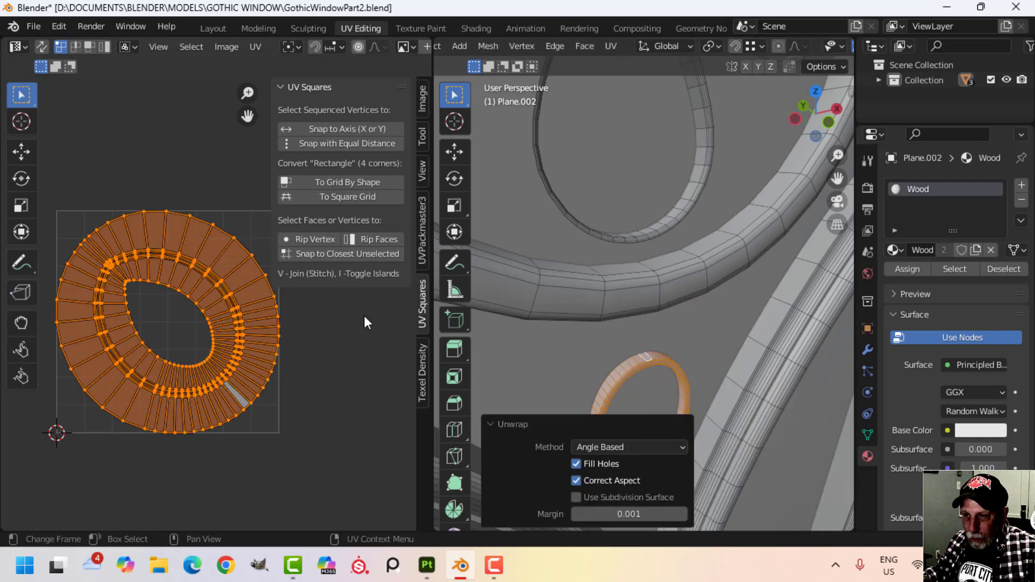
- Scale the teardrop trim's UV island to about 0.15 and move it toward the right edge of the tile
key(s)
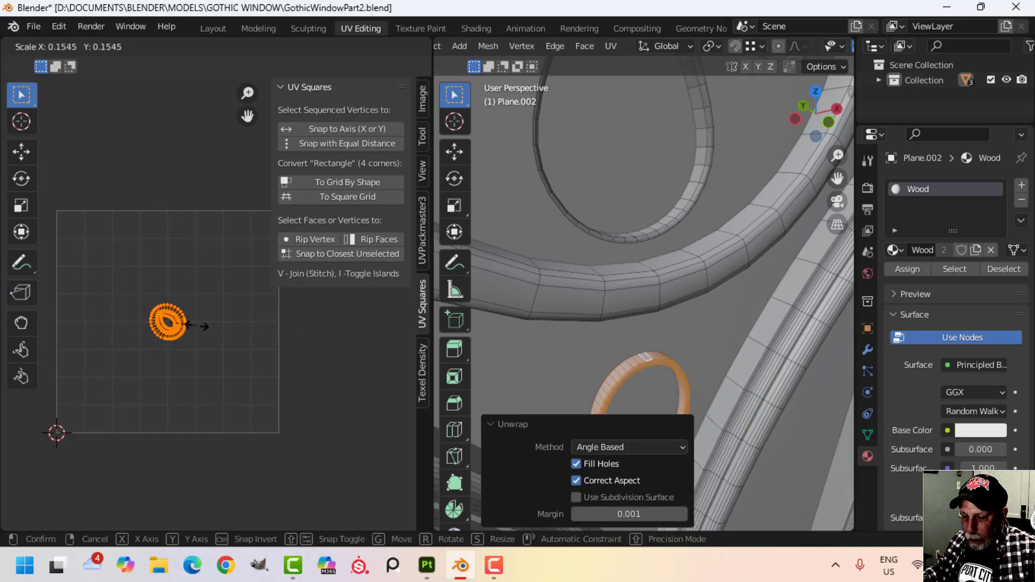
click(197, 326)
key(g)
click(270, 323)
scroll(329, 341, down, 4)
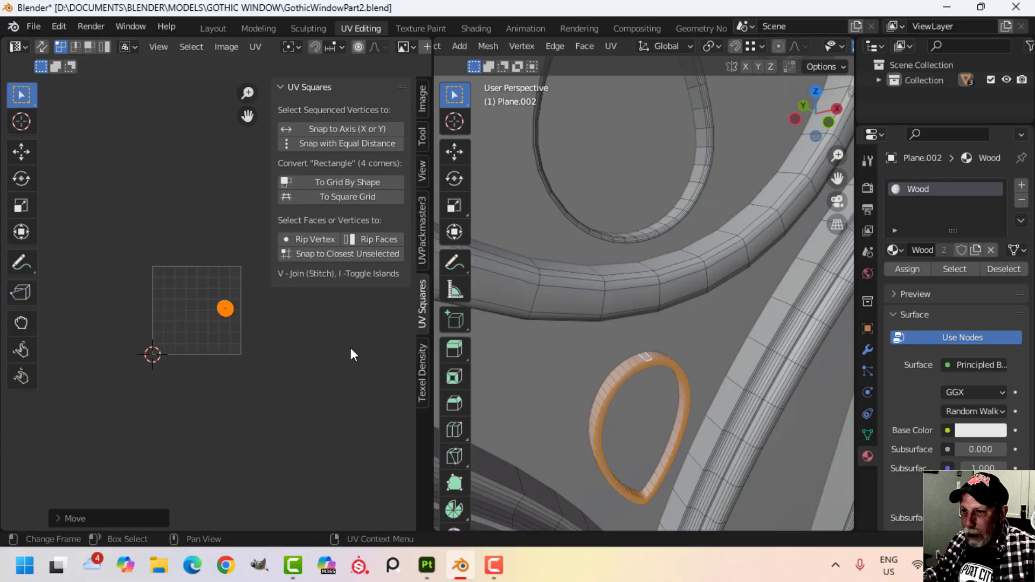
- Select all of the frame's geometry, pack its UV islands with UVPackmaster3 in Single Tile mode, and inspect the packed layout
scroll(613, 310, down, 6)
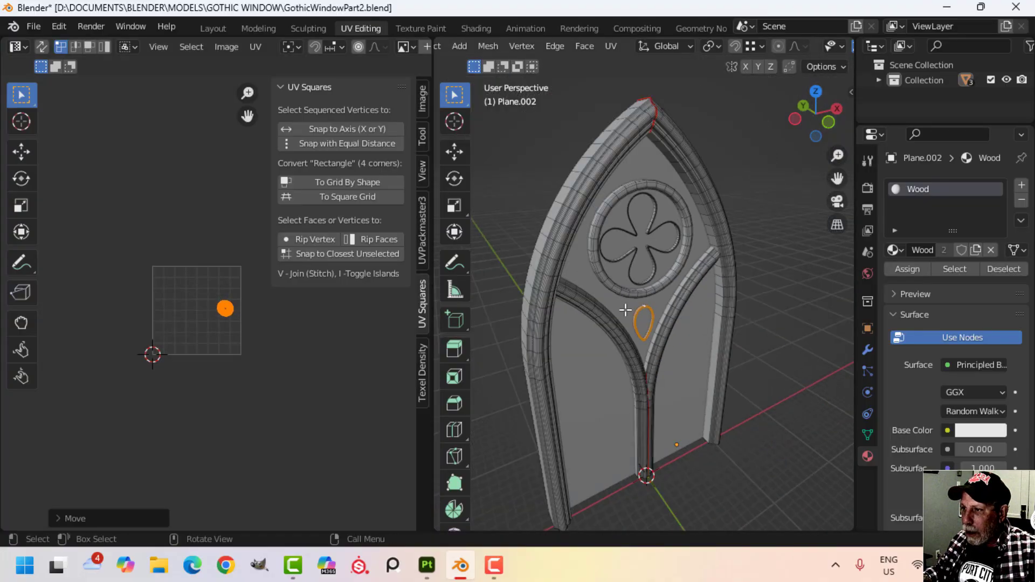
key(a)
middle_drag(685, 312, 656, 309)
scroll(313, 356, up, 3)
middle_drag(320, 350, 298, 360)
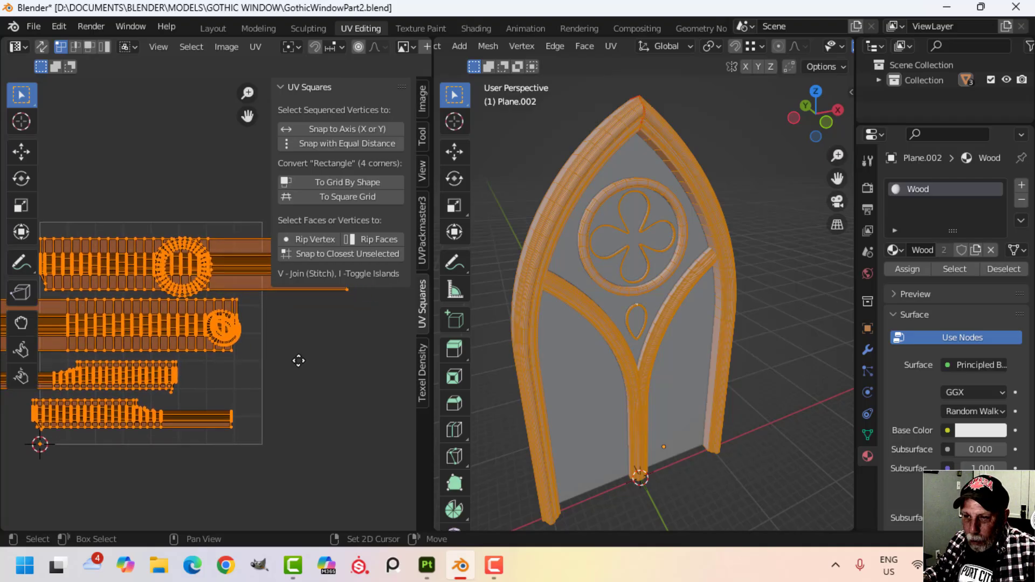
click(423, 234)
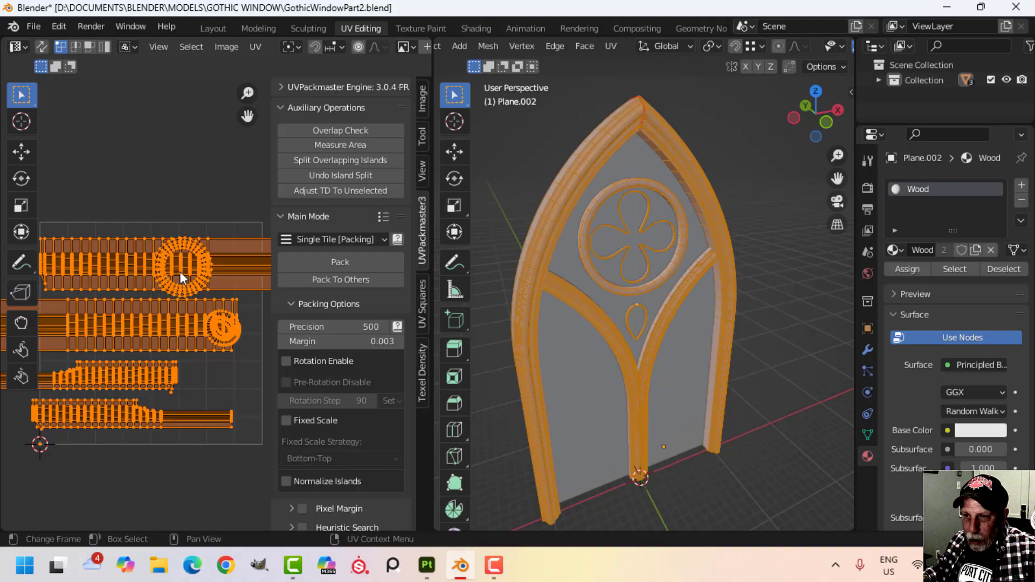
click(351, 261)
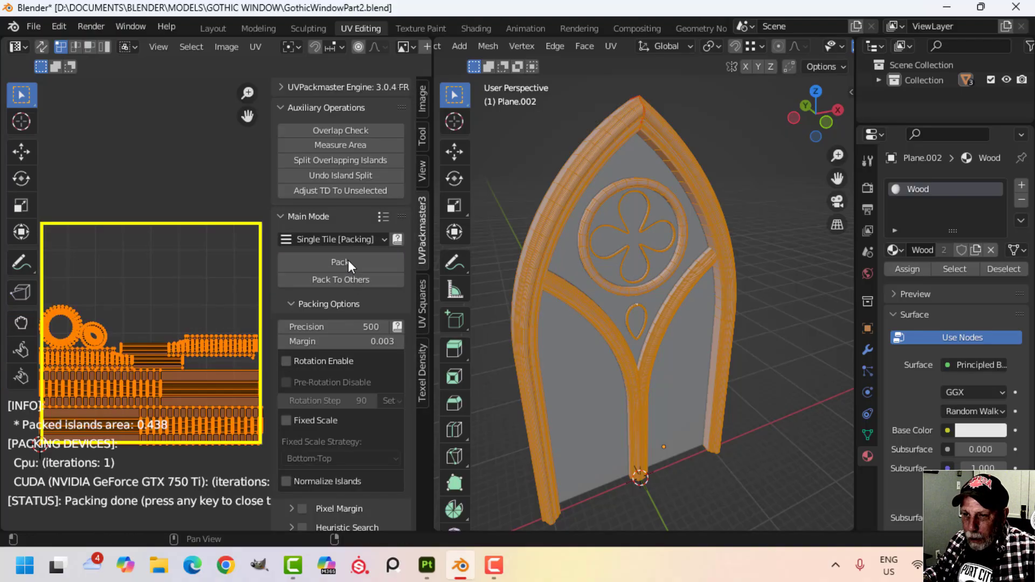
key(n)
scroll(201, 359, up, 4)
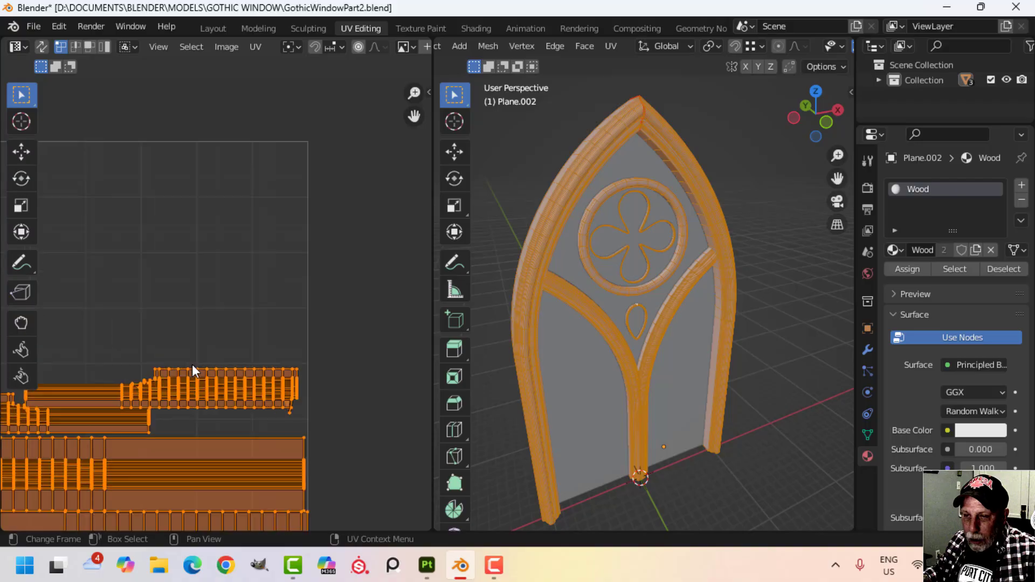
scroll(193, 359, down, 2)
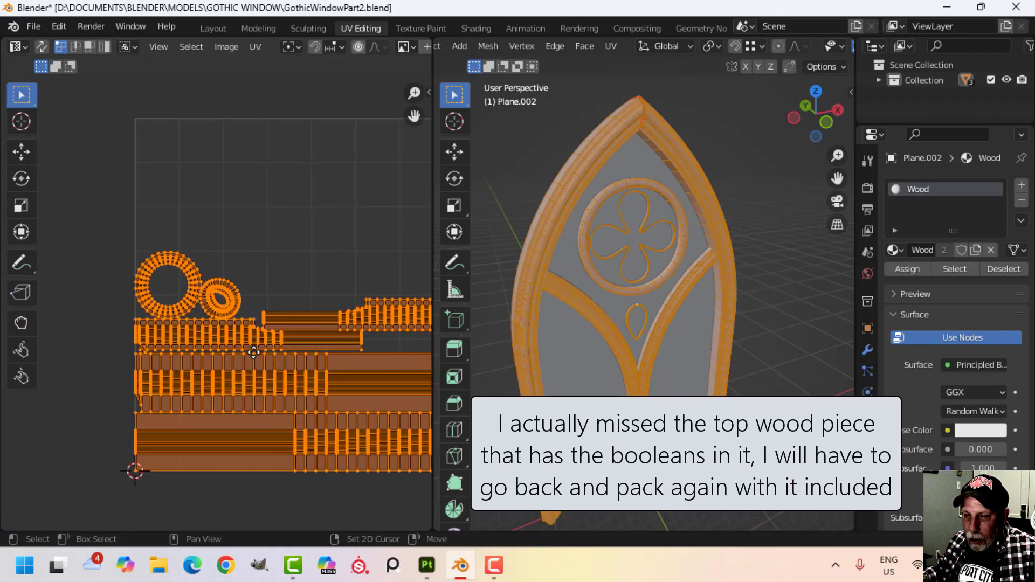
scroll(245, 348, up, 3)
scroll(302, 307, down, 1)
middle_drag(308, 296, 275, 246)
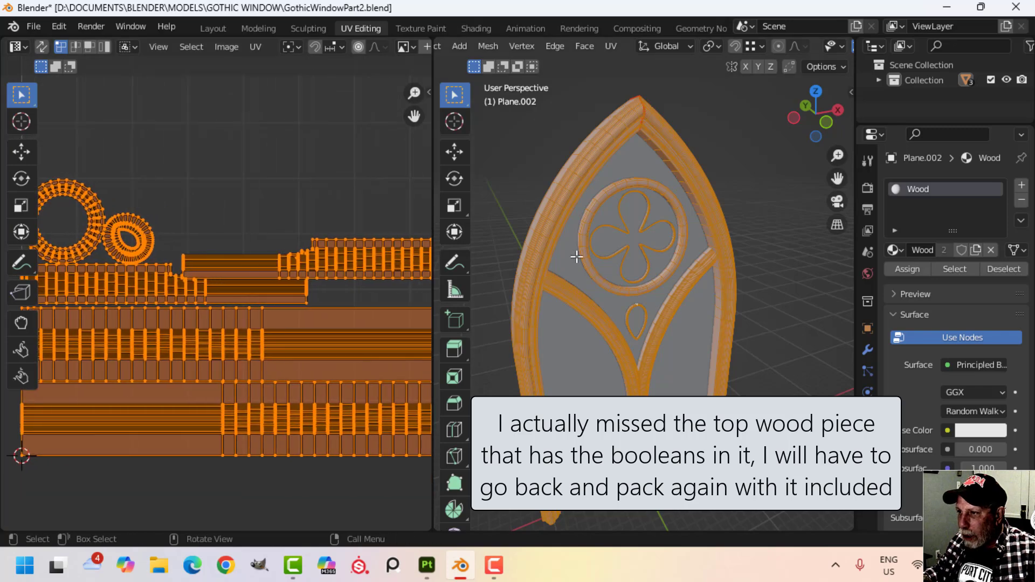
- Leave the frame mesh, select the glass object, and unwrap its panes
key(Tab)
middle_drag(719, 338, 659, 364)
click(671, 368)
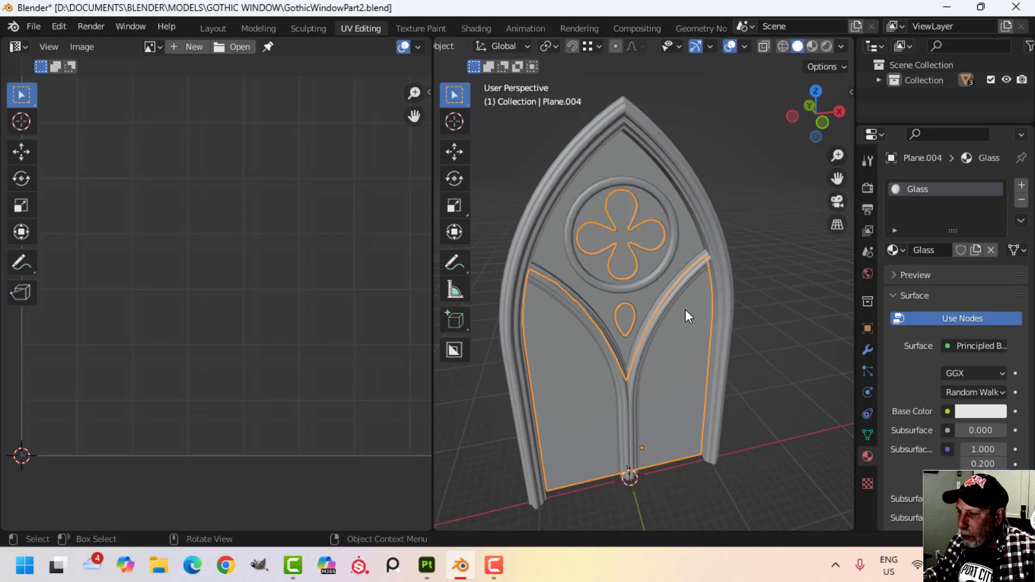
key(Tab)
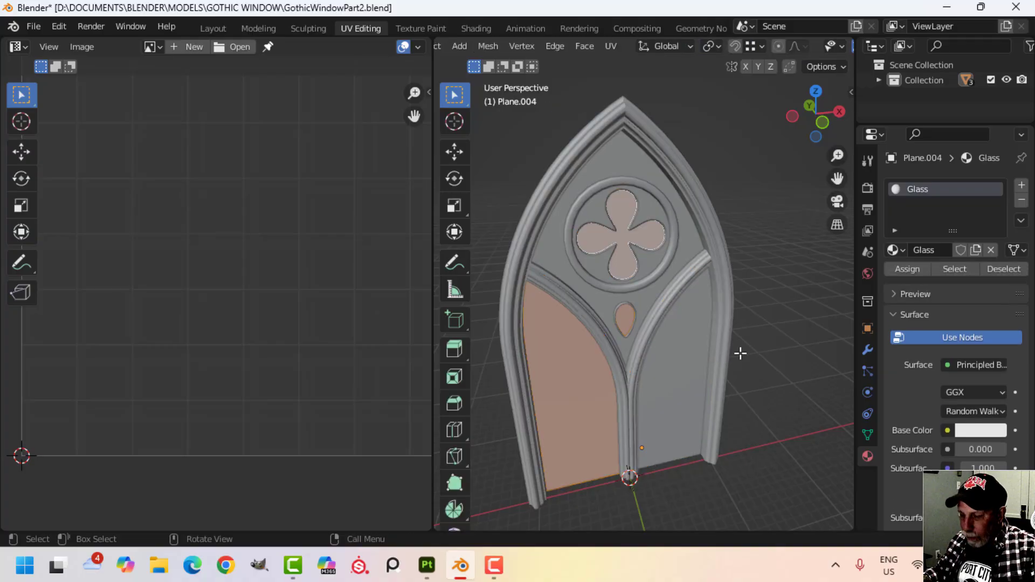
key(u)
click(699, 329)
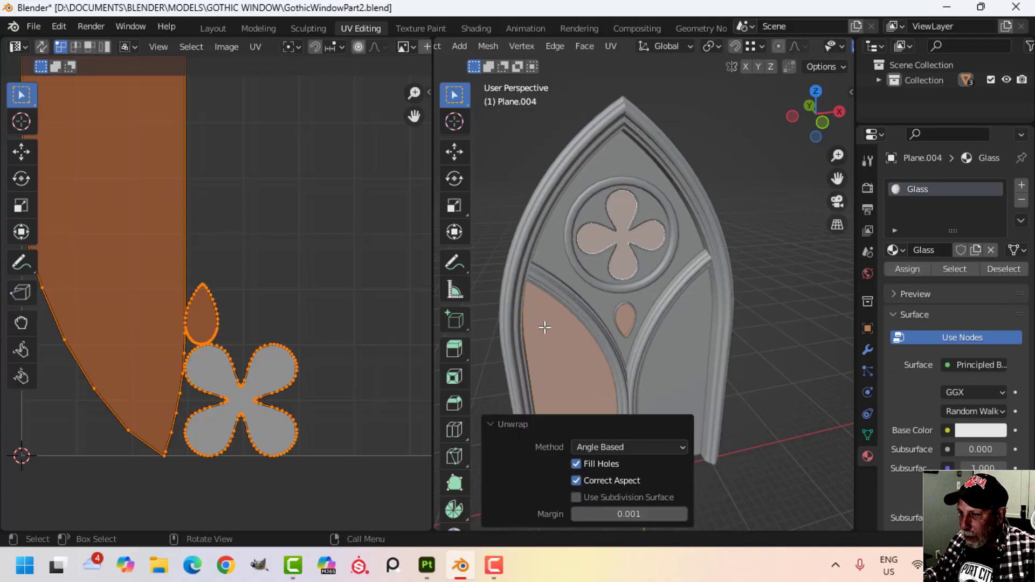
scroll(282, 309, down, 2)
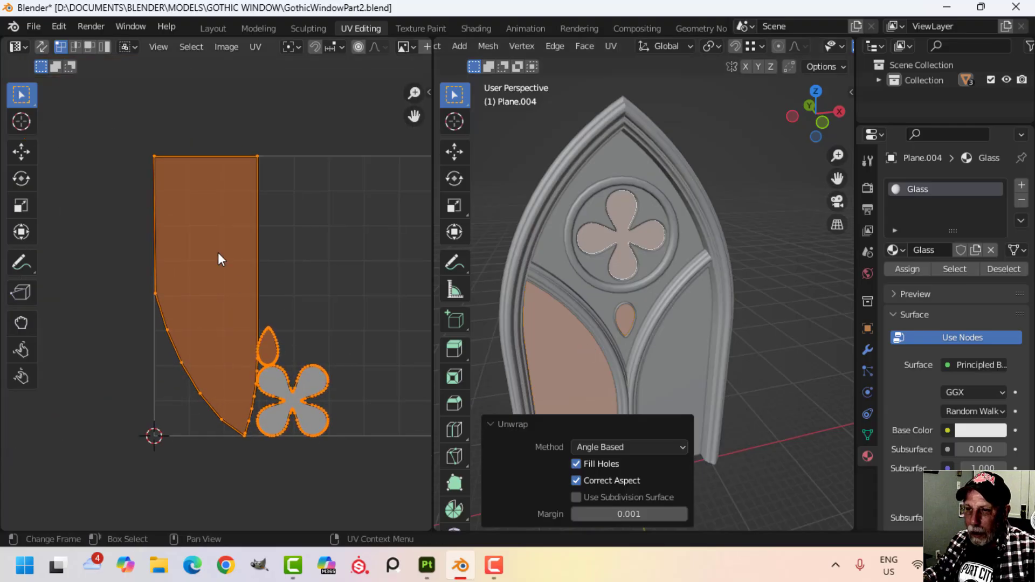
- Select the arched glass pane's linked UV island, rotate it 180 degrees, and scale it down slightly
click(170, 273)
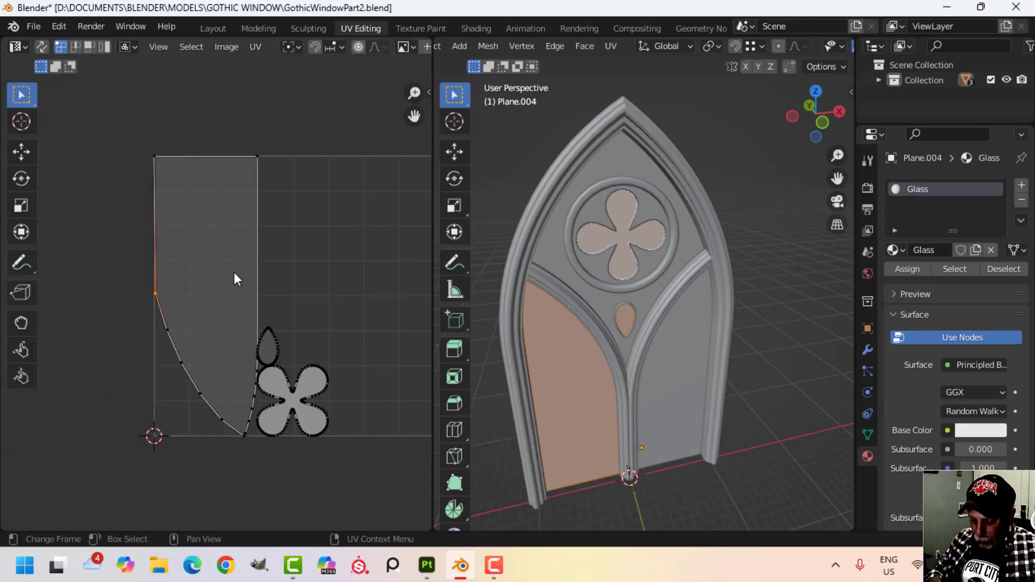
key(ctrl+l)
text(r180)
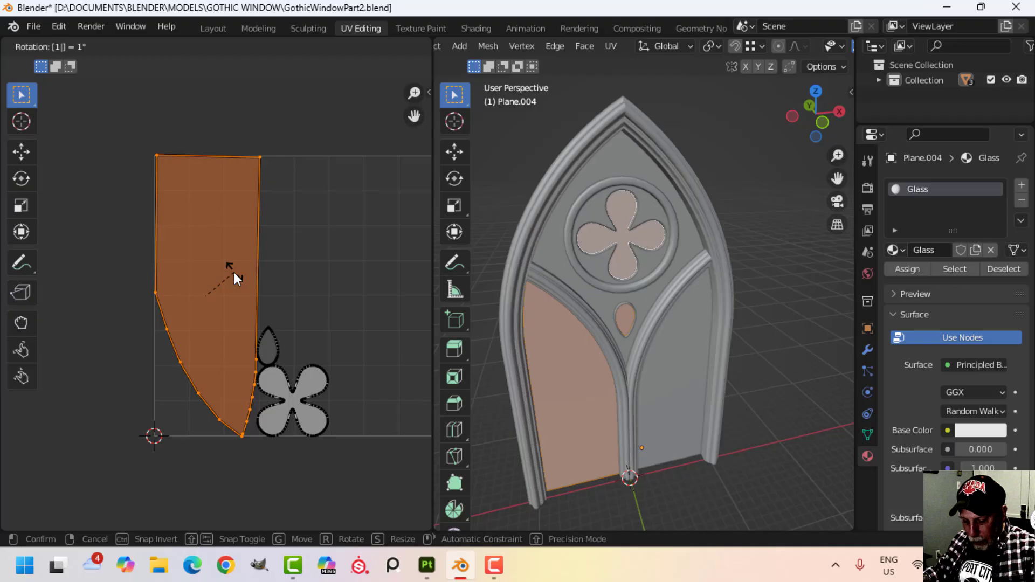
key(Return)
key(s)
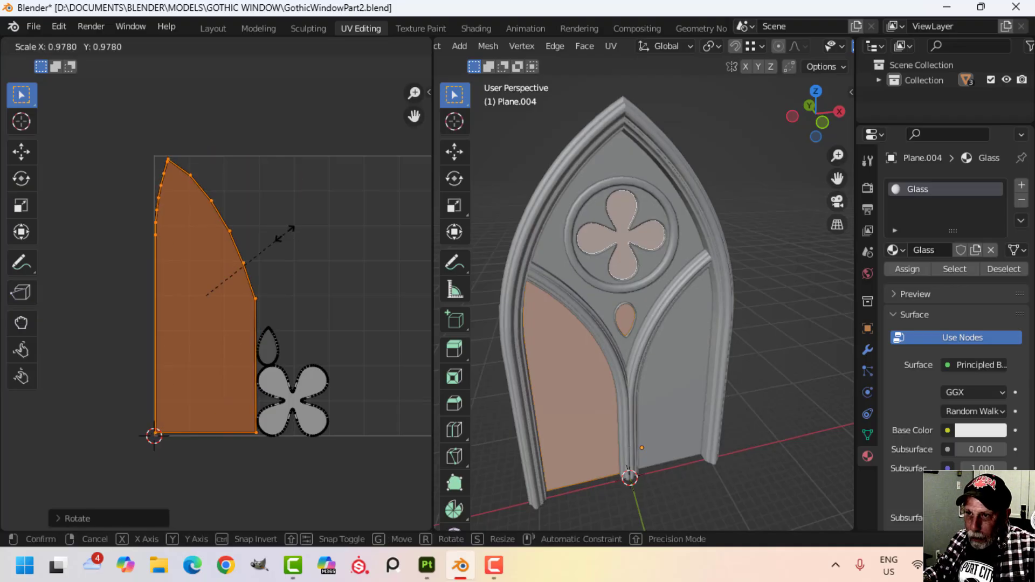
click(284, 239)
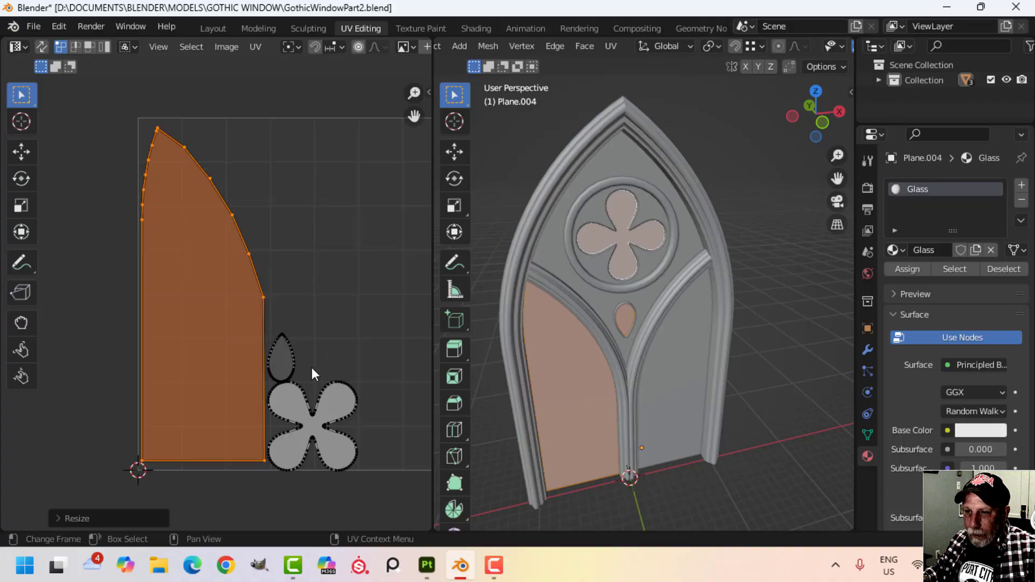
- Select the teardrop and quatrefoil glass UV islands, move them to the tile's empty right area, and scale them up about 1.94 times
scroll(315, 367, down, 1)
click(316, 386)
drag(316, 386, 238, 260)
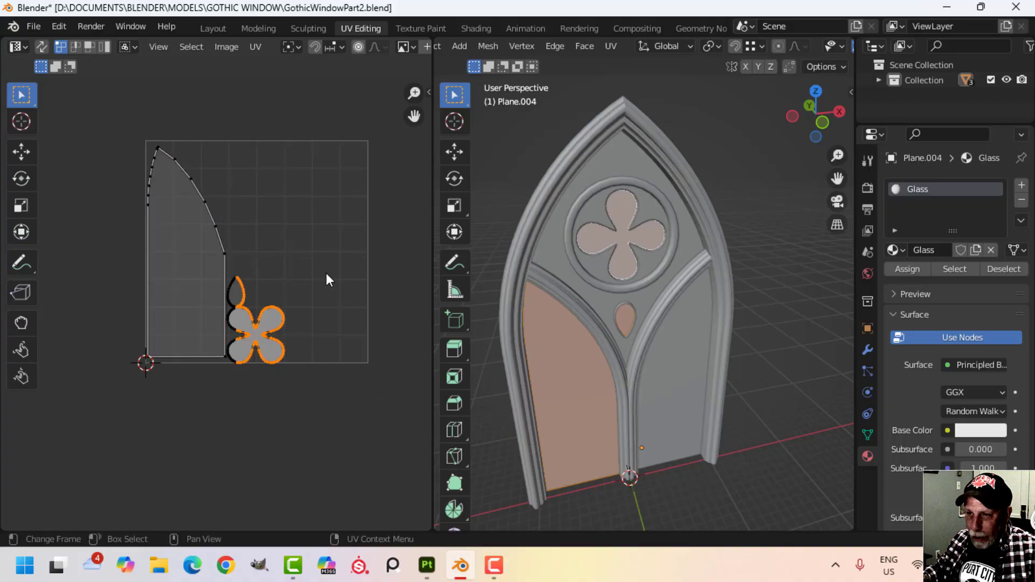
key(g)
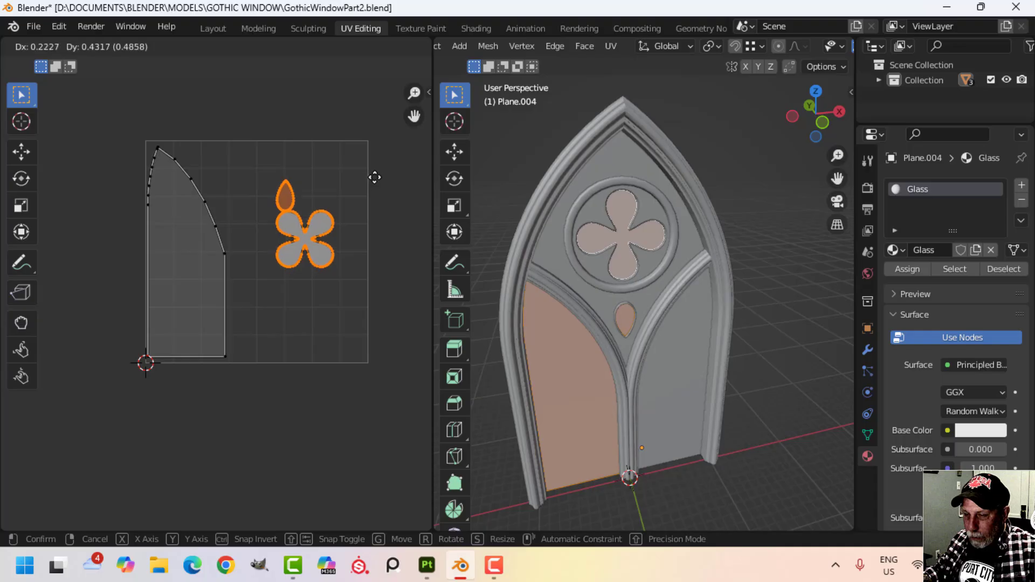
click(381, 224)
key(s)
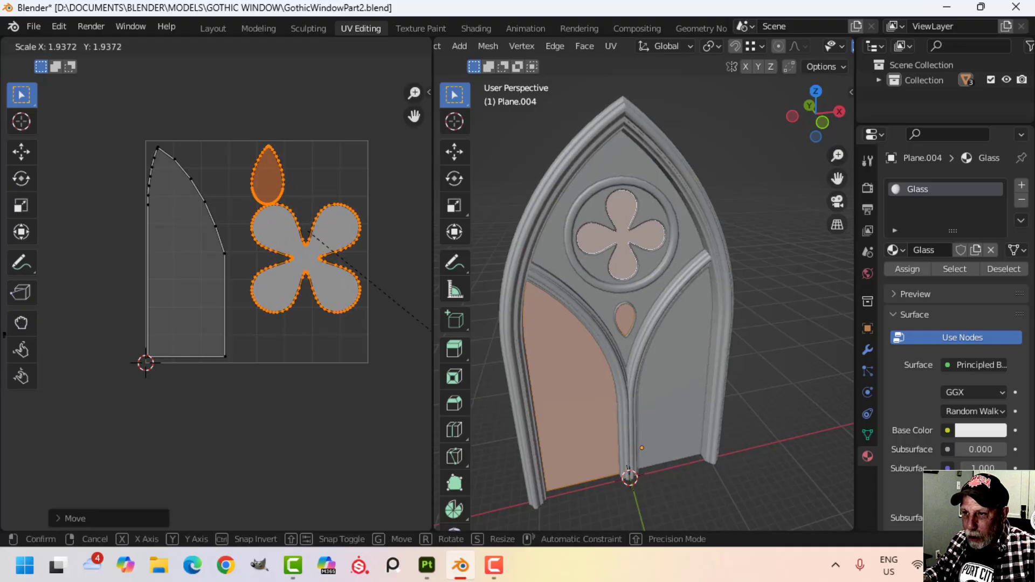
key(Return)
middle_drag(270, 287, 262, 307)
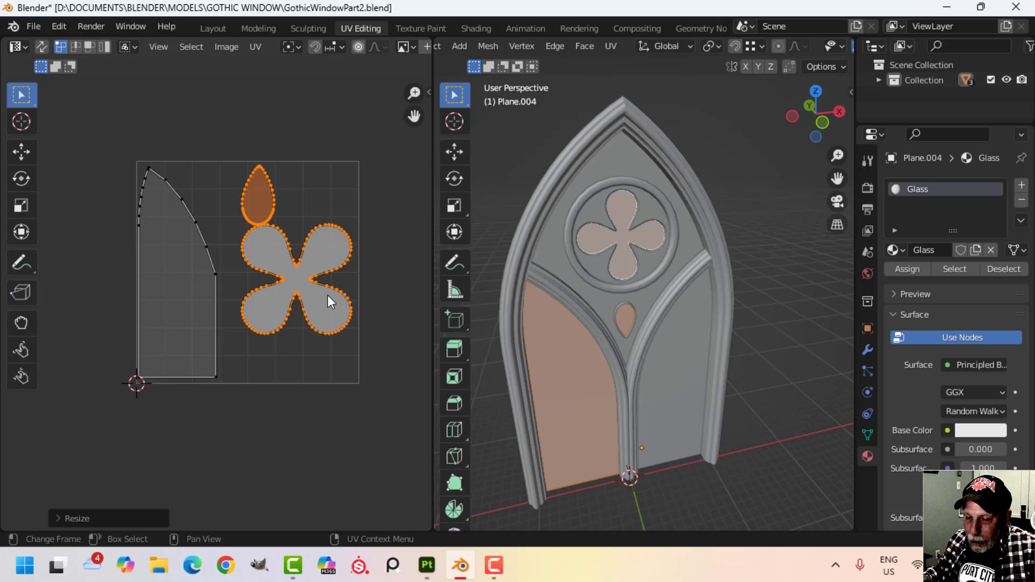
- Select the teardrop's linked UV island and move it about 0.15 left and slightly down, clear of the quatrefoil
click(275, 201)
key(ctrl+l)
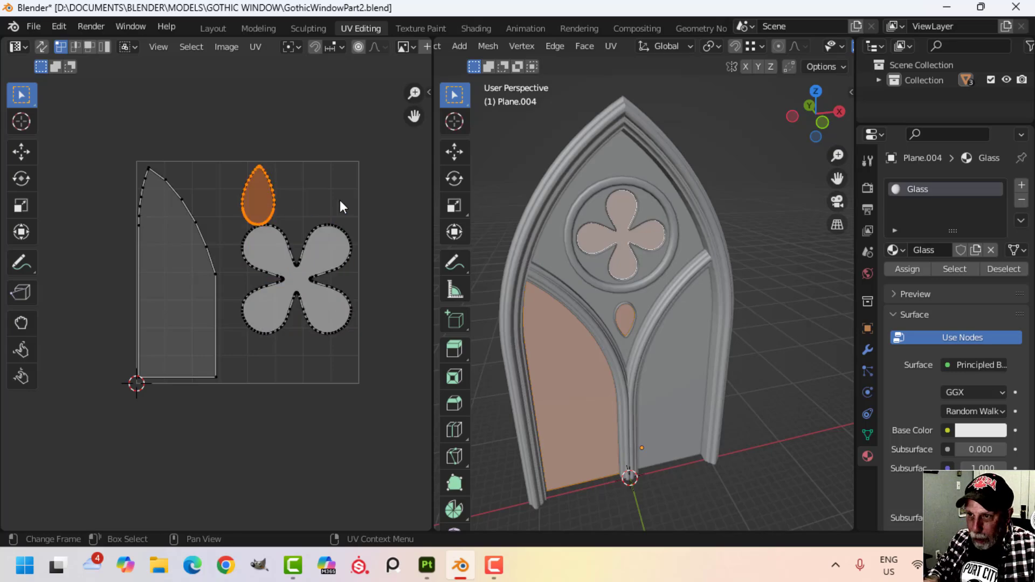
key(g)
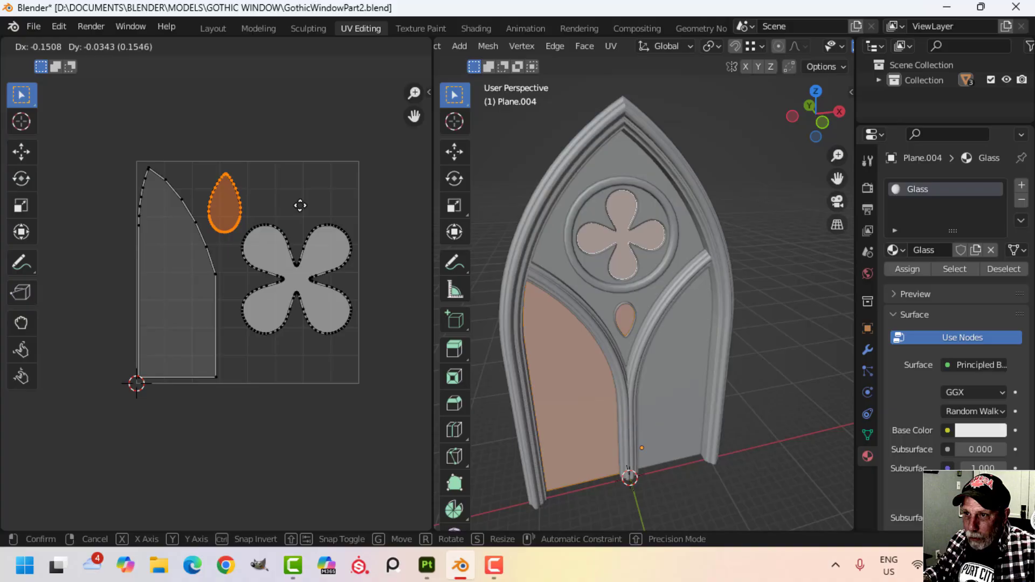
click(343, 218)
- Leave mesh editing and save the file with all window objects selected
key(Tab)
key(Tab)
key(Tab)
scroll(671, 273, down, 4)
key(ctrl+s)
middle_drag(646, 271, 661, 286)
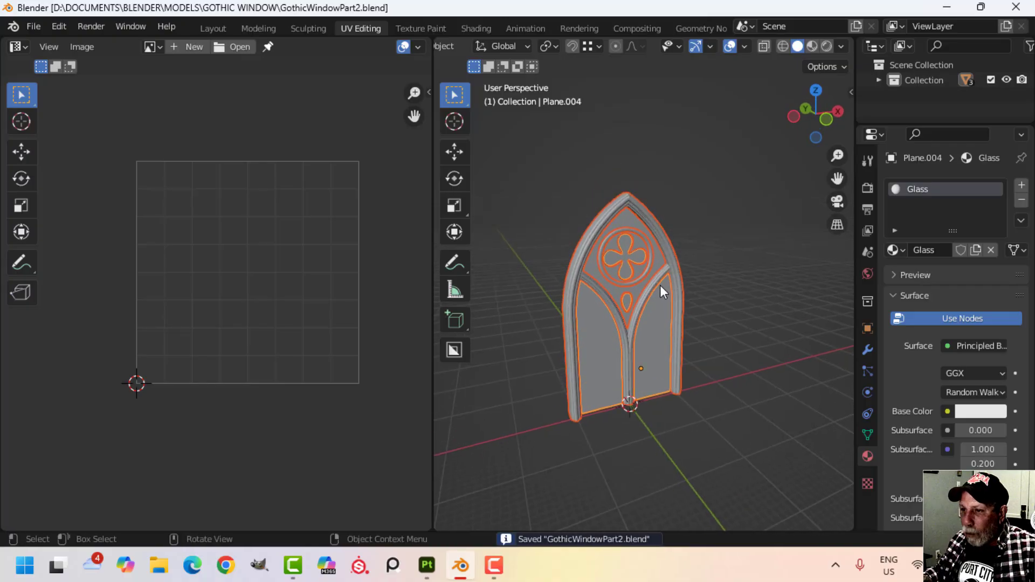
- Check the window's face orientation overlay and switch it back off
click(746, 46)
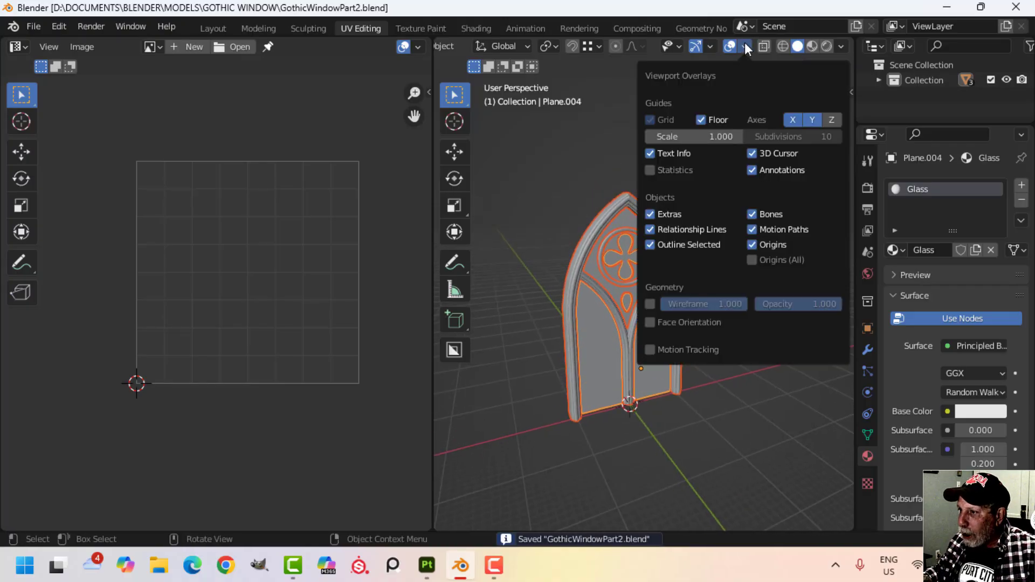
click(698, 317)
click(698, 317)
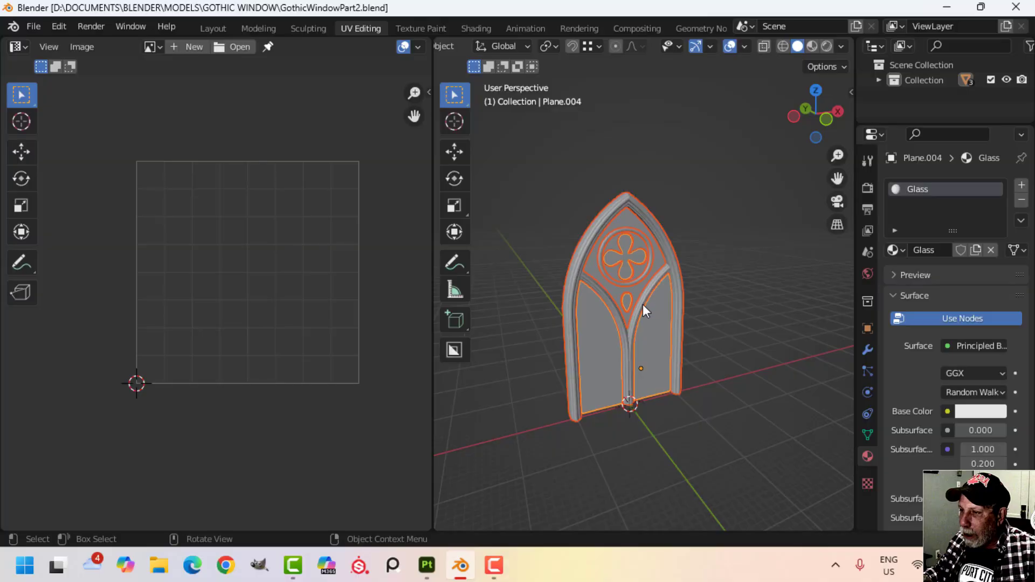
- Merge the vertices of all the window's meshes by distance, return to Object Mode, and save the file
key(Tab)
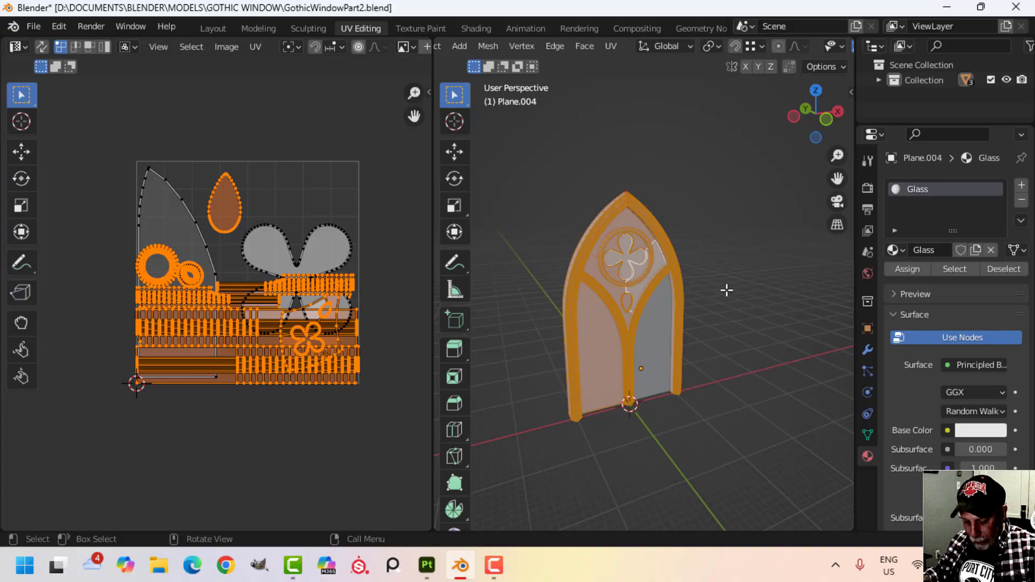
key(m)
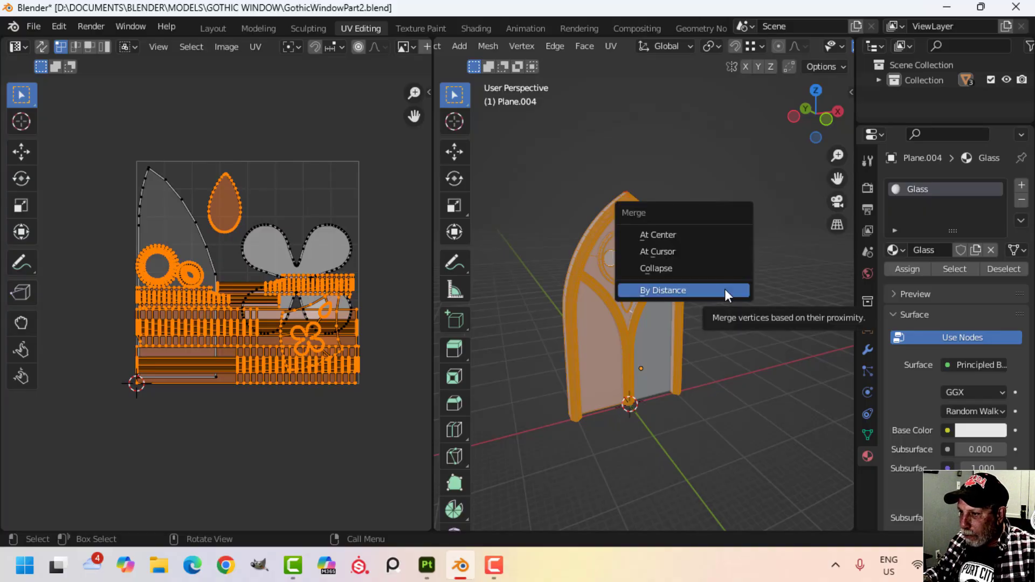
click(725, 290)
key(Tab)
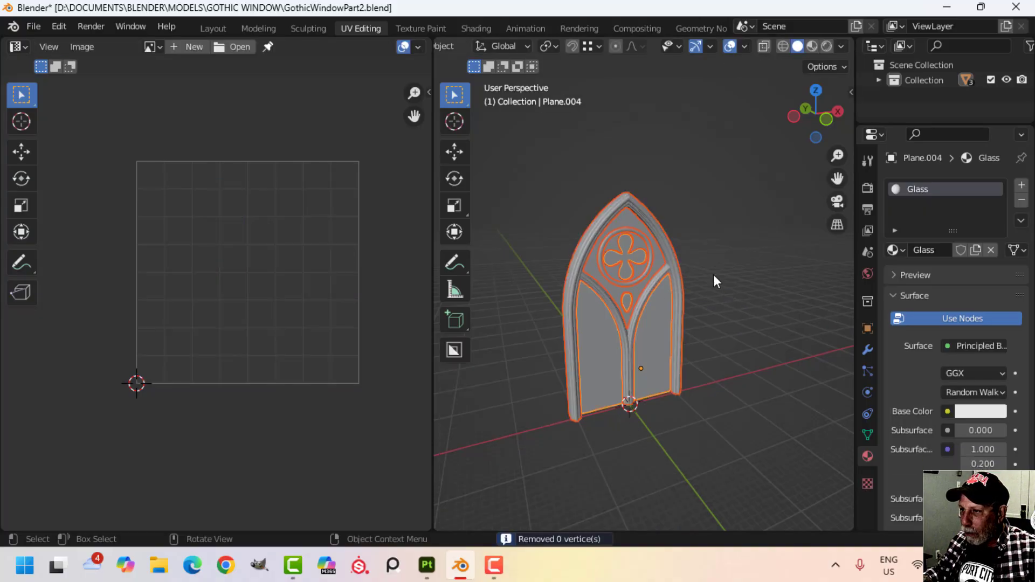
shift+middle_drag(710, 270, 672, 264)
key(ctrl+s)
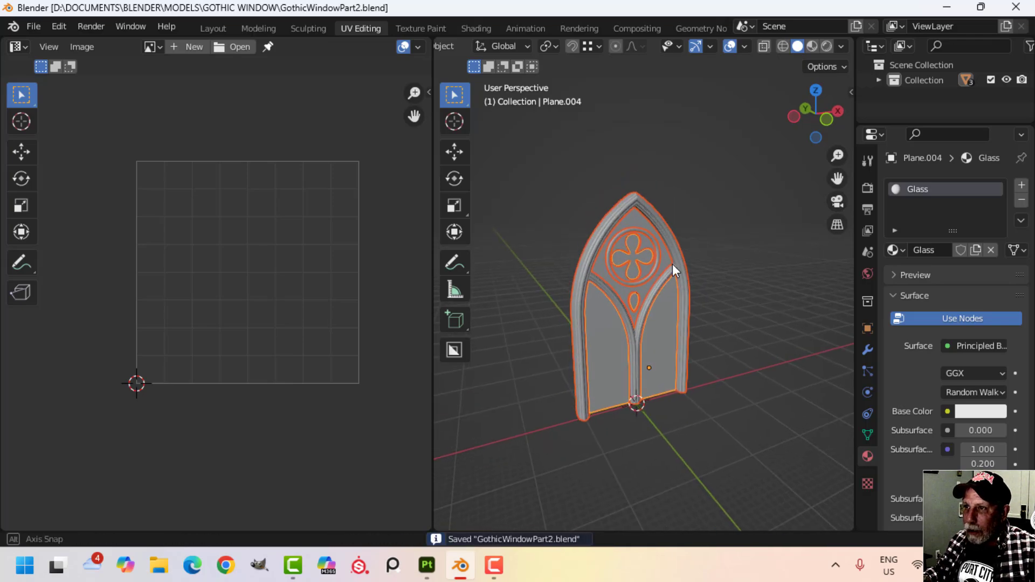
- Export the window as GothicWindowPart2.fbx to the EXPORT folder, limited to selected objects and the Mesh object type
click(34, 26)
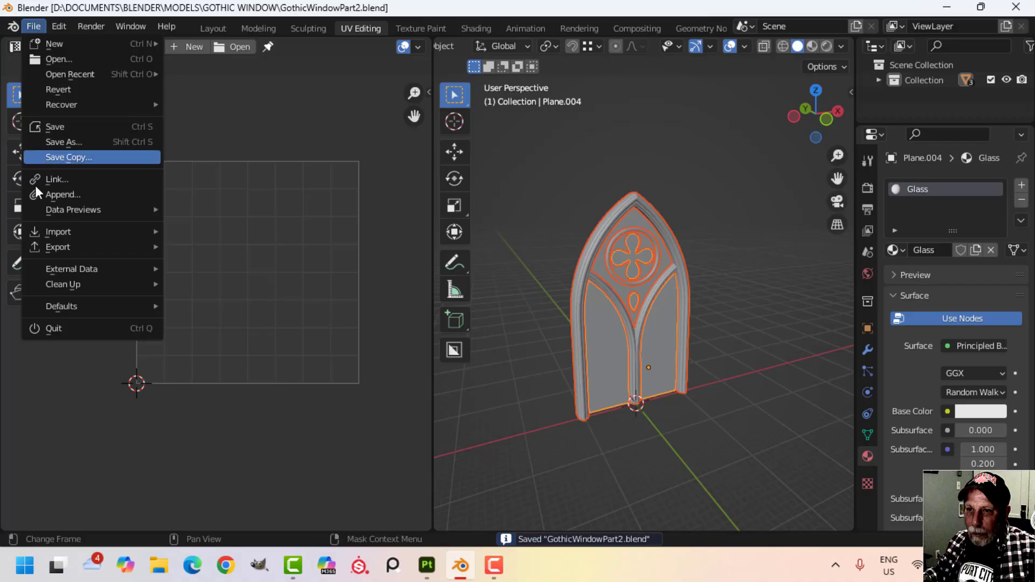
mouse_move(58, 247)
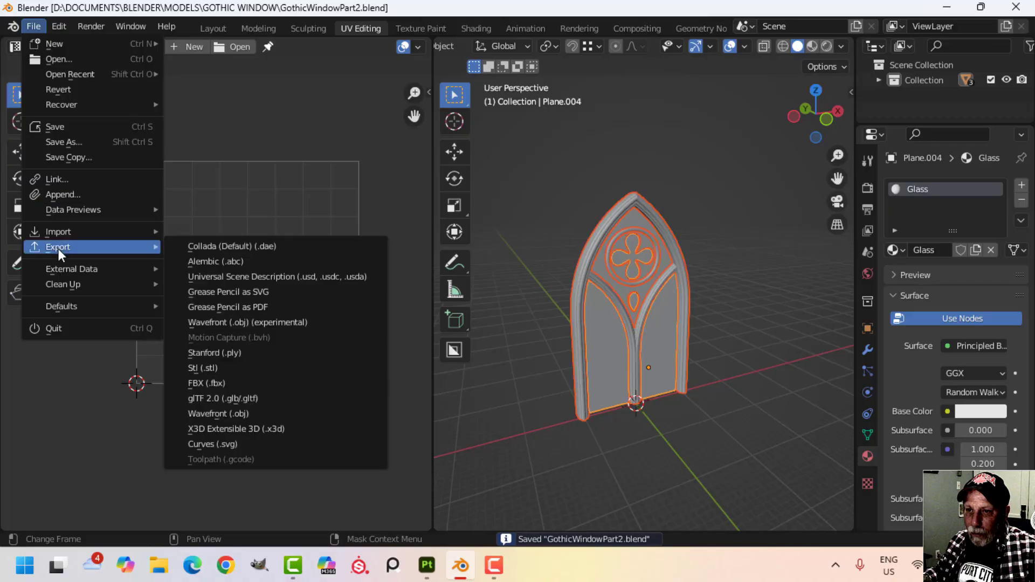
click(228, 382)
click(179, 433)
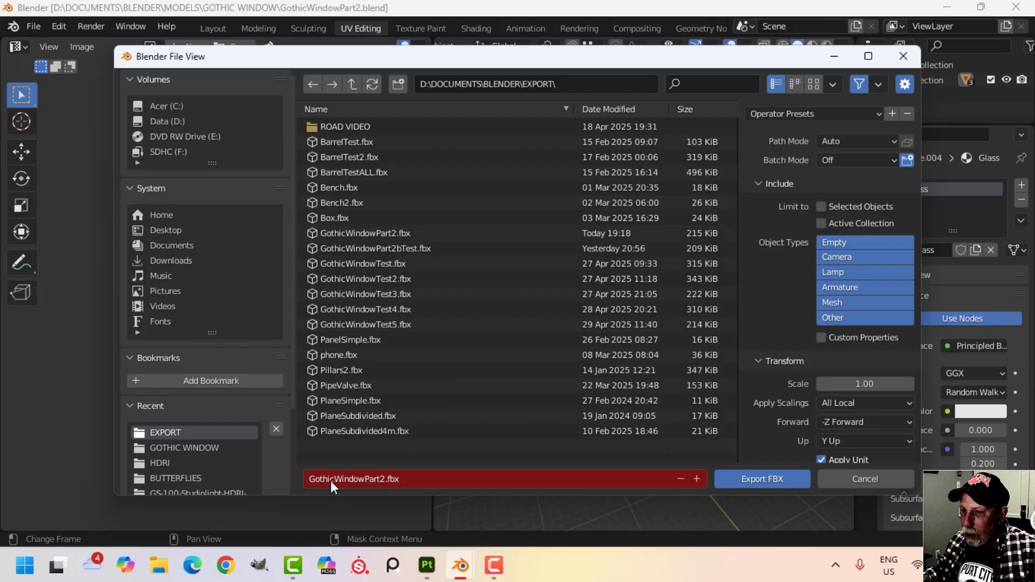
click(826, 207)
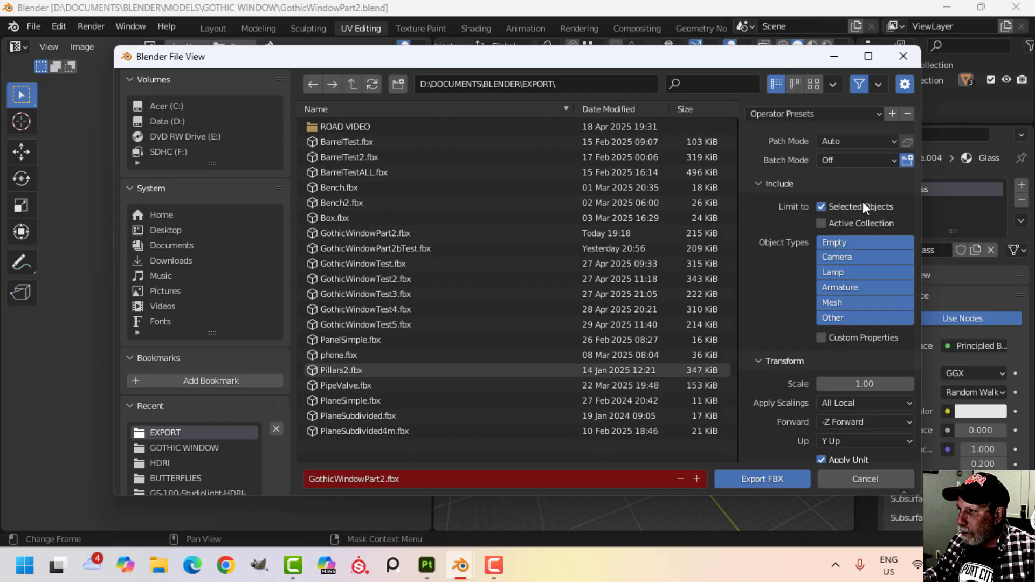
click(840, 303)
click(763, 478)
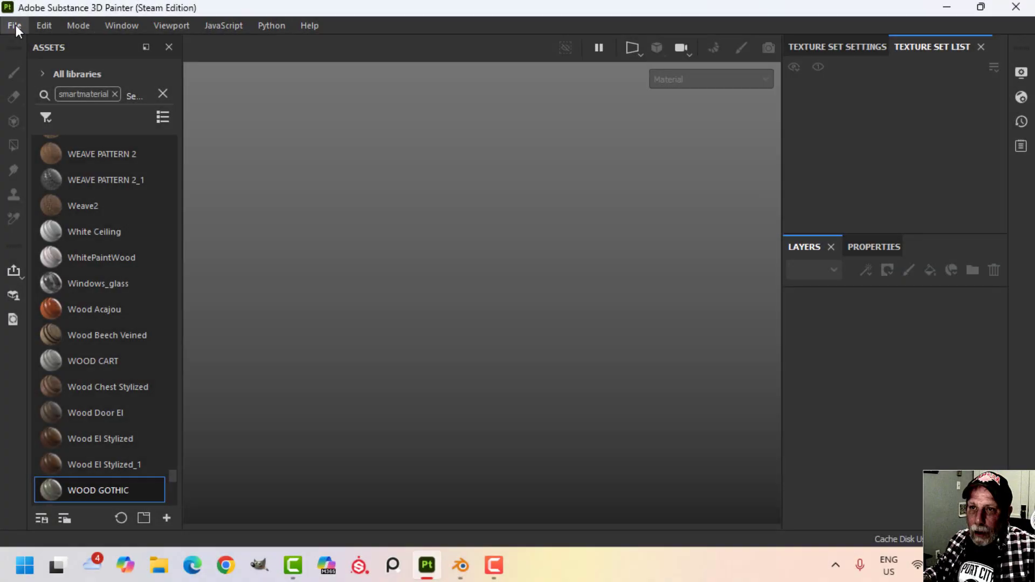
- In Substance 3D Painter, create a new project from GothicWindowPart2.fbx with 2048 document resolution and OpenGL normal map format
click(14, 25)
click(22, 38)
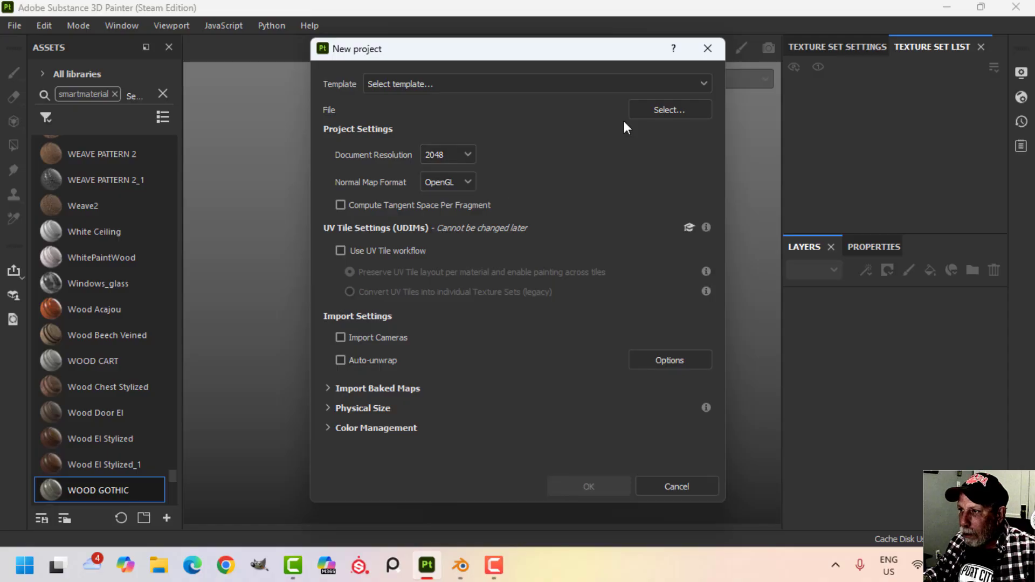
click(664, 110)
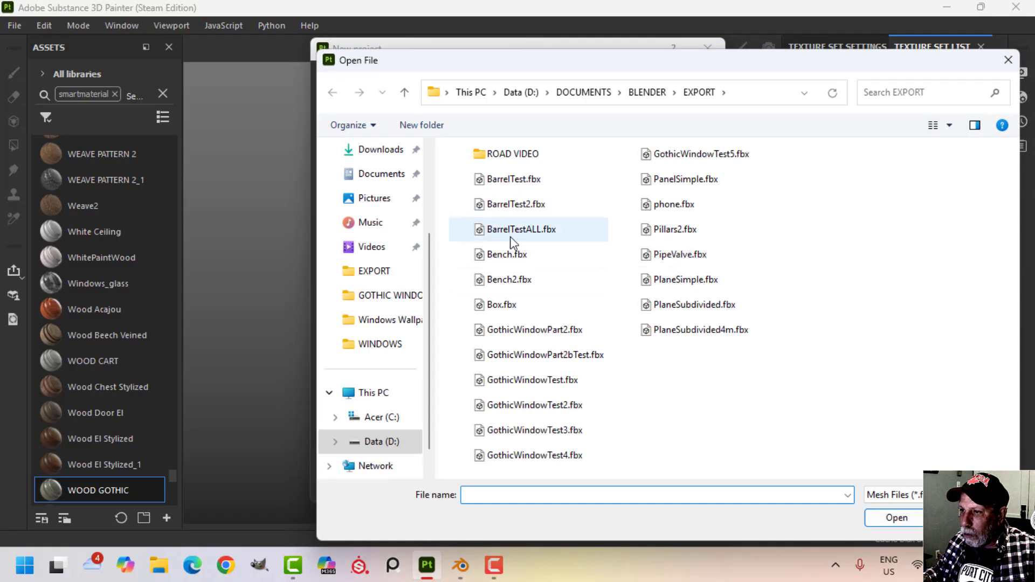
click(561, 330)
click(887, 517)
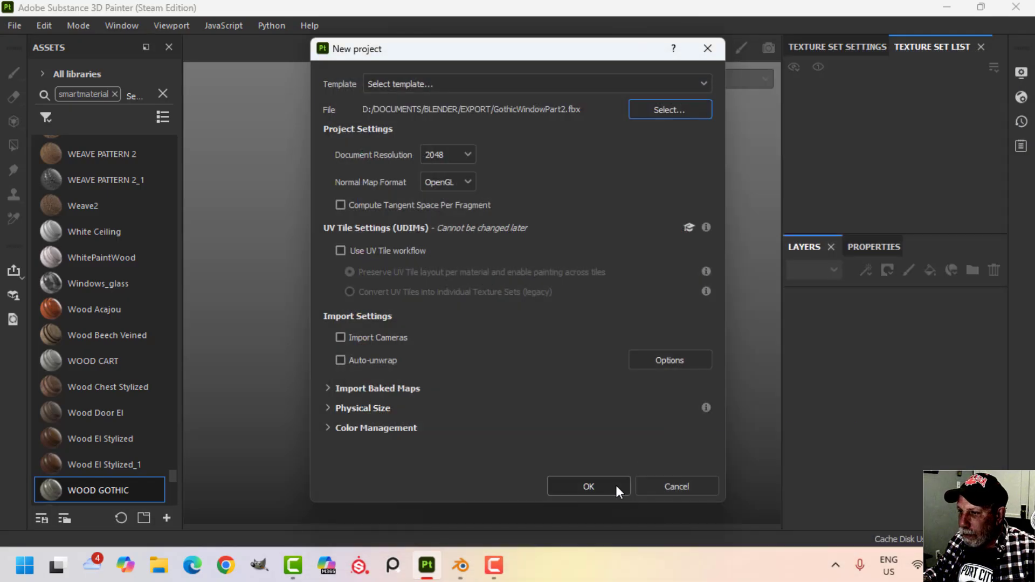
click(609, 486)
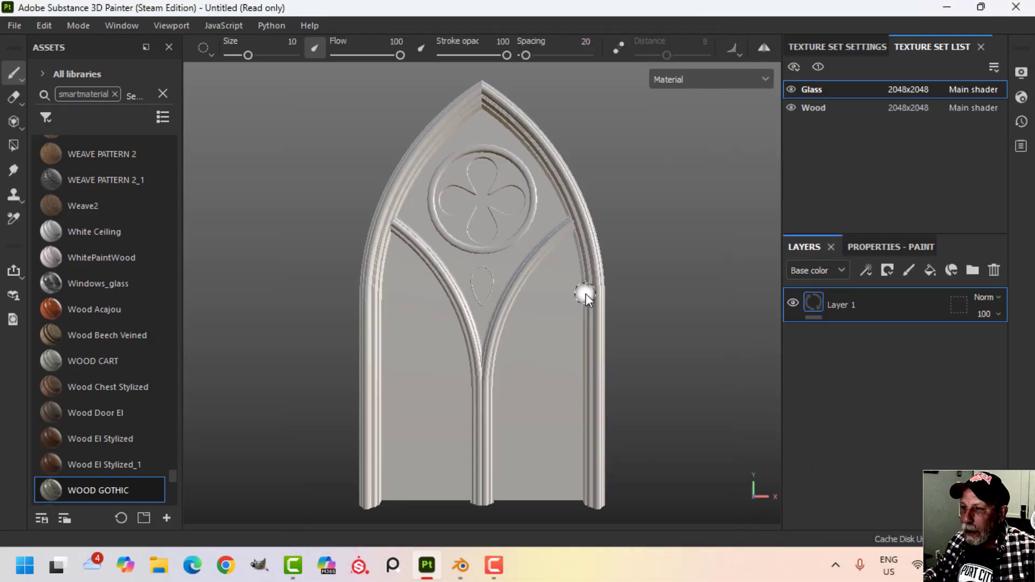
- Open mesh map baking for the window and set the output size to 2048
alt+drag(522, 300, 593, 259)
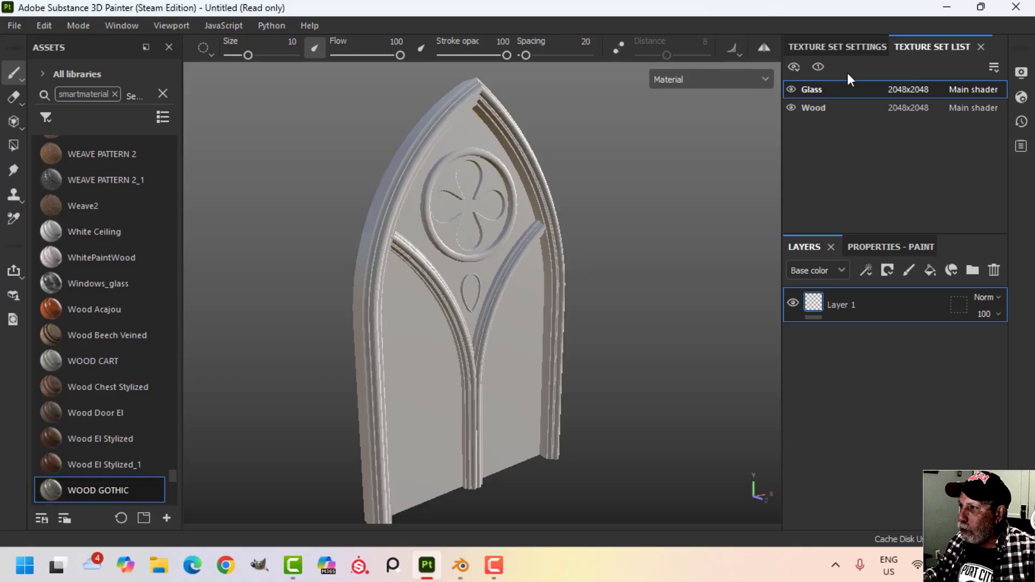
click(838, 46)
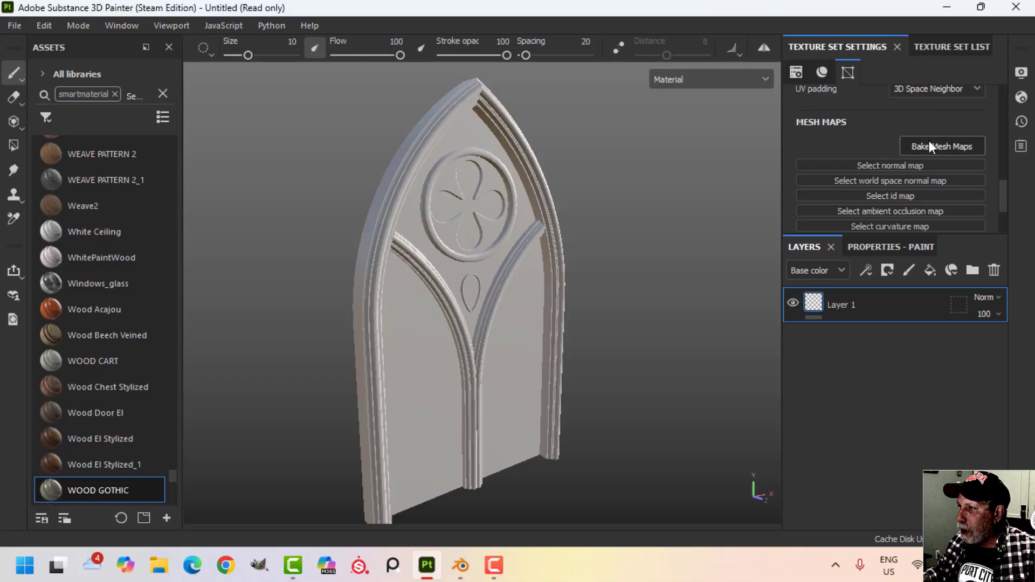
scroll(931, 135, up, 1)
scroll(931, 138, down, 2)
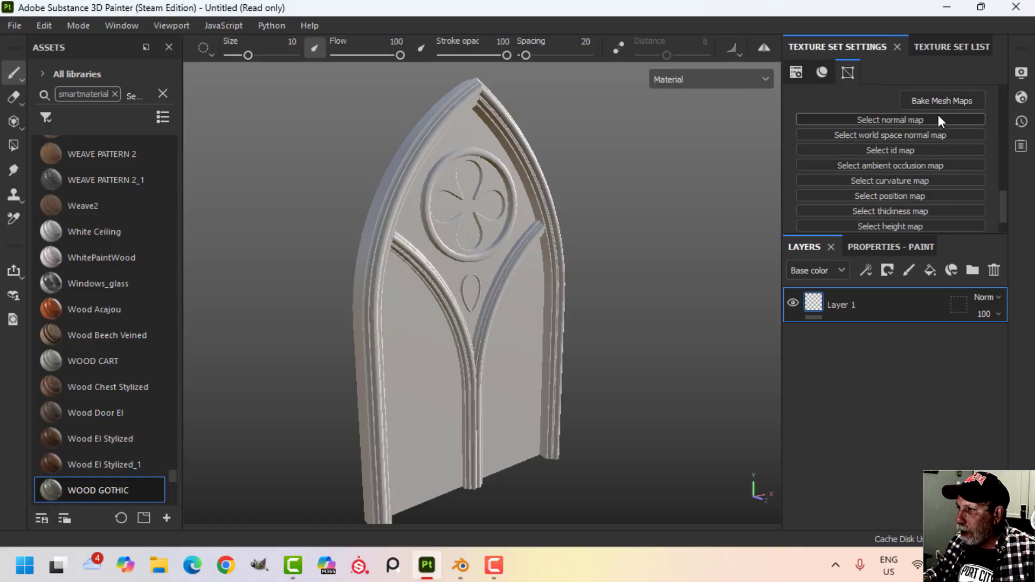
click(933, 105)
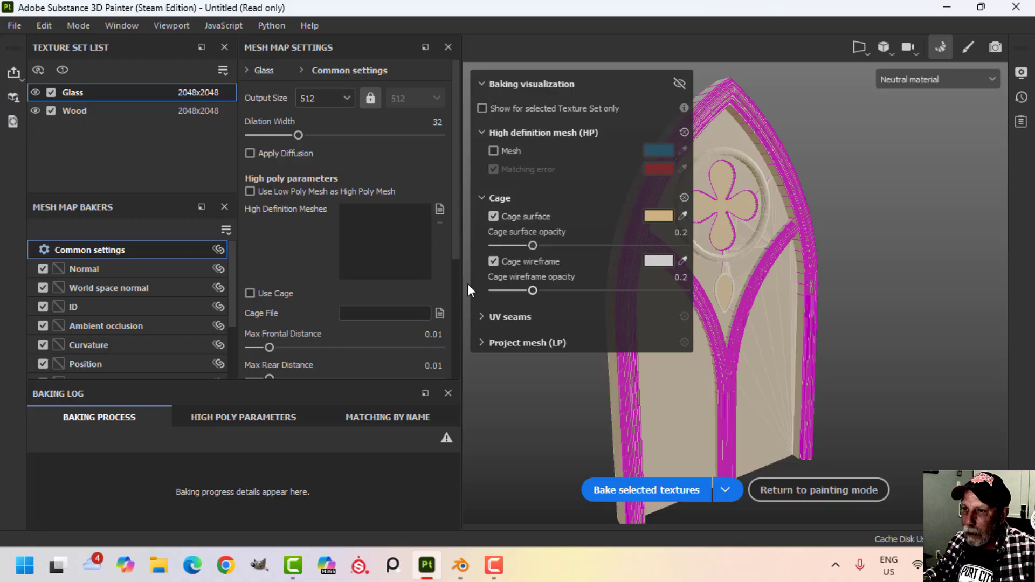
click(336, 97)
click(316, 205)
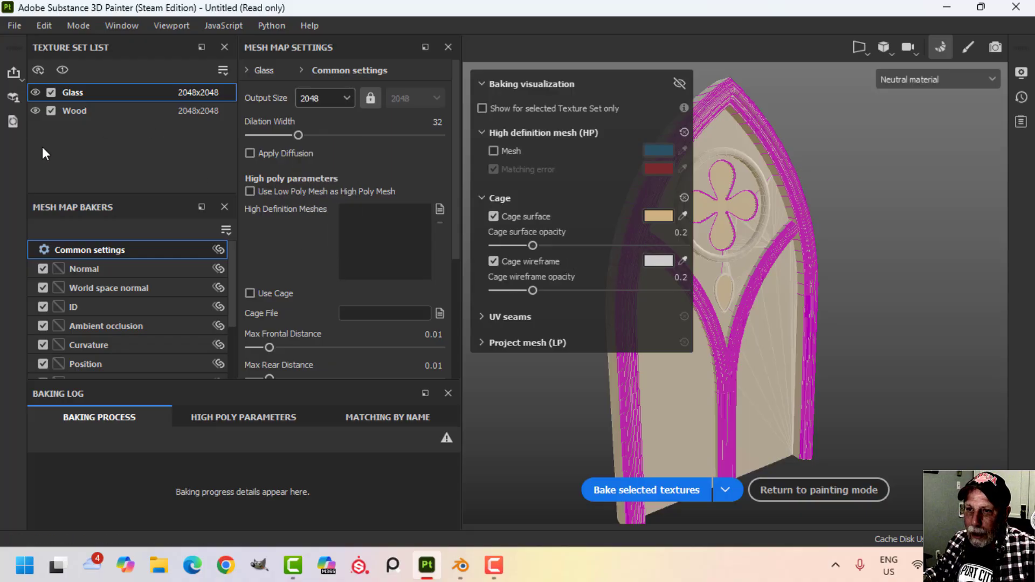
- Exclude the Thickness map and bake the selected textures for the Glass and Wood texture sets
scroll(65, 318, down, 2)
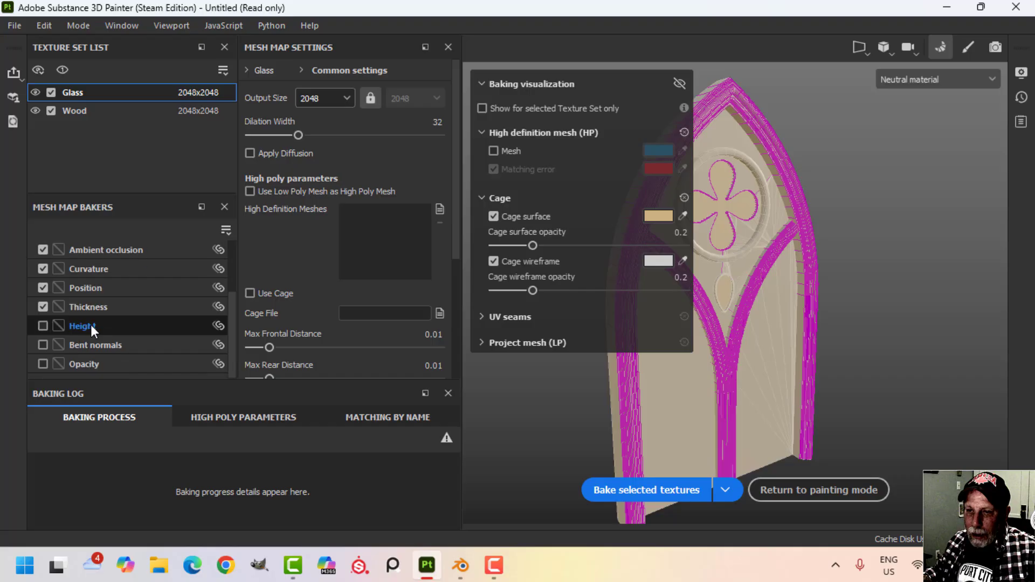
click(43, 307)
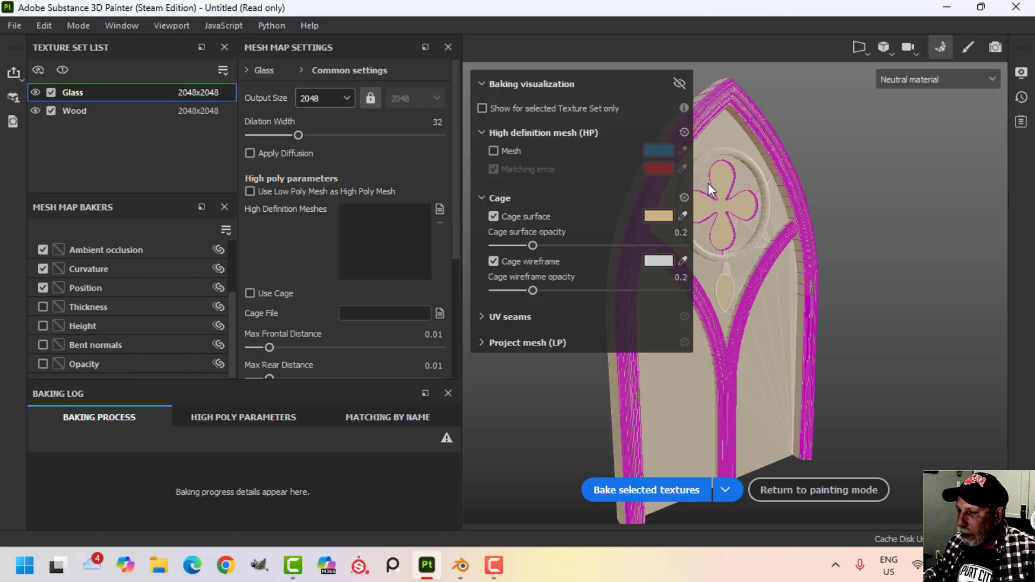
click(657, 490)
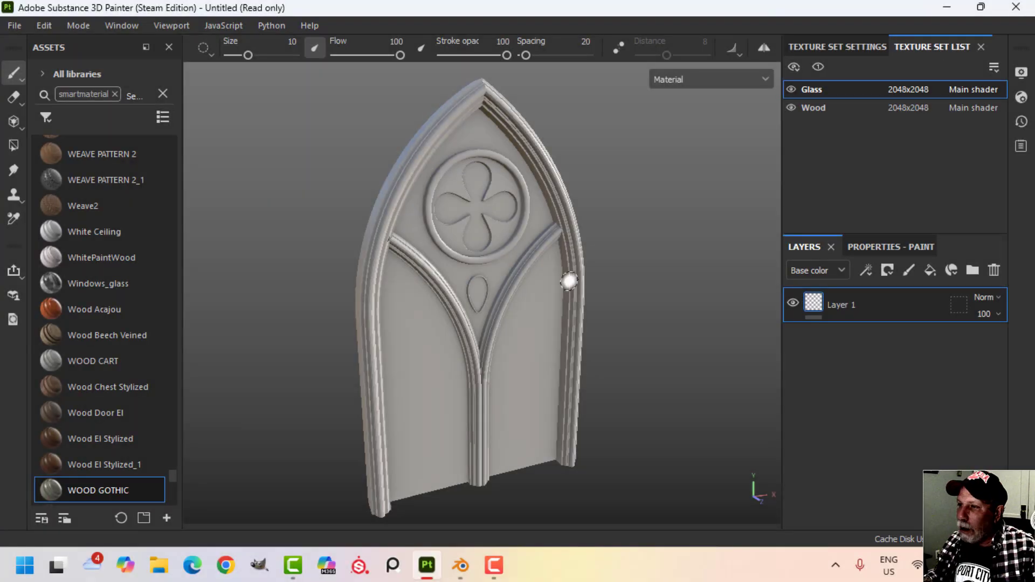
- Inspect the baked window and activate Temporal Anti-Aliasing in the camera display settings
alt+drag(569, 281, 534, 331)
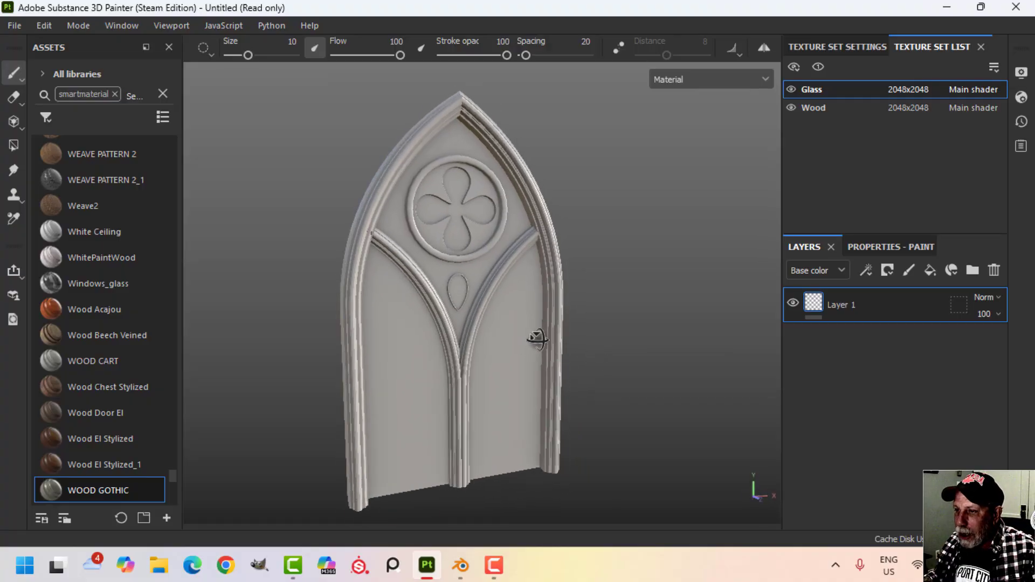
click(1022, 73)
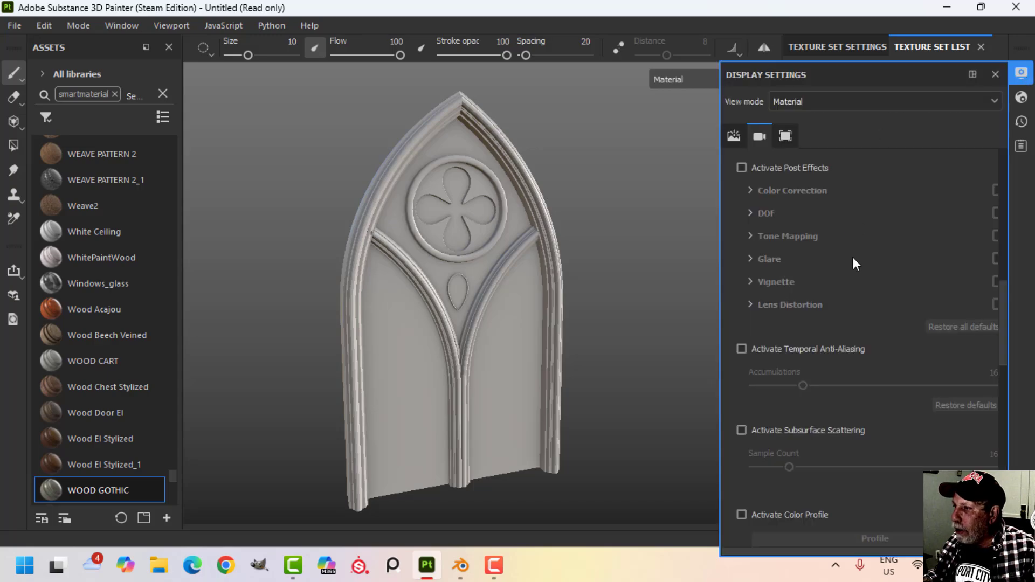
scroll(842, 270, down, 4)
scroll(814, 251, up, 1)
scroll(809, 269, up, 1)
click(742, 257)
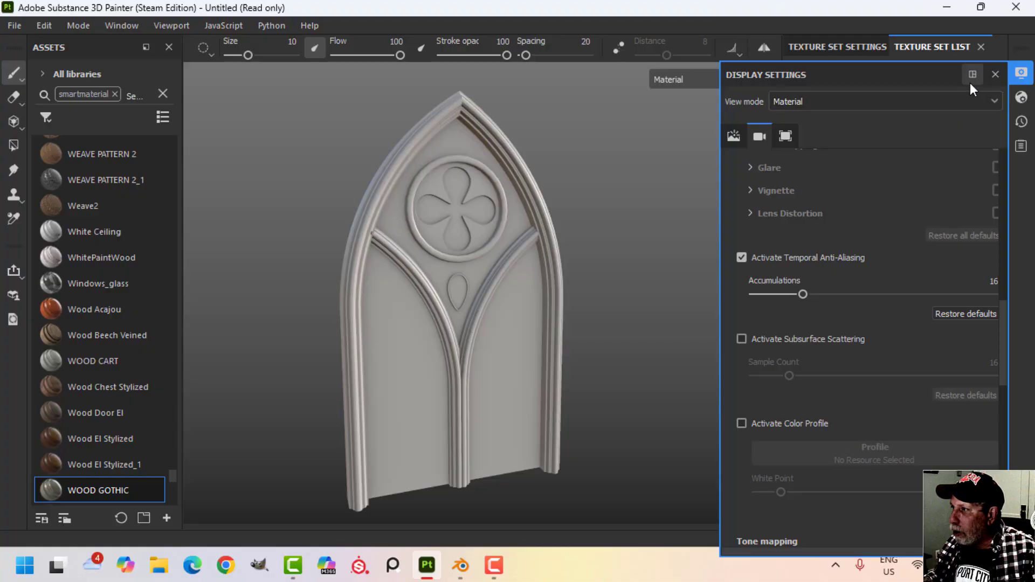
click(1022, 73)
- Make Wood the active texture set
click(849, 45)
click(926, 46)
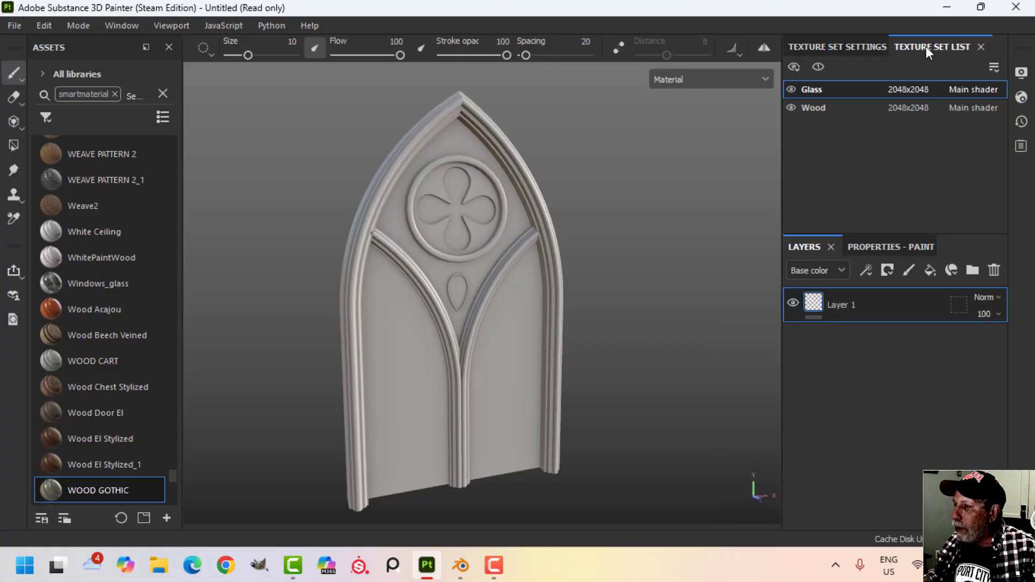
click(819, 109)
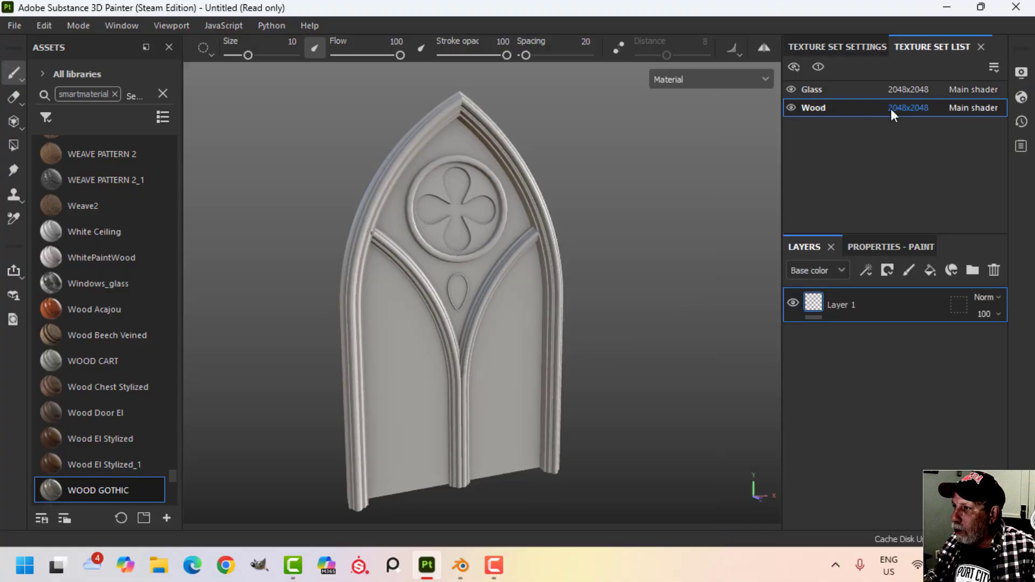
- Delete the default paint layer from the Wood texture set and add a fill layer in its place
click(994, 269)
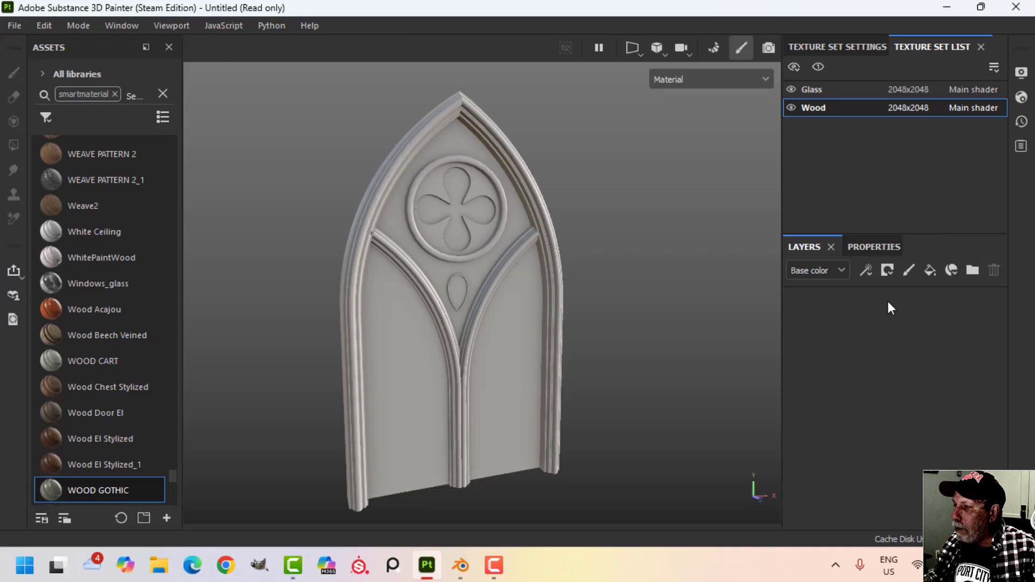
alt+drag(762, 323, 196, 376)
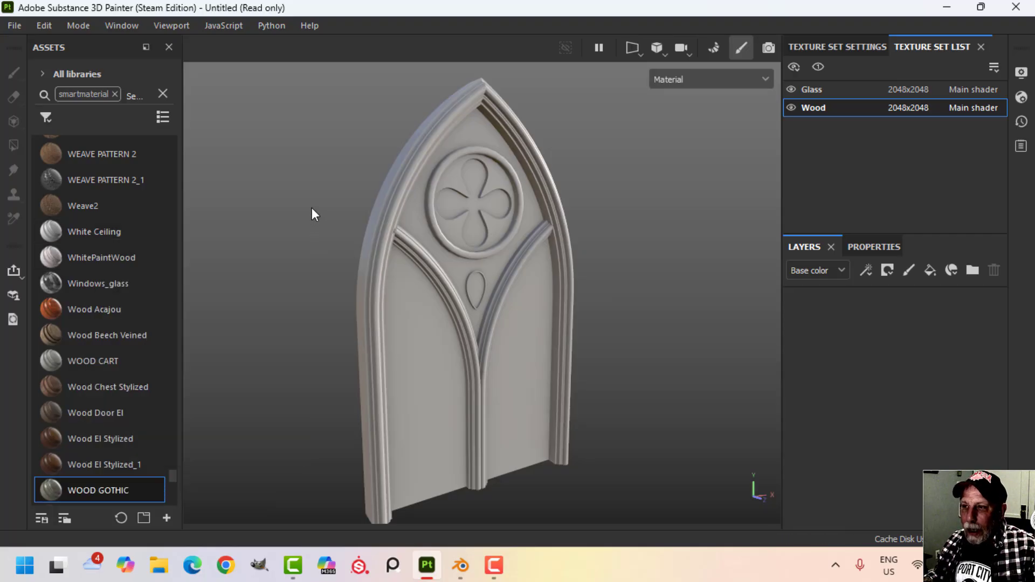
alt+drag(446, 339, 707, 452)
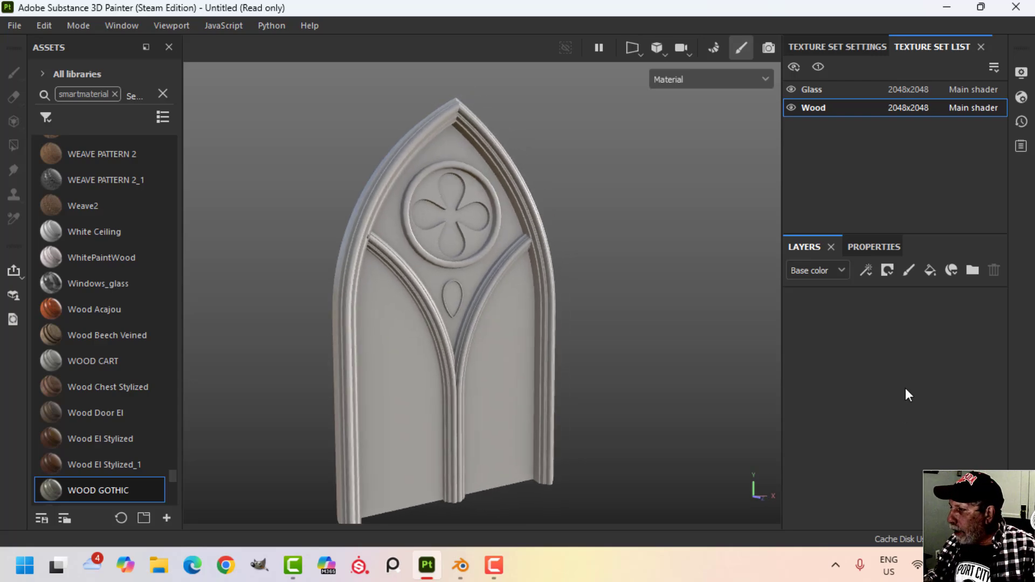
click(931, 269)
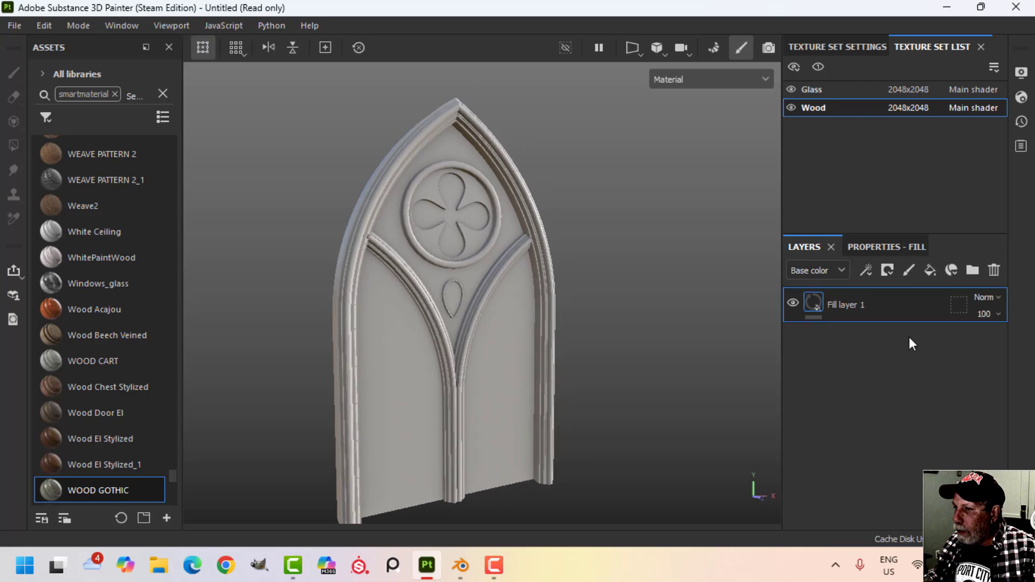
- Set the fill layer's base color to a muted brown, hex 9B7865
click(891, 248)
click(873, 441)
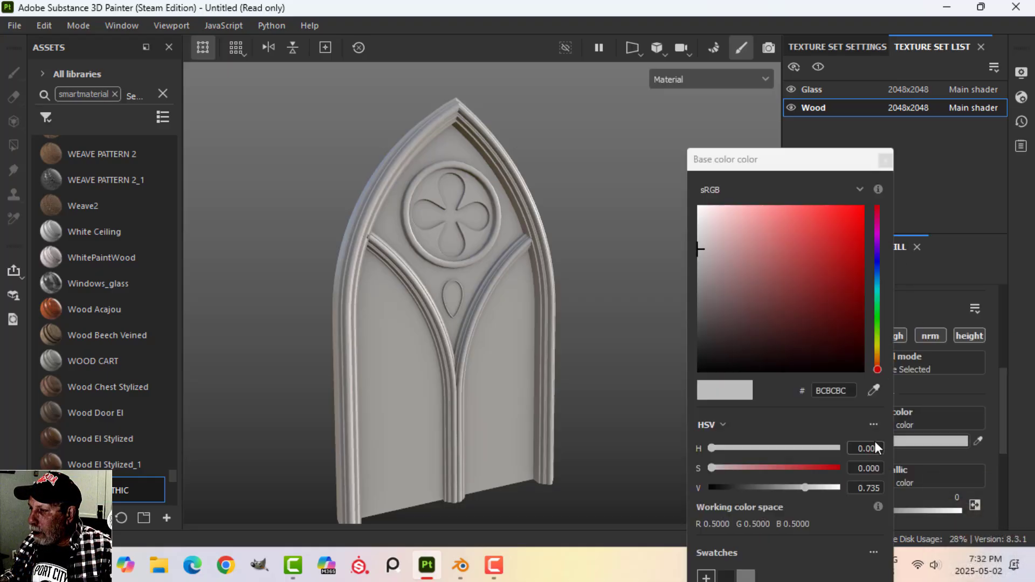
drag(877, 370, 875, 363)
drag(765, 296, 755, 271)
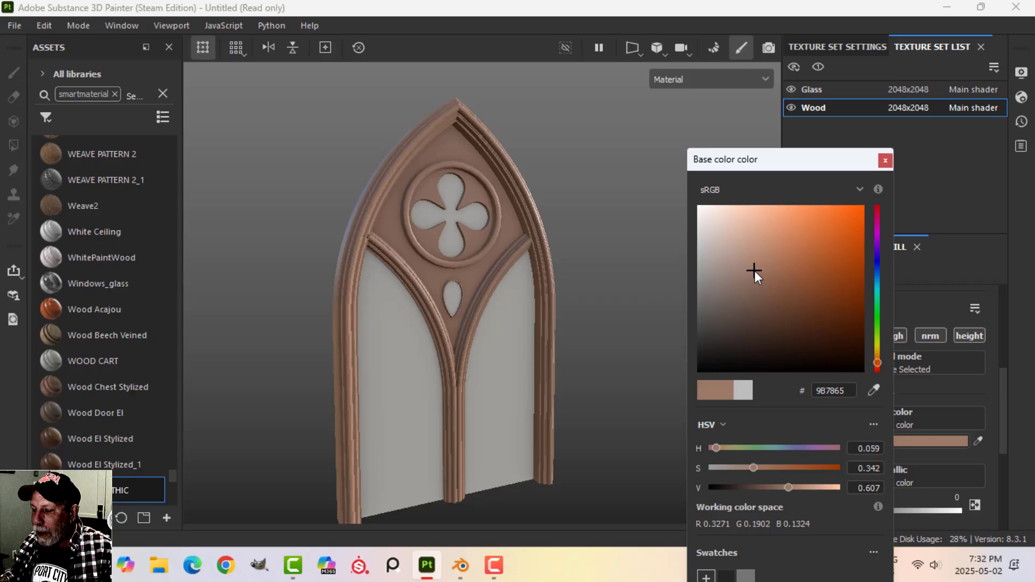
alt+drag(531, 272, 576, 301)
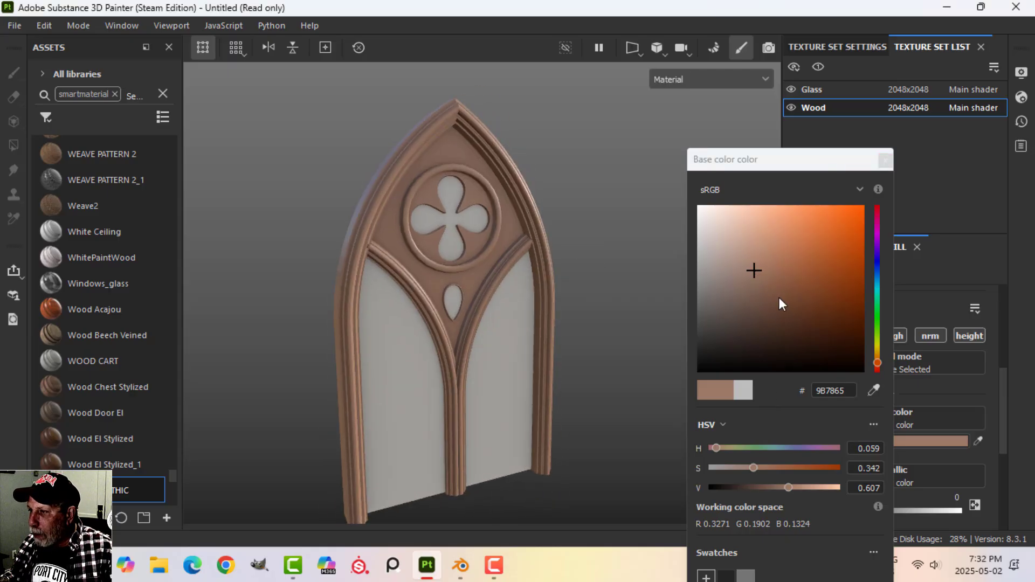
click(885, 159)
- Raise the brown fill layer's roughness to about 0.42
scroll(863, 432, down, 3)
drag(852, 441, 866, 443)
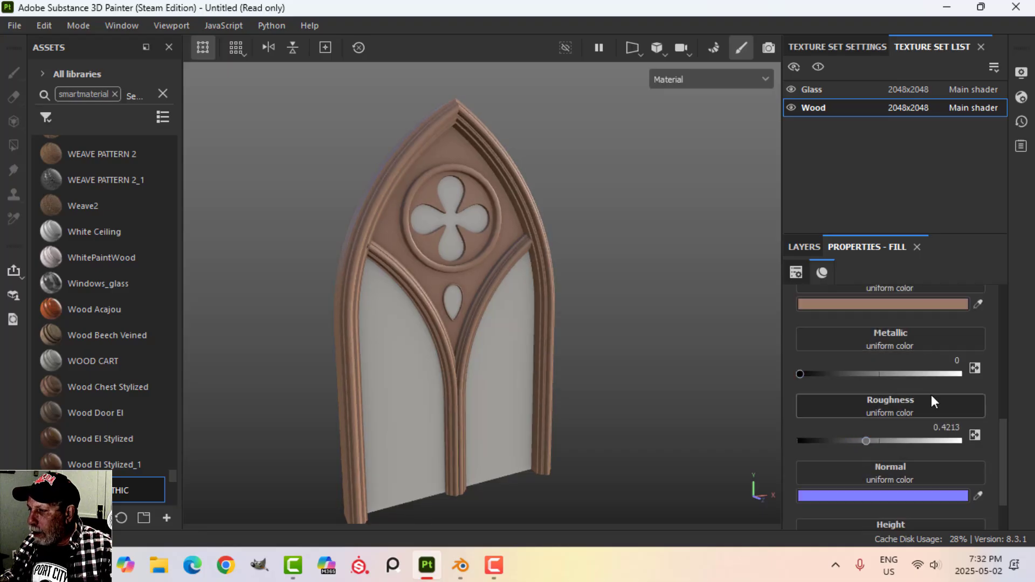
scroll(931, 396, down, 1)
scroll(885, 454, down, 1)
scroll(853, 390, up, 3)
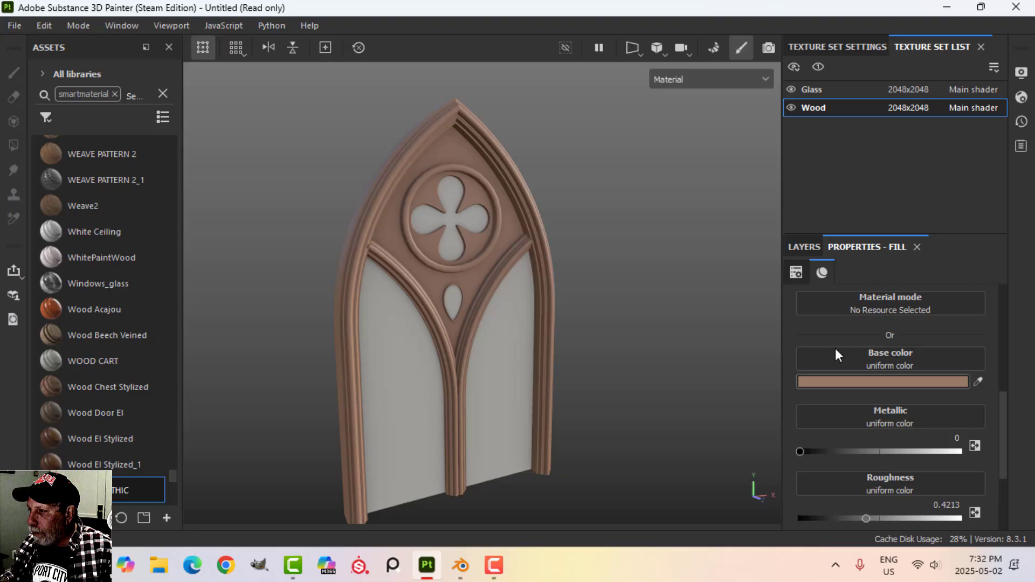
- Rename the brown fill layer as BASE COLOUR
click(804, 247)
double_click(833, 303)
key(Caps_Lock)
text(BASE CO)
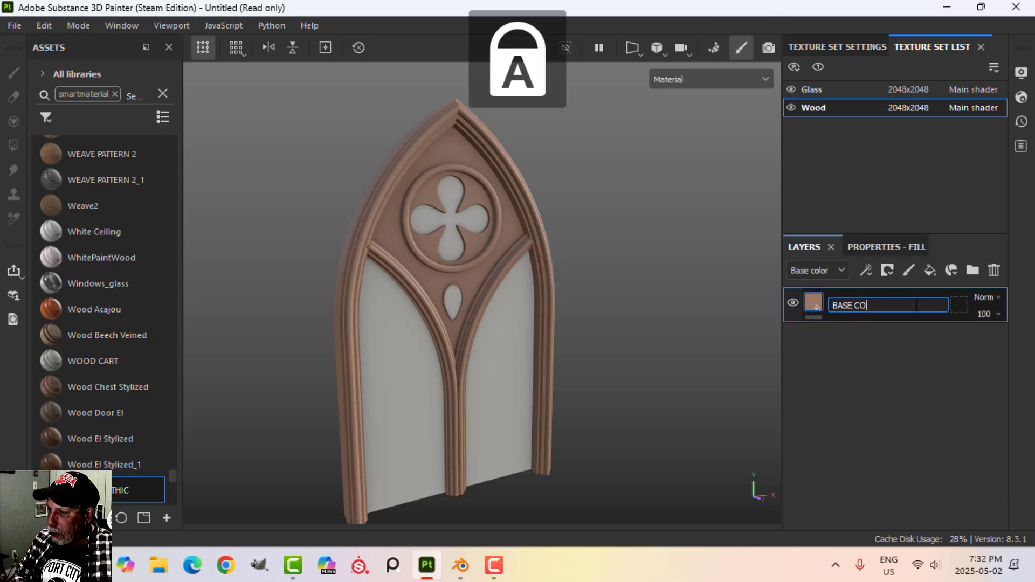
text(LOUR)
key(Return)
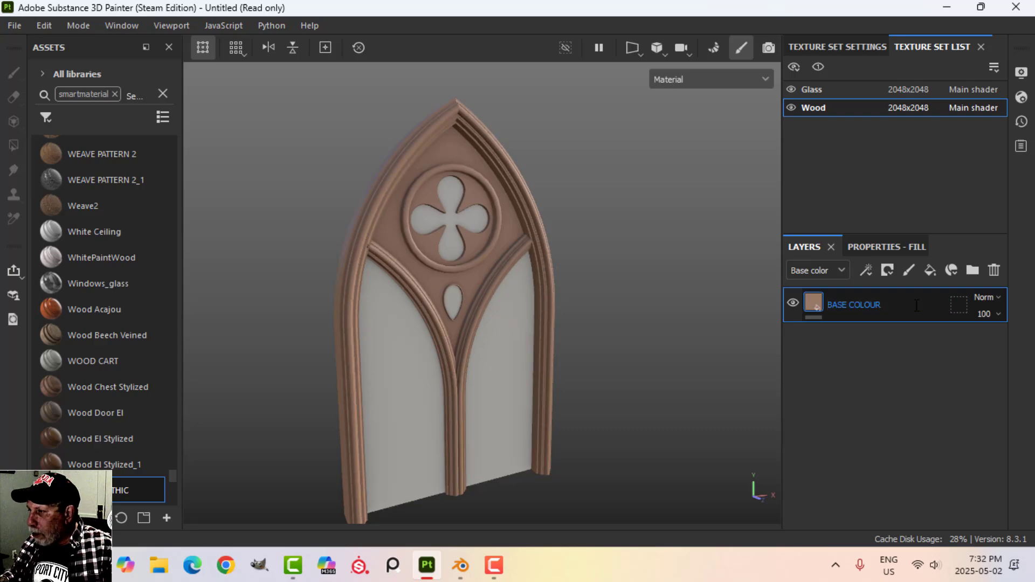
- Create a layer folder named BASE and move the BASE COLOUR layer into it
click(972, 270)
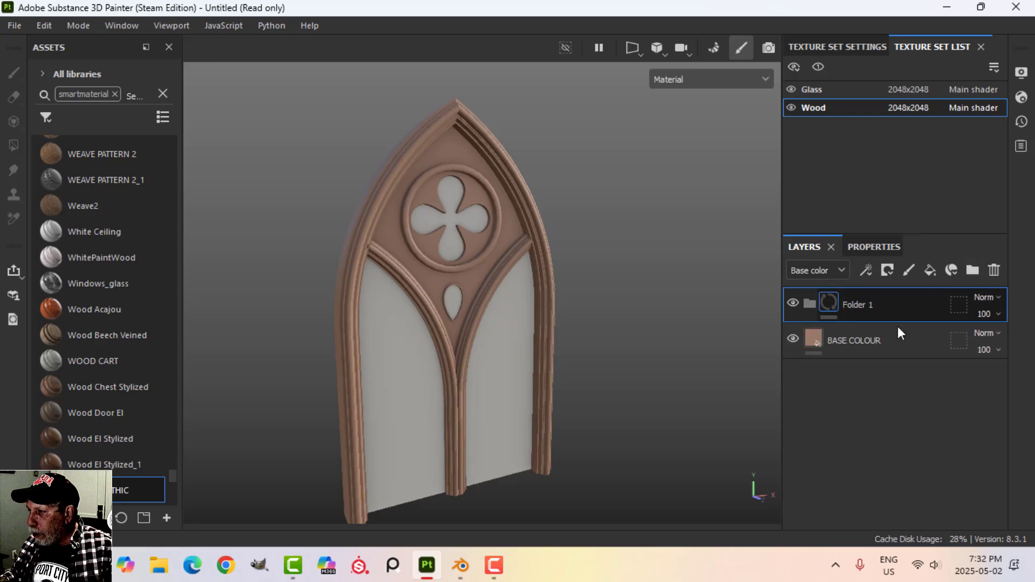
double_click(857, 304)
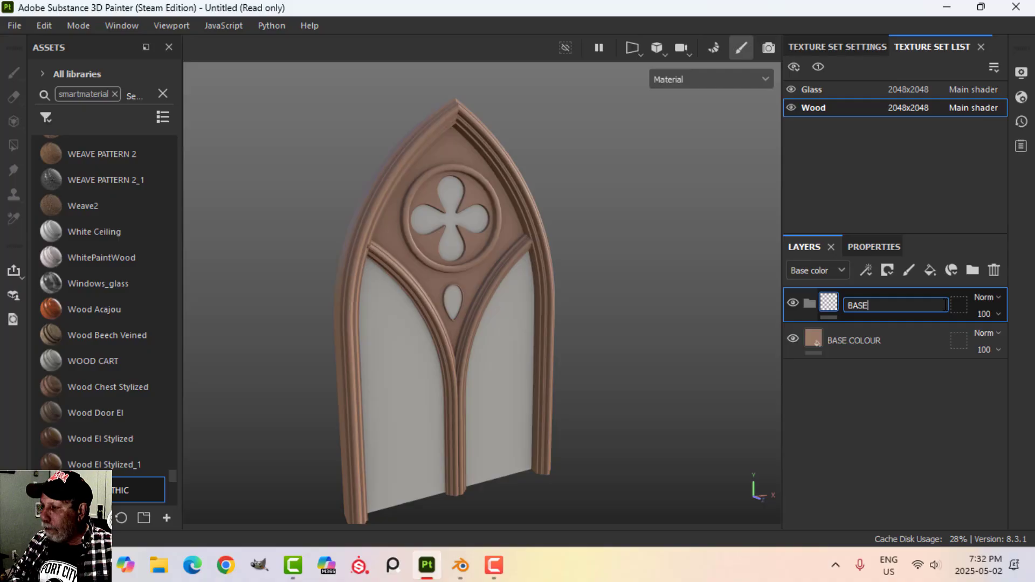
key(Return)
drag(816, 340, 853, 306)
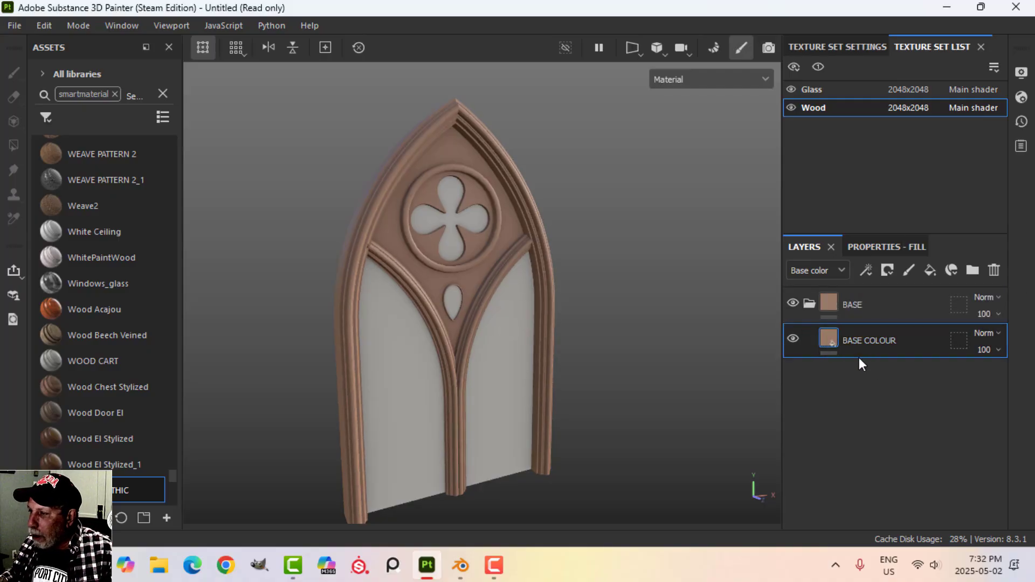
- Add a fill layer above BASE COLOUR with a near-black base color and a roughness of about 0.46
click(931, 271)
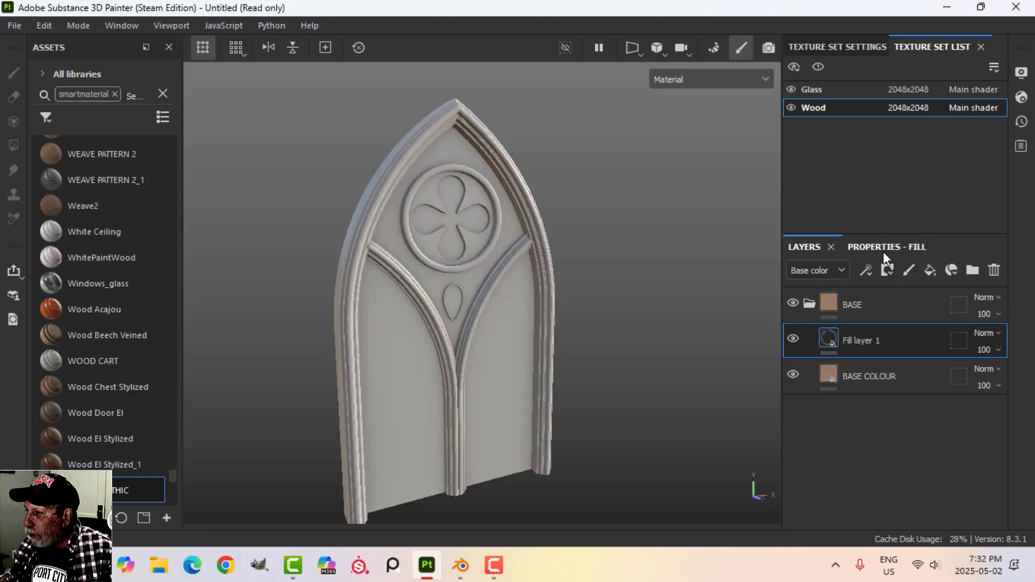
click(885, 249)
click(873, 380)
drag(715, 353, 698, 354)
click(885, 160)
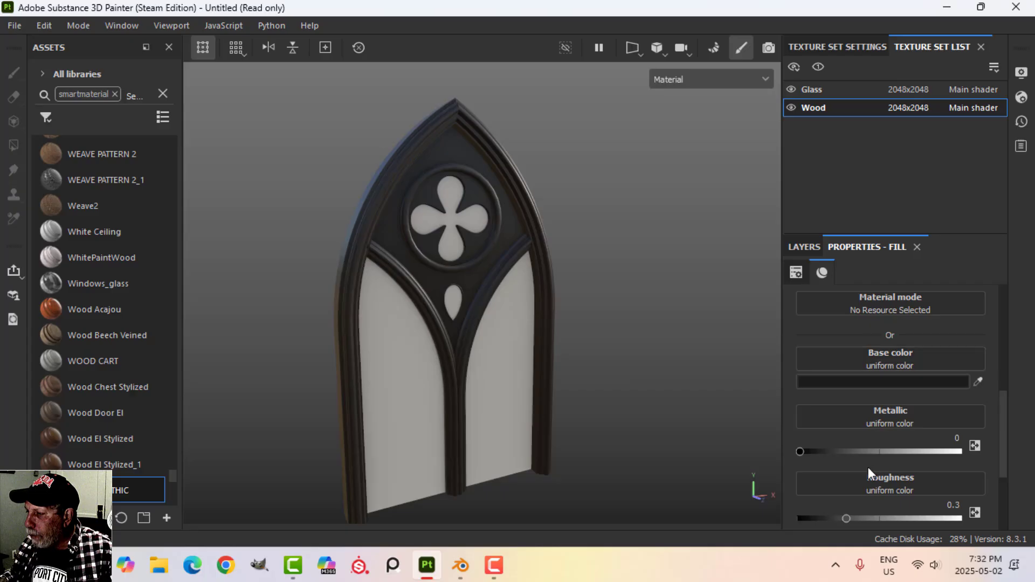
scroll(874, 458, down, 3)
drag(855, 433, 872, 431)
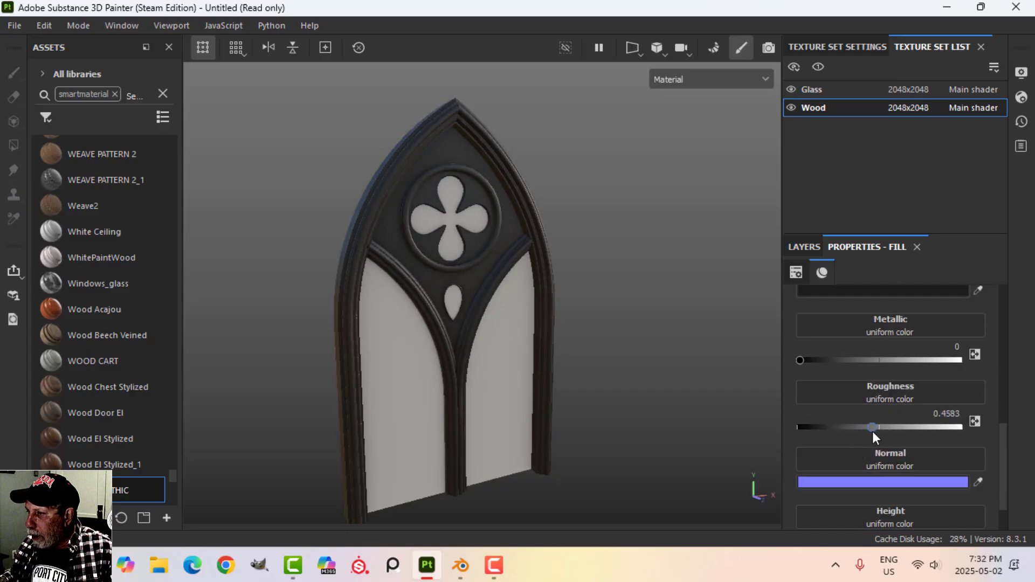
- Give the near-black fill layer a black mask and add a fill effect to that mask
click(804, 247)
click(887, 269)
click(905, 308)
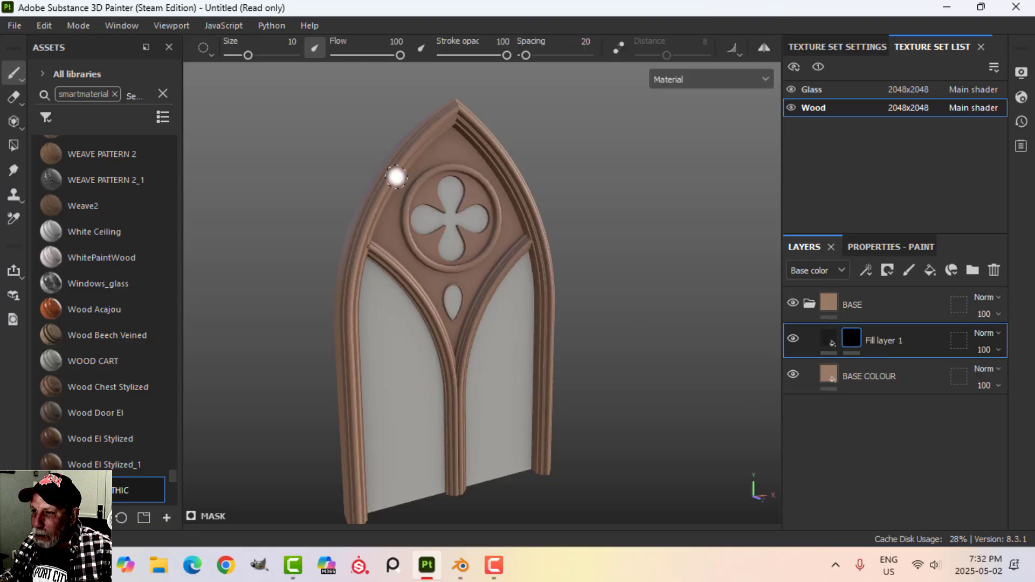
click(864, 267)
click(895, 326)
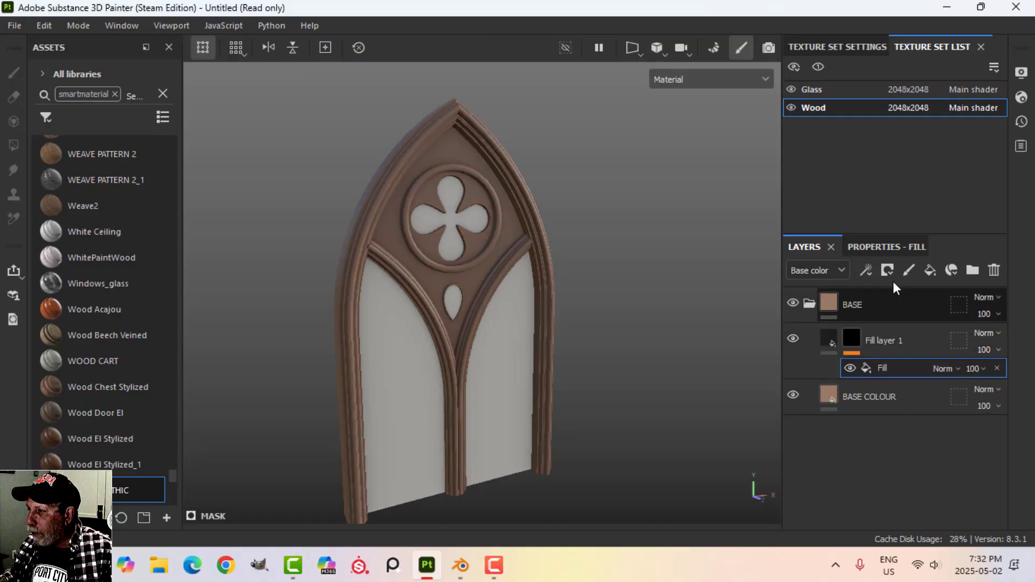
- Search the grayscale resources for WOOD and assign the Wood 01 texture to the mask's fill
click(898, 357)
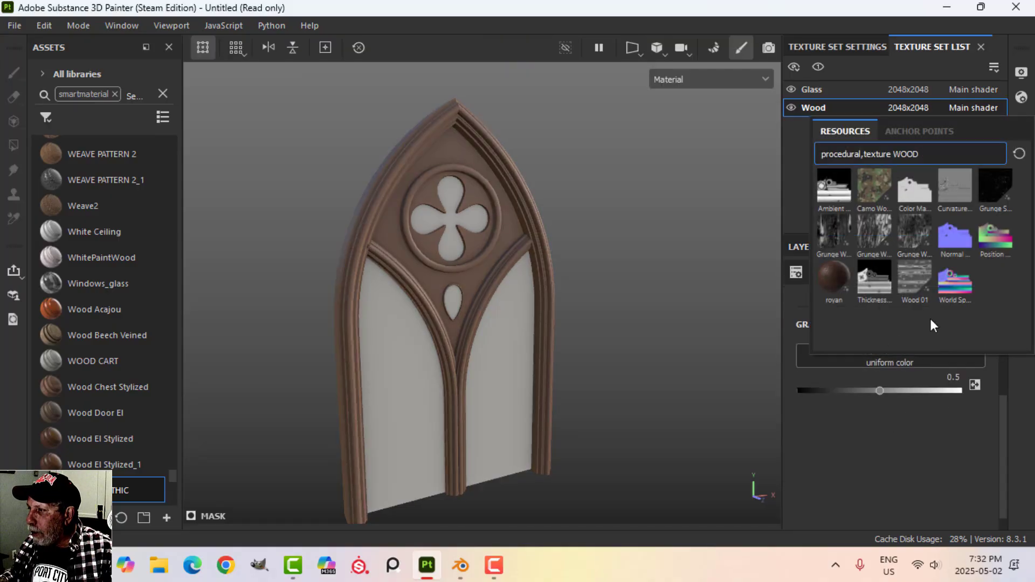
click(1019, 155)
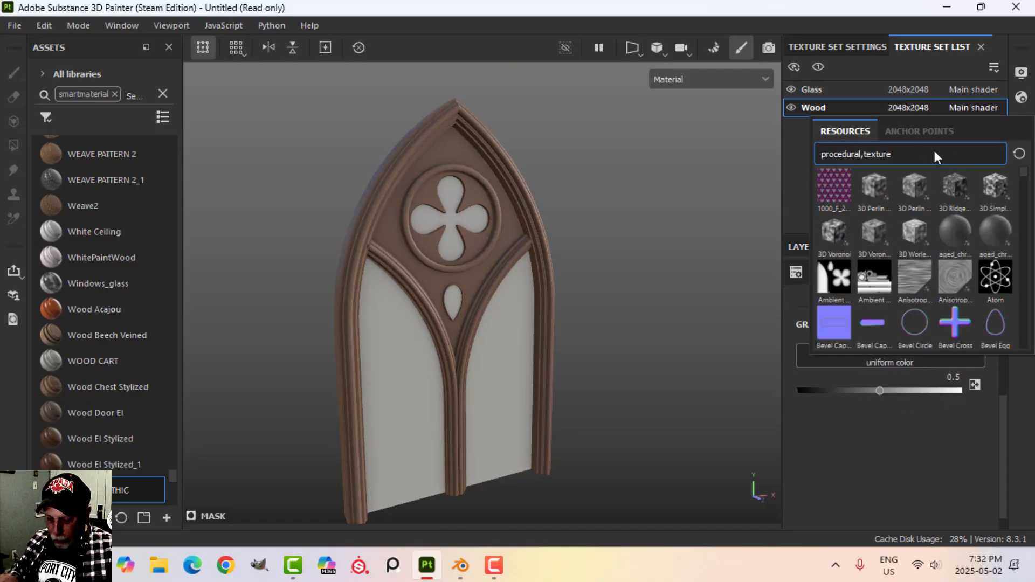
text(WOOD)
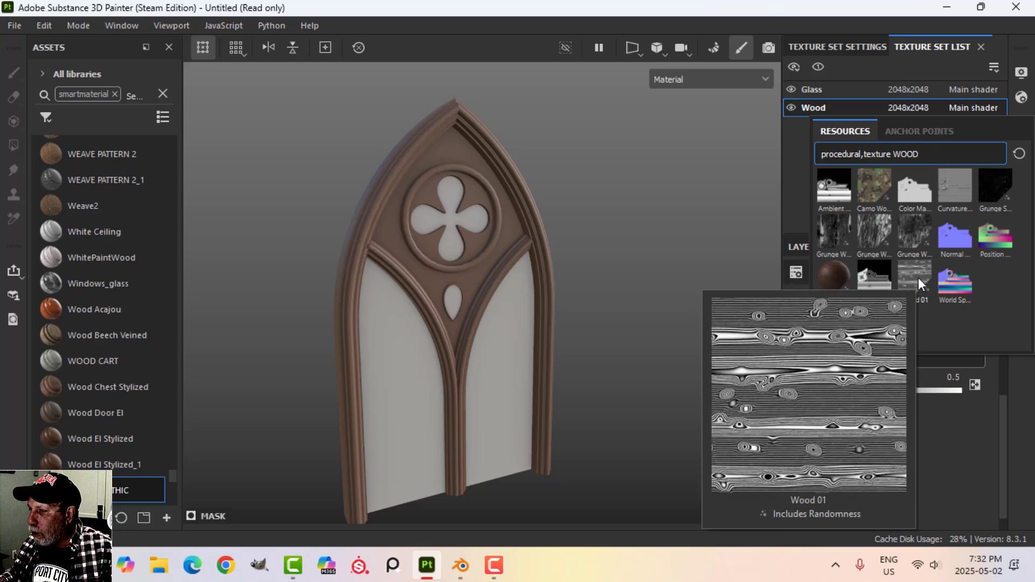
click(918, 277)
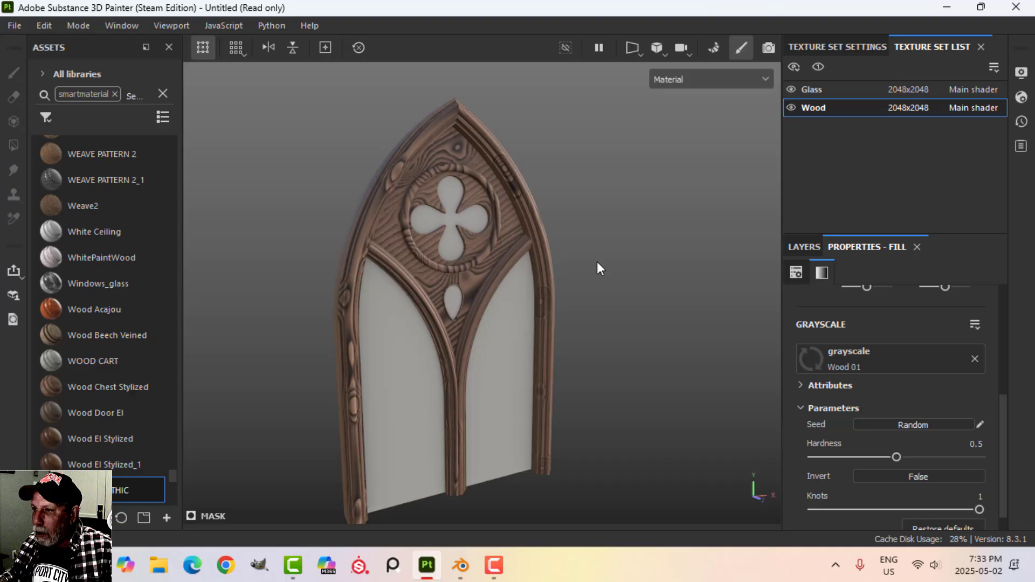
- Set the Wood 01 texture's Knots to 0 and its Hardness to 0.67
drag(979, 509, 759, 503)
drag(898, 459, 925, 457)
mouse_move(636, 312)
alt+mouse_down()
mouse_move(620, 314)
mouse_move(694, 270)
mouse_move(622, 314)
alt+mouse_up()
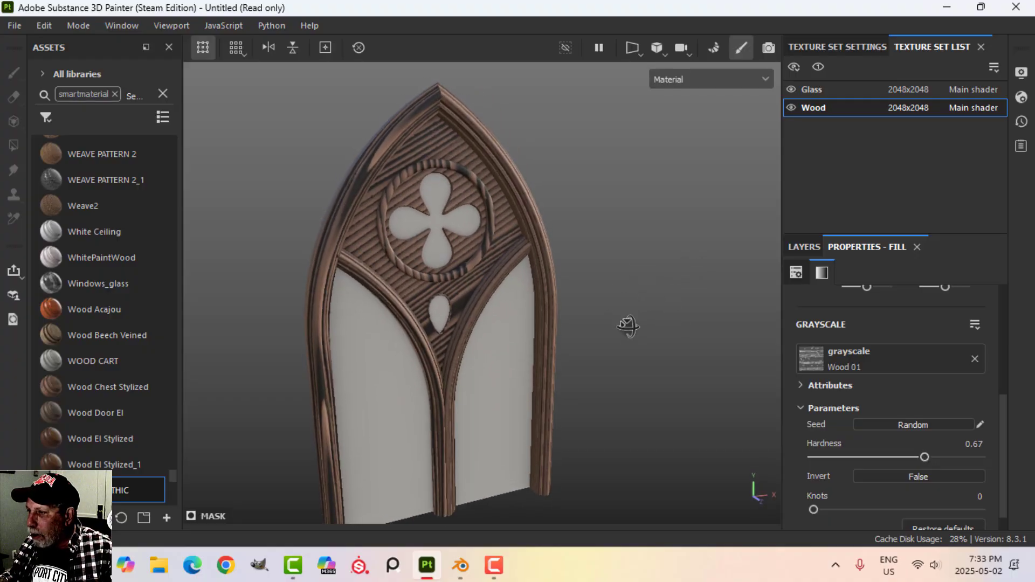
- Set the near-black fill layer's blending mode to Multiply and its opacity to 65
click(985, 334)
click(963, 66)
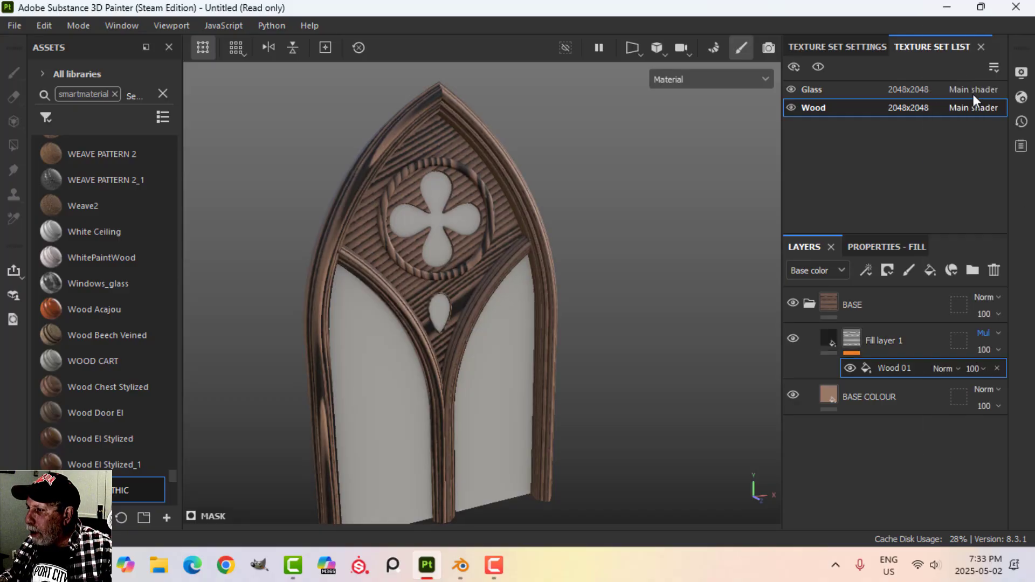
click(974, 369)
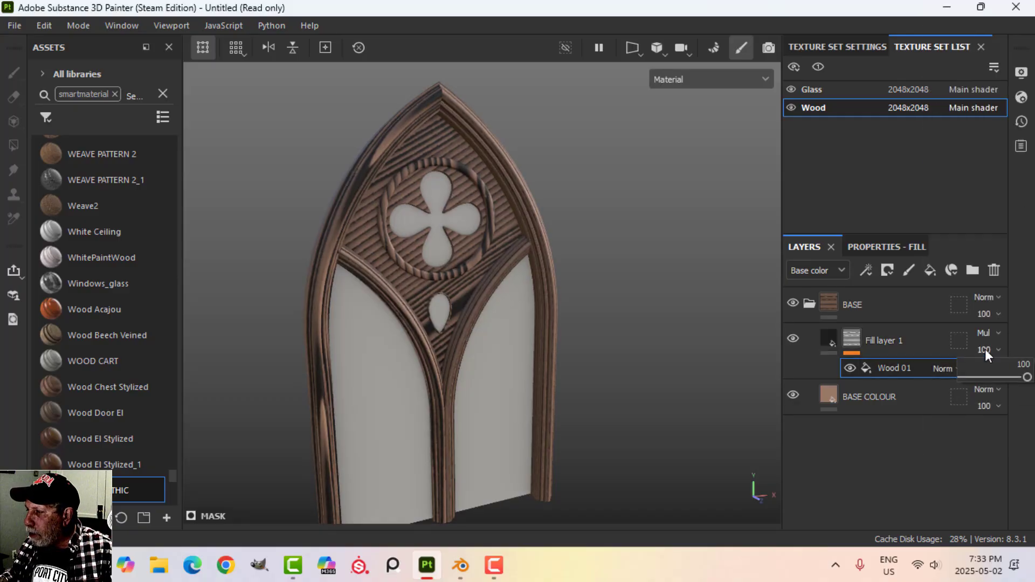
click(984, 349)
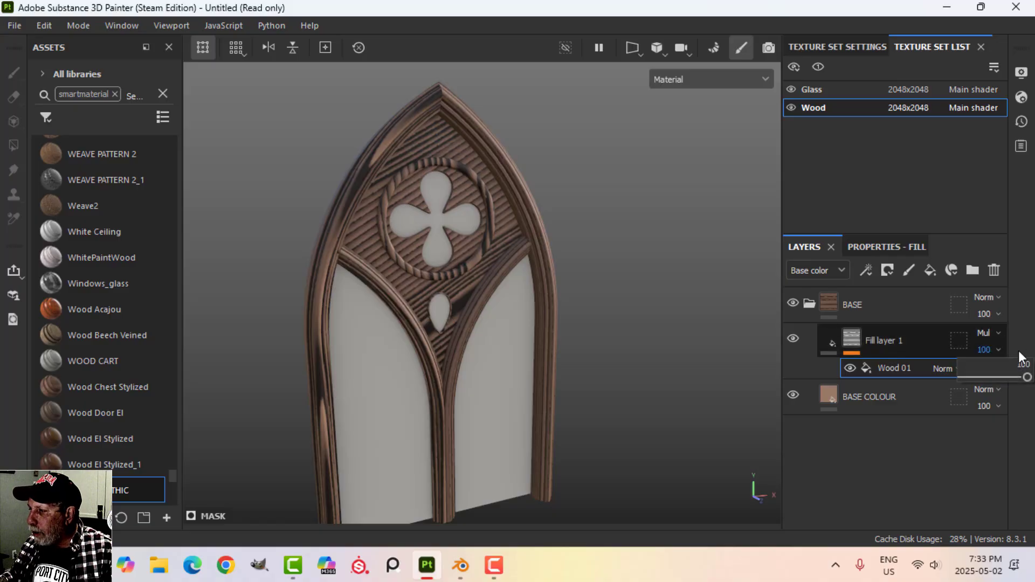
text(65)
key(Return)
alt+drag(617, 251, 605, 292)
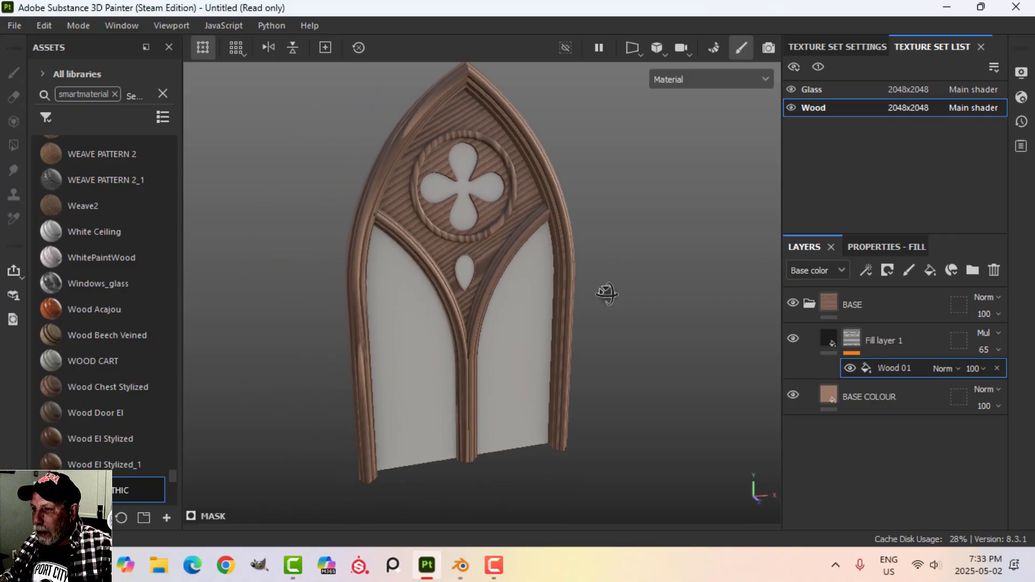
- Rename the masked near-black fill layer as WOOD GRAIN
click(827, 338)
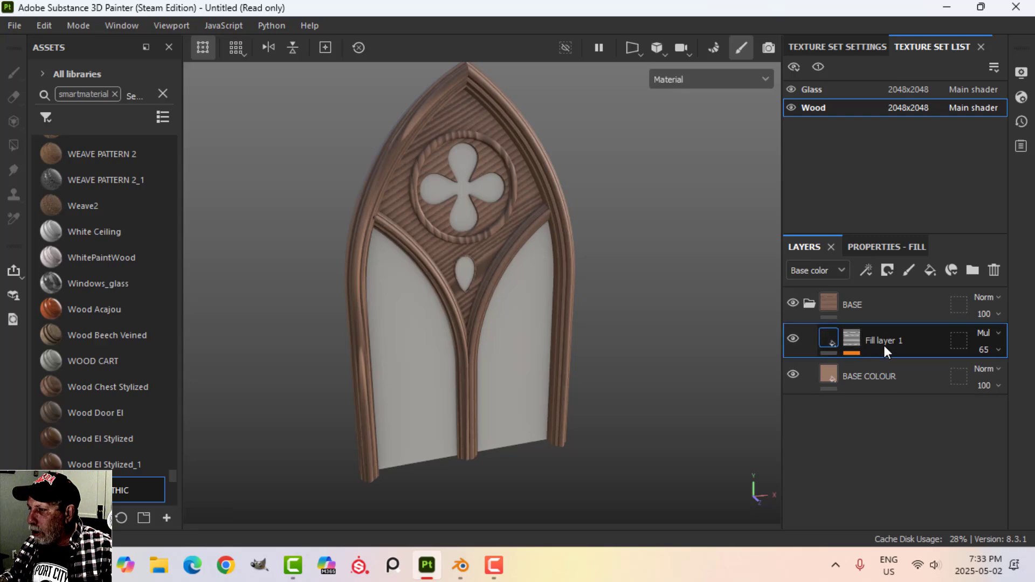
double_click(883, 346)
text(WOOD GRAIN)
key(Return)
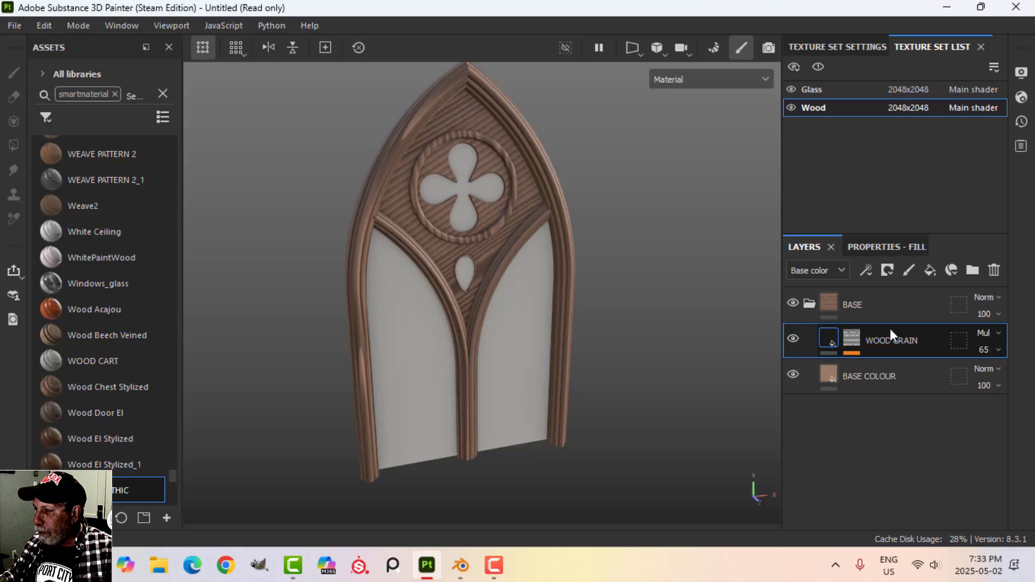
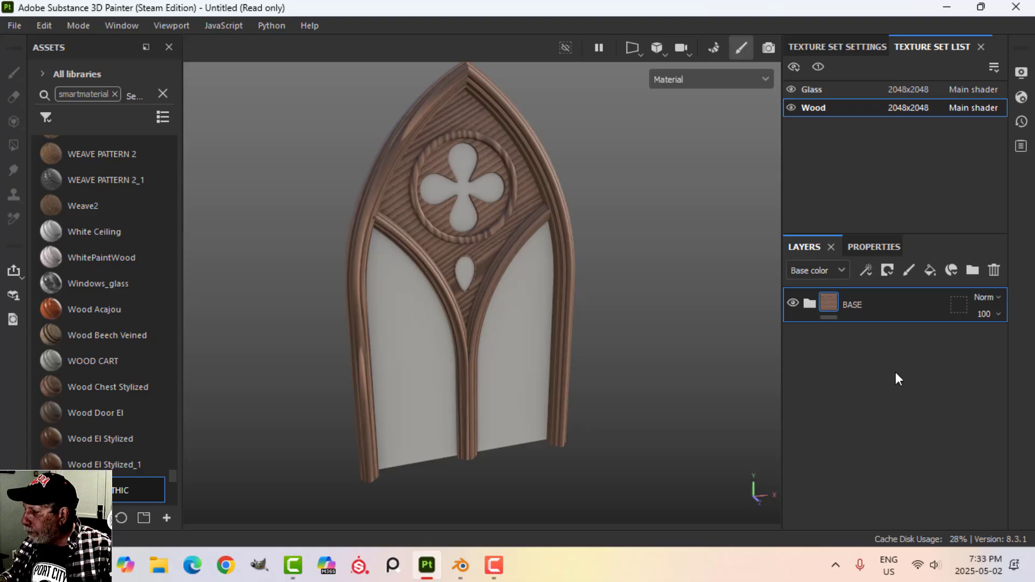
- Create a folder named PAINT above the BASE folder and place a new fill layer inside it
click(973, 269)
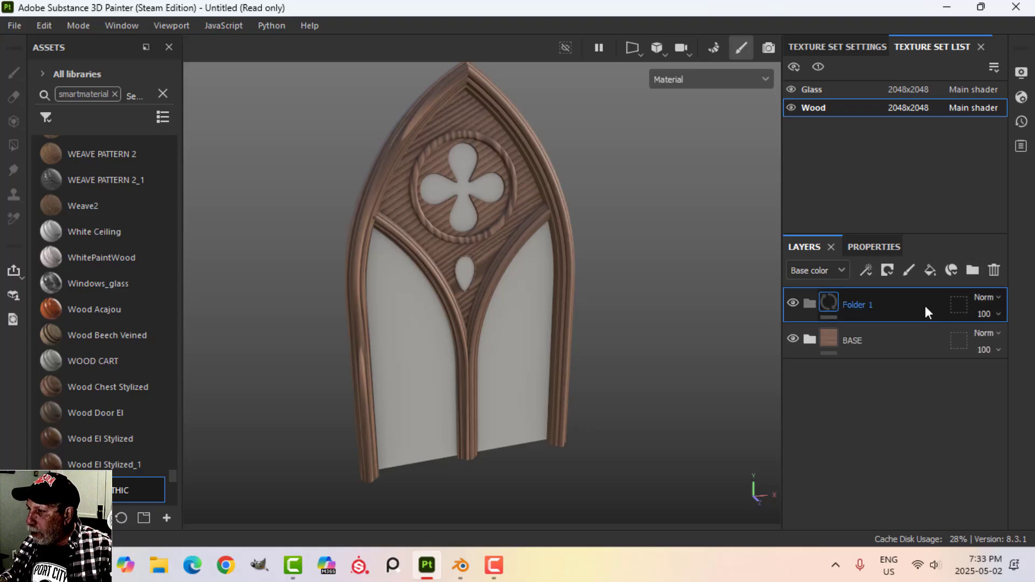
double_click(858, 306)
text(PAINT)
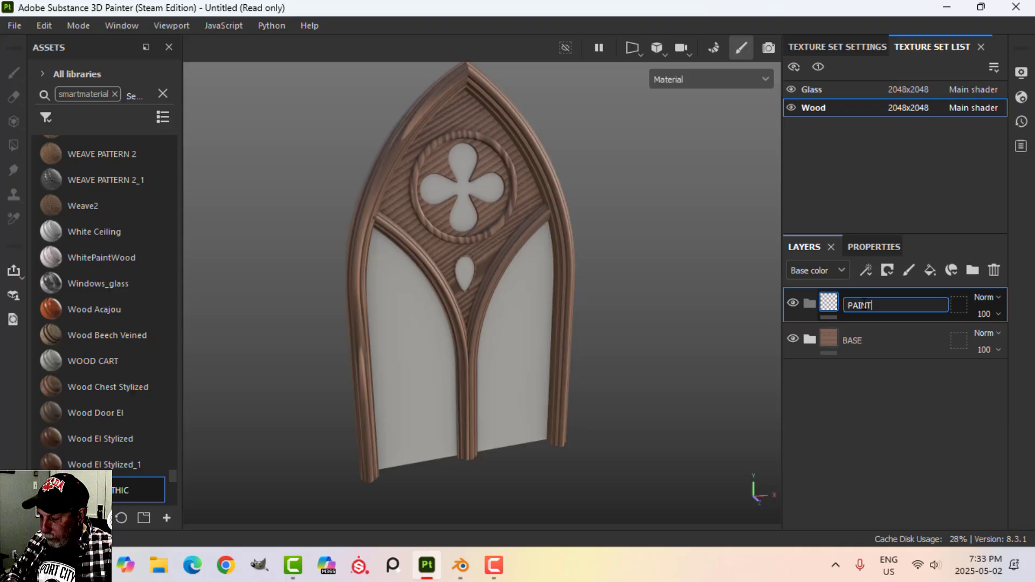
key(Return)
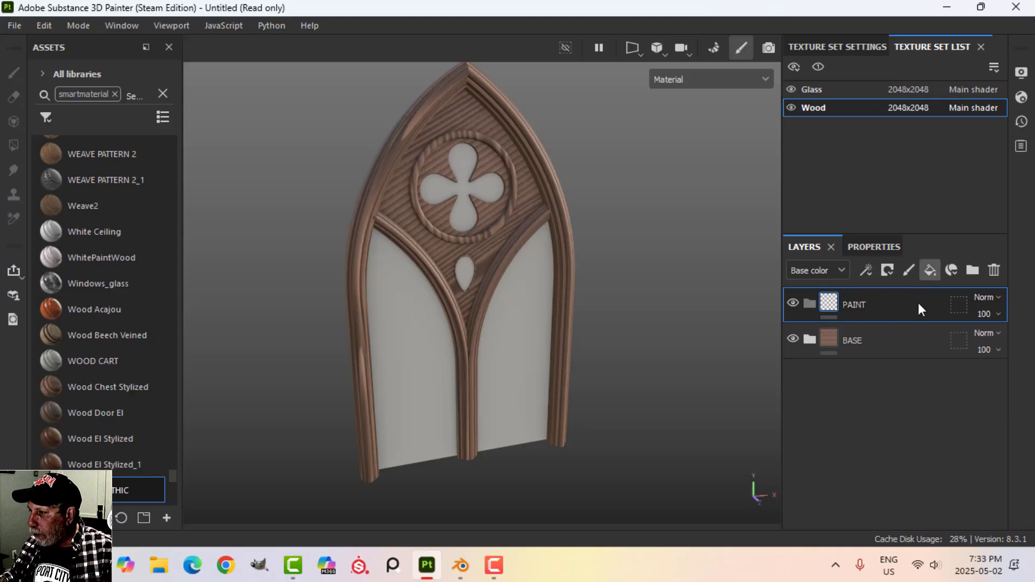
mouse_move(857, 338)
mouse_down()
mouse_move(837, 318)
mouse_move(844, 307)
mouse_up()
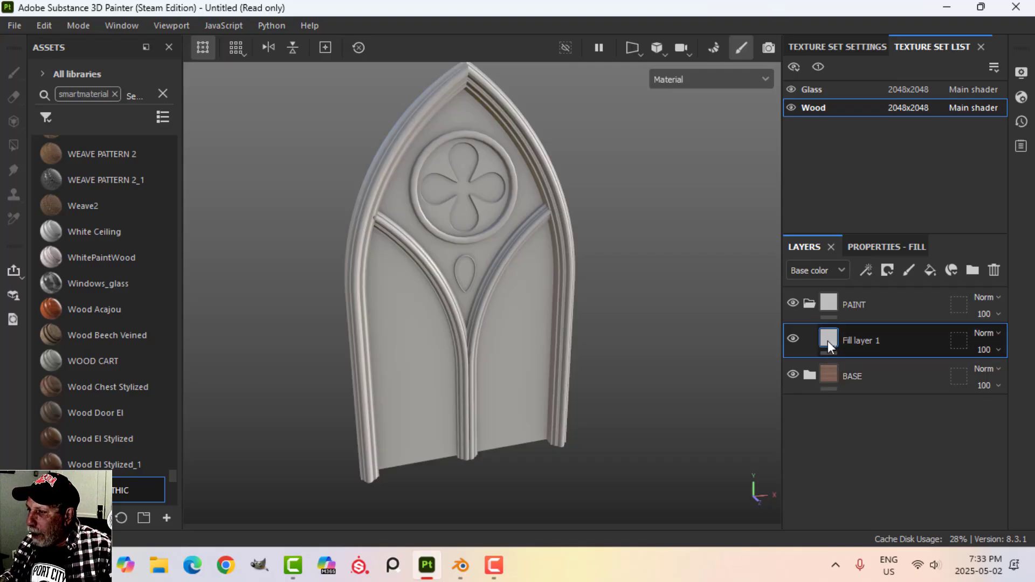
- Add a second fill layer in the PAINT folder, naming the upper fill PAINT VAR and the lower one PAINT
mouse_move(827, 342)
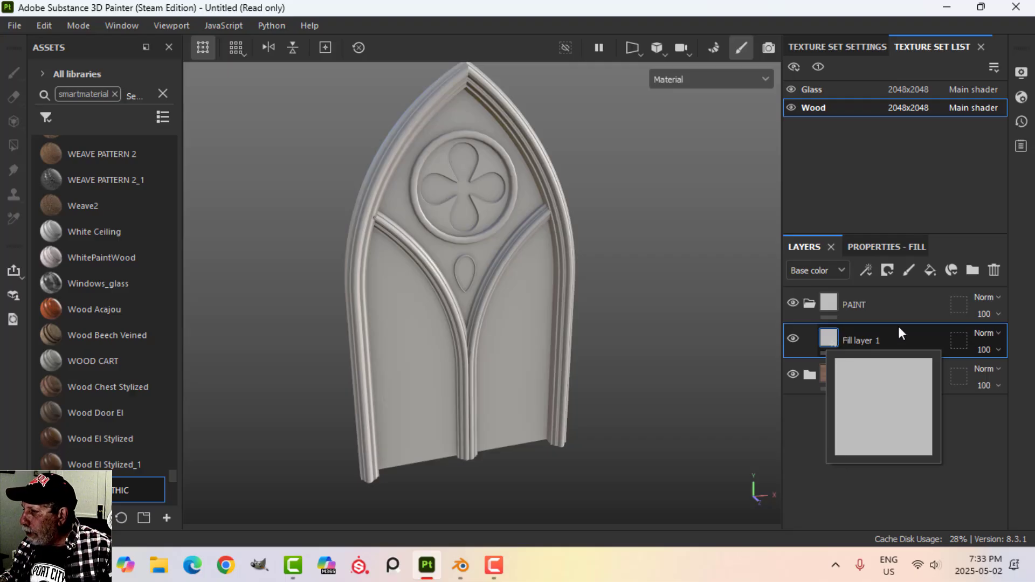
click(930, 271)
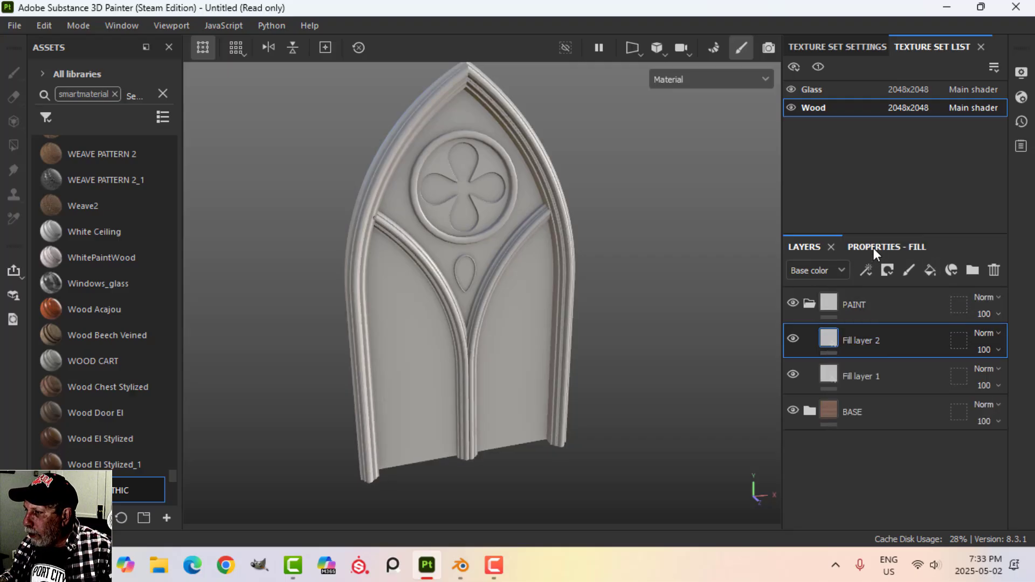
double_click(865, 341)
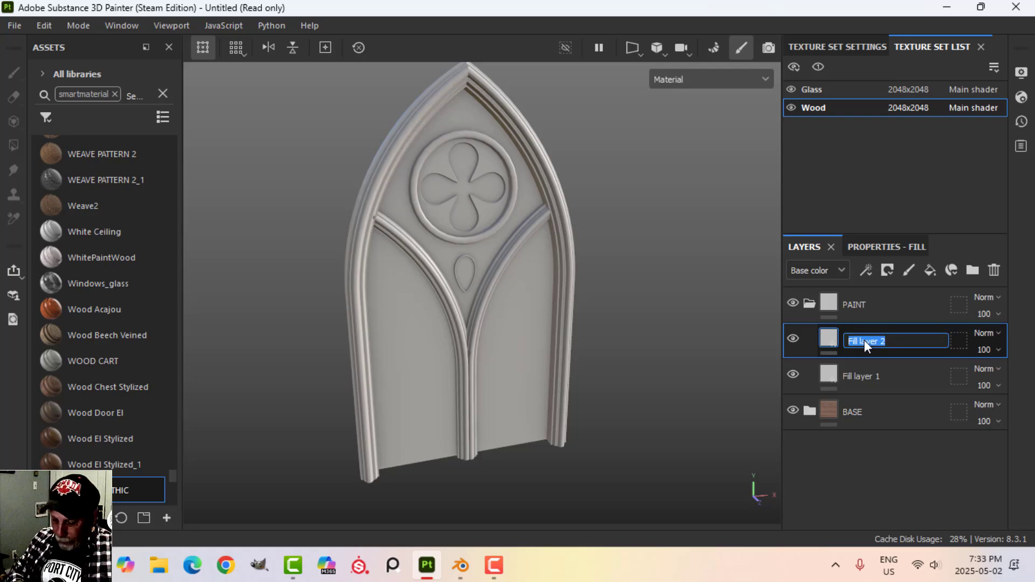
key(Return)
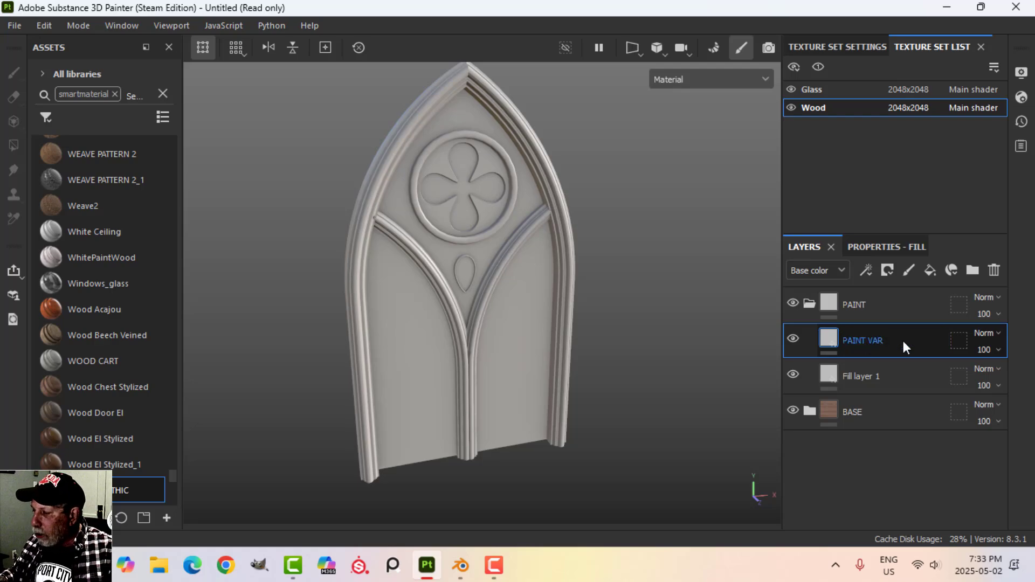
double_click(870, 373)
text(PAINT)
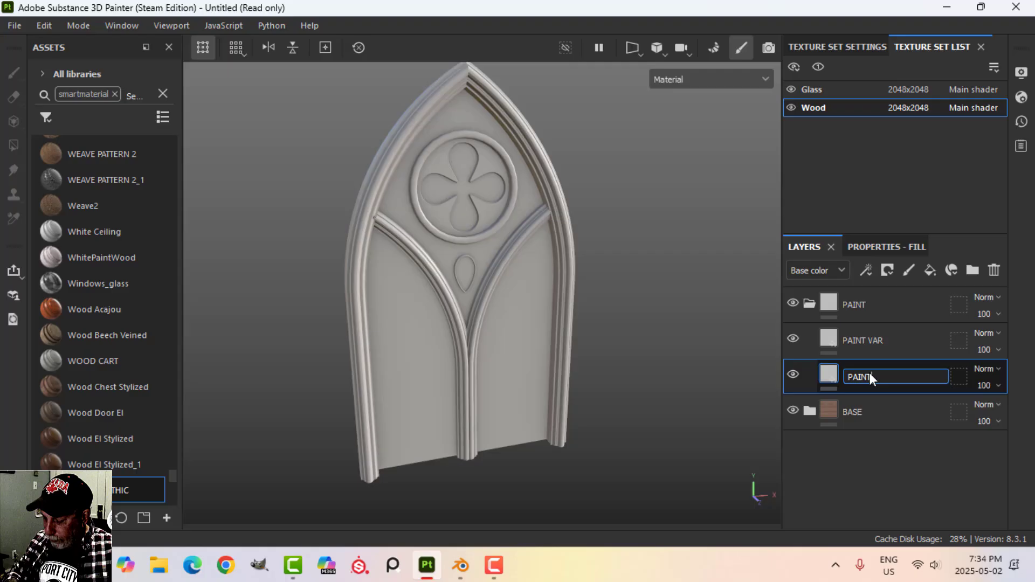
key(Return)
- Set the PAINT VAR layer's base color to a muted olive green, hex 888C6E
click(839, 338)
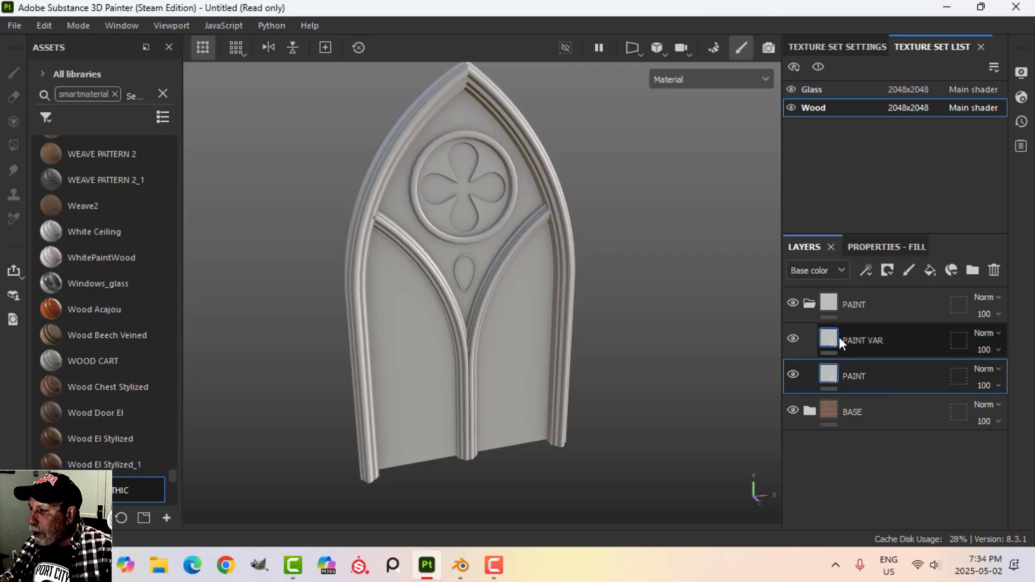
click(887, 246)
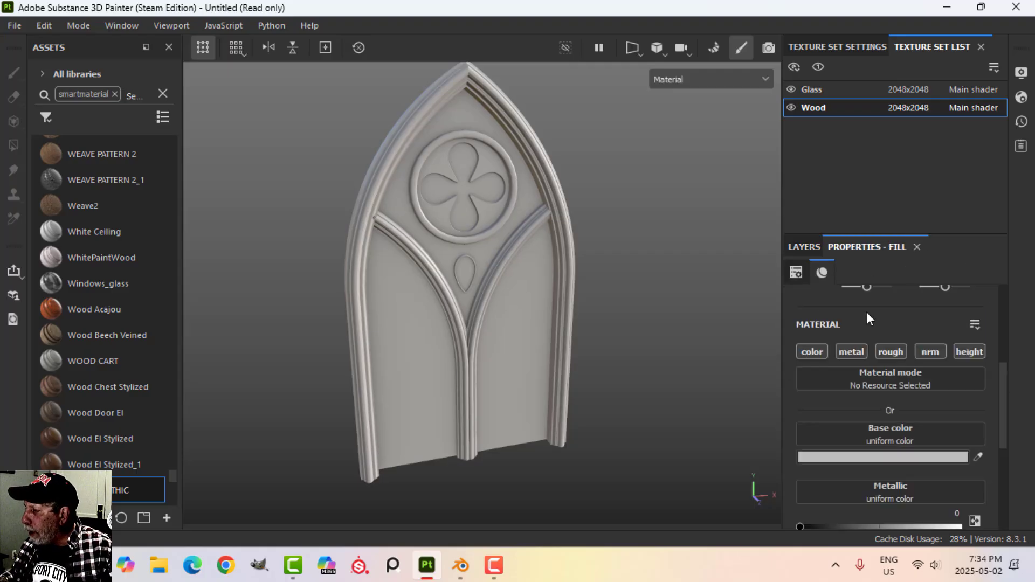
click(866, 457)
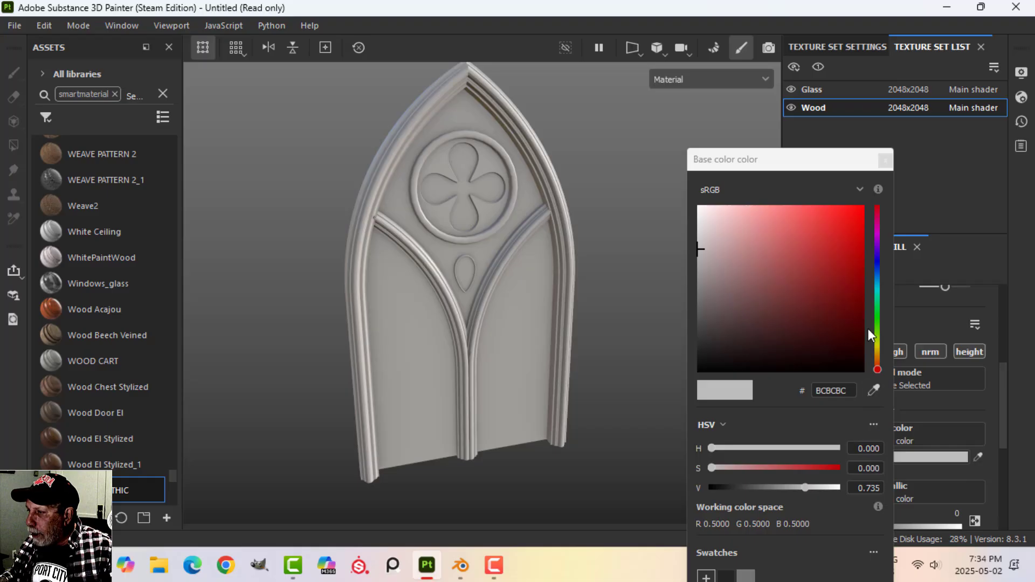
drag(878, 330, 878, 332)
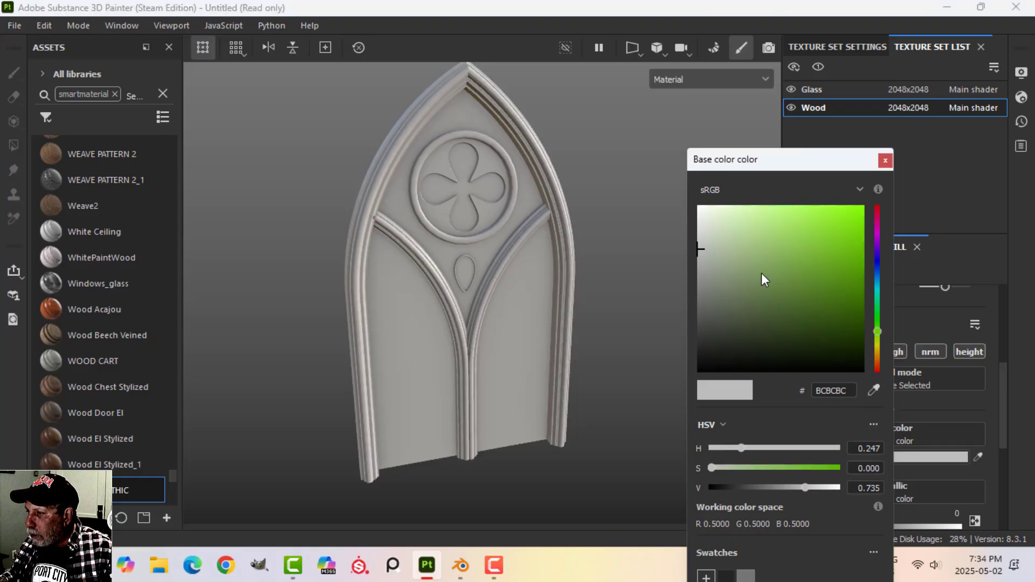
mouse_move(761, 273)
mouse_down()
mouse_move(724, 261)
mouse_move(739, 267)
mouse_up()
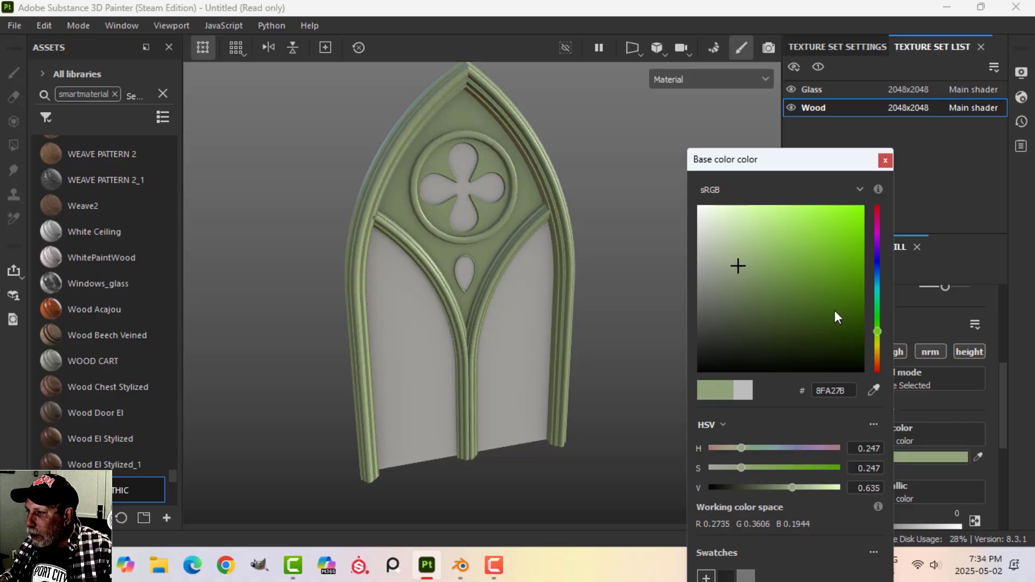
click(881, 338)
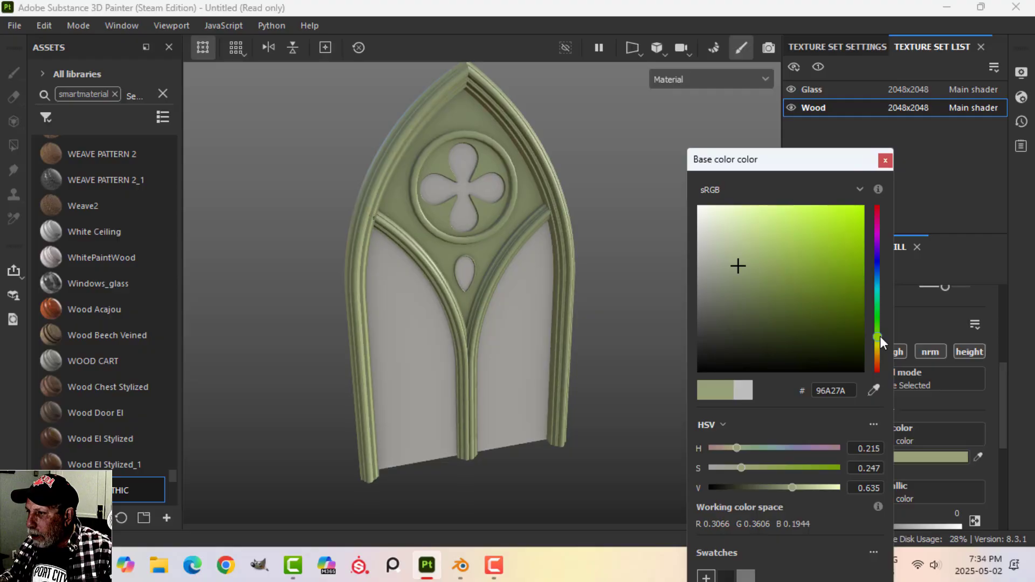
drag(882, 338, 881, 342)
drag(740, 281, 739, 279)
drag(742, 467, 736, 467)
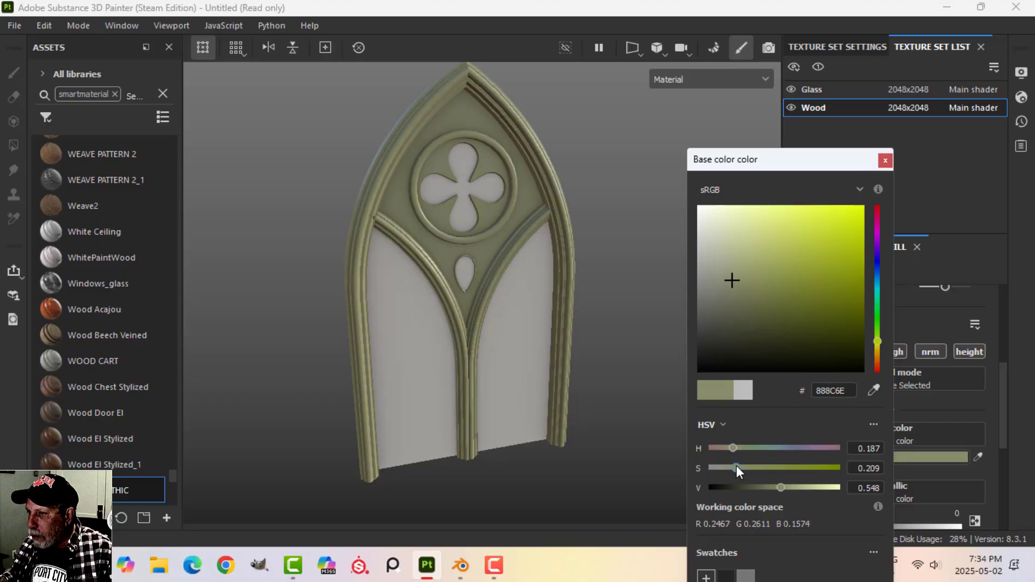
click(885, 160)
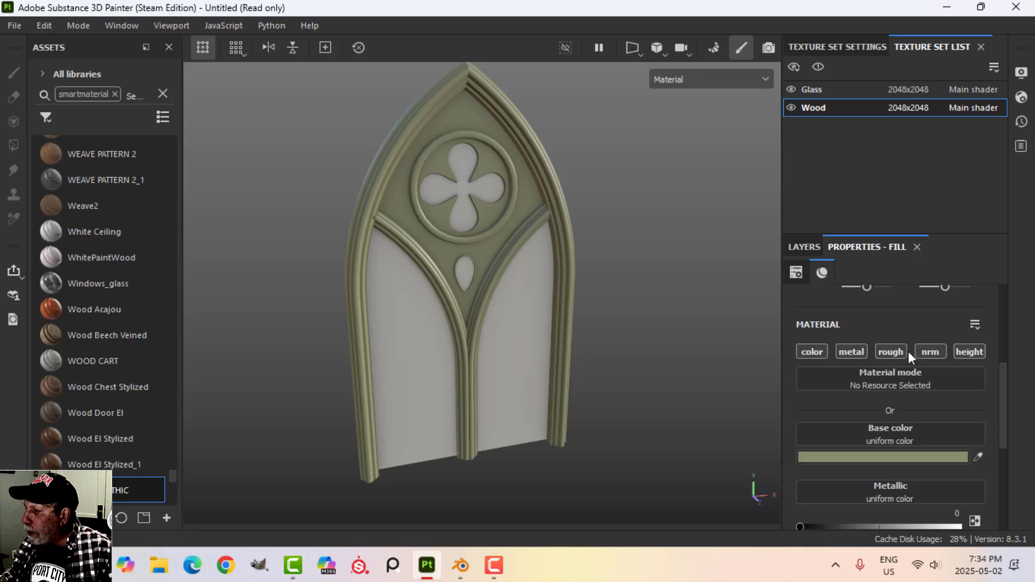
- Add a black mask to the PAINT VAR layer and give the mask a fill effect
click(804, 246)
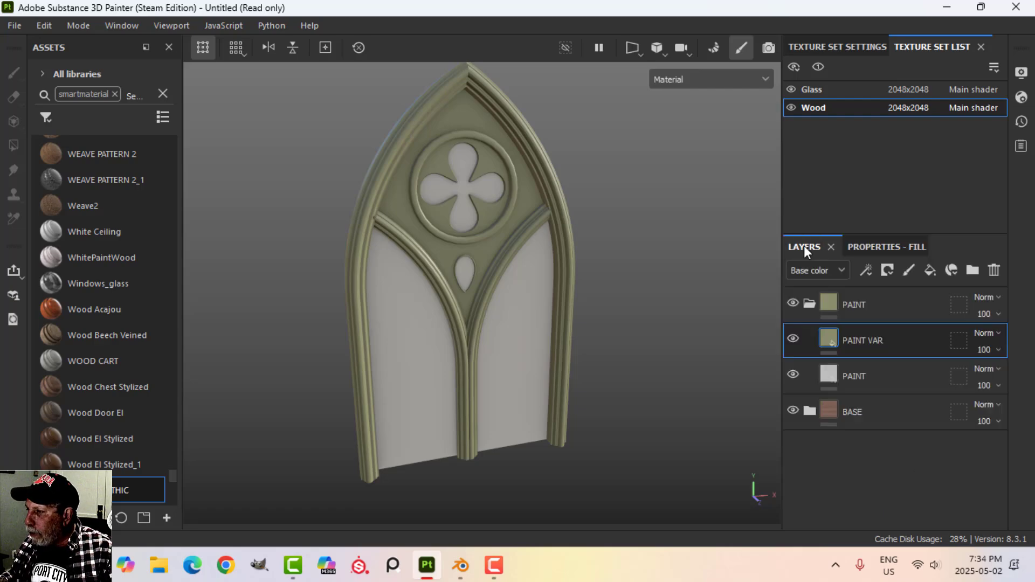
click(888, 270)
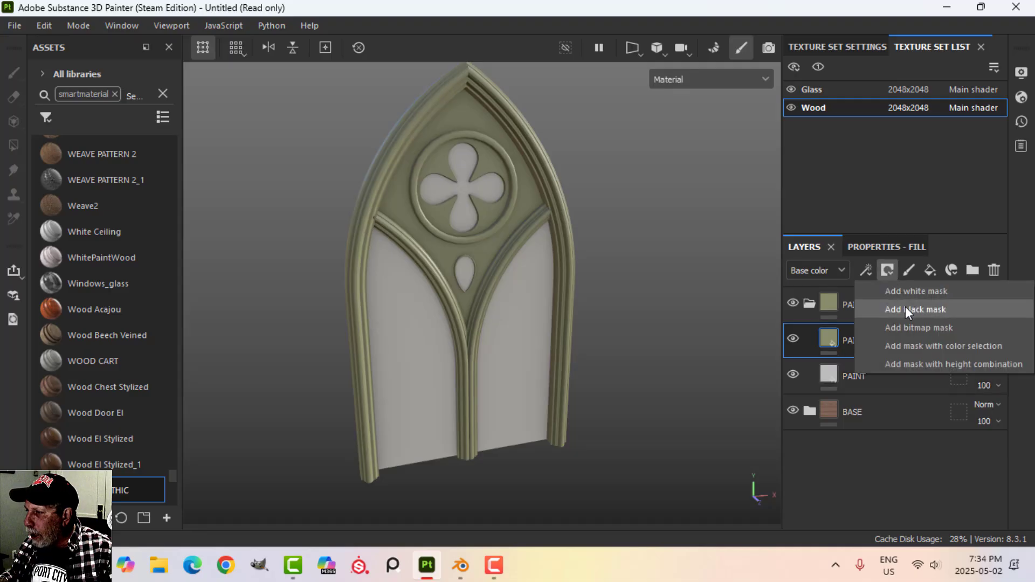
click(905, 306)
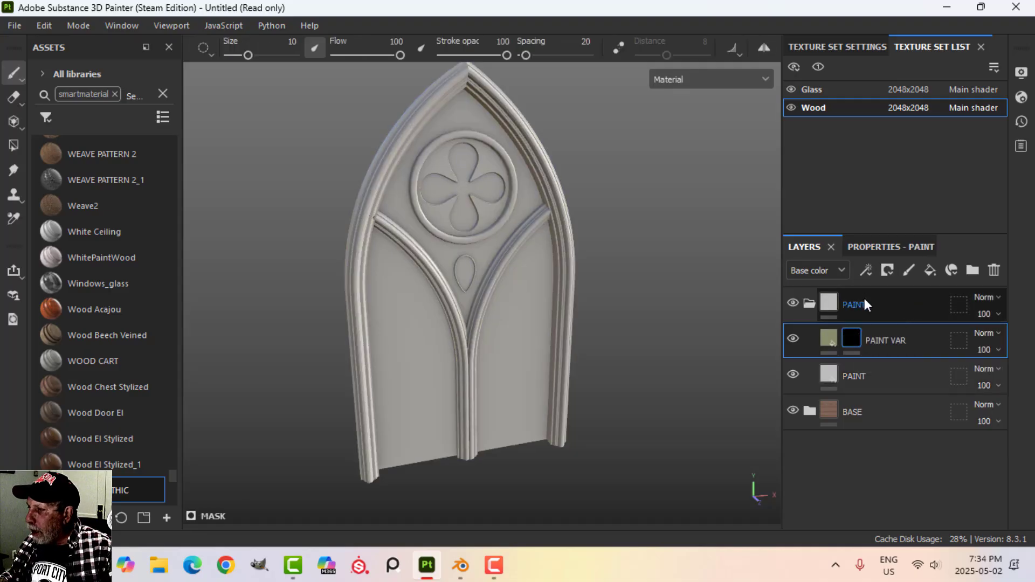
click(866, 270)
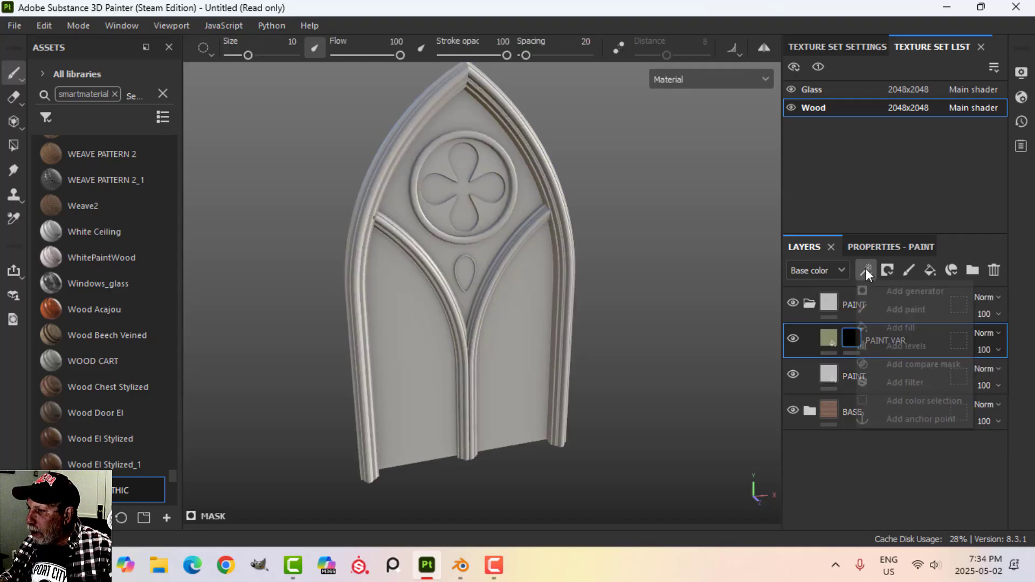
click(892, 327)
- Find the cloud textures and assign Clouds 2 as the grayscale of PAINT VAR's mask fill
click(879, 244)
click(893, 356)
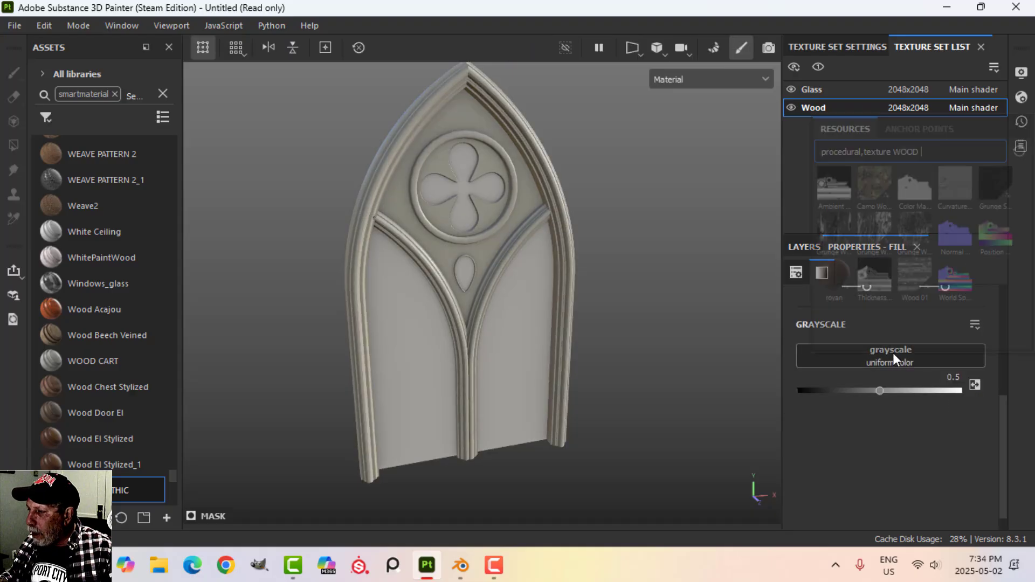
key(BackSpace)
key(BackSpace)
key(BackSpace)
key(BackSpace)
key(BackSpace)
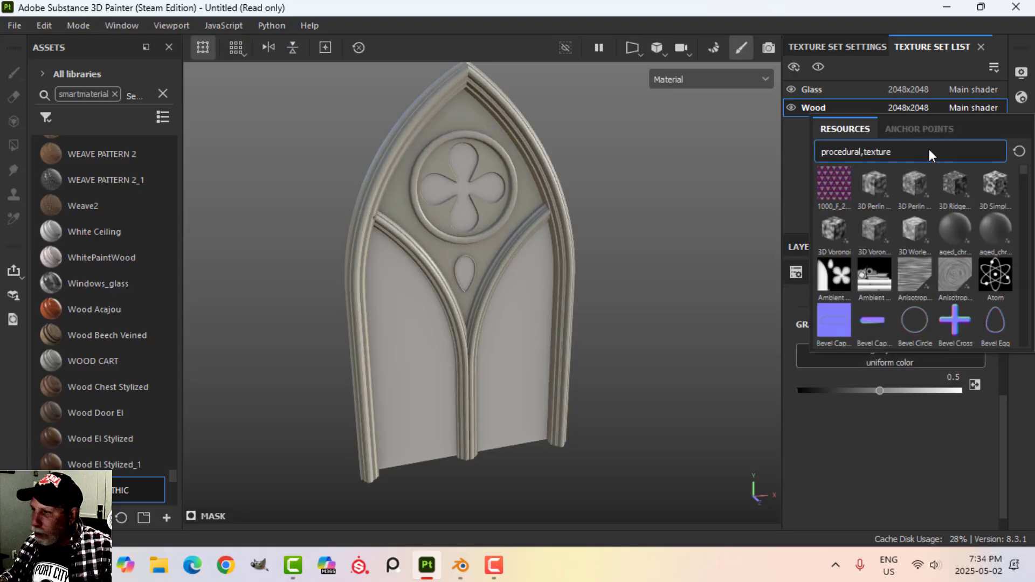
text(CLOU)
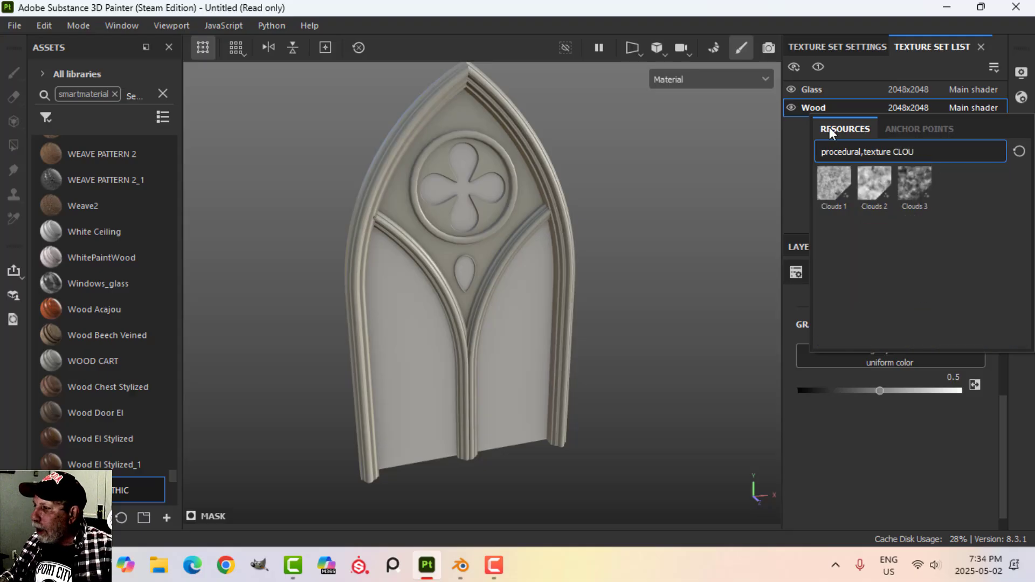
click(873, 181)
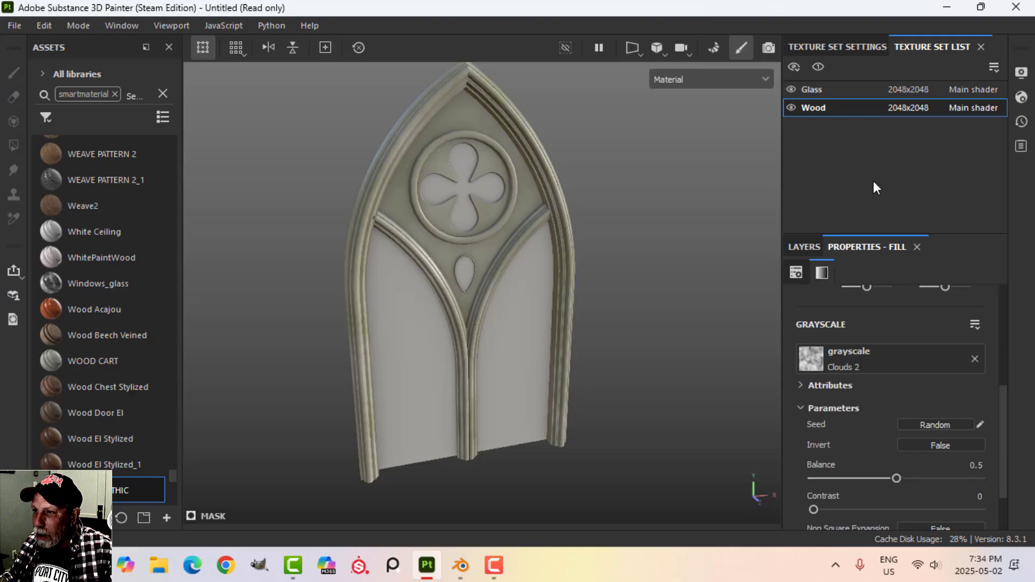
- Set the Clouds 2 mask texture's Balance to 0.6 and its Contrast to 0.33
click(961, 469)
text(0.6)
key(Return)
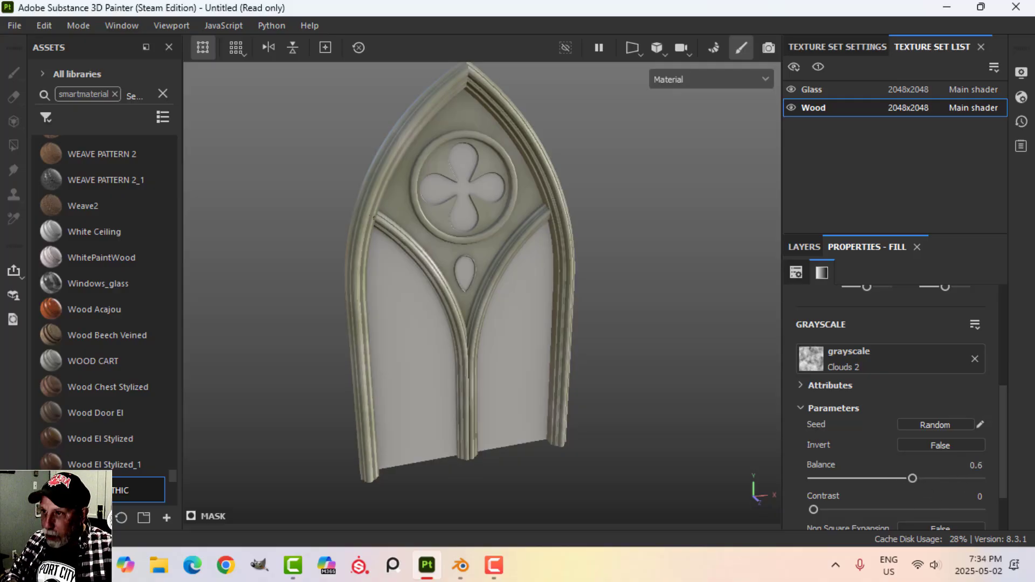
click(979, 497)
text(0.33)
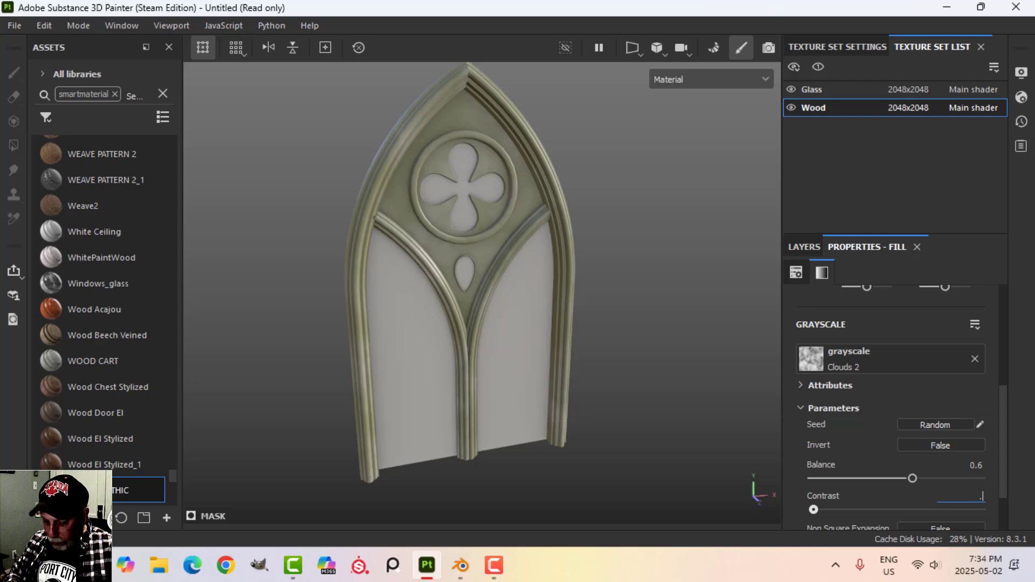
key(Return)
alt+drag(380, 128, 529, 240)
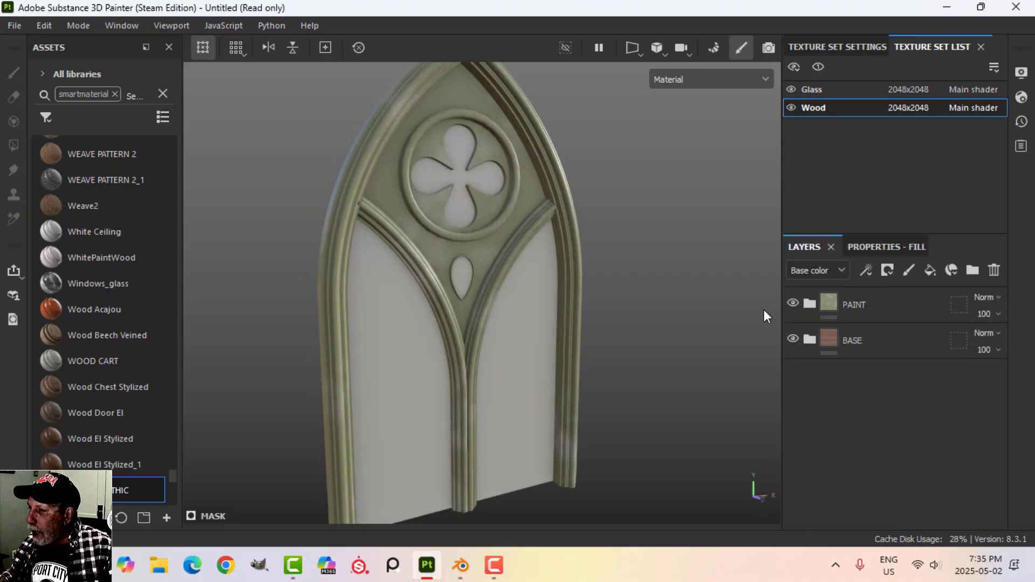
- Add a new fill layer, move it out above the PAINT folder and collapse that folder
click(931, 270)
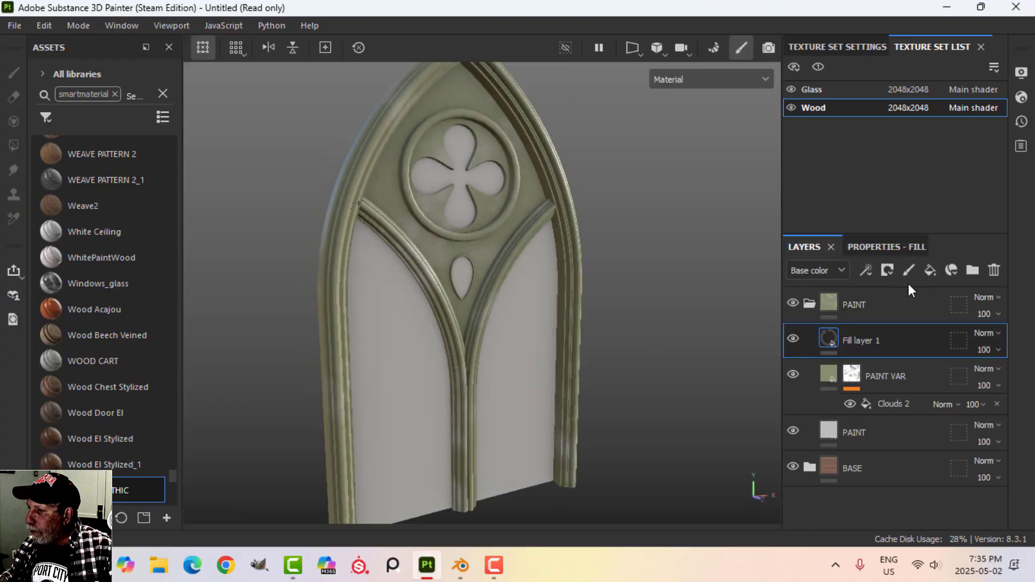
drag(826, 337, 827, 291)
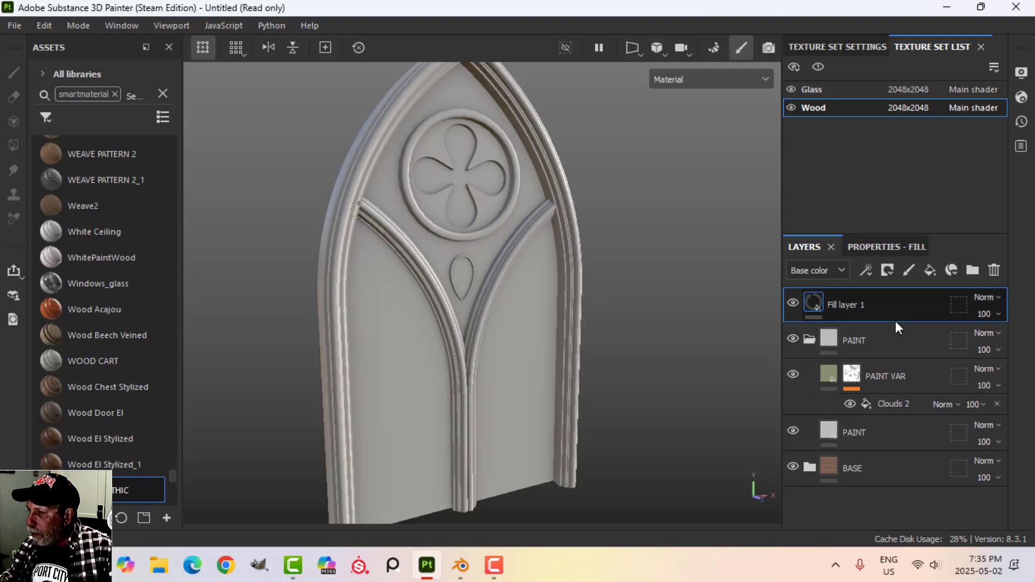
click(803, 340)
- Rename the topmost fill layer as NOISE / CLOUDS
double_click(847, 304)
text(NO)
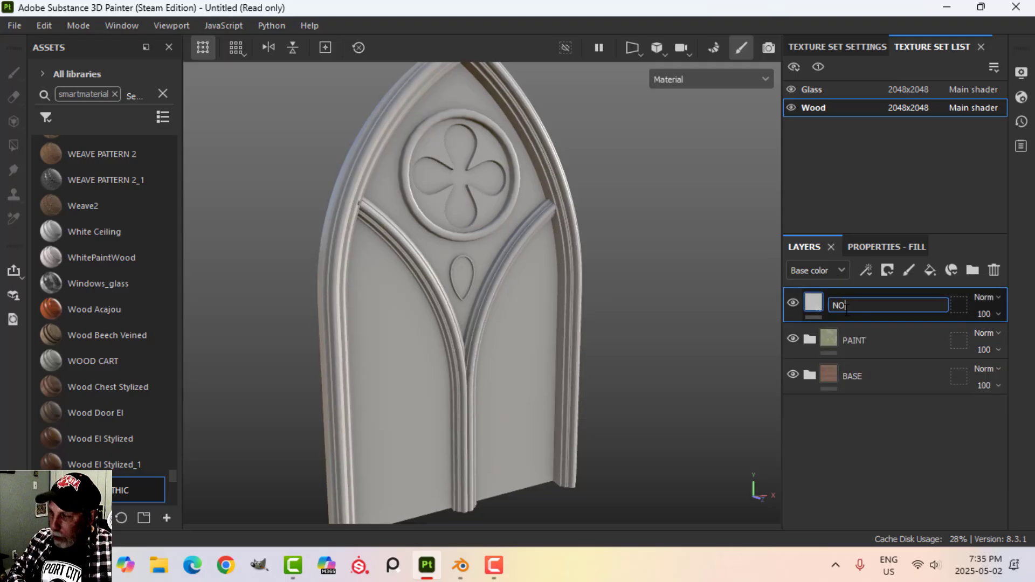
text(SE)
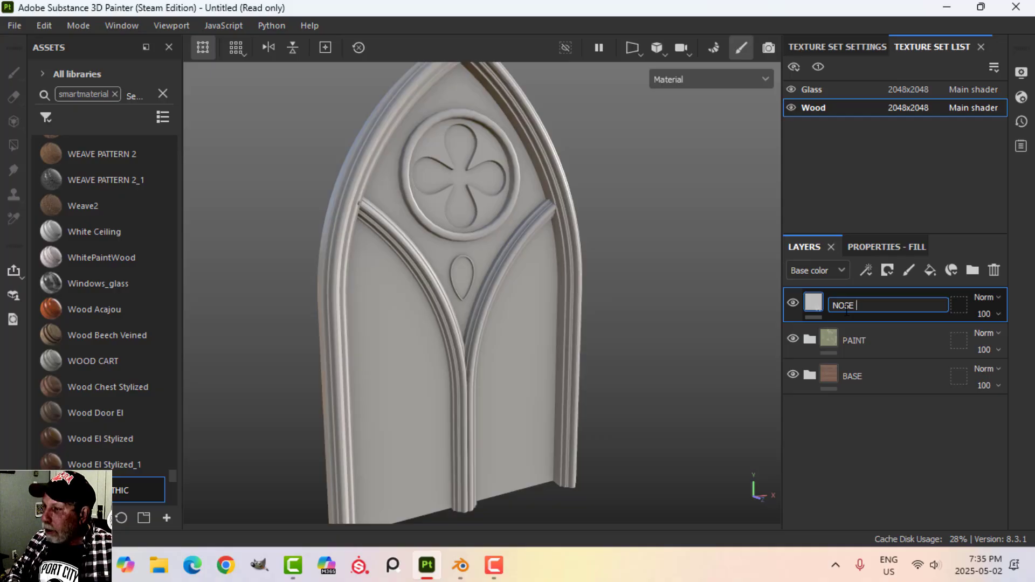
key(BackSpace)
key(BackSpace)
key(BackSpace)
key(BackSpace)
text(OISE)
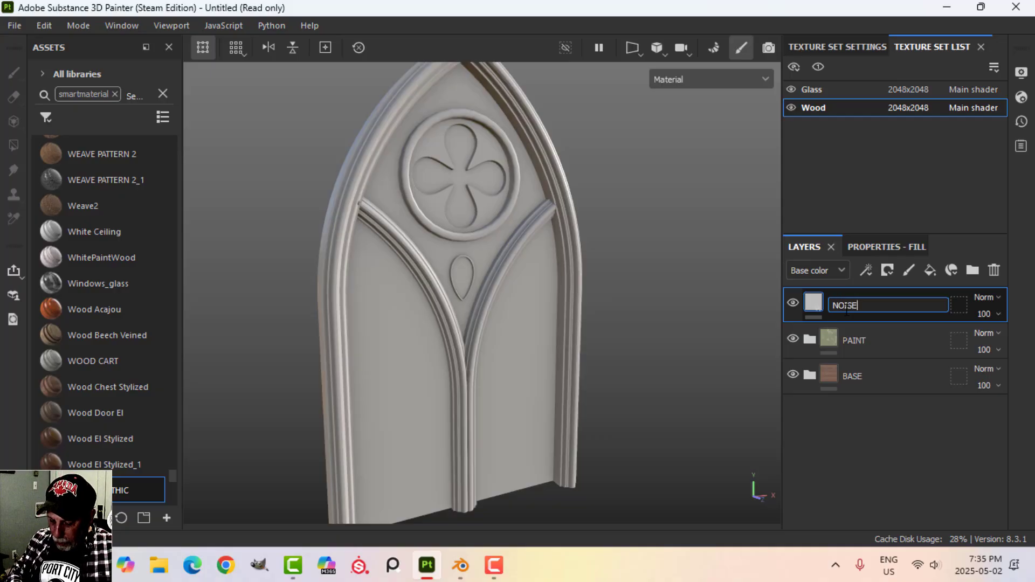
text( / CLOUDS)
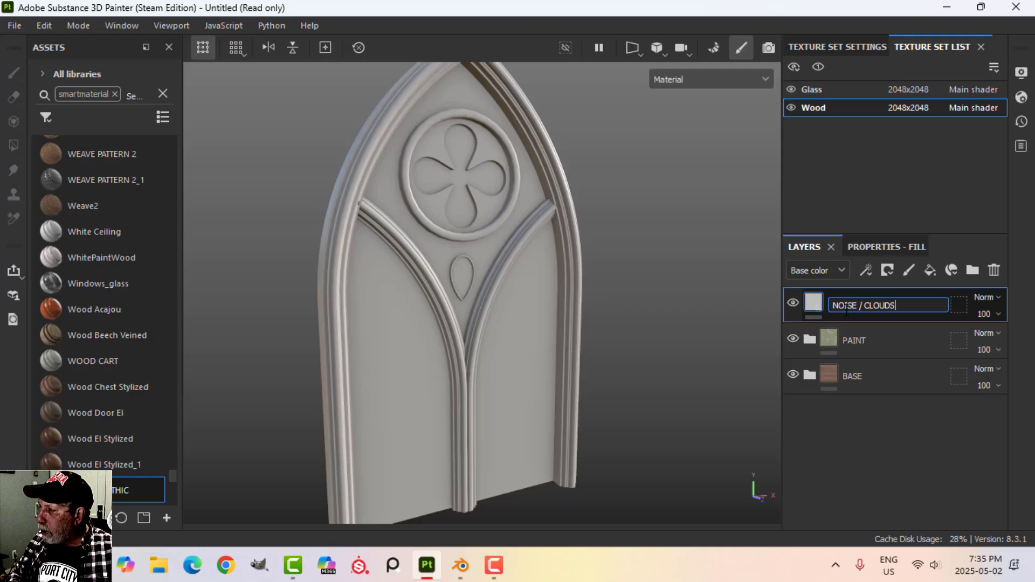
key(Return)
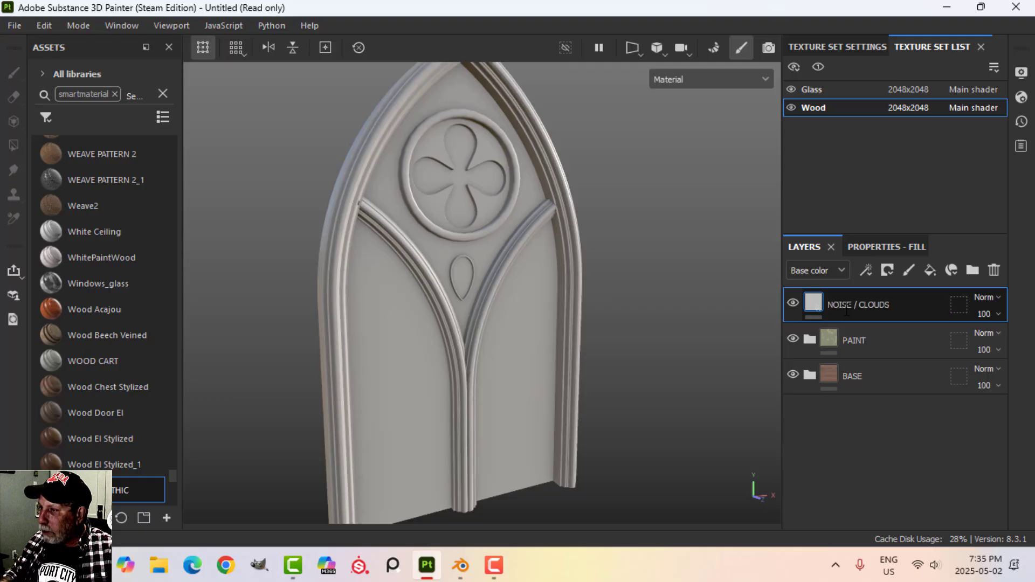
- Set the NOISE / CLOUDS layer's base color to near-black
click(859, 249)
click(876, 457)
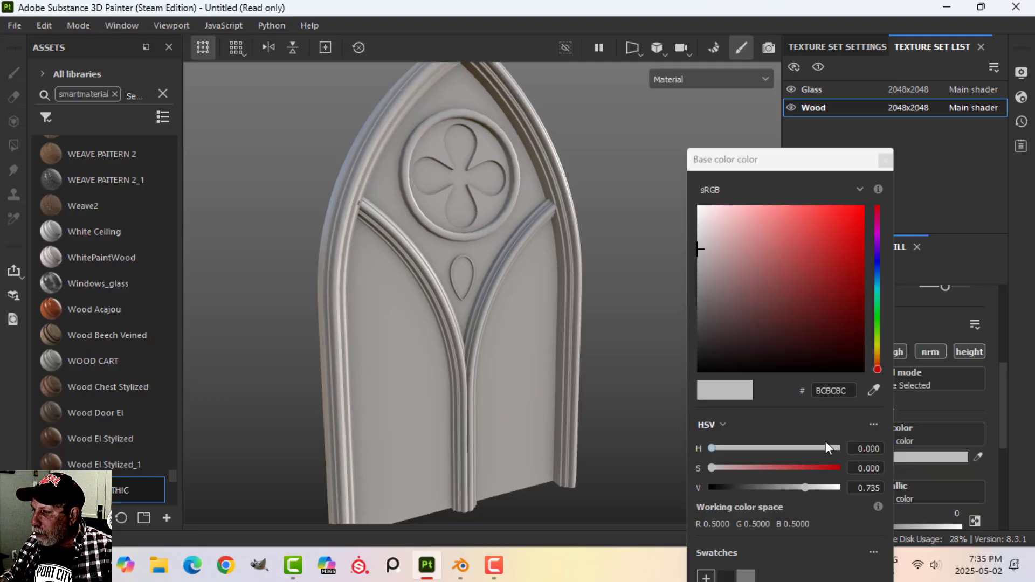
click(698, 354)
click(886, 160)
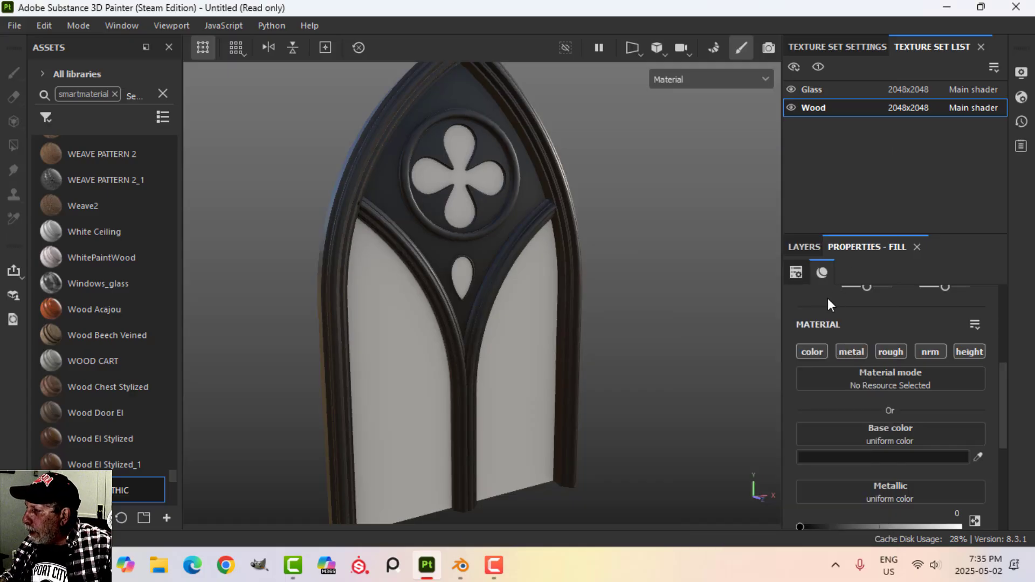
- Add a black mask to the NOISE / CLOUDS layer
click(804, 247)
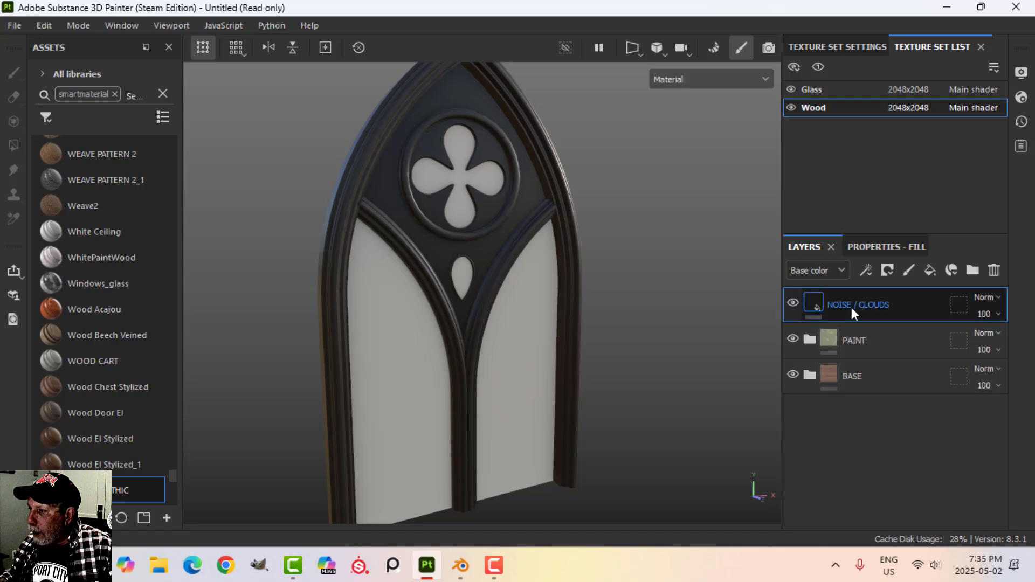
click(887, 270)
click(895, 302)
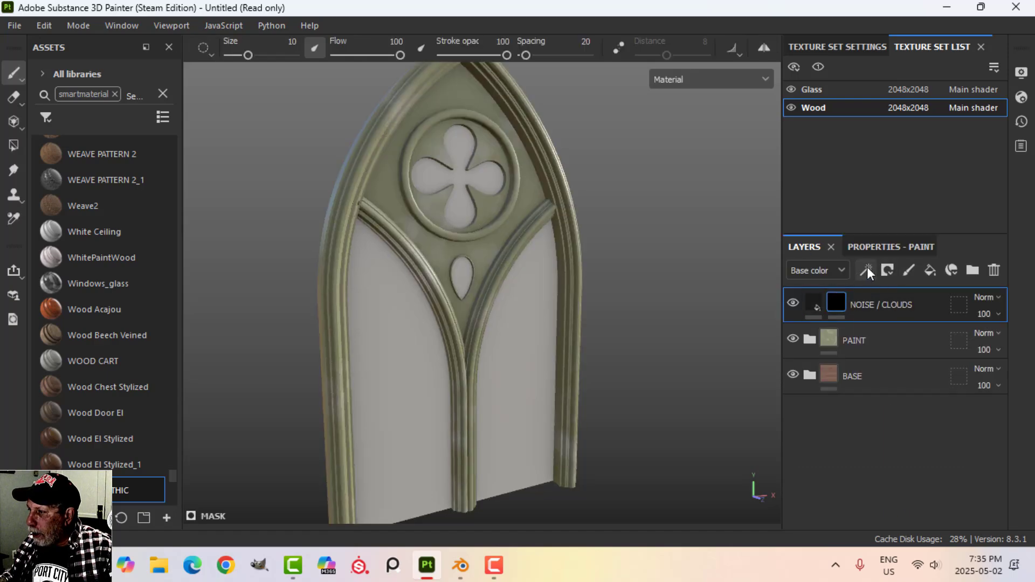
- Add a fill effect to the NOISE / CLOUDS mask using the Directional Noise 2 procedural texture
click(867, 269)
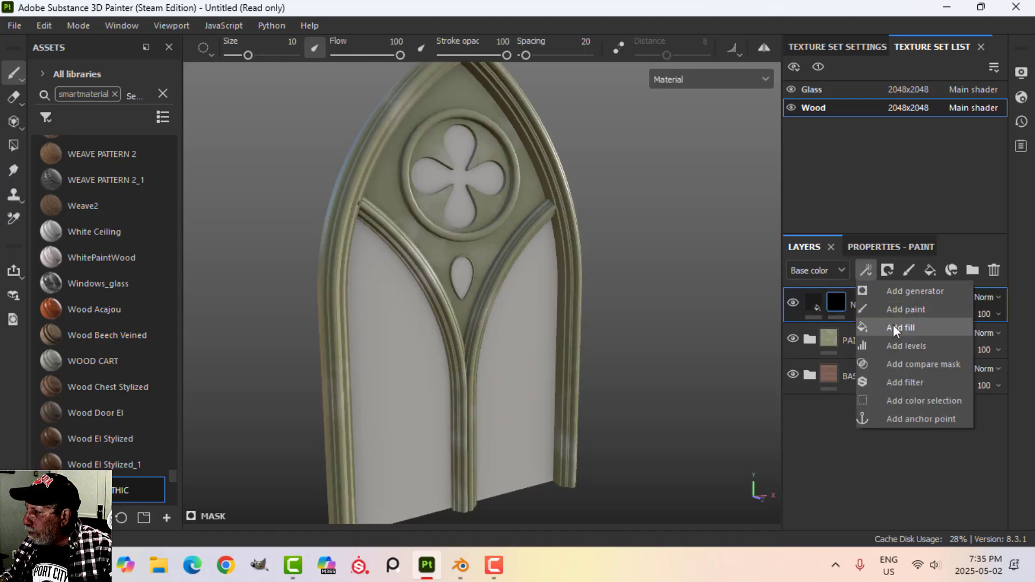
click(893, 324)
click(891, 246)
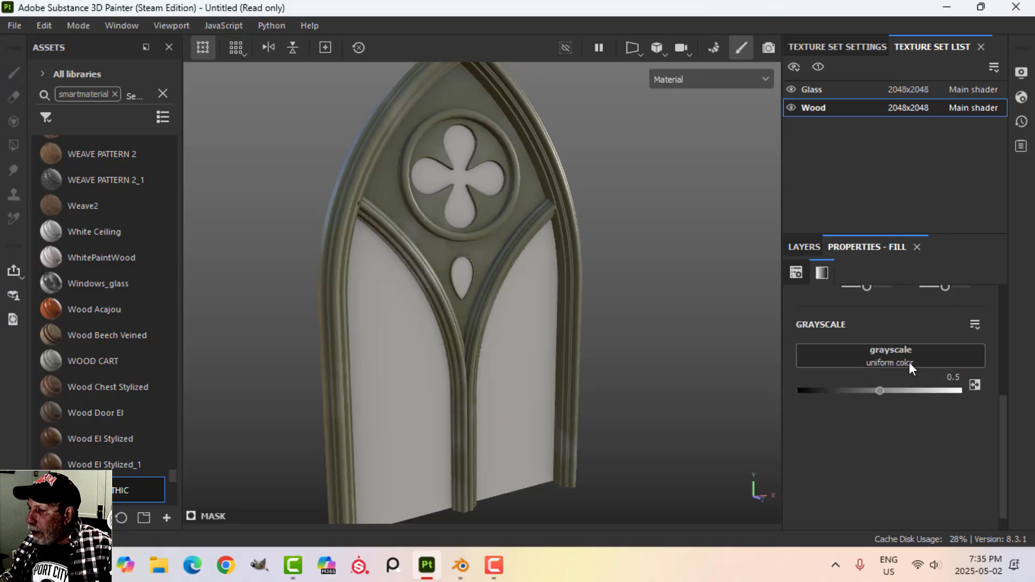
click(891, 357)
click(1019, 150)
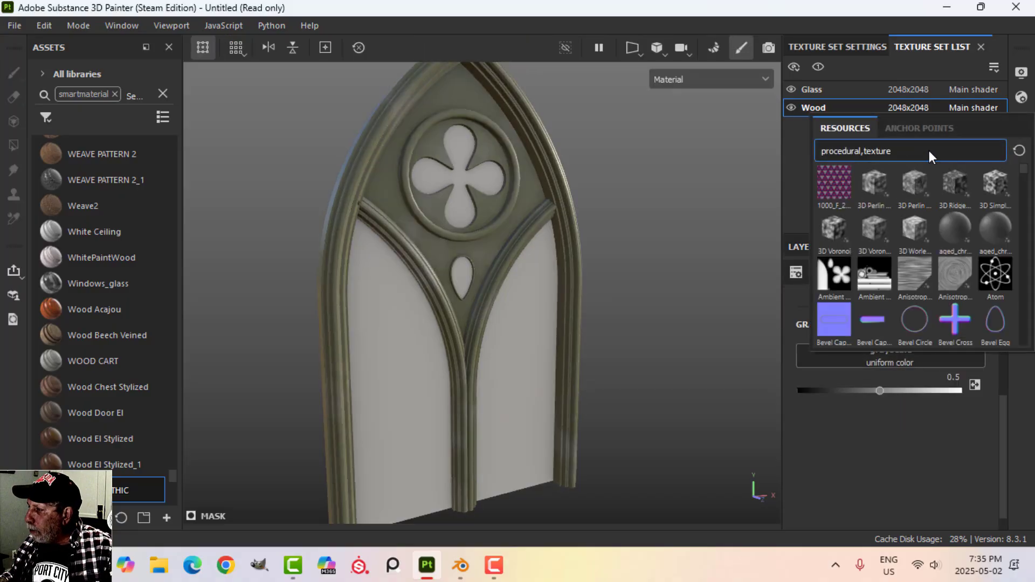
text(DIREC)
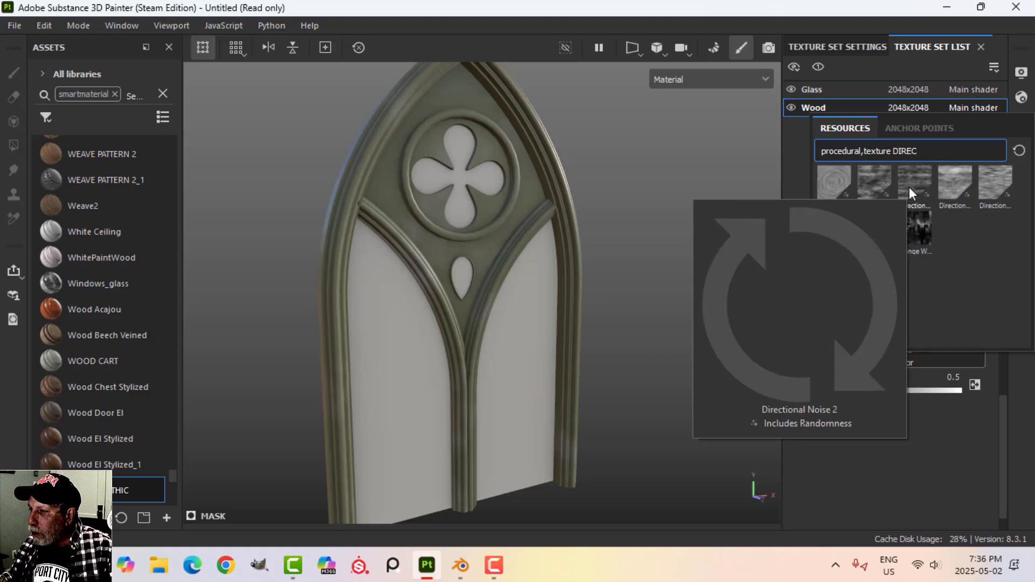
click(909, 187)
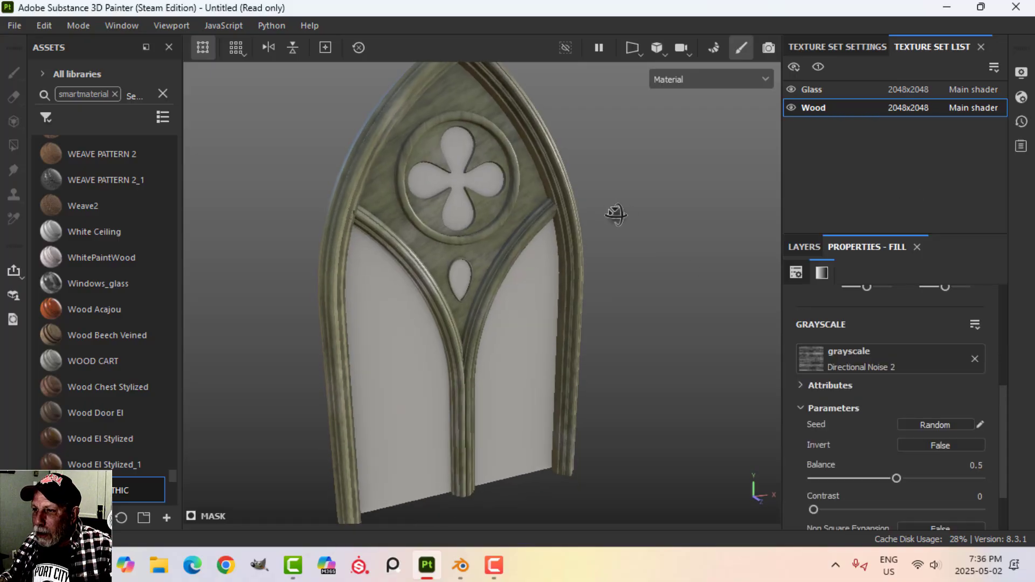
mouse_move(601, 248)
alt+mouse_down()
mouse_move(641, 243)
mouse_move(602, 234)
alt+mouse_up()
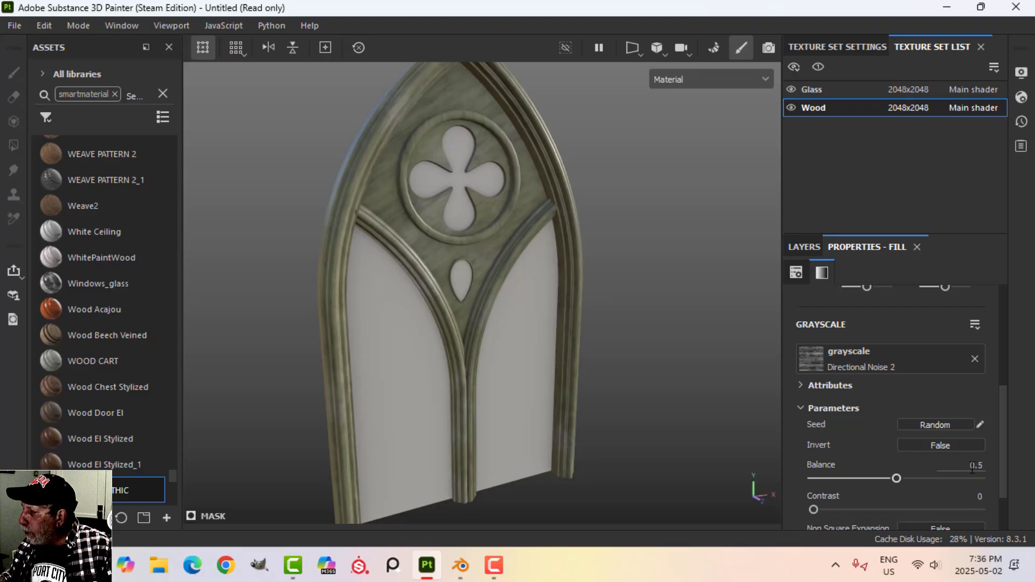
click(811, 244)
mouse_move(627, 278)
alt+mouse_down()
mouse_move(586, 255)
mouse_move(628, 268)
alt+mouse_up()
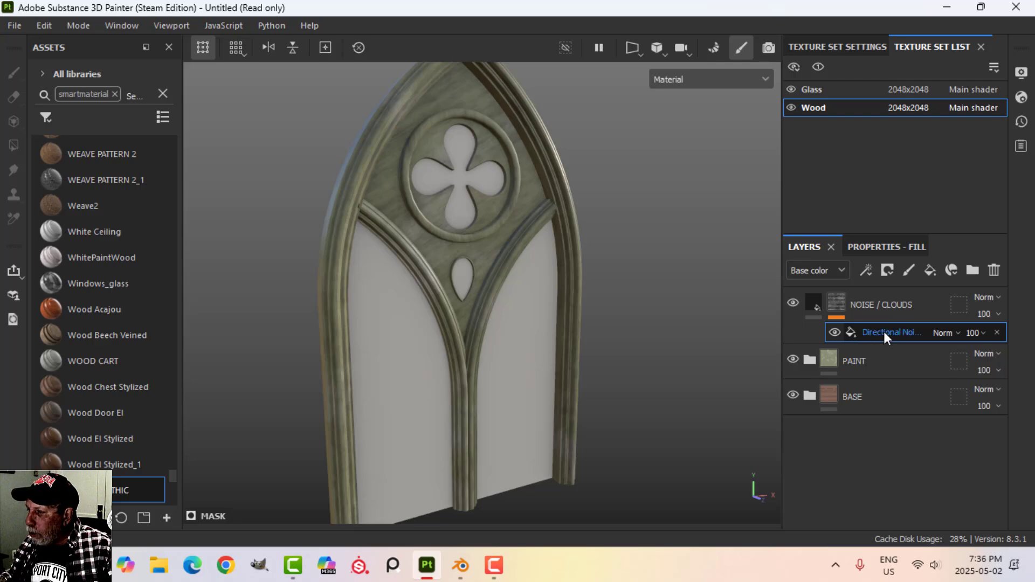
- Add a second fill effect to the NOISE / CLOUDS mask using the Clouds 2 procedural texture
click(881, 269)
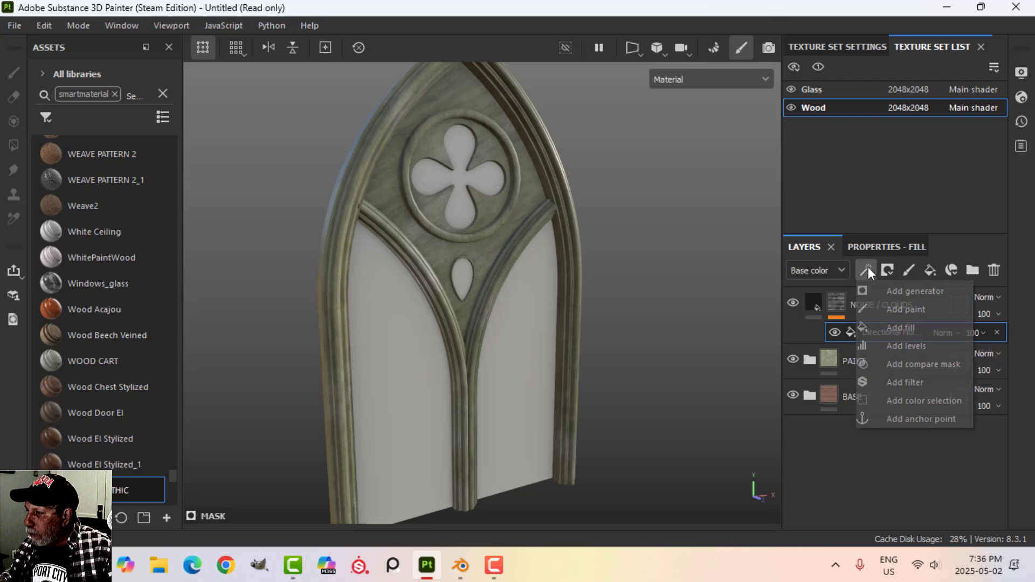
click(894, 325)
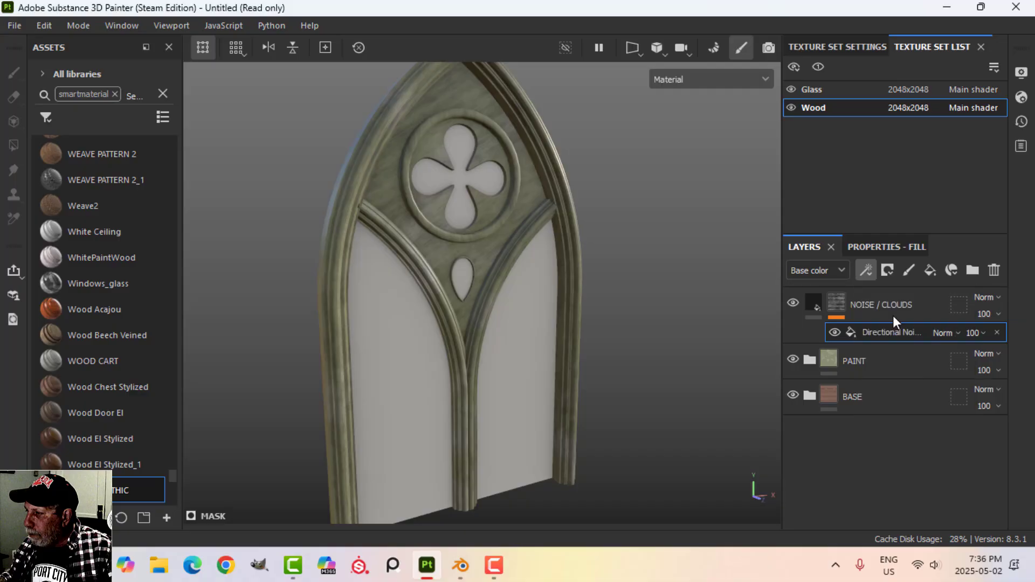
click(884, 246)
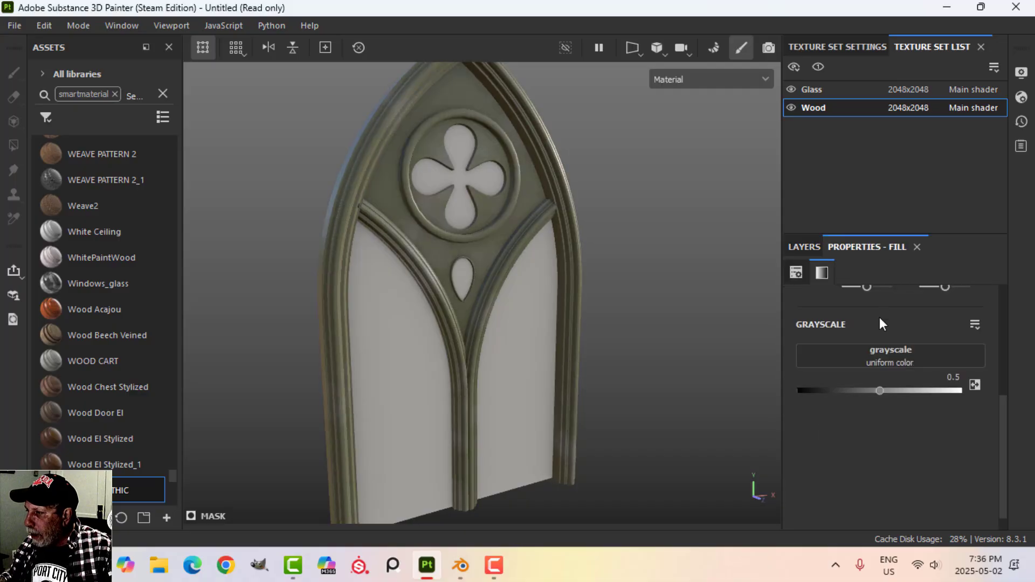
click(888, 353)
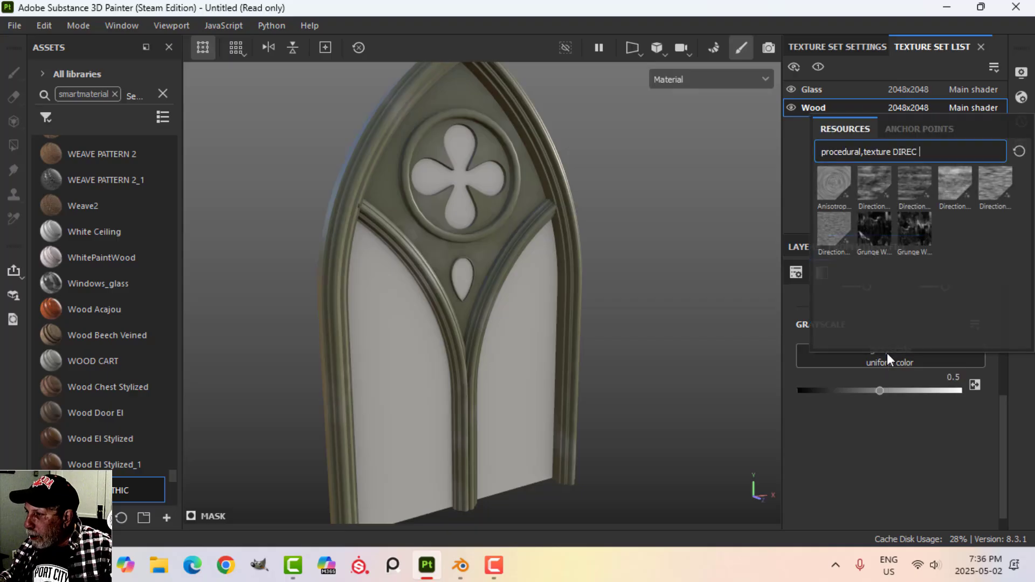
click(1020, 151)
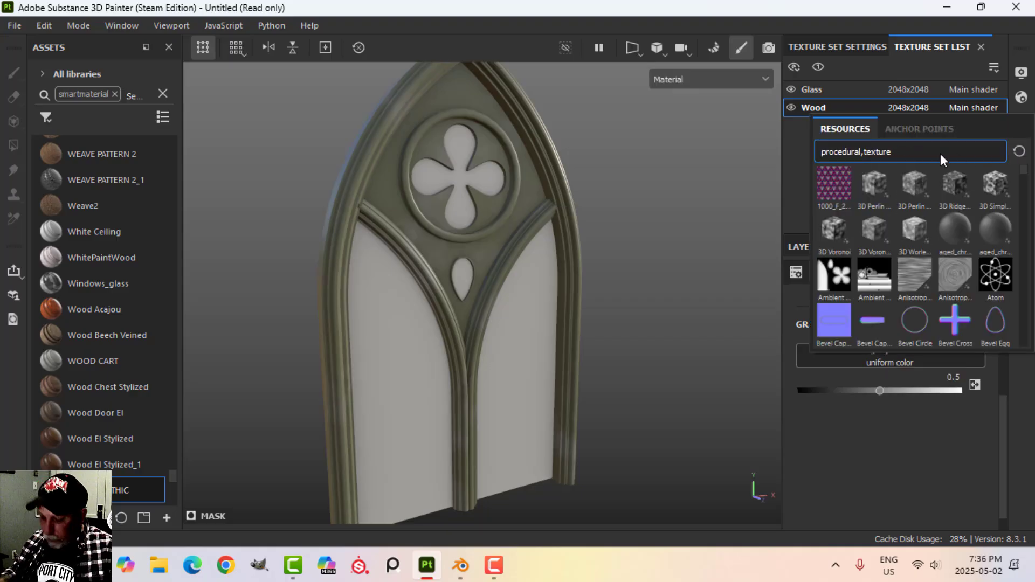
text(CLOUD)
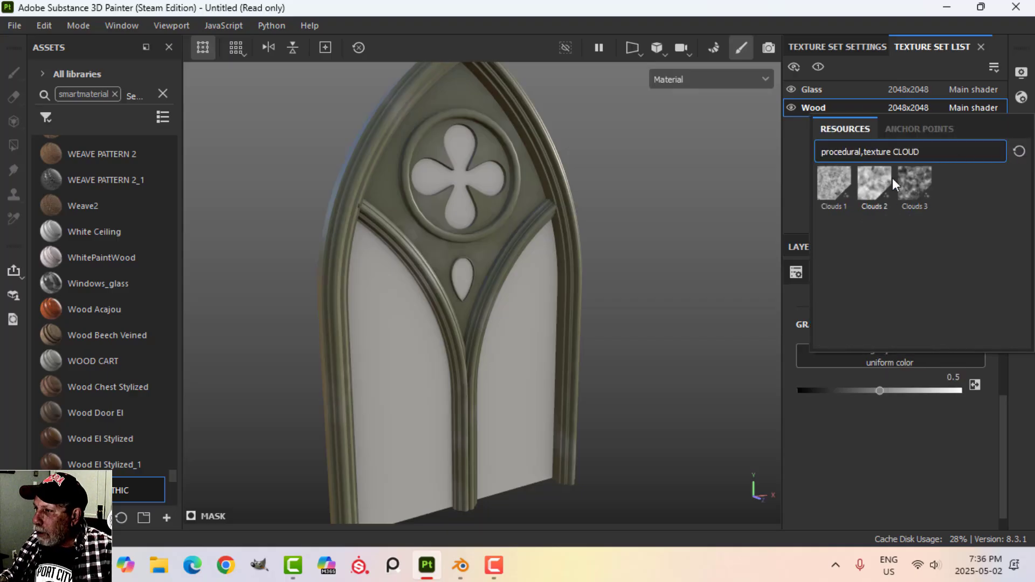
click(885, 180)
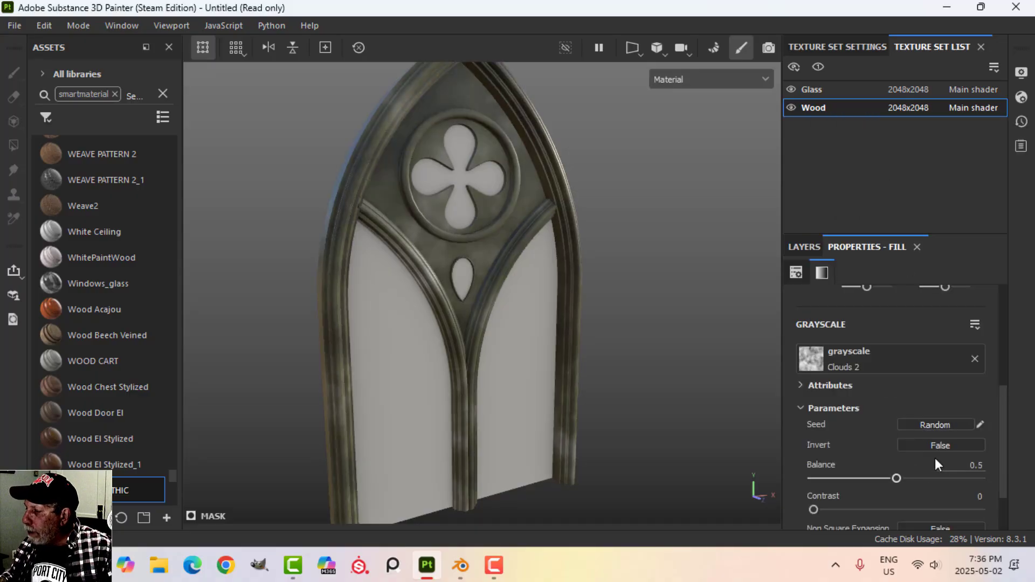
click(802, 245)
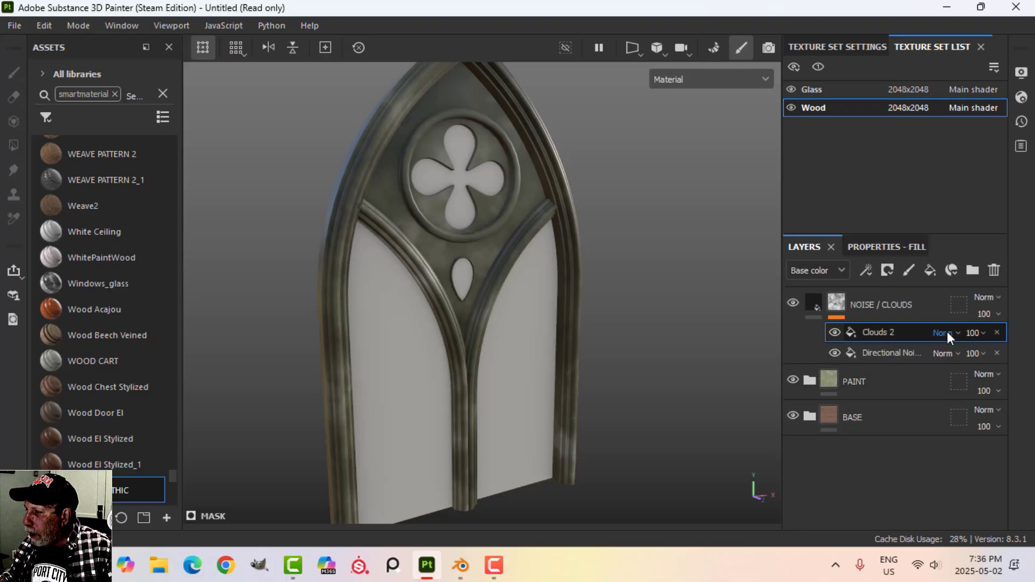
- Set the Clouds 2 fill's blending mode to Multiply and check the result on the window frame
click(937, 333)
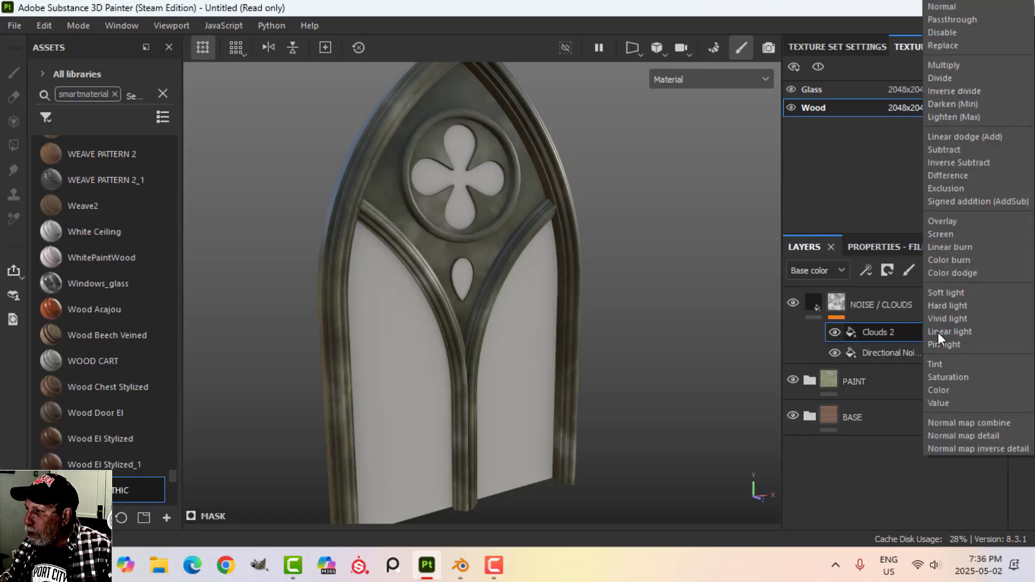
click(952, 63)
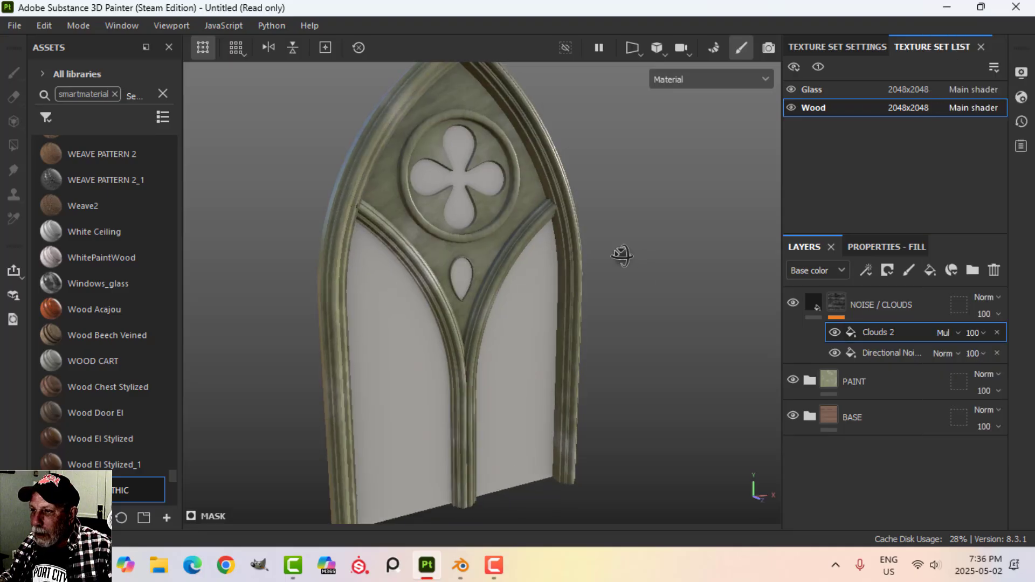
alt+drag(623, 255, 636, 259)
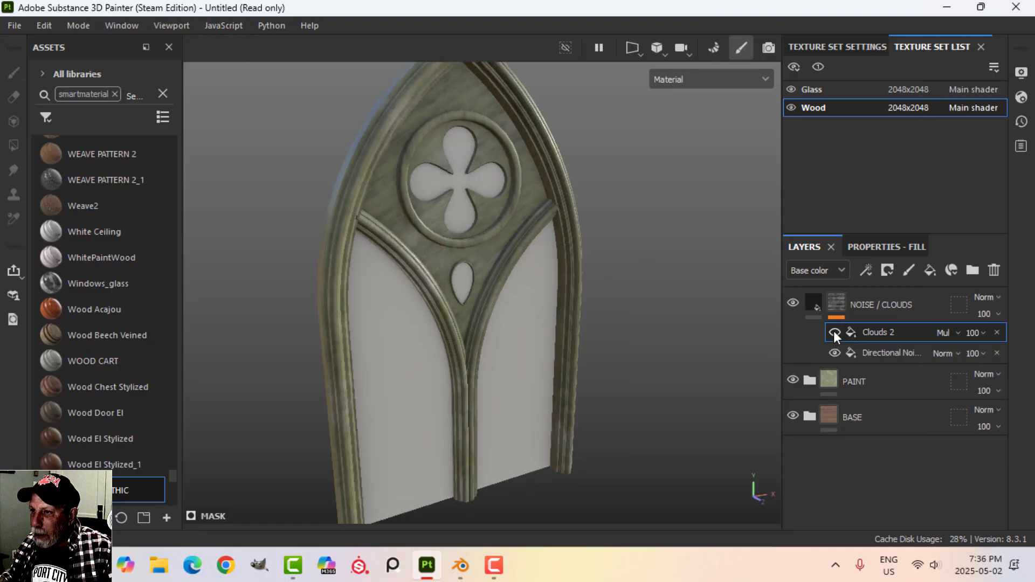
alt+drag(688, 289, 680, 289)
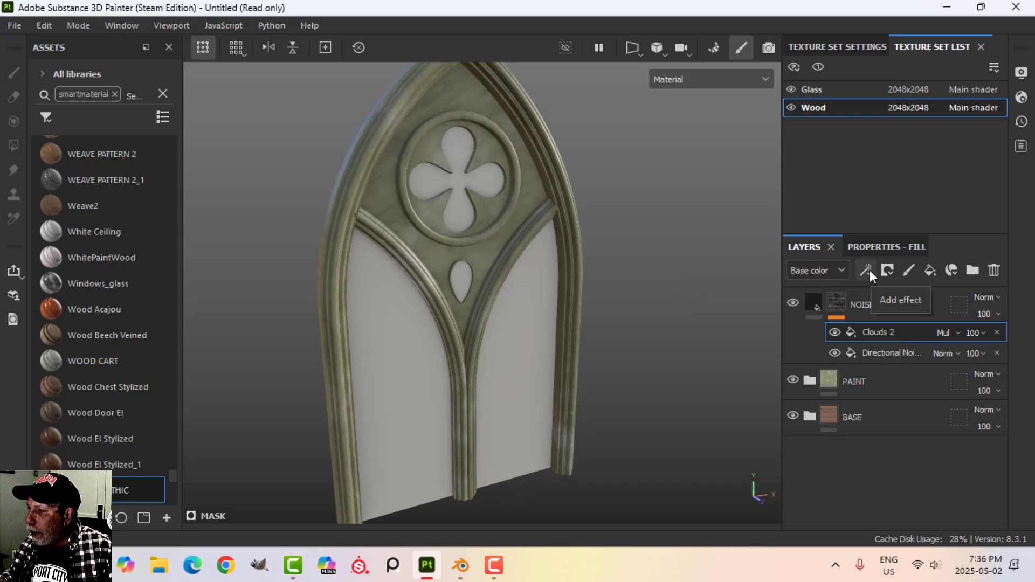
- Add a Sharpen filter on top of the NOISE / CLOUDS mask effects with a sharpen intensity of 2
click(887, 270)
click(901, 387)
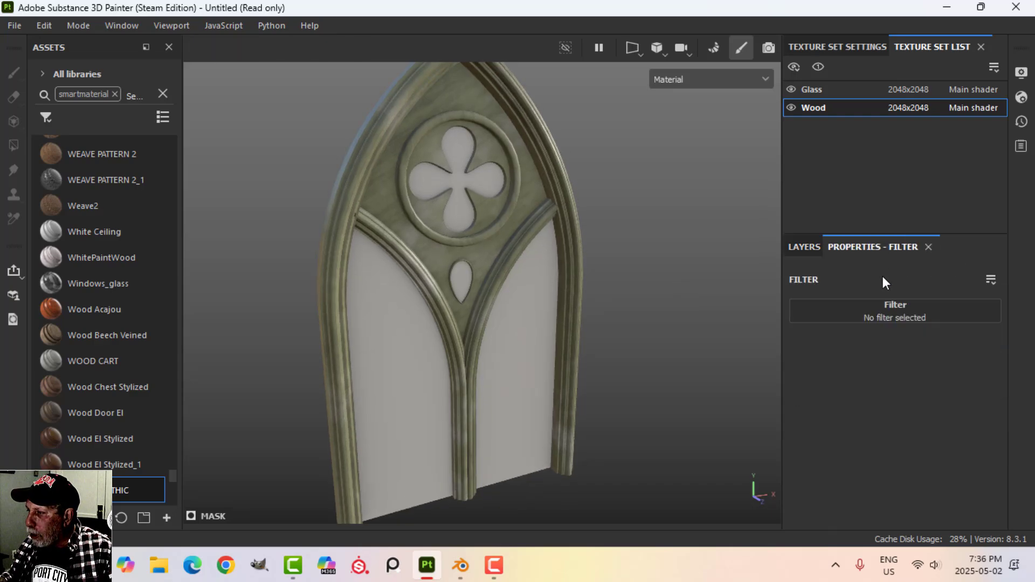
click(893, 310)
scroll(913, 453, down, 3)
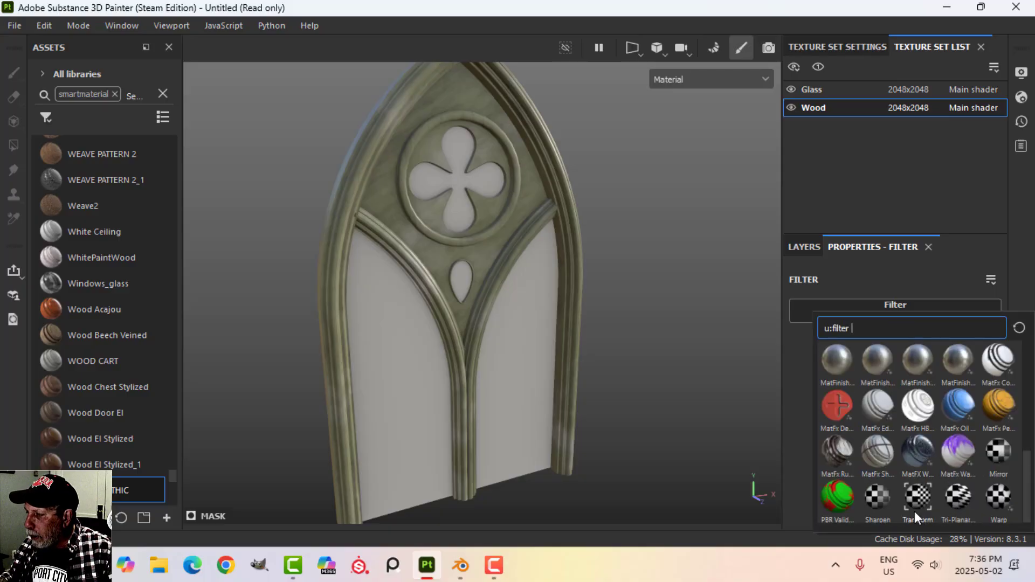
click(878, 503)
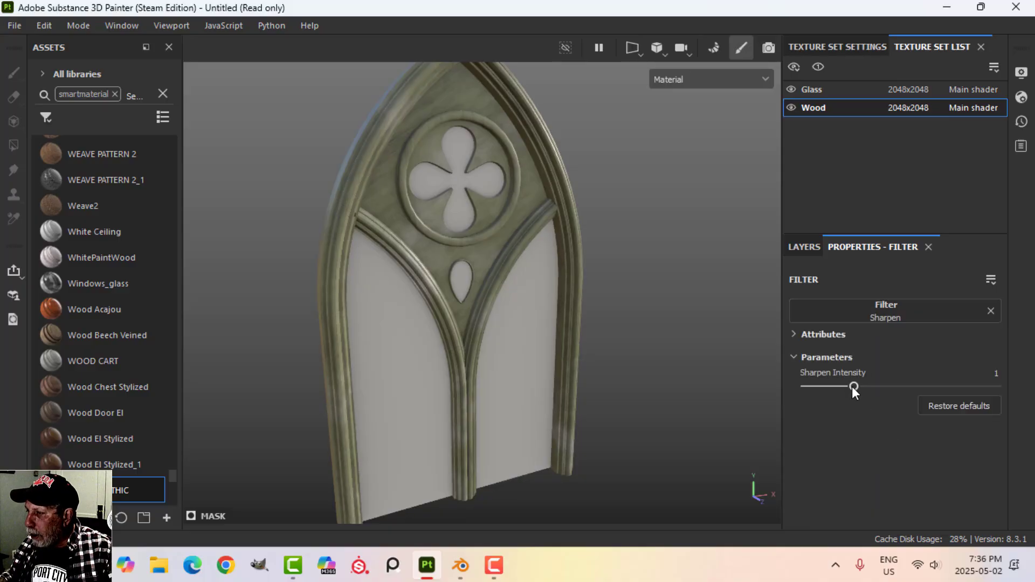
click(996, 373)
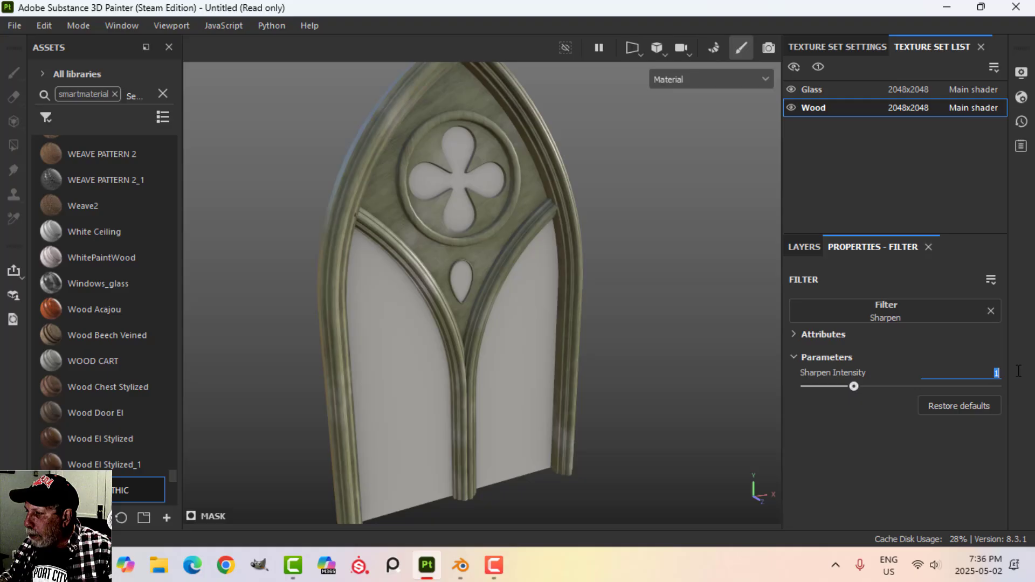
text(2)
key(Return)
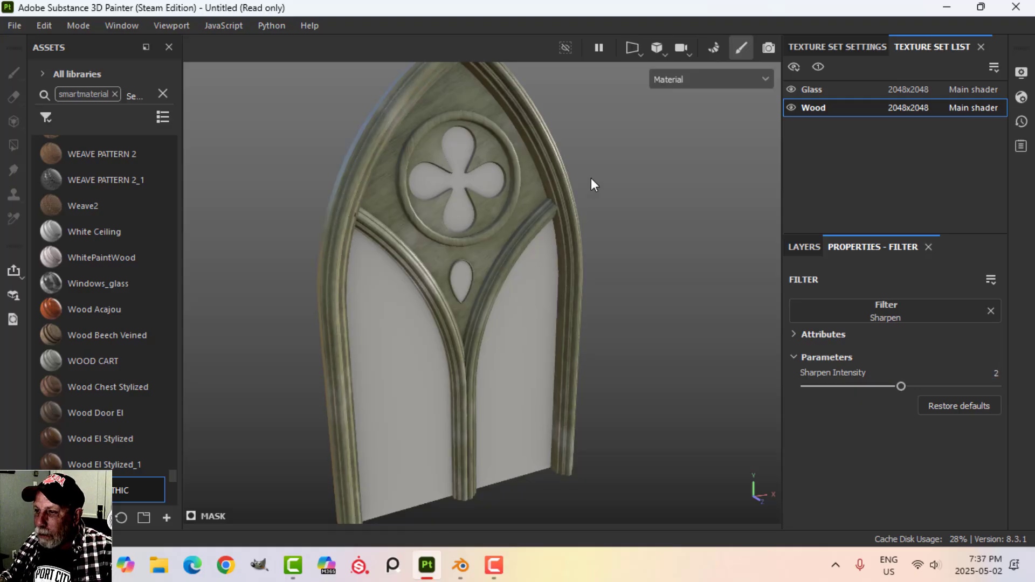
alt+drag(592, 182, 530, 292)
scroll(542, 261, up, 2)
scroll(542, 261, down, 2)
- Add a fill layer above NOISE / CLOUDS with only the roughness channel enabled and set to about 0.23
click(791, 247)
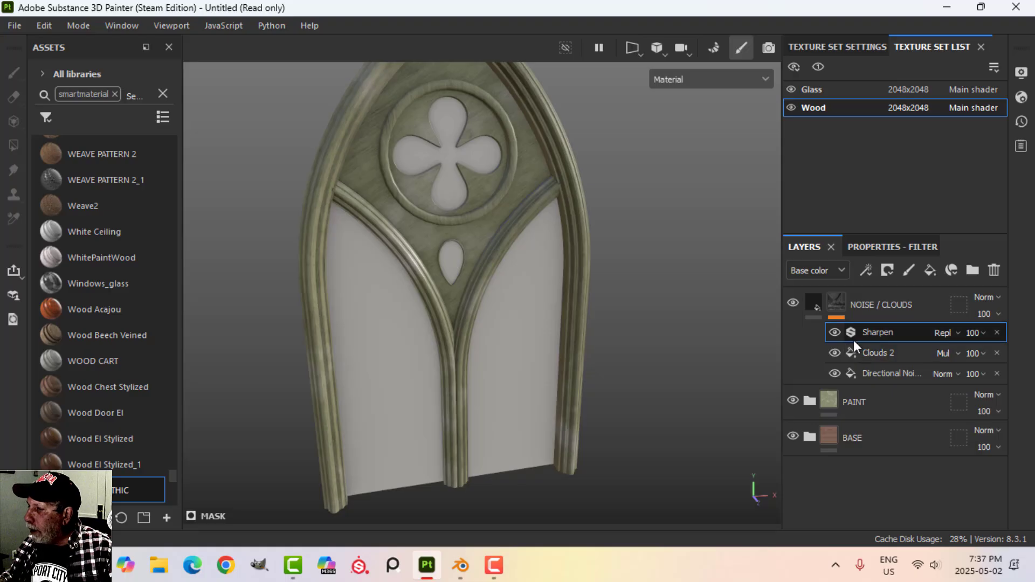
click(811, 308)
mouse_move(593, 306)
alt+mouse_down()
mouse_move(601, 289)
mouse_move(661, 323)
mouse_move(652, 309)
alt+mouse_up()
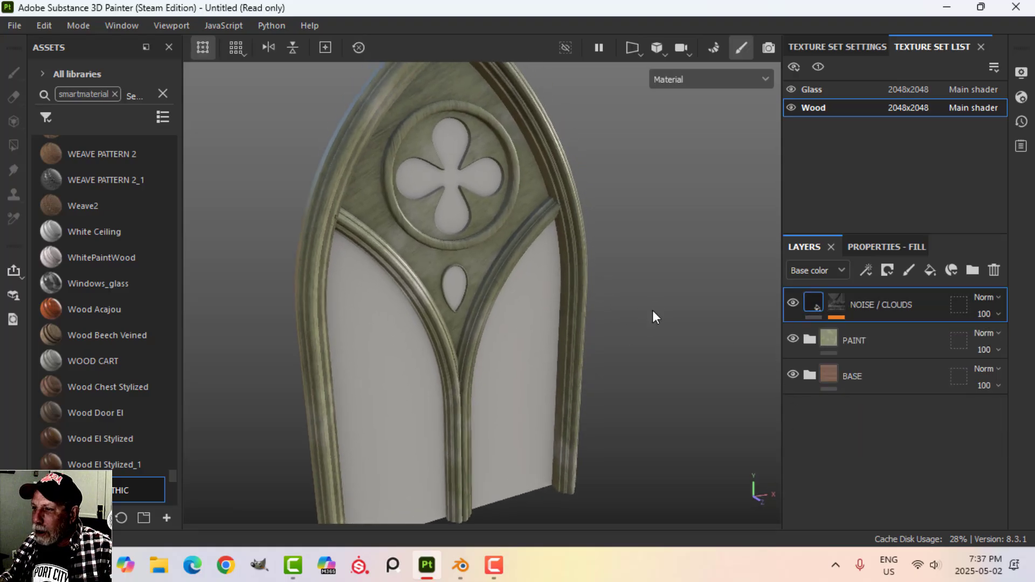
mouse_move(684, 377)
alt+mouse_down()
mouse_move(657, 347)
mouse_move(672, 365)
alt+mouse_up()
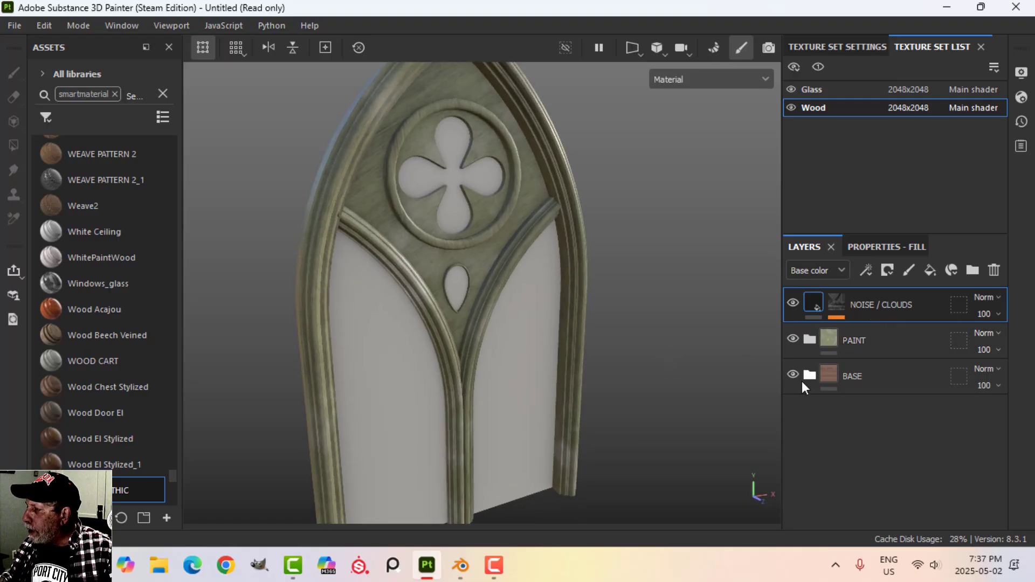
click(930, 269)
click(890, 352)
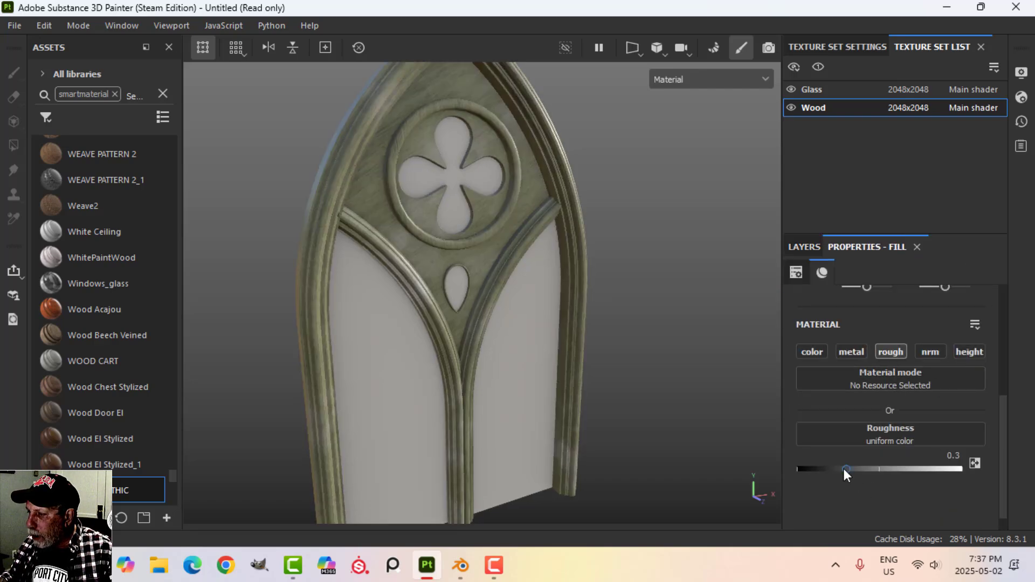
drag(844, 468, 835, 468)
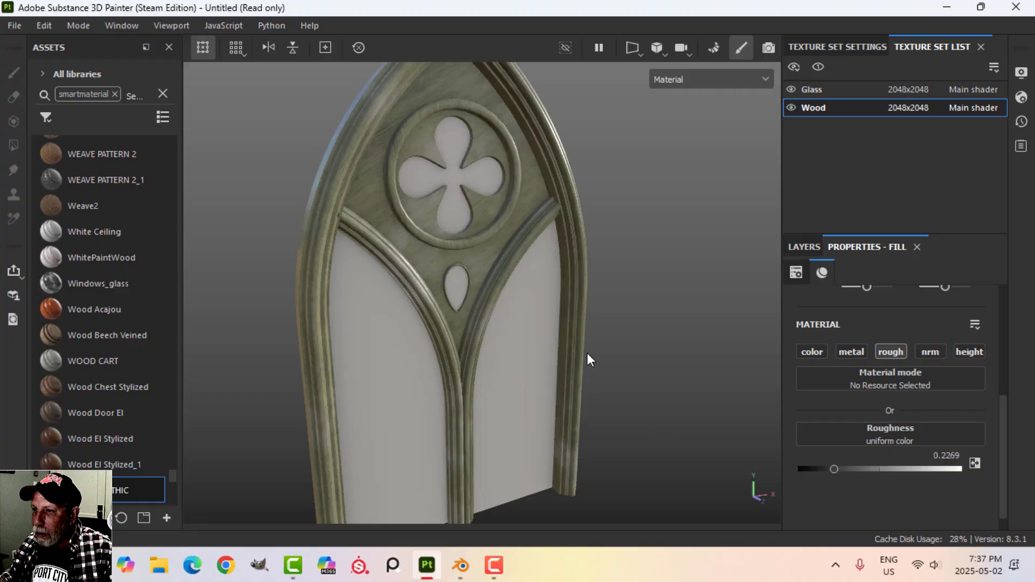
click(814, 248)
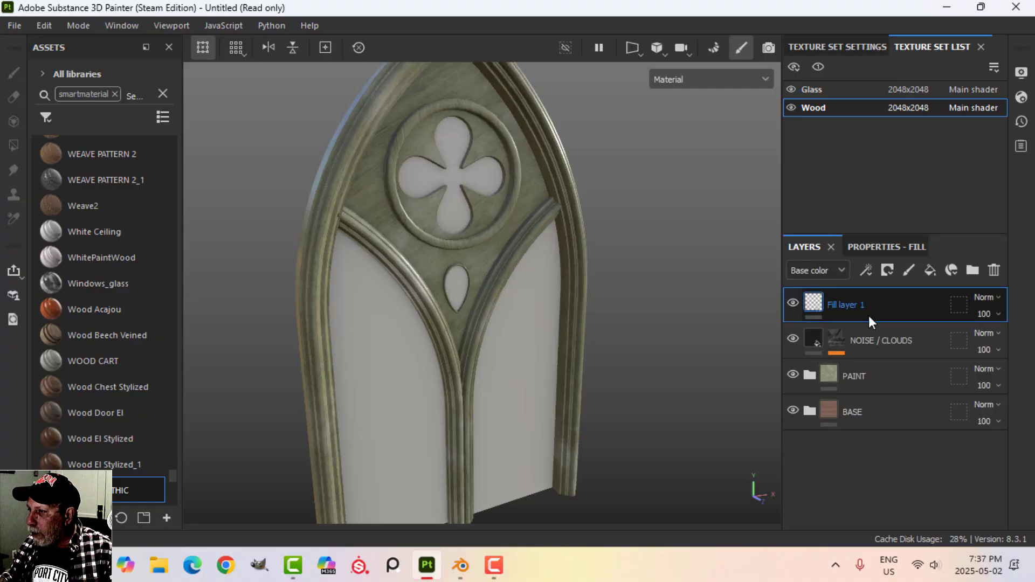
- Give the new roughness fill layer a black mask and add a fill effect to that mask
click(887, 271)
click(910, 305)
click(865, 271)
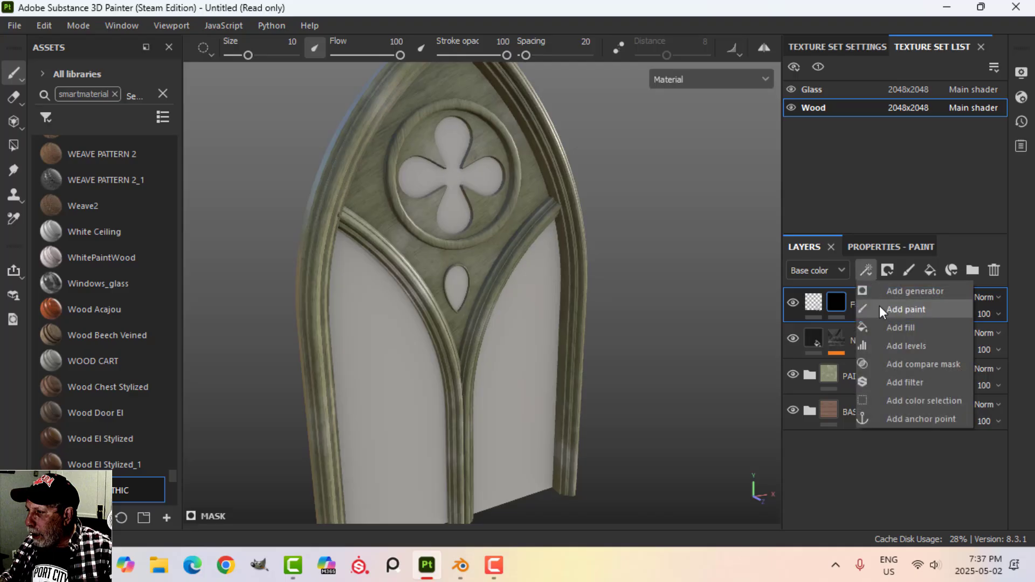
click(891, 327)
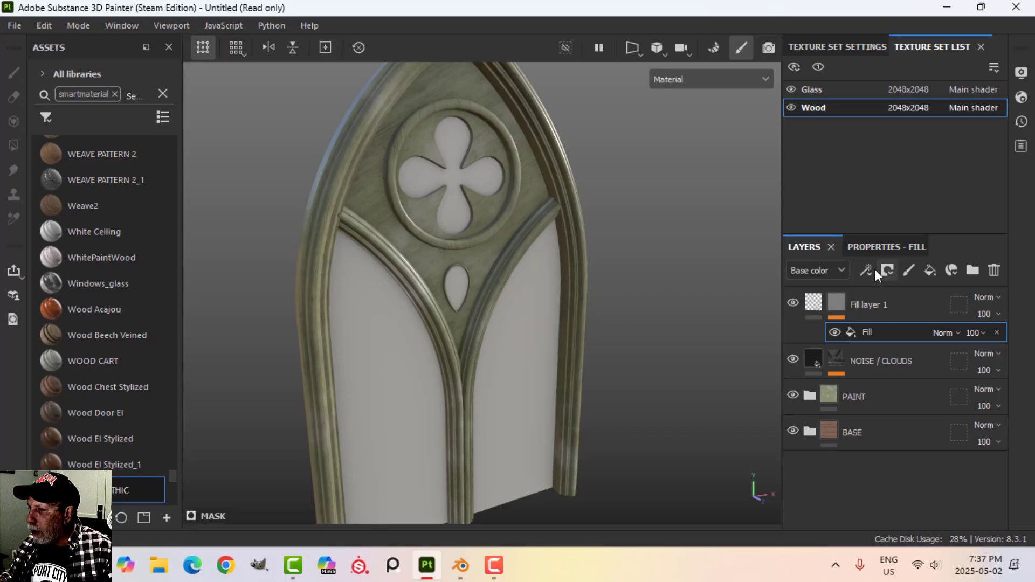
- Load the Grunge Map 001 texture into the roughness layer's mask fill and check the result on the window
click(873, 247)
click(889, 360)
key(BackSpace)
key(BackSpace)
key(BackSpace)
key(BackSpace)
key(BackSpace)
key(BackSpace)
key(BackSpace)
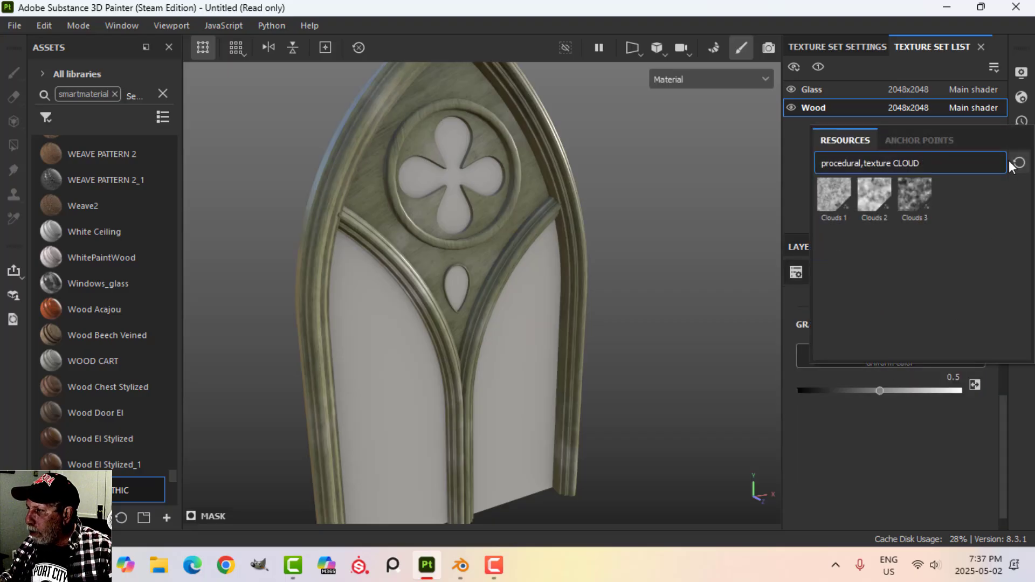
text(GR)
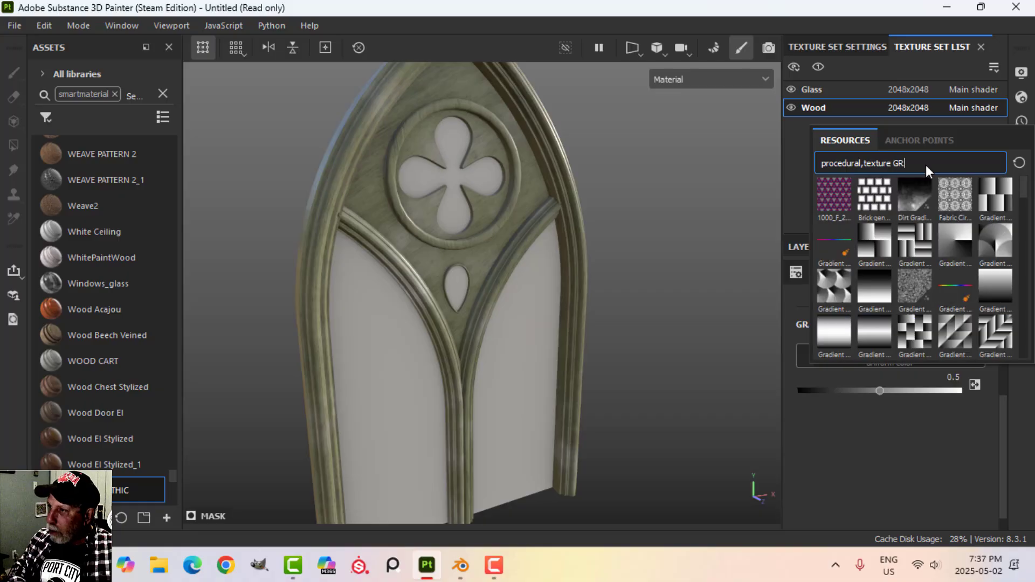
text(UNGE MAP )
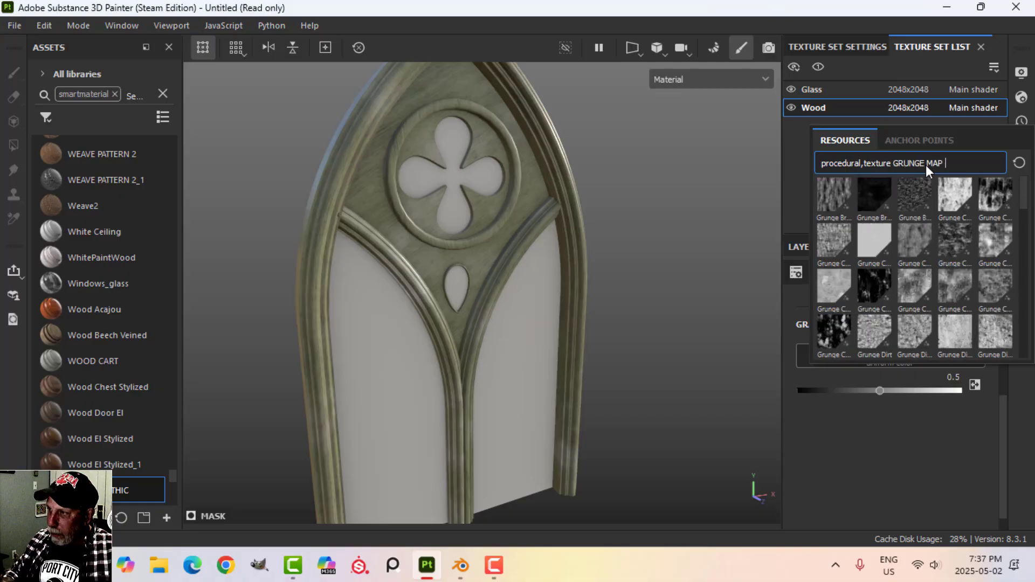
text(00)
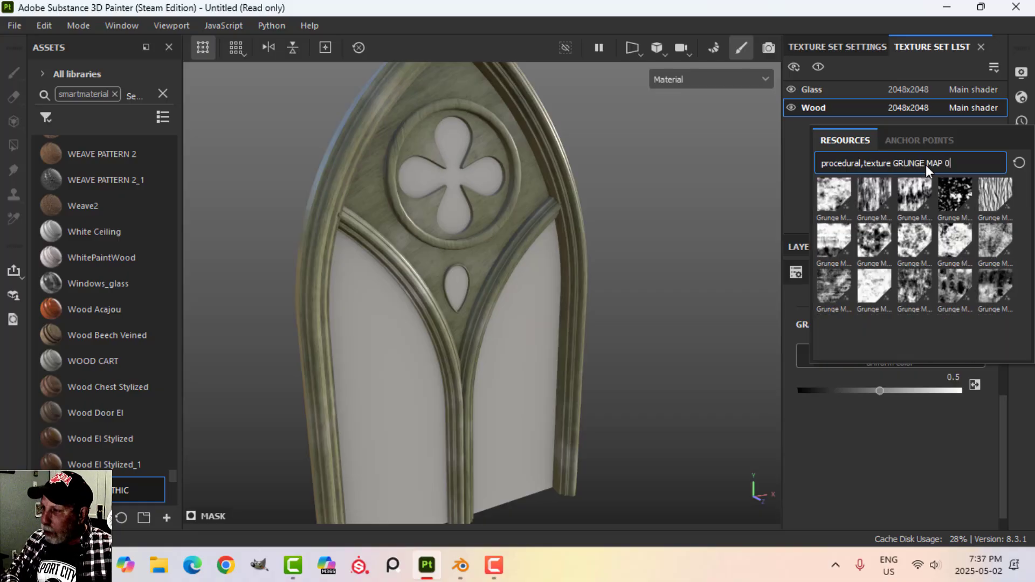
click(836, 200)
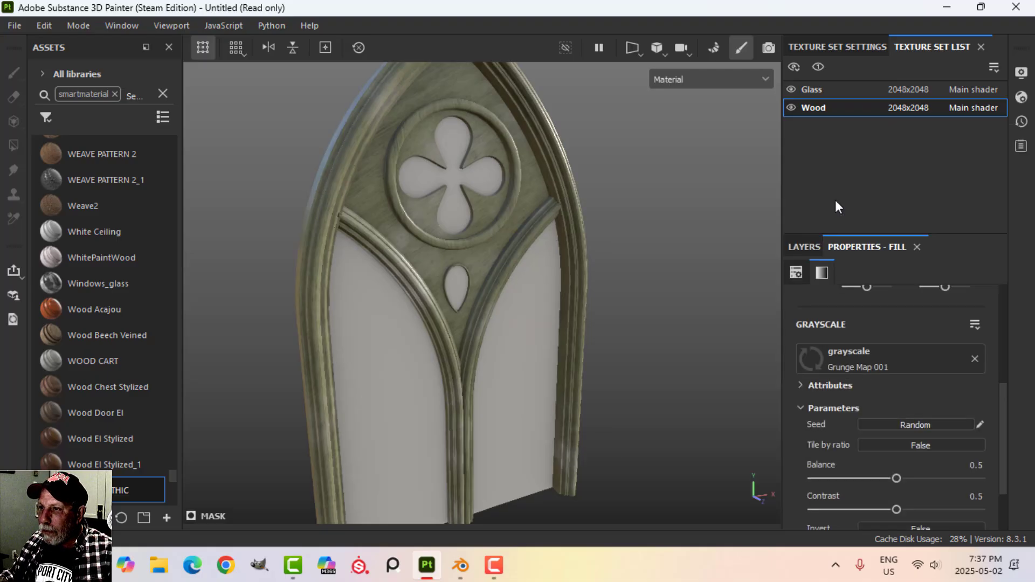
alt+drag(424, 255, 326, 180)
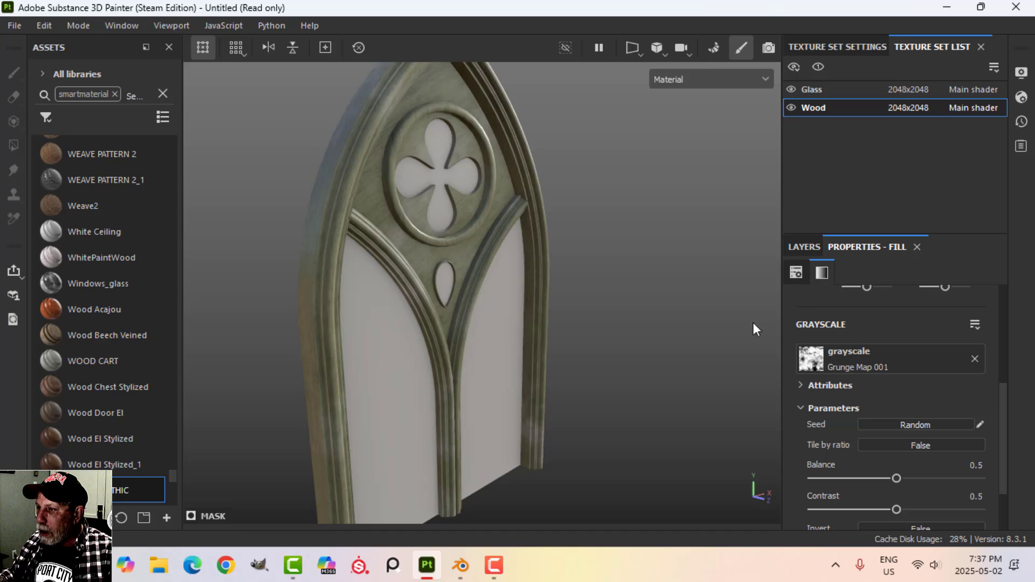
click(806, 247)
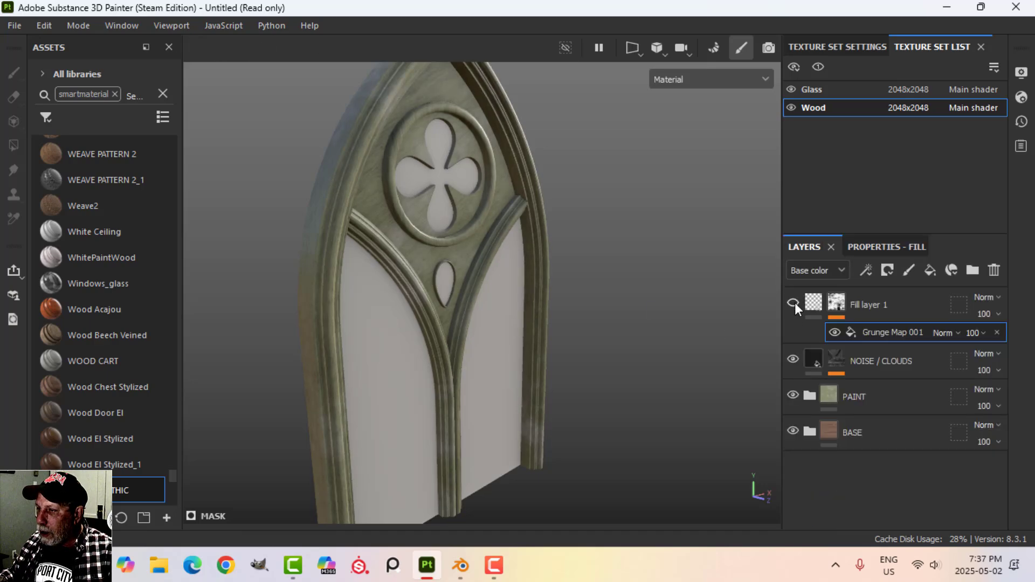
mouse_move(572, 305)
alt+mouse_down()
mouse_move(474, 259)
mouse_move(488, 218)
mouse_move(516, 257)
alt+mouse_up()
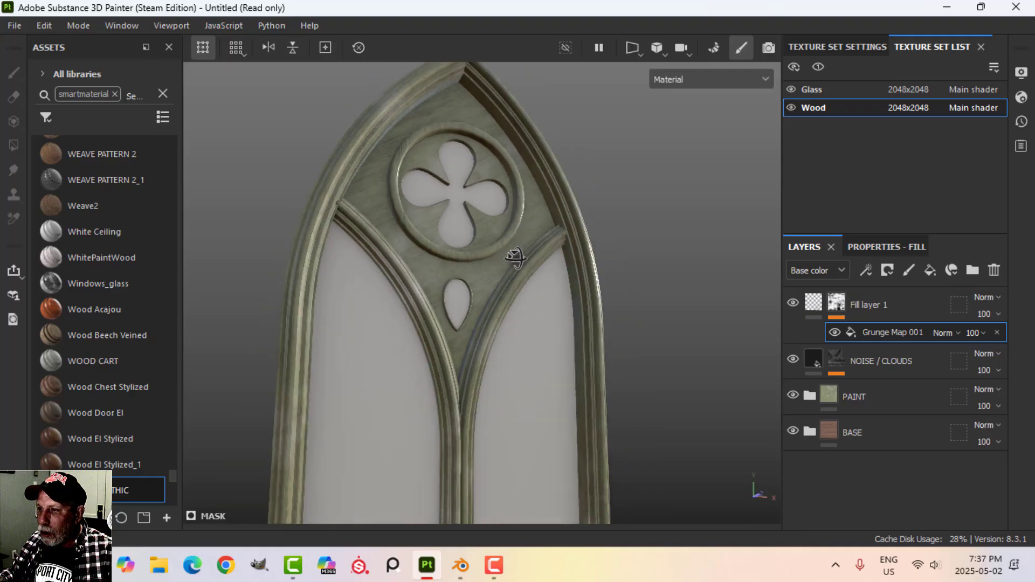
- Expand the PAINT folder and set the roughness of its base PAINT fill layer to about 0.42
click(811, 397)
click(832, 431)
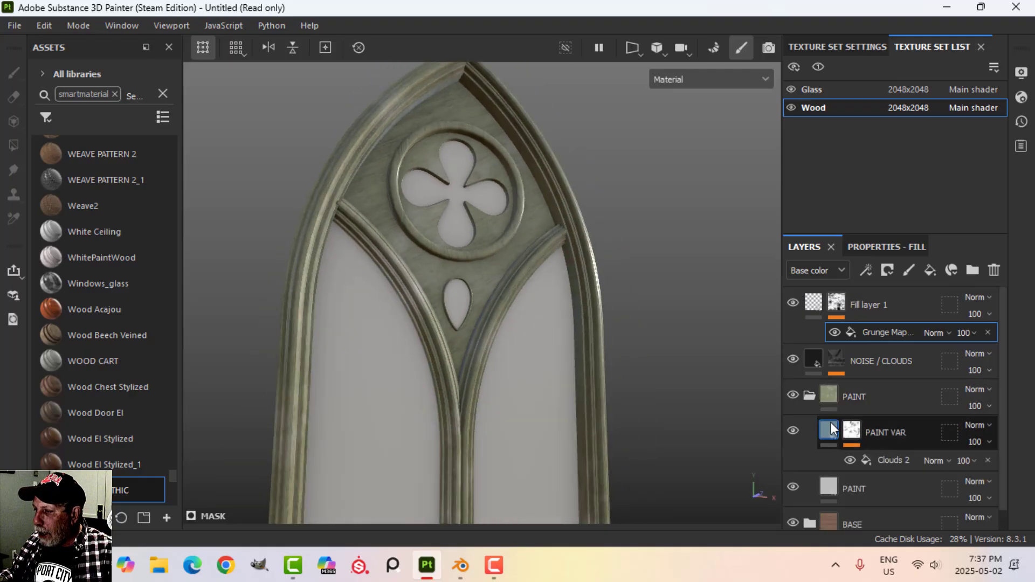
click(833, 432)
click(833, 468)
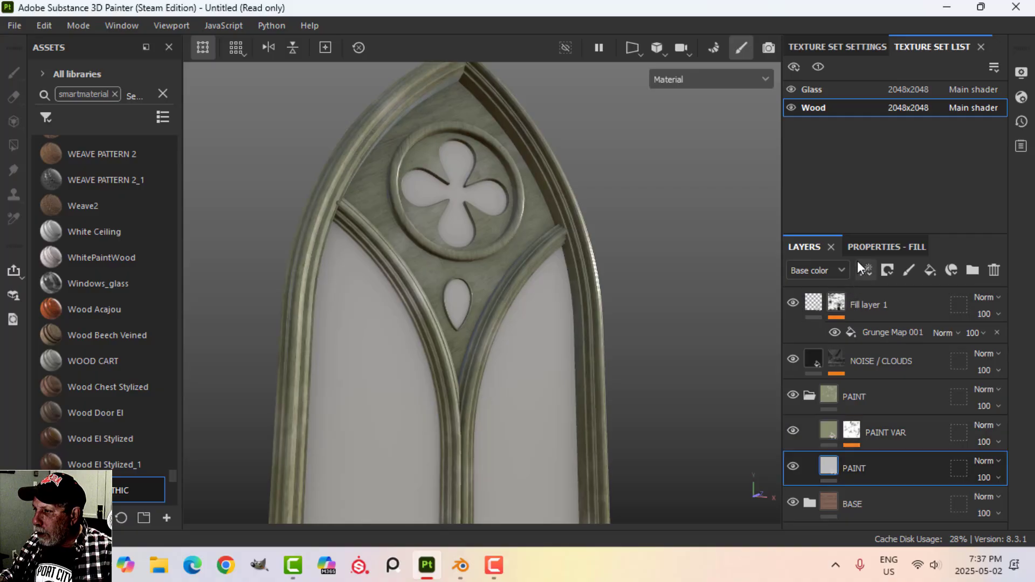
click(868, 247)
scroll(914, 483, down, 3)
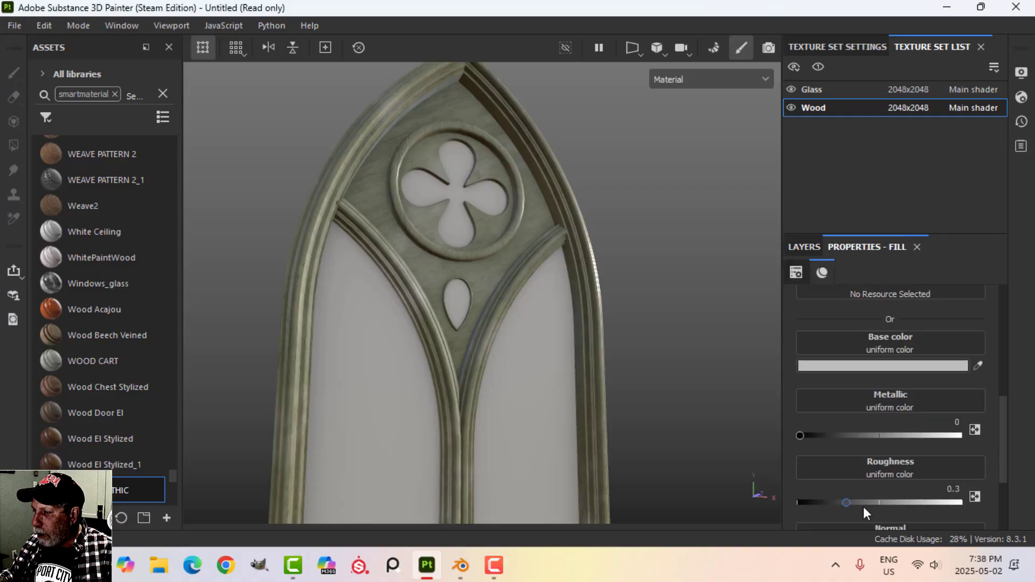
drag(852, 502, 866, 502)
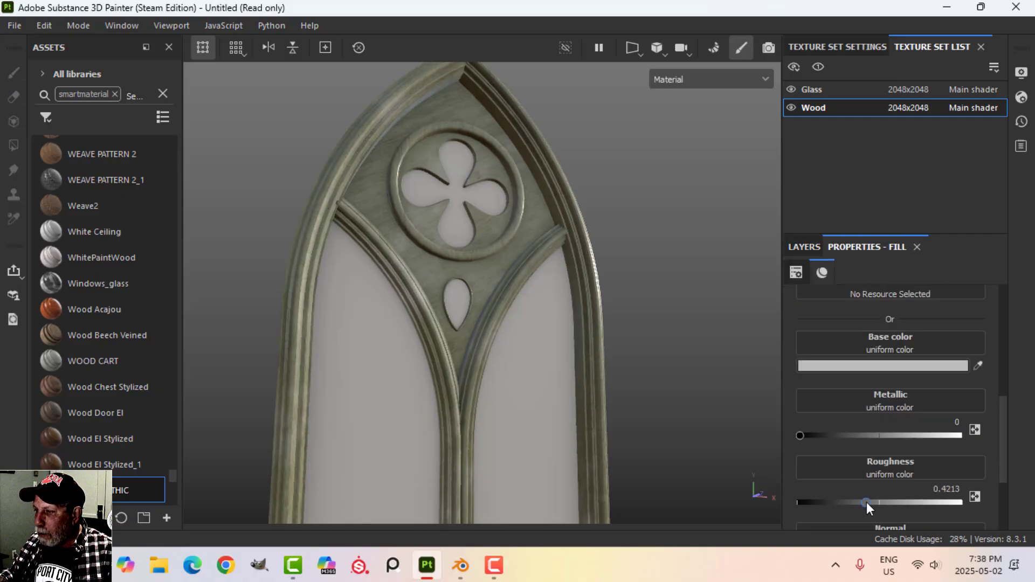
- Set the PAINT VAR layer's roughness to about 0.43 and check the sheen on the window frame
click(812, 249)
click(843, 431)
click(874, 246)
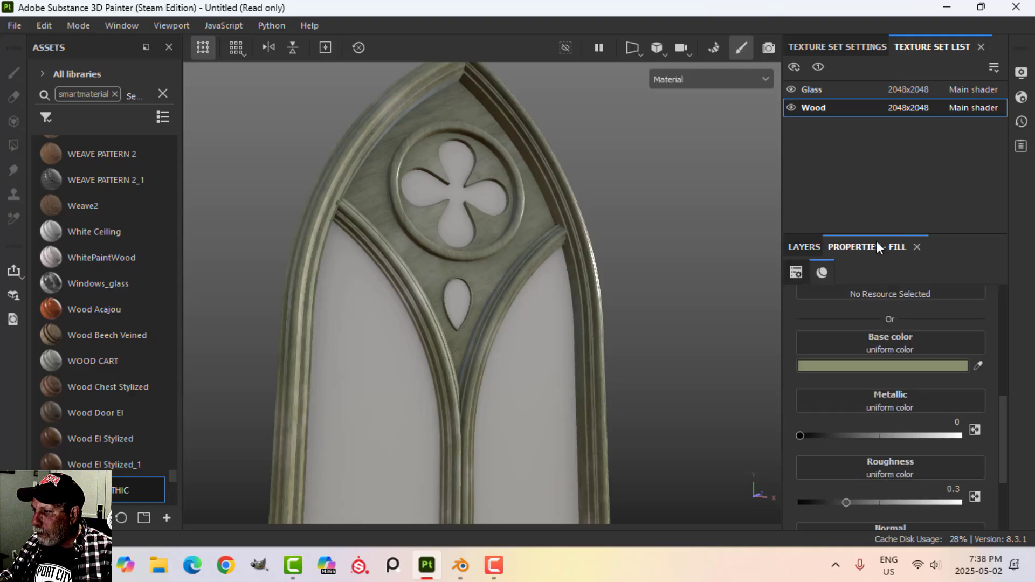
drag(850, 503, 868, 501)
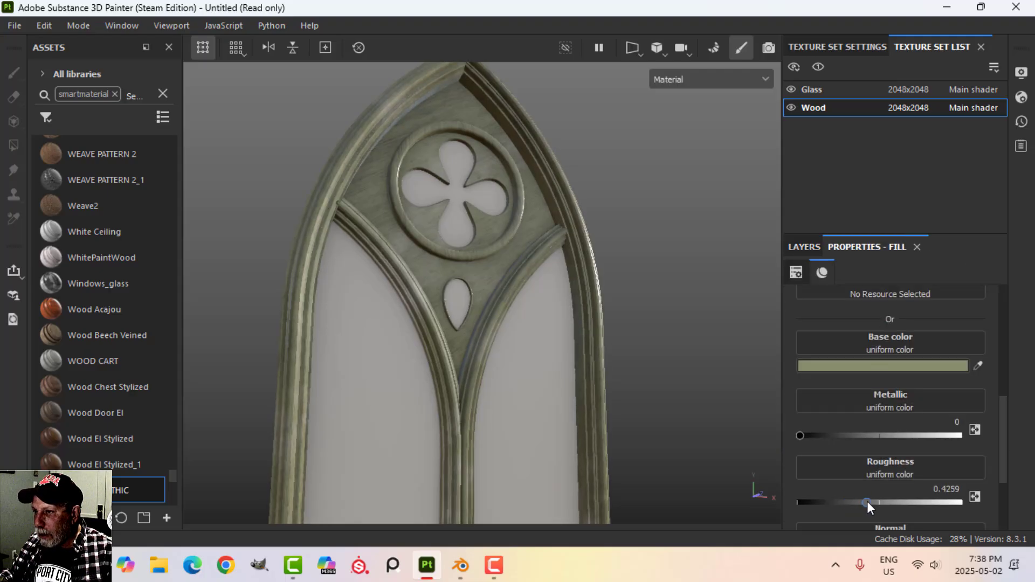
click(807, 247)
alt+drag(509, 212, 501, 241)
scroll(563, 291, down, 4)
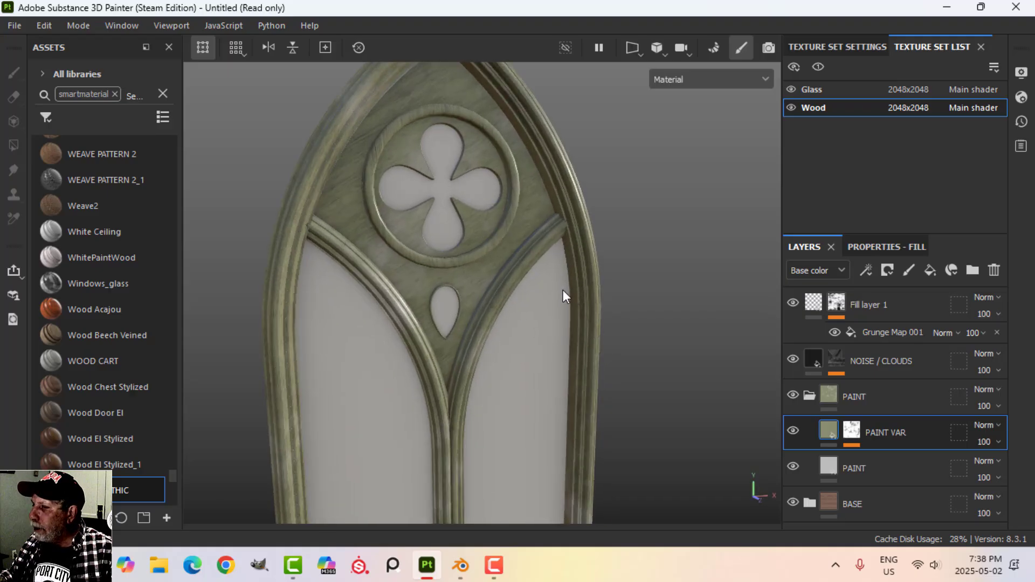
alt+drag(557, 300, 538, 258)
scroll(529, 273, up, 3)
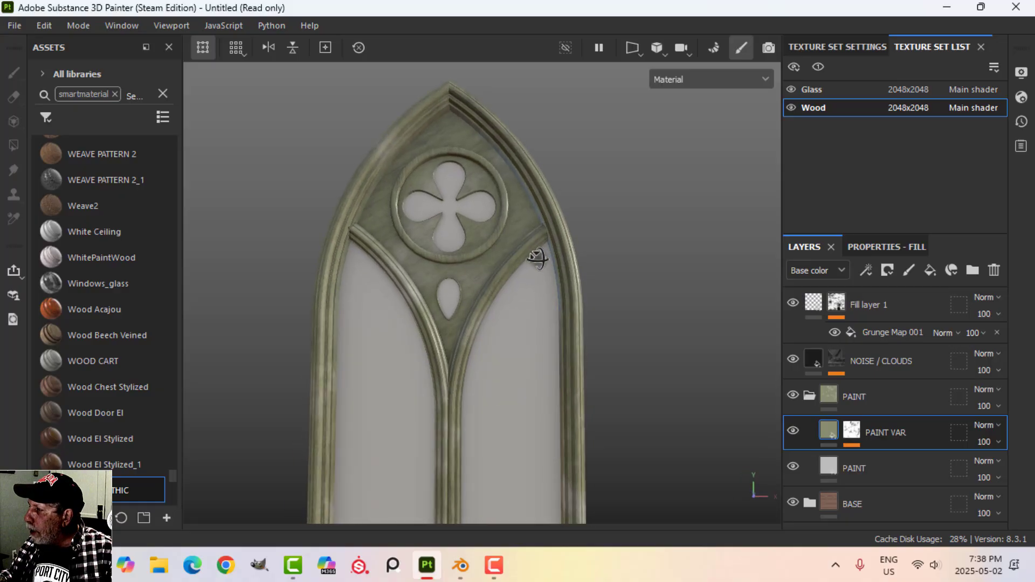
- Rename the grunge-masked roughness fill layer as ROUGH VAR
click(835, 317)
double_click(866, 303)
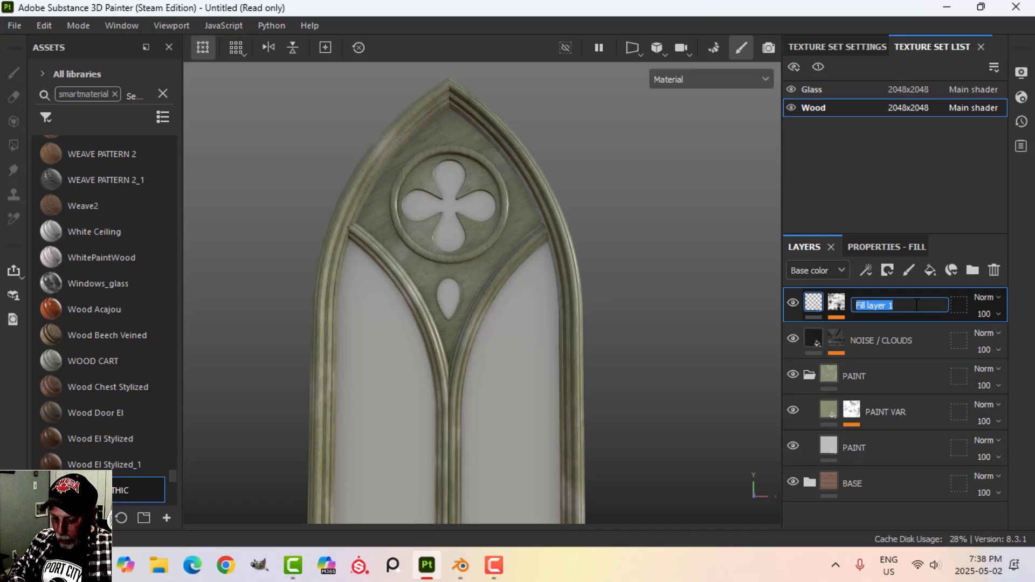
text(ROUGH VAR)
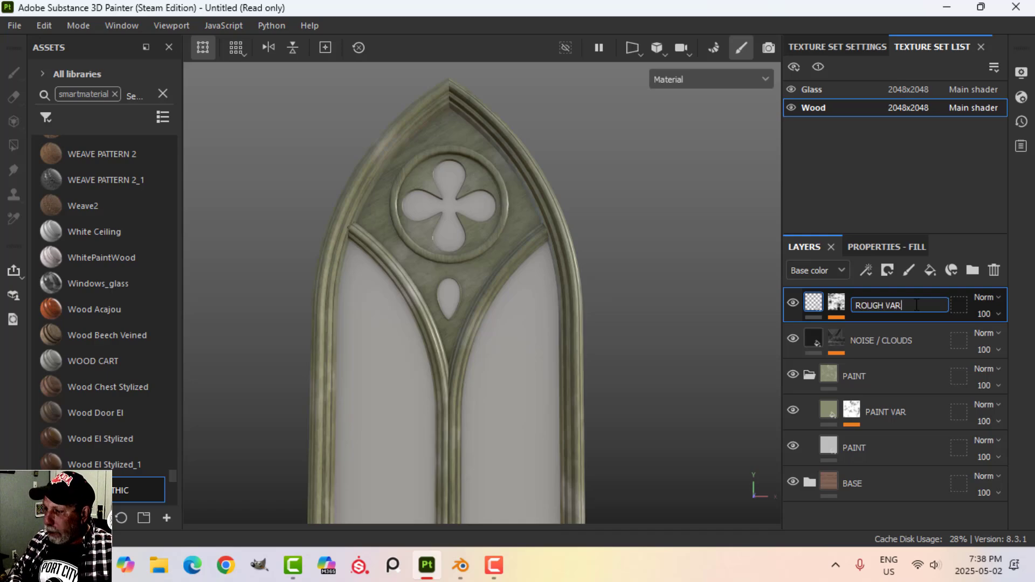
key(Return)
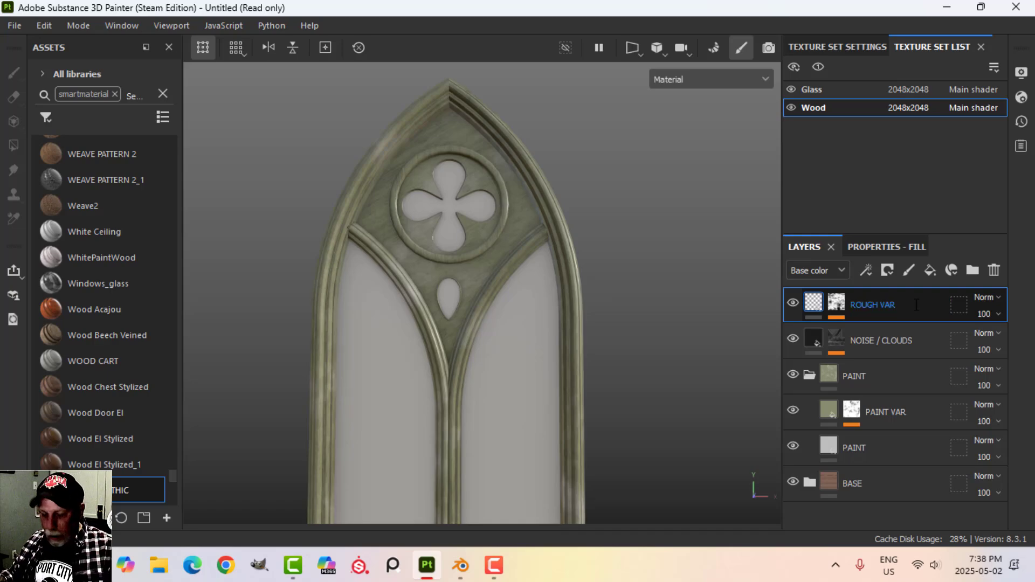
- Add a fill layer above ROUGH VAR with only the color and roughness channels enabled and roughness about 0.97
click(930, 270)
click(889, 247)
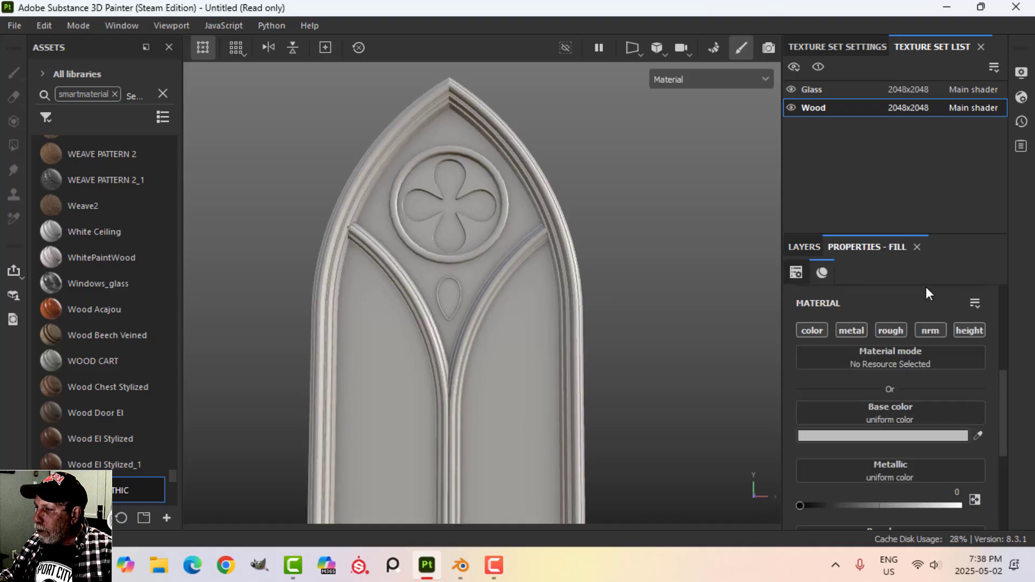
click(811, 330)
click(900, 330)
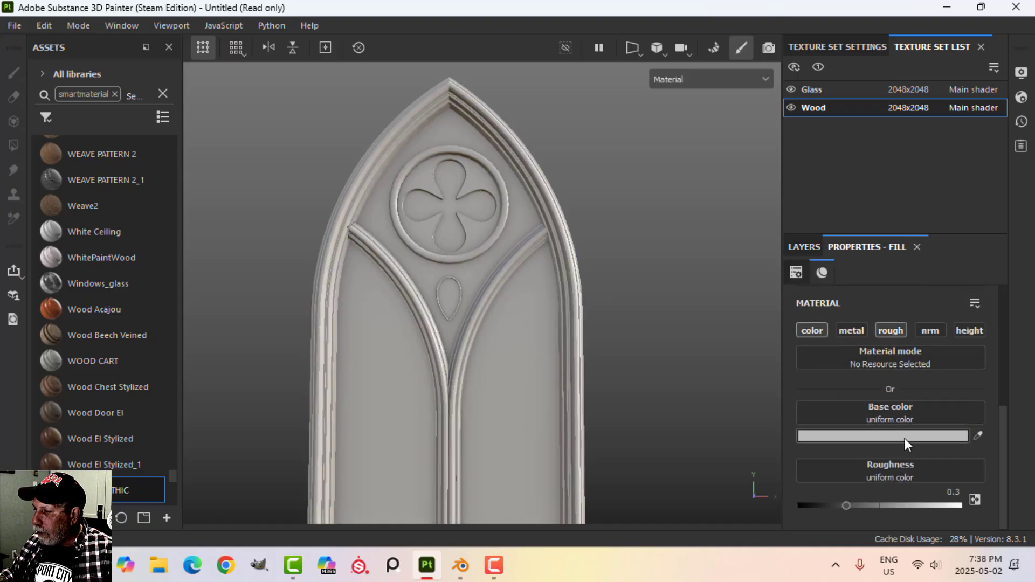
drag(845, 507, 958, 507)
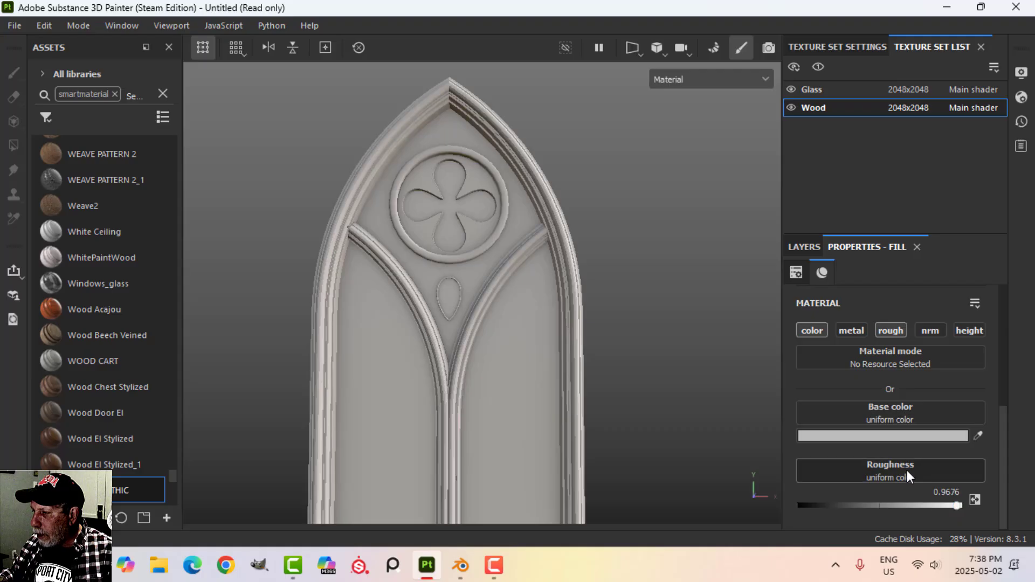
- Set the new fill layer's base color to a very dark brown, 1A0A04
click(898, 434)
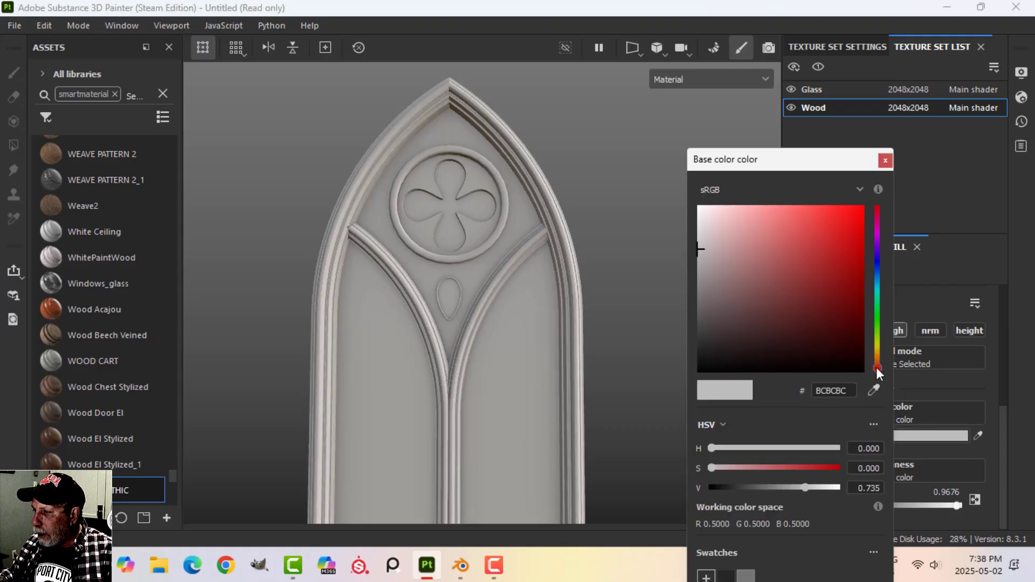
drag(876, 367, 877, 364)
click(842, 348)
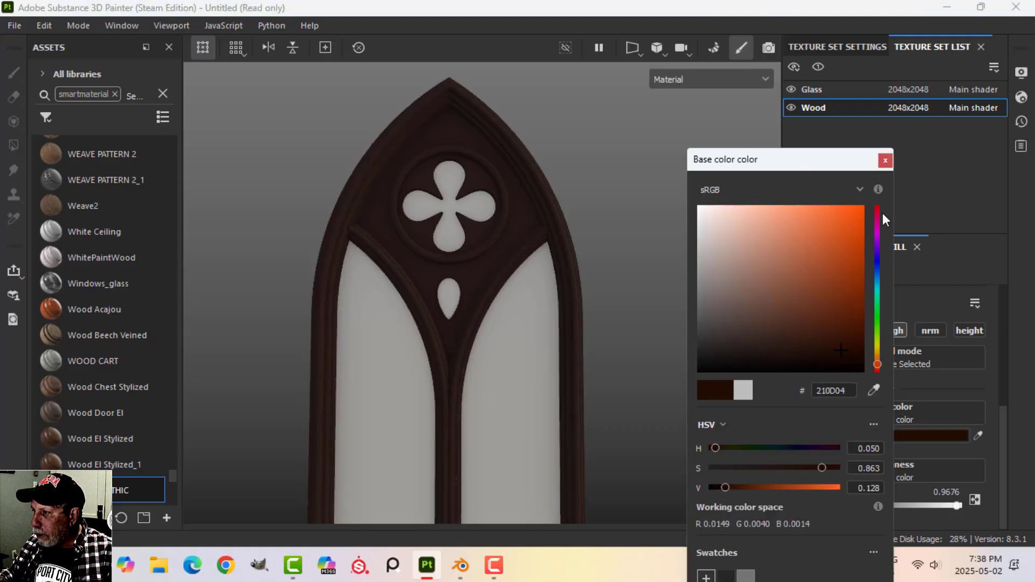
click(839, 356)
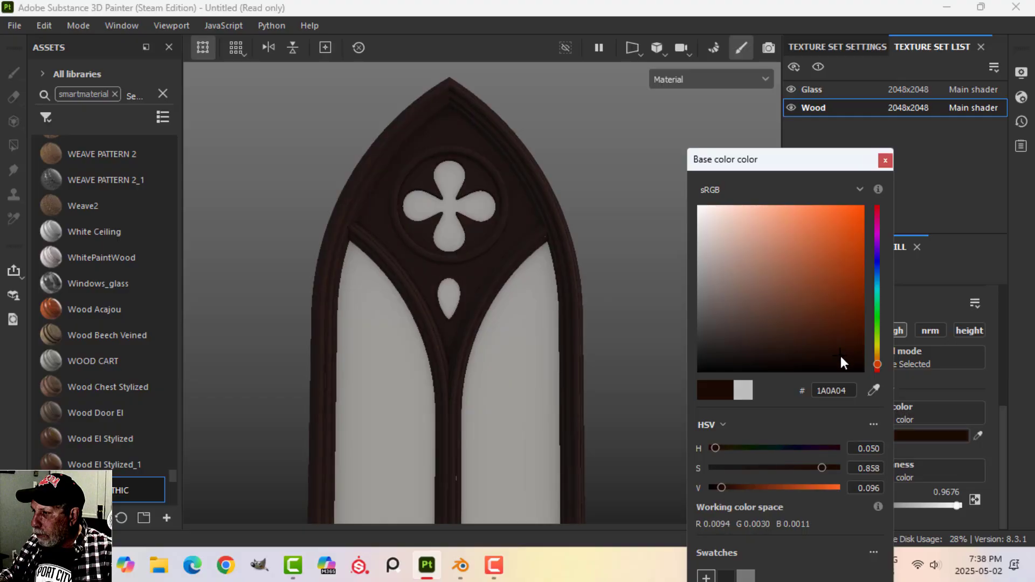
click(885, 160)
- Give the dark brown fill layer a black mask and add a generator effect to that mask
click(805, 246)
click(888, 271)
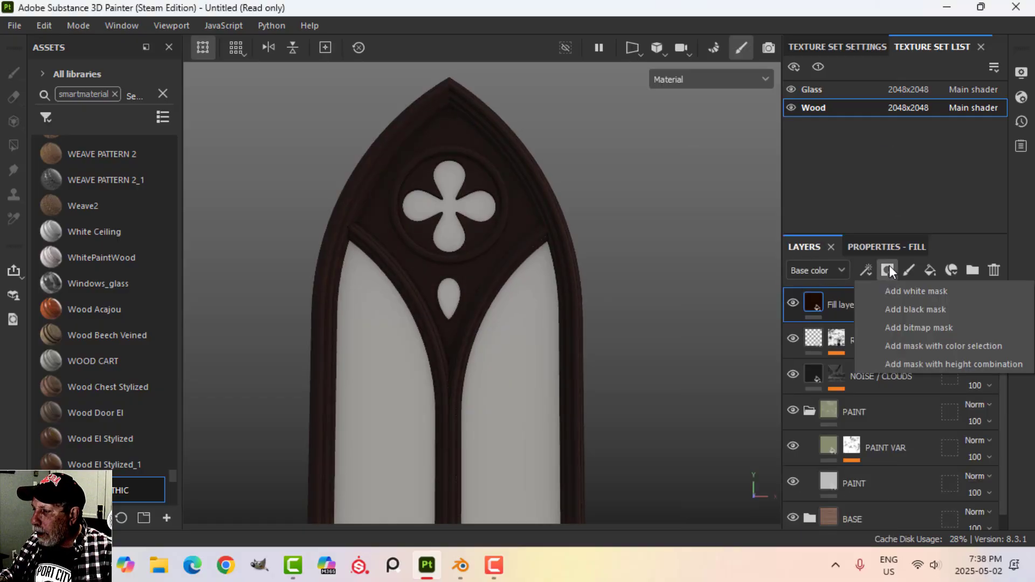
click(906, 303)
click(866, 270)
click(897, 290)
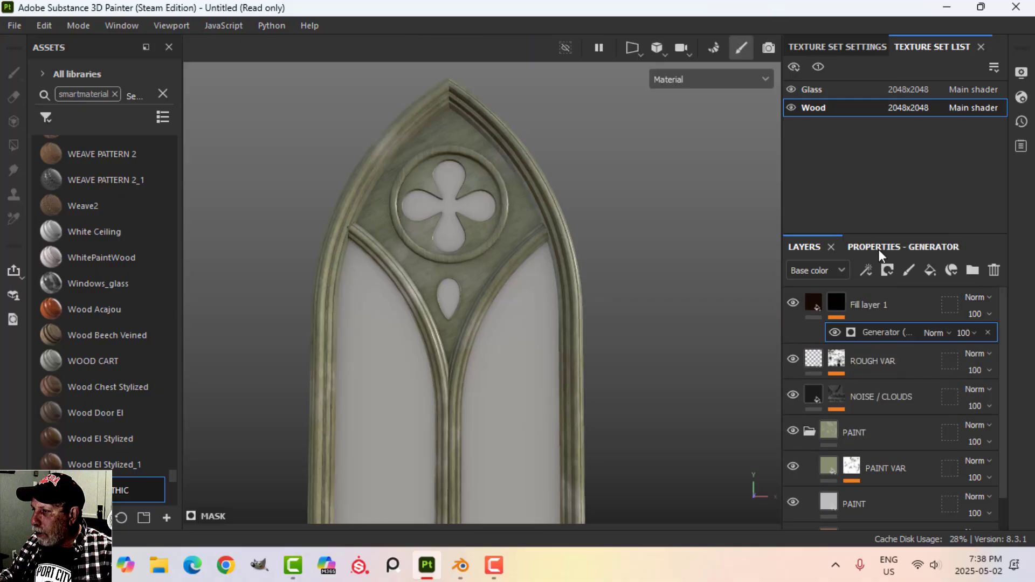
- Load the Dirt generator into the mask, set its Dirt Level to 0.46 and inspect the window's crevices
click(879, 248)
click(880, 308)
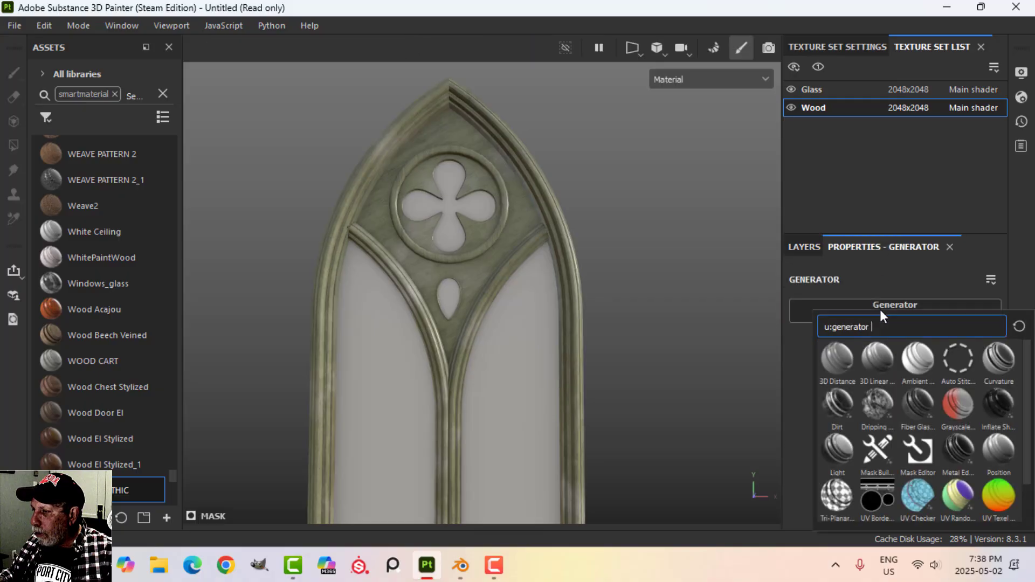
click(842, 412)
drag(941, 428, 889, 428)
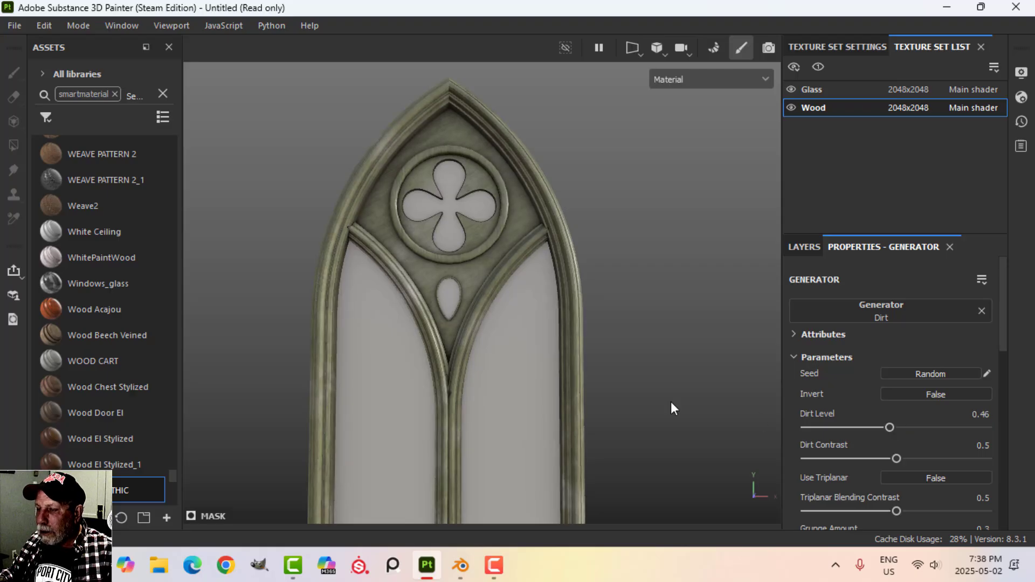
alt+drag(670, 406, 527, 370)
scroll(526, 370, up, 3)
scroll(527, 370, down, 3)
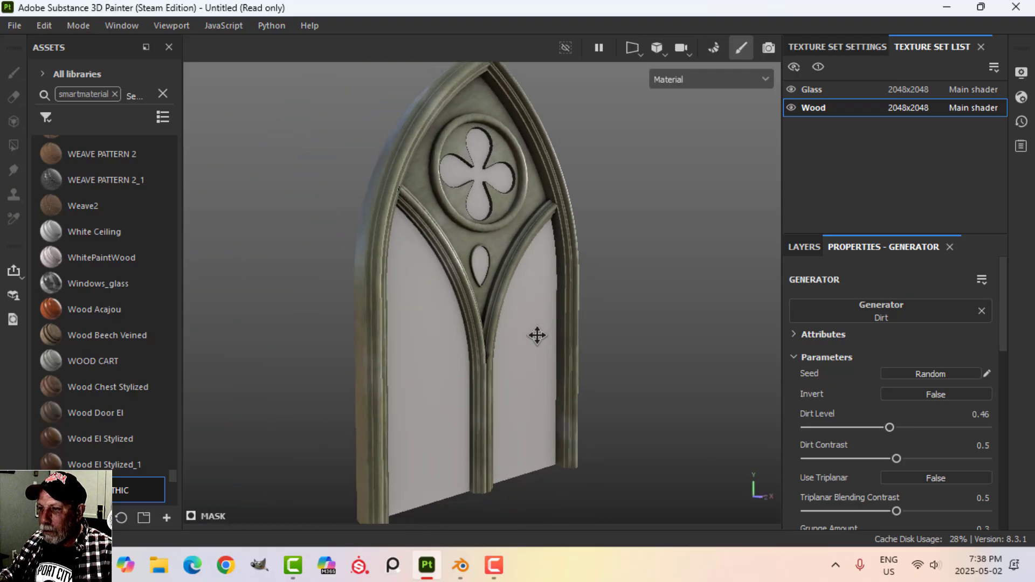
alt+drag(536, 335, 619, 358)
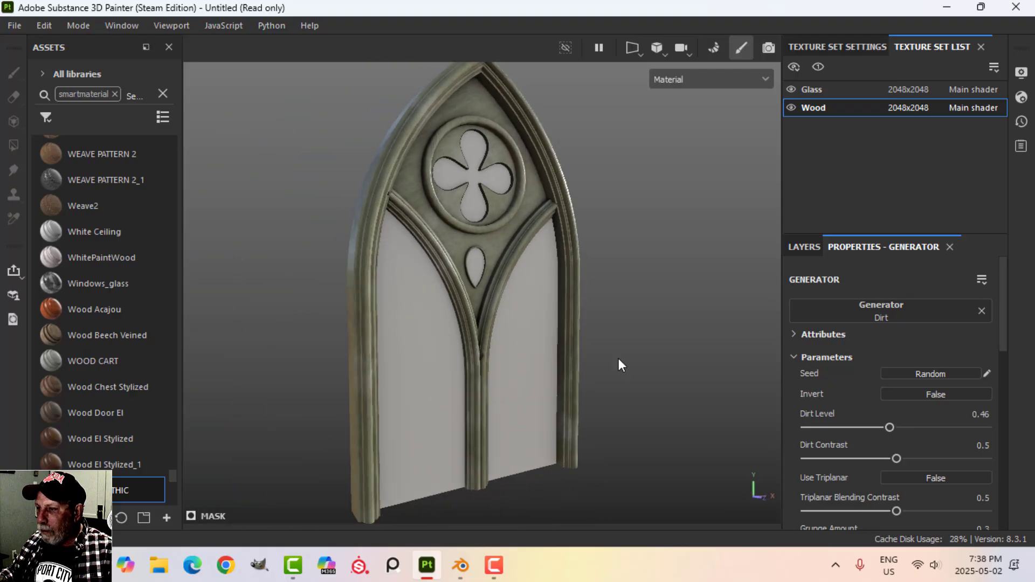
- Lower the PAINT VAR layer's opacity to 79 and inspect the paint on the window frame
click(806, 247)
alt+drag(645, 282, 583, 280)
click(826, 358)
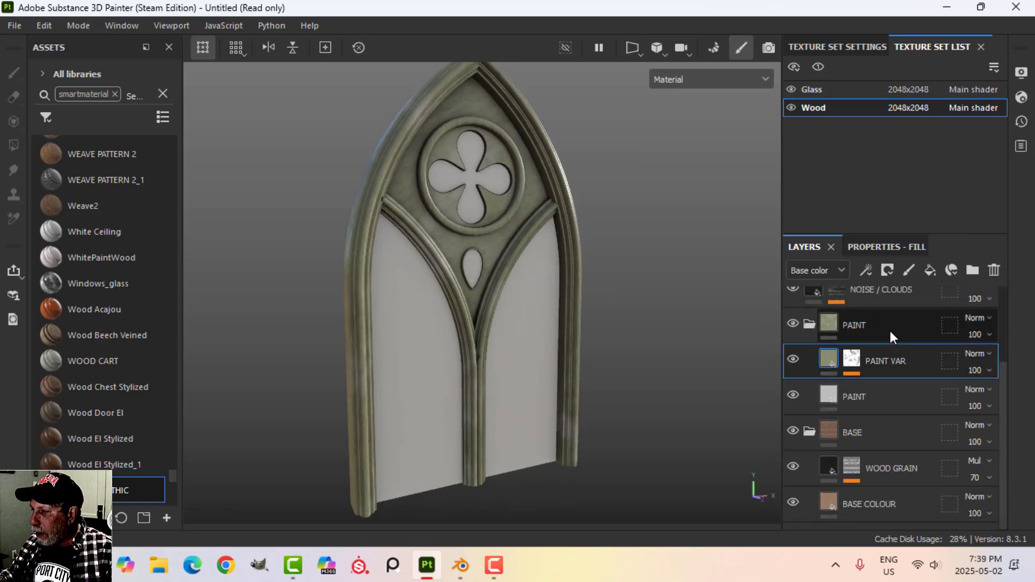
click(987, 371)
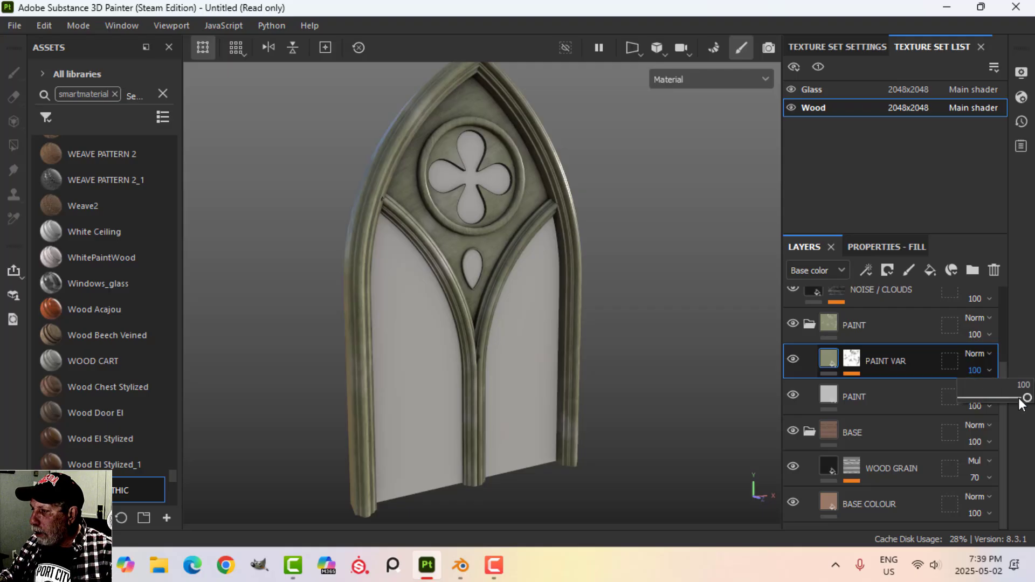
drag(1027, 398, 1014, 397)
alt+drag(504, 234, 511, 212)
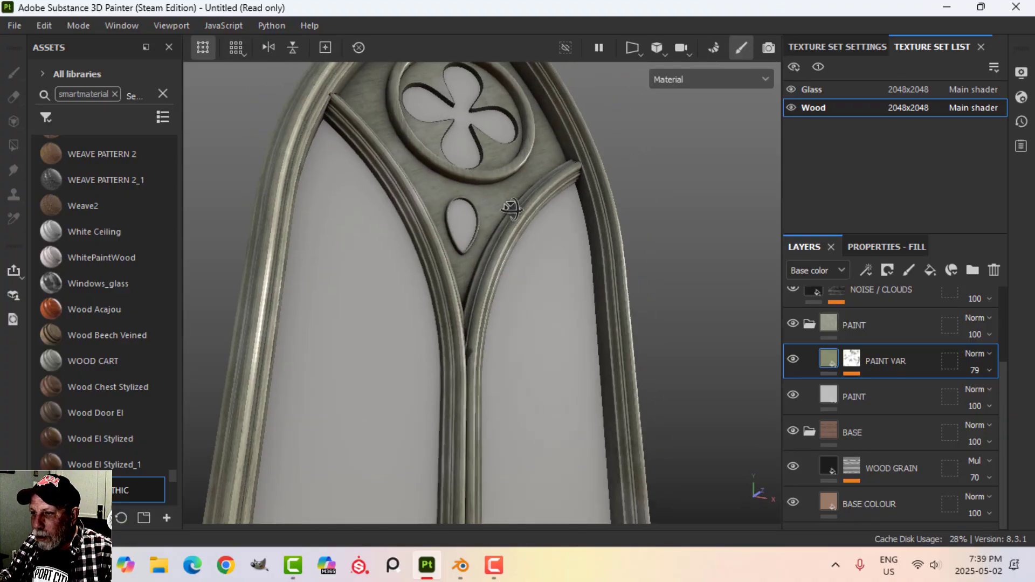
alt+middle_drag(510, 213, 539, 270)
alt+drag(539, 270, 538, 350)
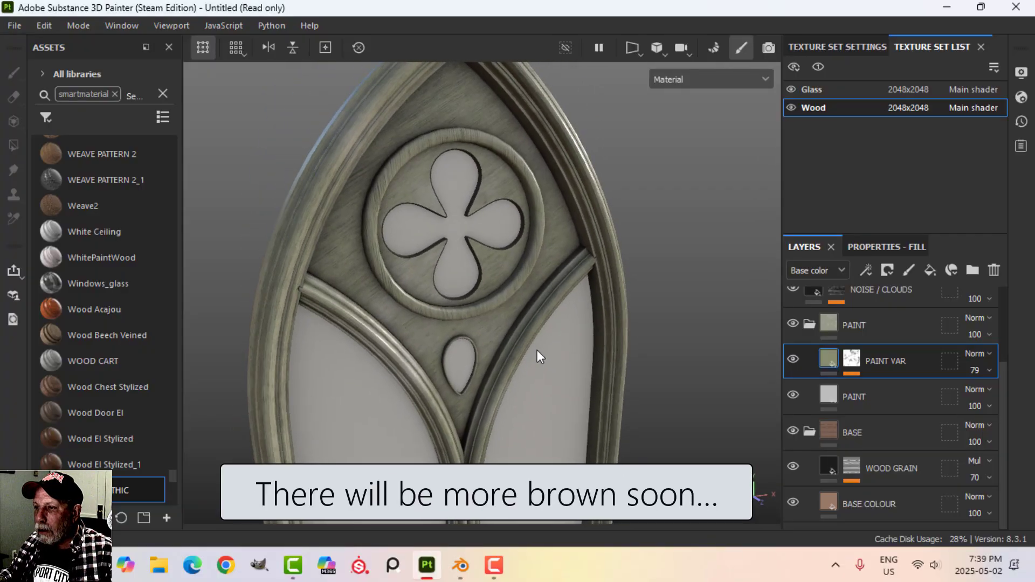
- Add a new folder above the DIRT layer at the top of the Wood layer stack
scroll(540, 348, up, 2)
scroll(540, 348, down, 3)
scroll(539, 340, down, 2)
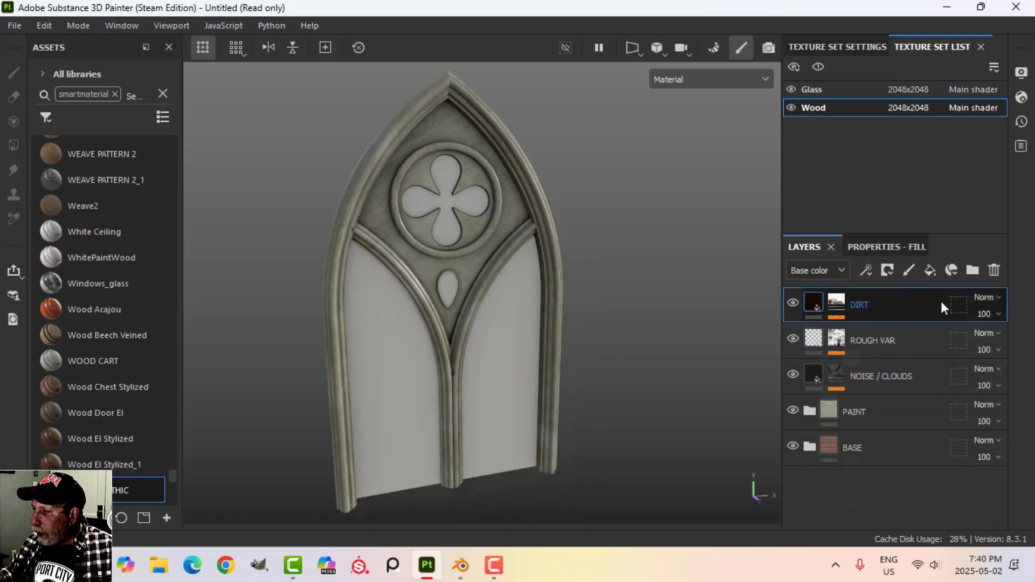
click(940, 301)
click(973, 271)
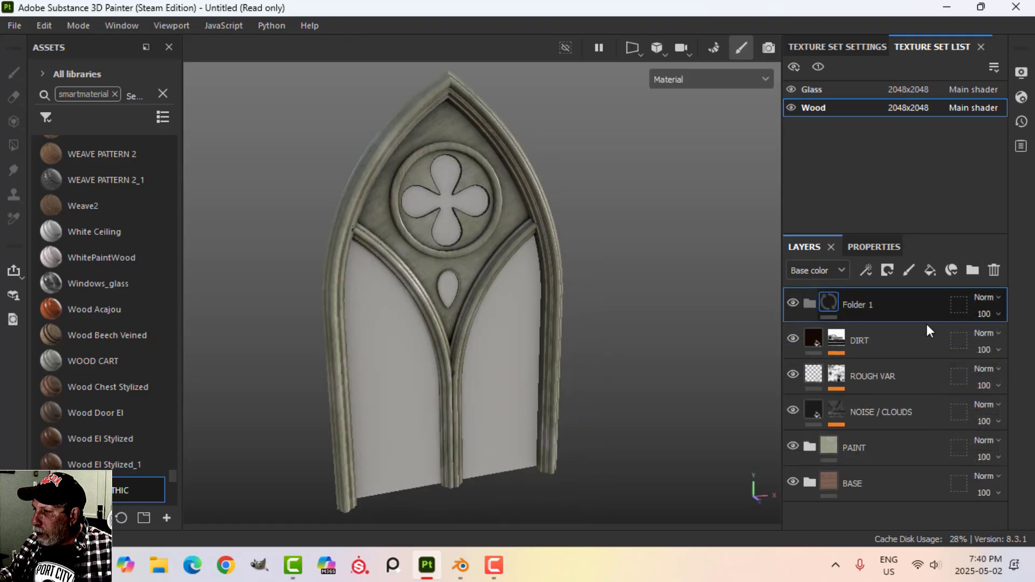
- Move the DIRT, ROUGH VAR, NOISE / CLOUDS, PAINT and BASE entries together into the new folder and collapse it
drag(819, 344, 827, 444)
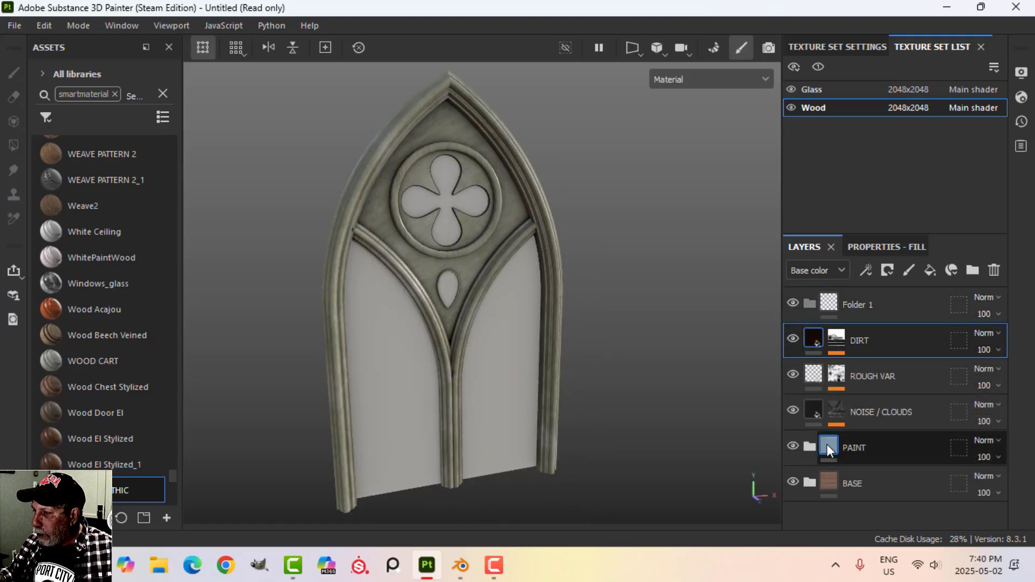
click(839, 477)
click(811, 341)
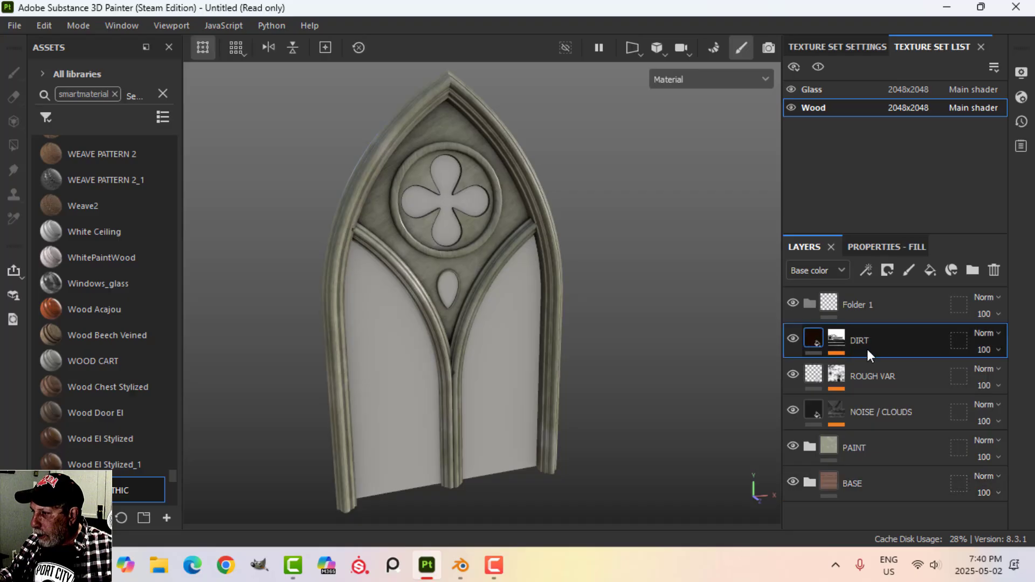
shift+click(868, 373)
shift+click(878, 413)
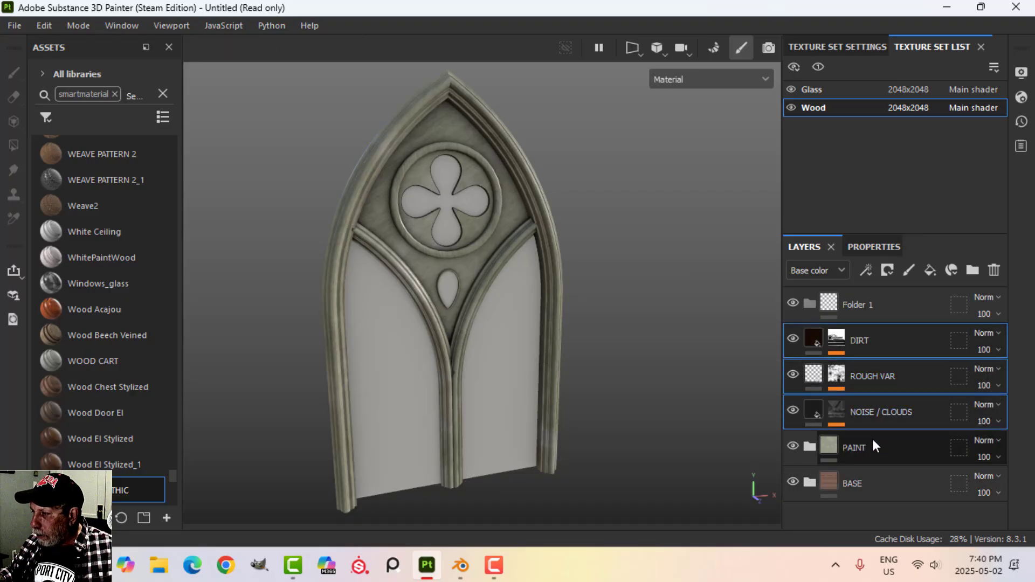
shift+click(871, 448)
shift+click(867, 483)
drag(856, 348, 863, 299)
click(811, 305)
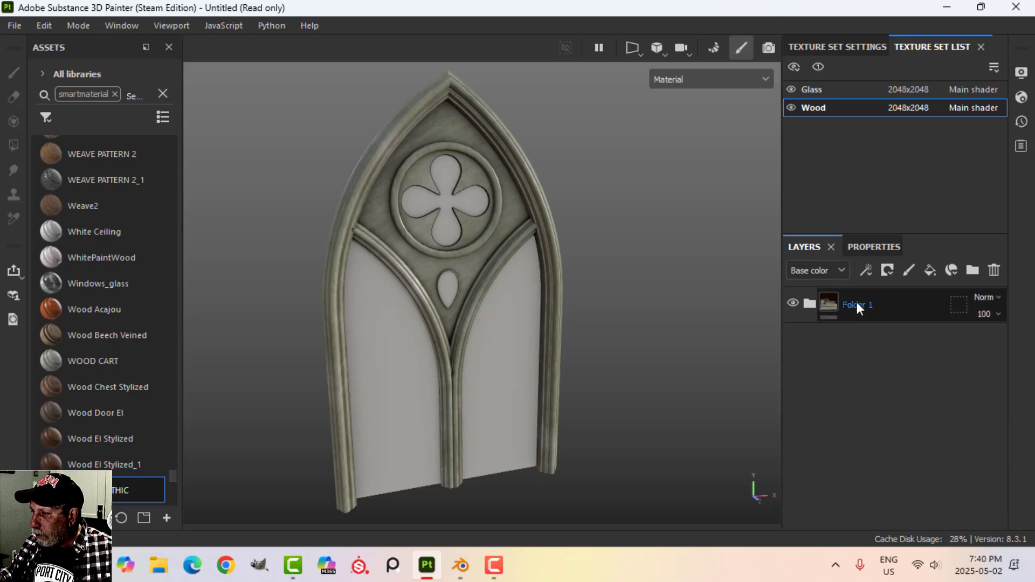
- Rename the folder holding all the layers as WOOD
double_click(856, 303)
text(WOOD)
key(Return)
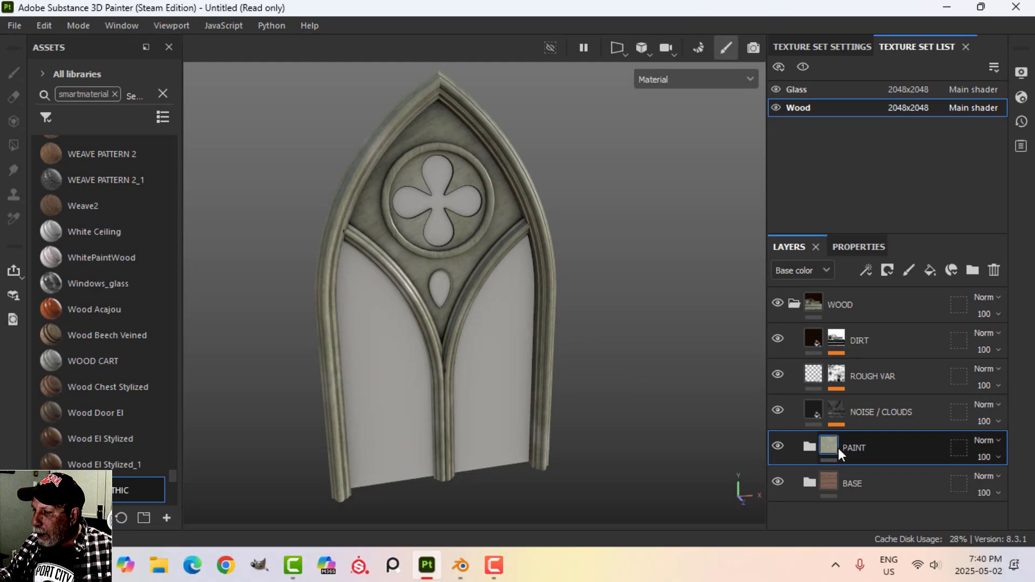
- Check the contents of the PAINT folder and add a black mask to the whole folder
click(810, 447)
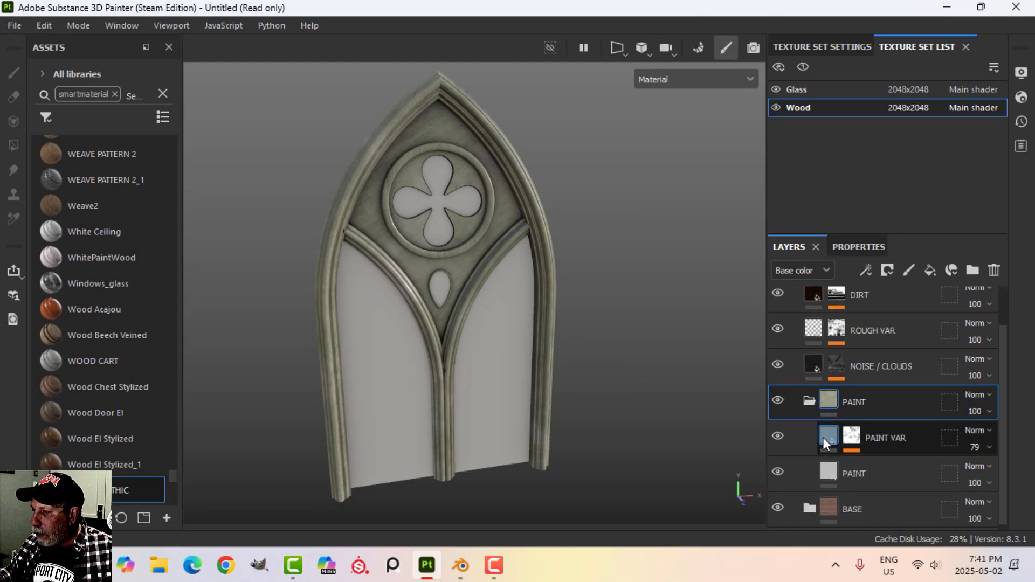
click(810, 400)
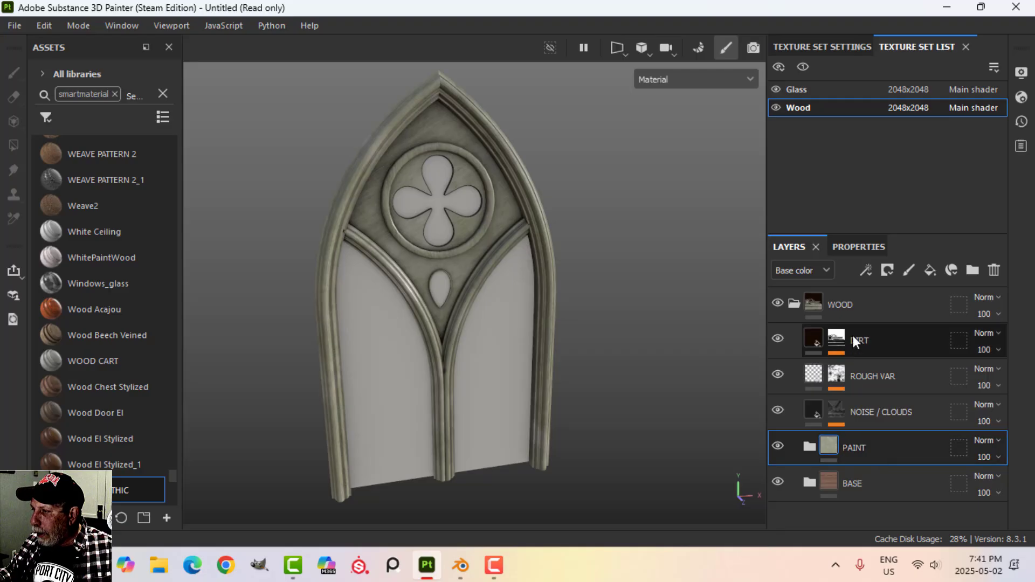
click(888, 270)
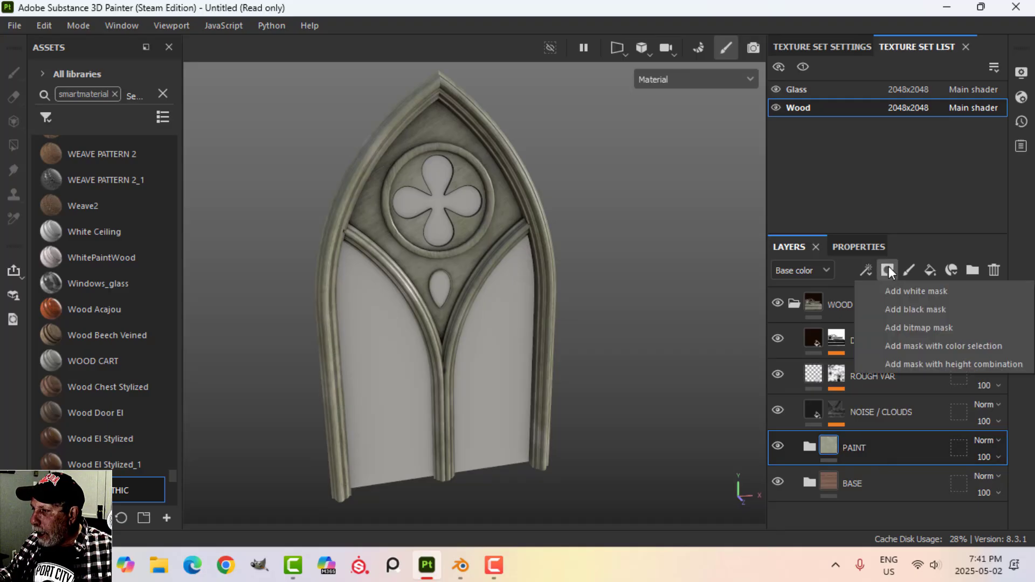
click(904, 309)
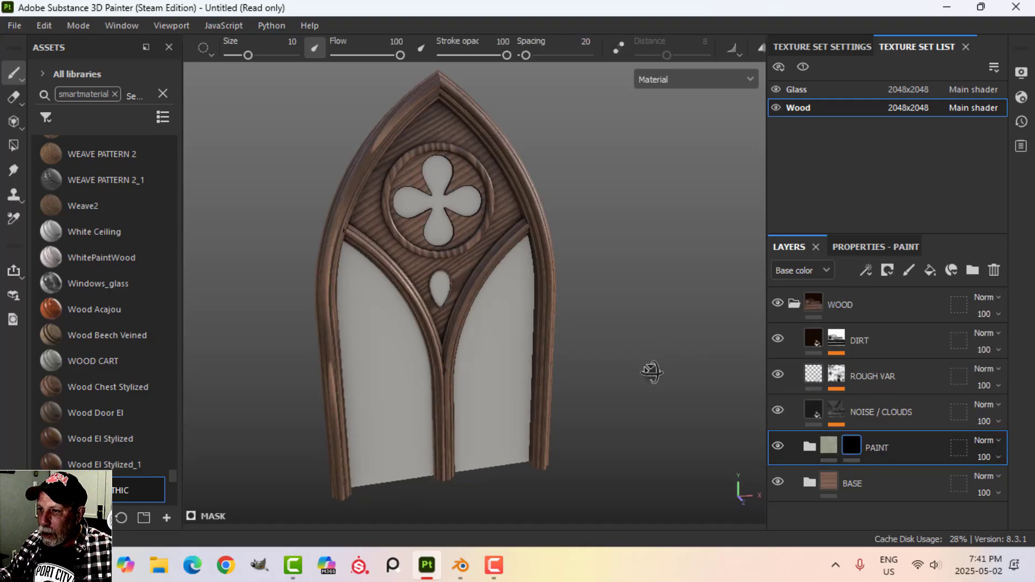
- Add a fill effect to the PAINT folder's mask and load the Directional Noise 1 texture into its grayscale
click(865, 270)
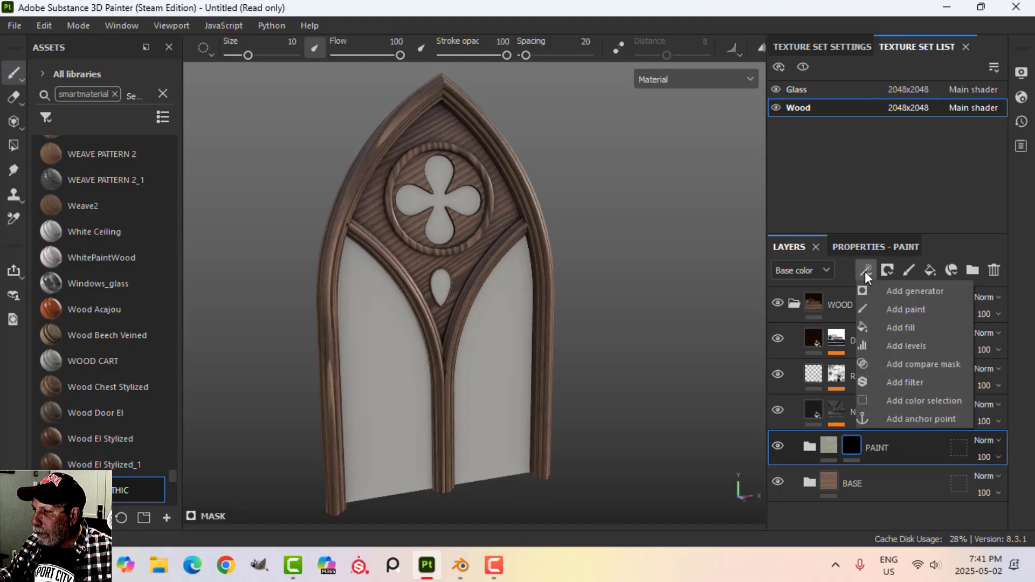
click(886, 323)
click(886, 248)
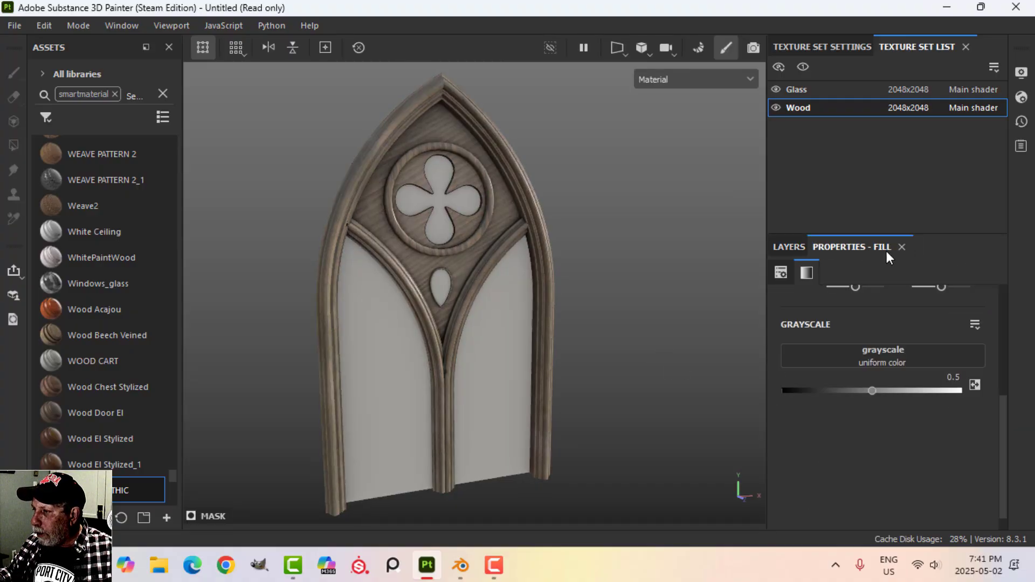
click(896, 360)
click(1019, 156)
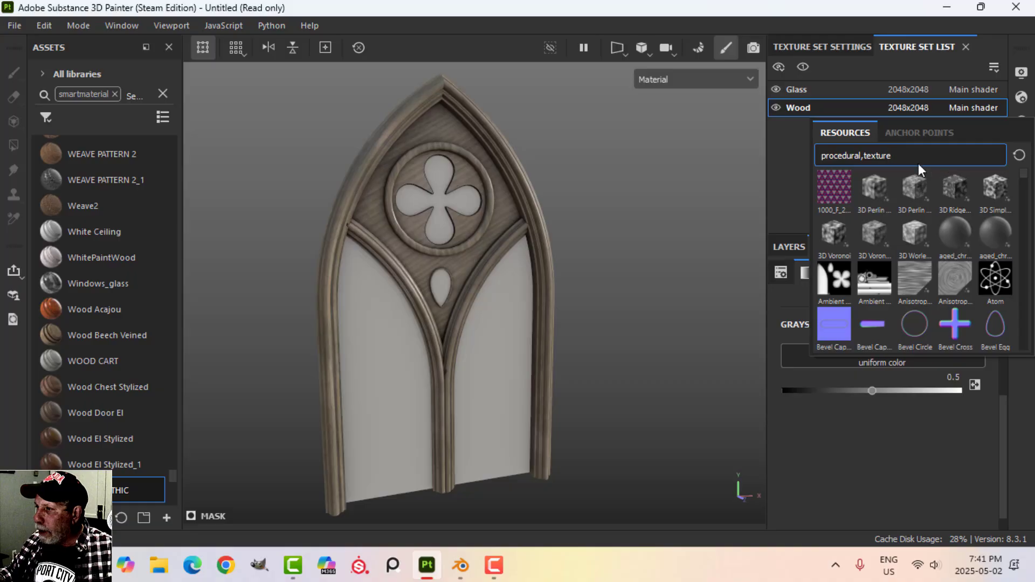
text(DIR)
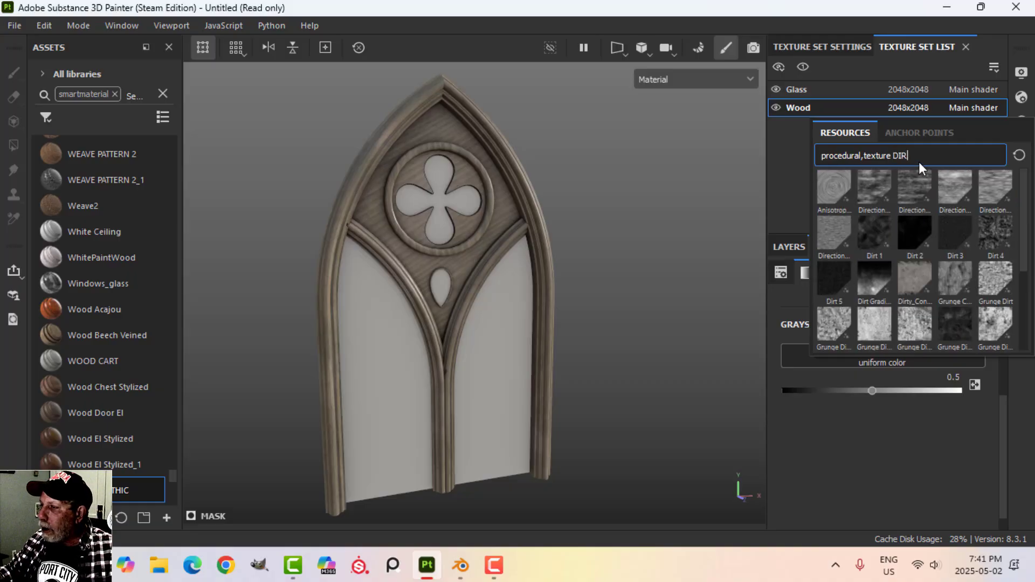
click(875, 196)
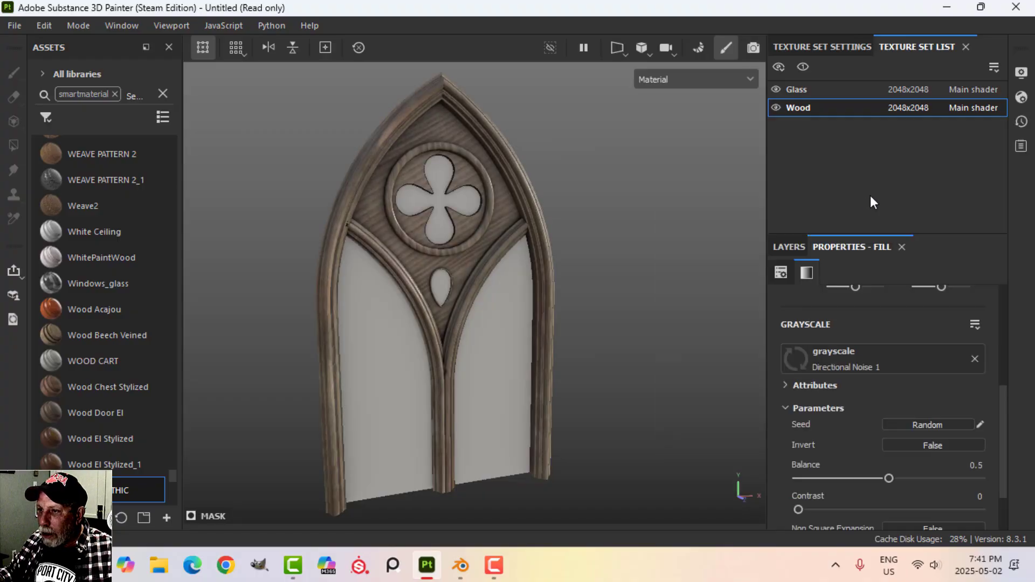
- Set the Directional Noise 1 balance to 0.86 to control how much paint covers the wood
click(885, 479)
drag(887, 480, 912, 479)
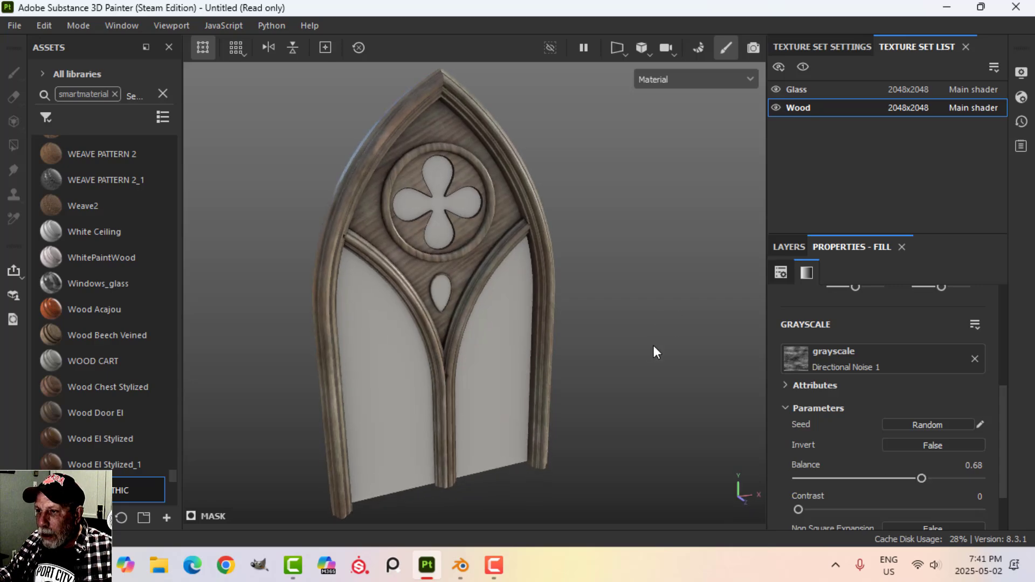
scroll(650, 362, up, 2)
scroll(656, 364, up, 1)
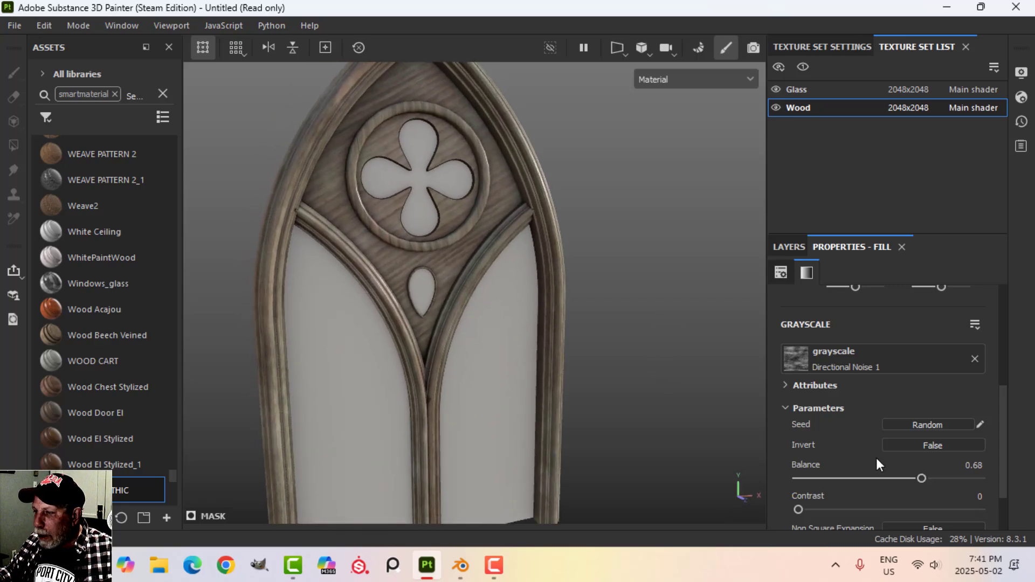
drag(926, 476, 960, 474)
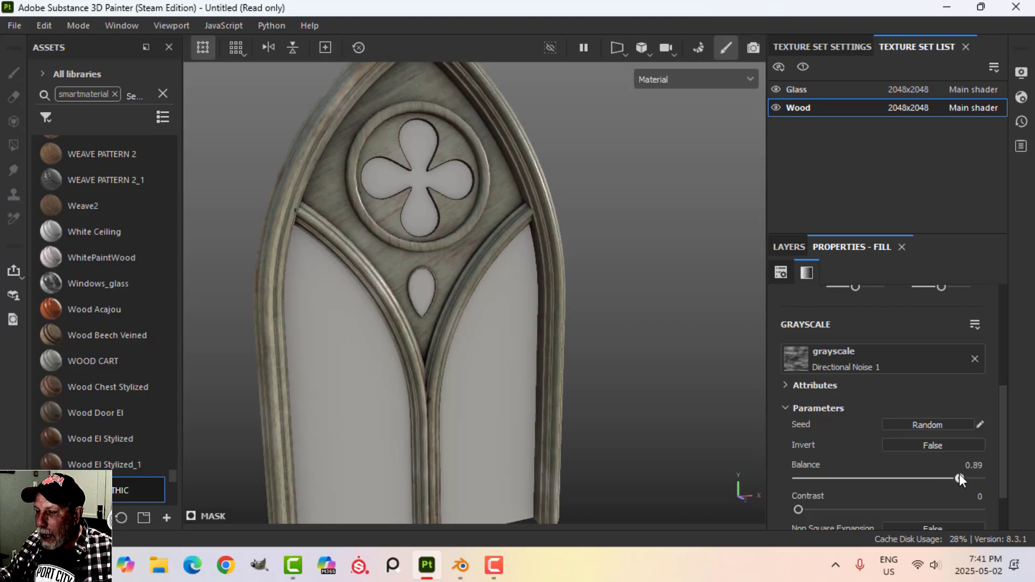
alt+middle_drag(436, 248, 588, 308)
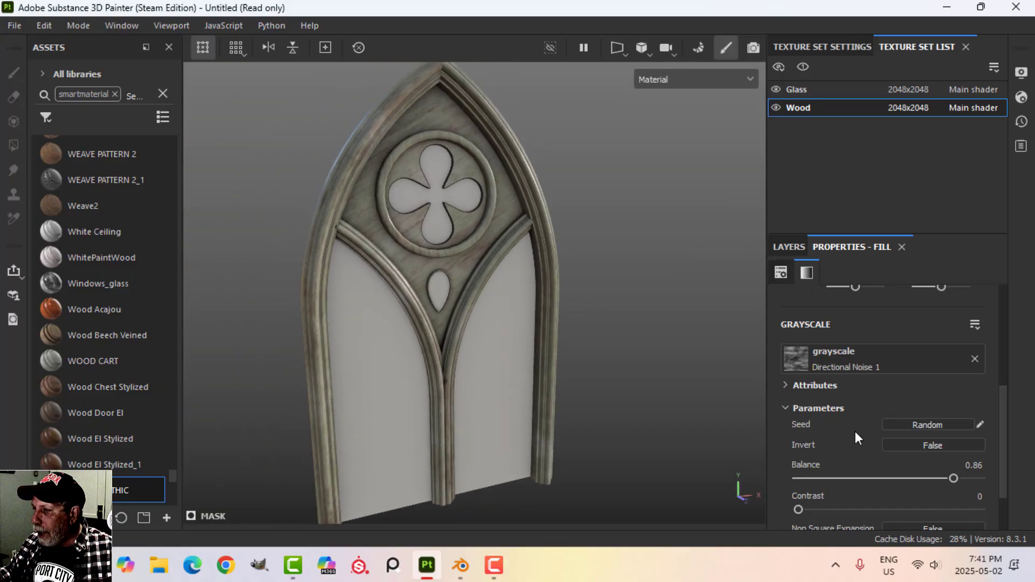
- Add a Sharpen filter above the noise fill in the PAINT mask and set its Sharpen Intensity to 1.37
click(792, 247)
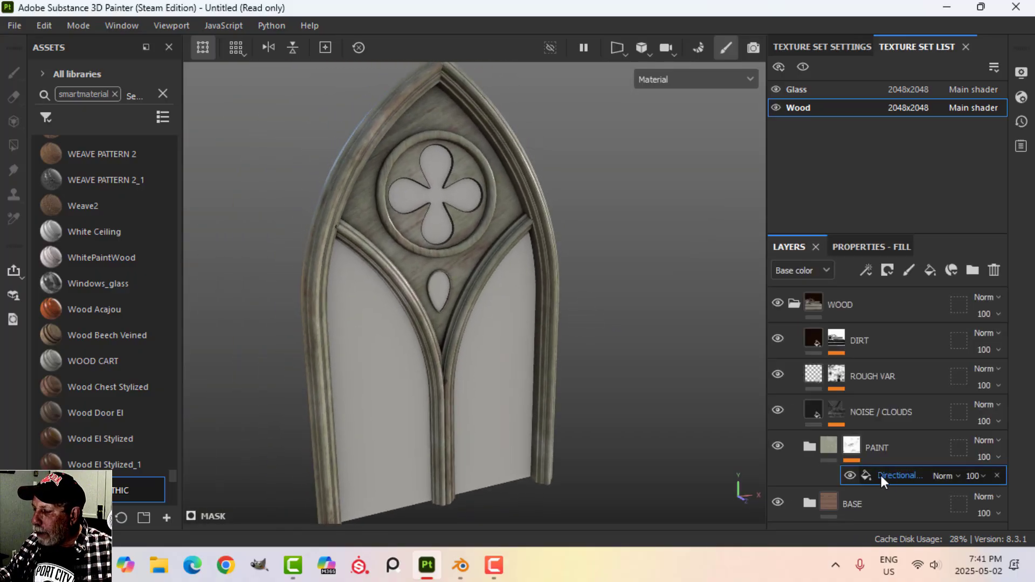
click(866, 270)
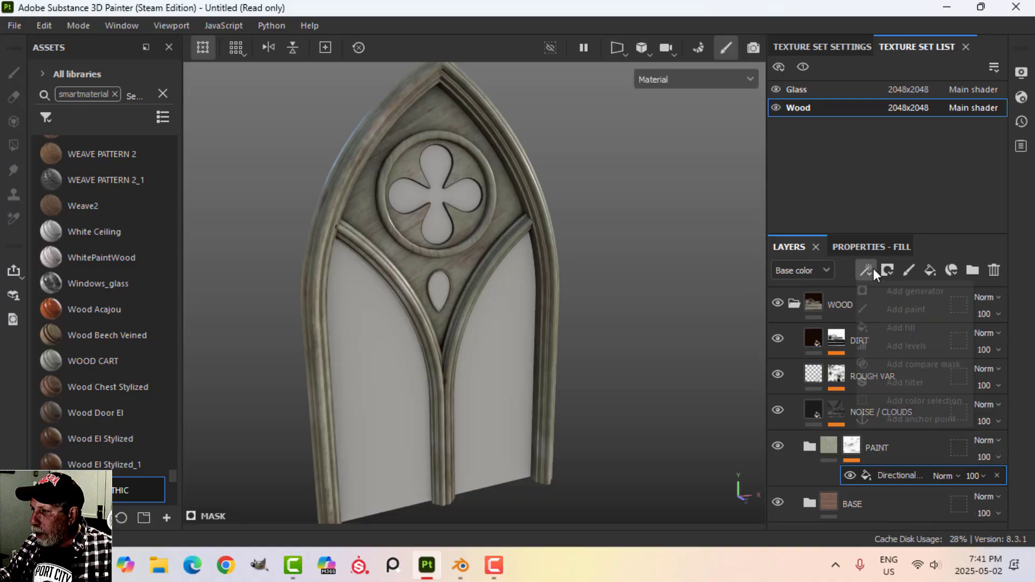
click(909, 382)
click(872, 247)
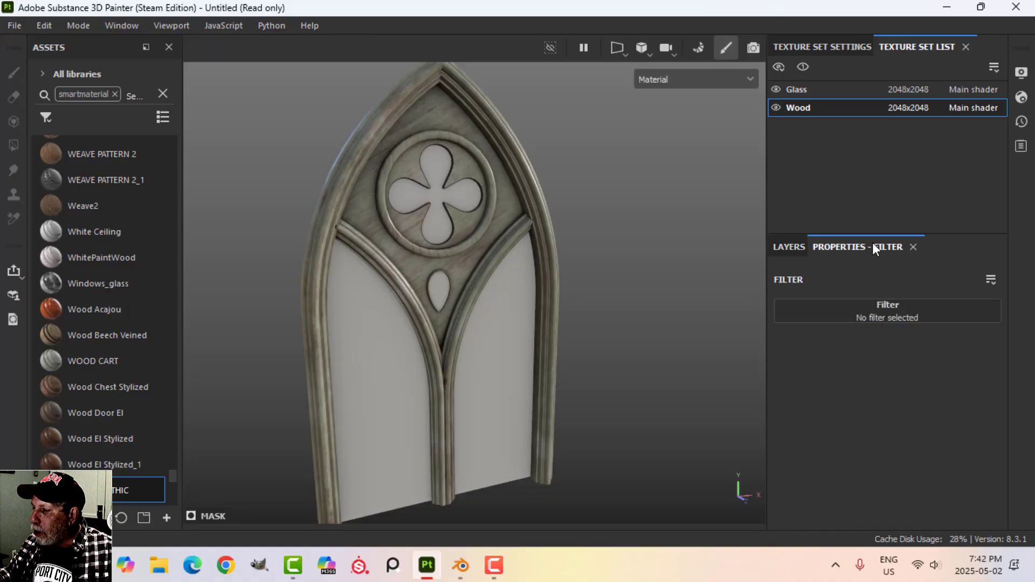
click(879, 313)
scroll(900, 473, down, 10)
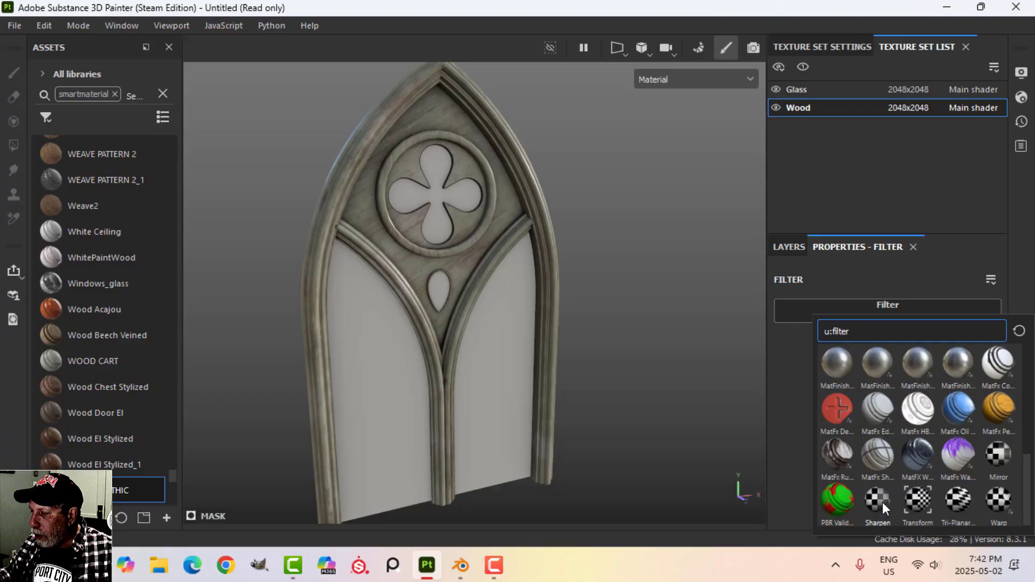
click(878, 501)
mouse_move(515, 270)
alt+mouse_down()
mouse_move(519, 238)
mouse_move(526, 264)
alt+mouse_up()
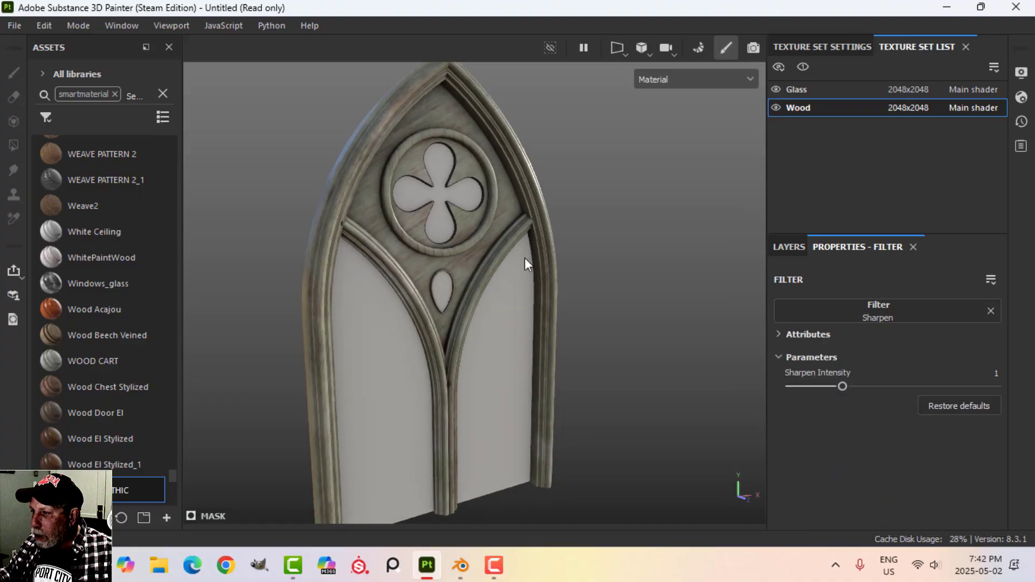
drag(846, 387, 862, 381)
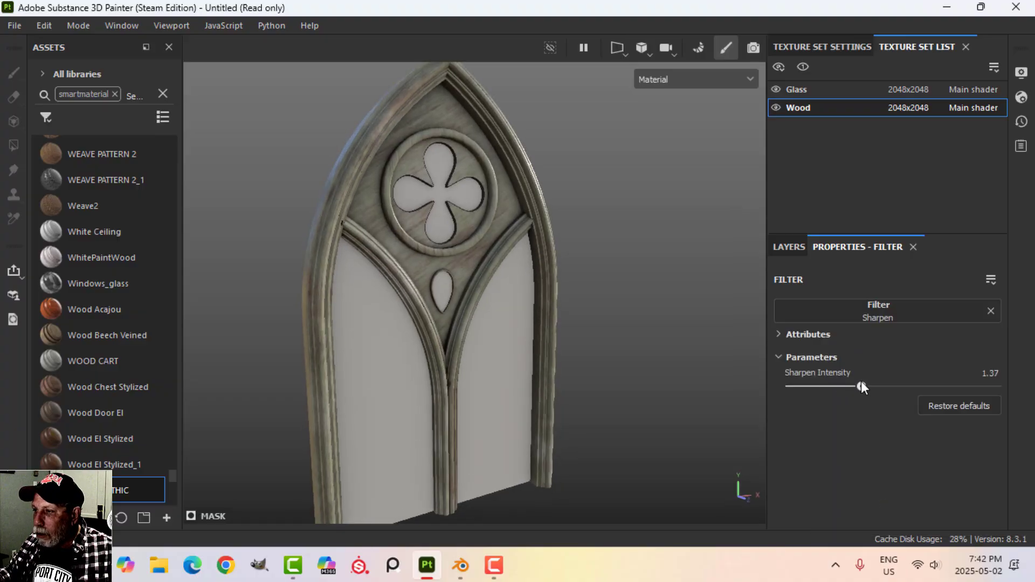
- Add a second fill effect above the Sharpen filter in the PAINT mask and load Directional Noise 2 into it
click(804, 252)
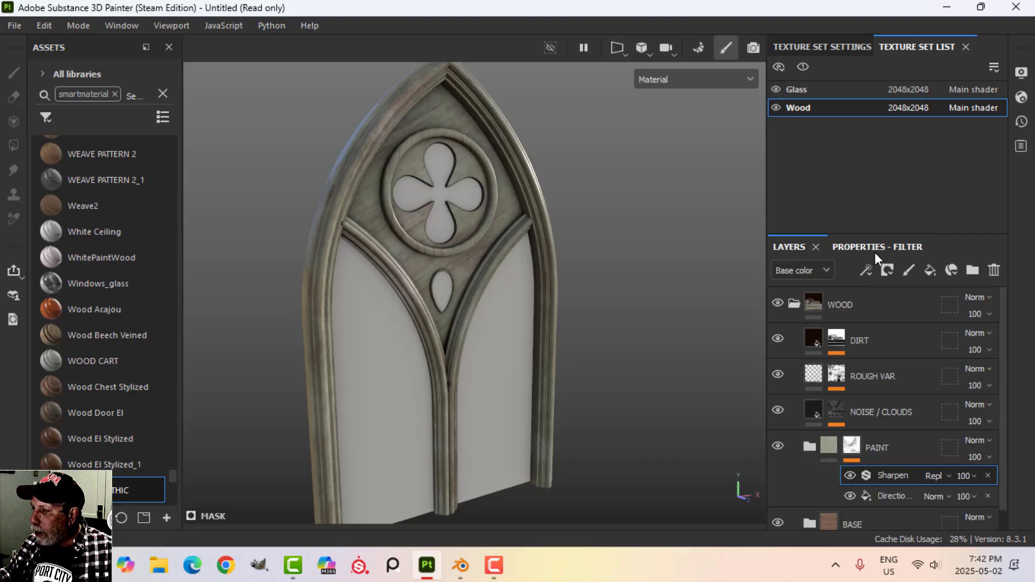
click(868, 267)
click(892, 330)
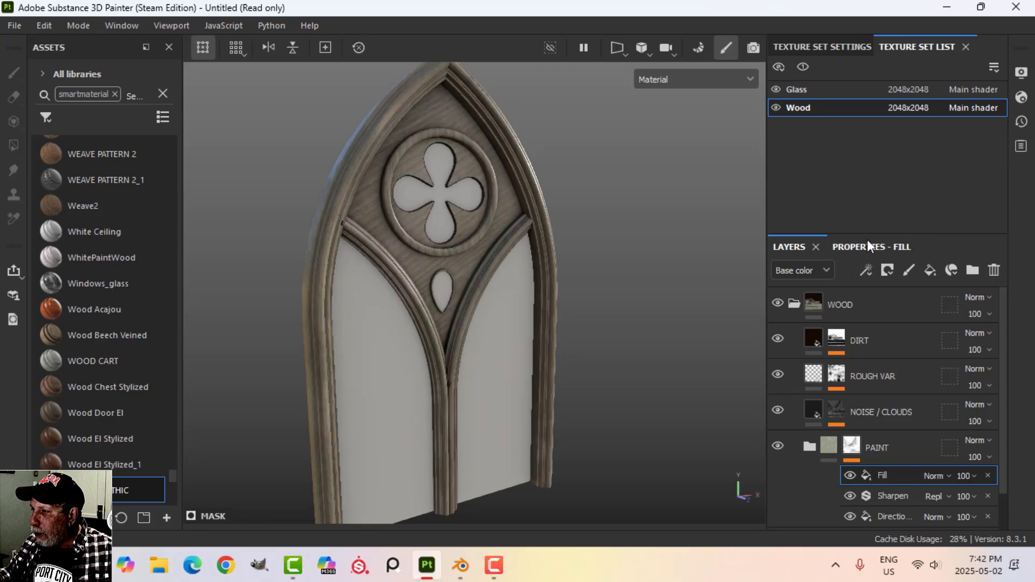
click(867, 245)
click(890, 359)
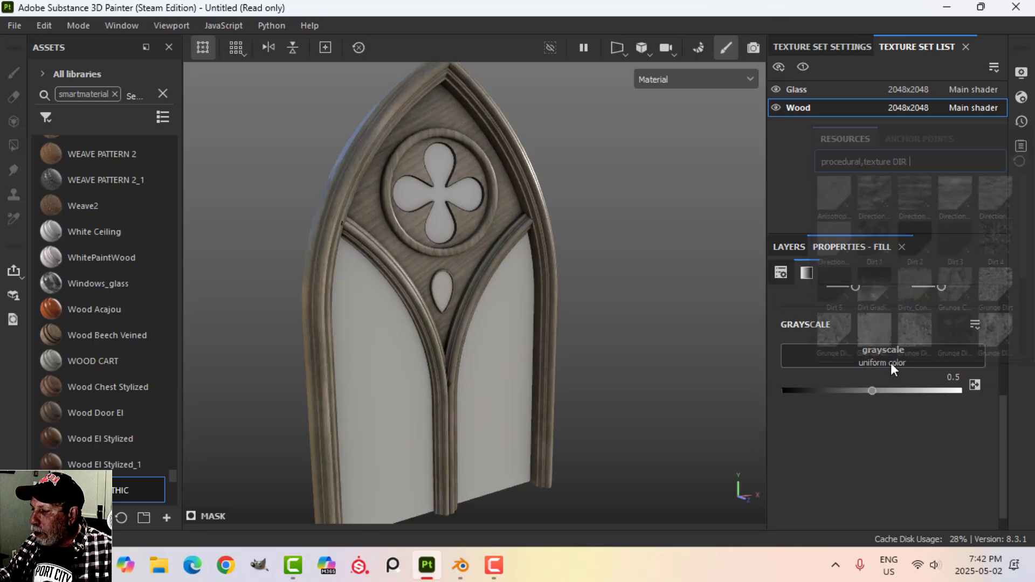
click(912, 200)
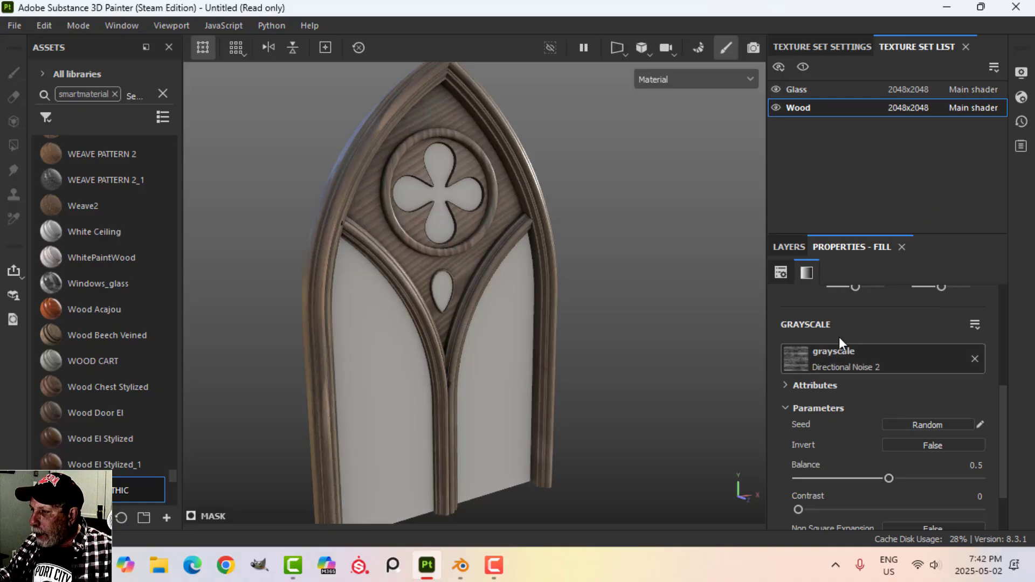
- Set the Directional Noise 2 fill's blend mode to Multiply and lower its opacity to 23
click(791, 247)
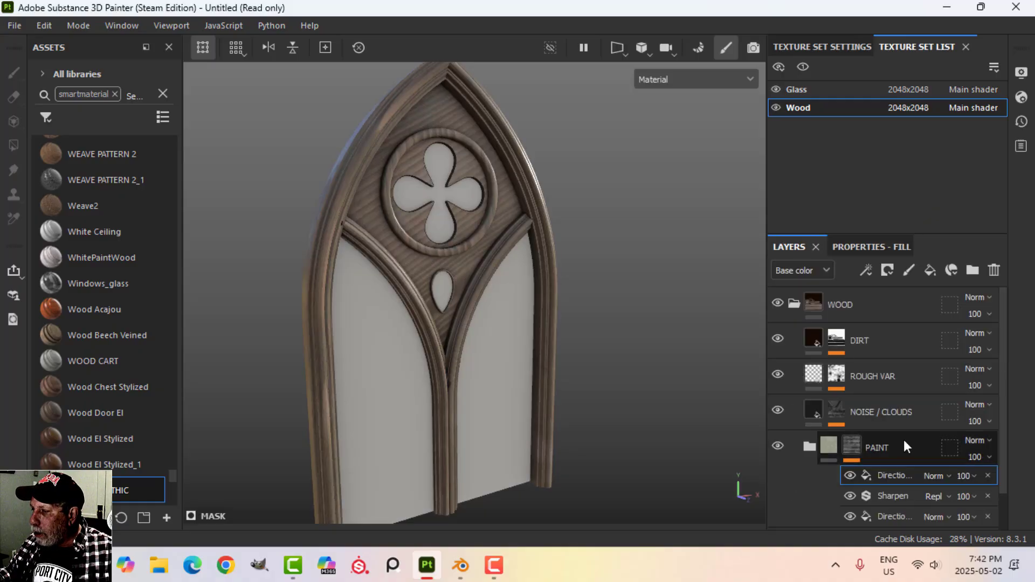
click(932, 475)
click(941, 78)
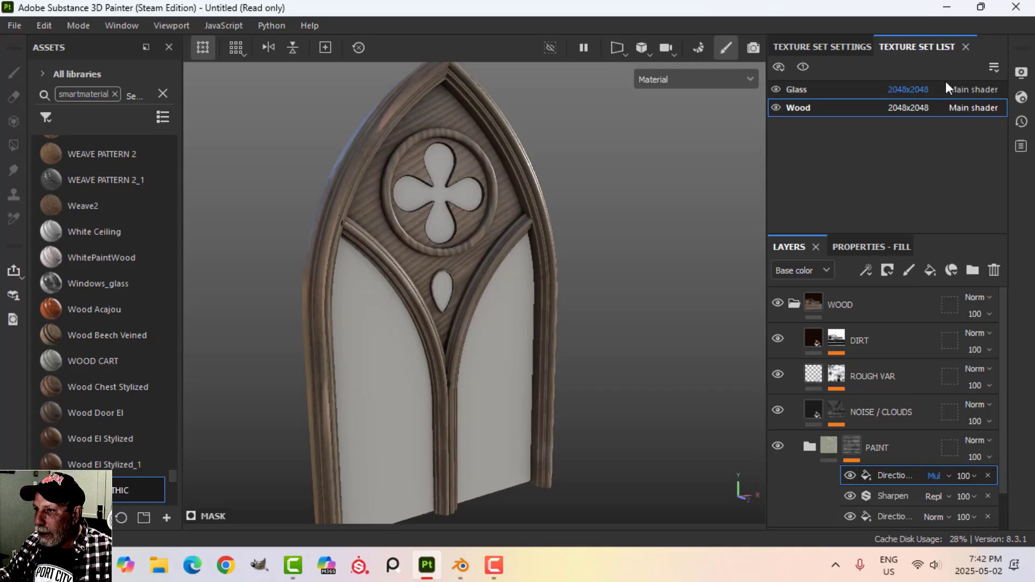
scroll(669, 297, up, 2)
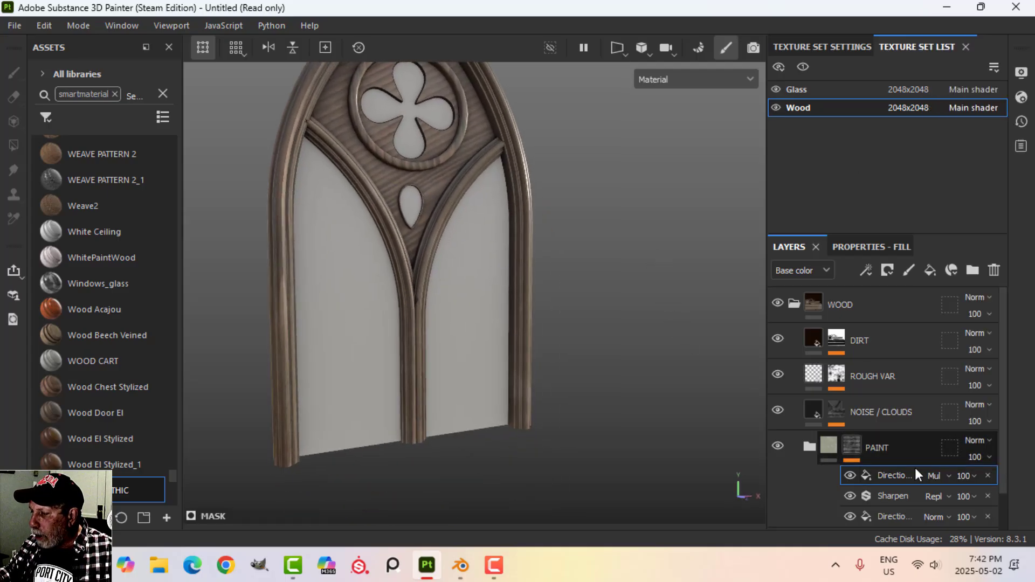
click(969, 477)
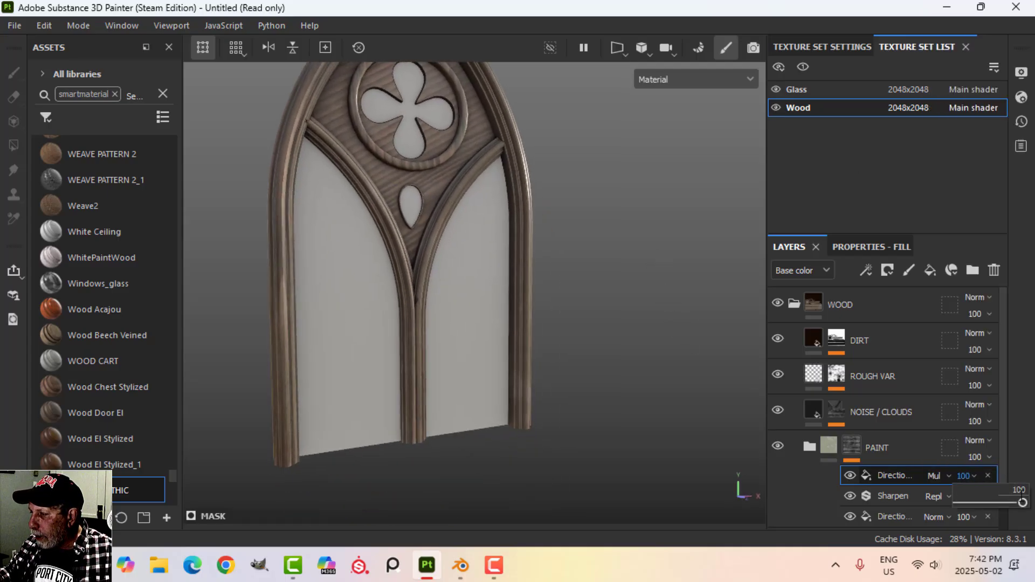
drag(1023, 502, 976, 504)
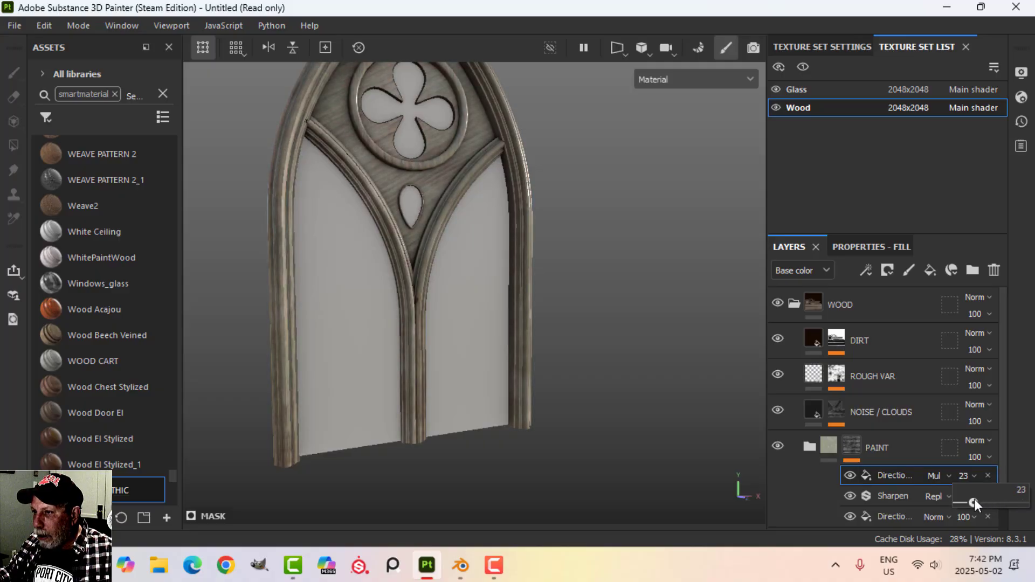
- Undo the opacity reduction on the Directional Noise 2 fill and set its balance to 0.8 instead
key(ctrl+z)
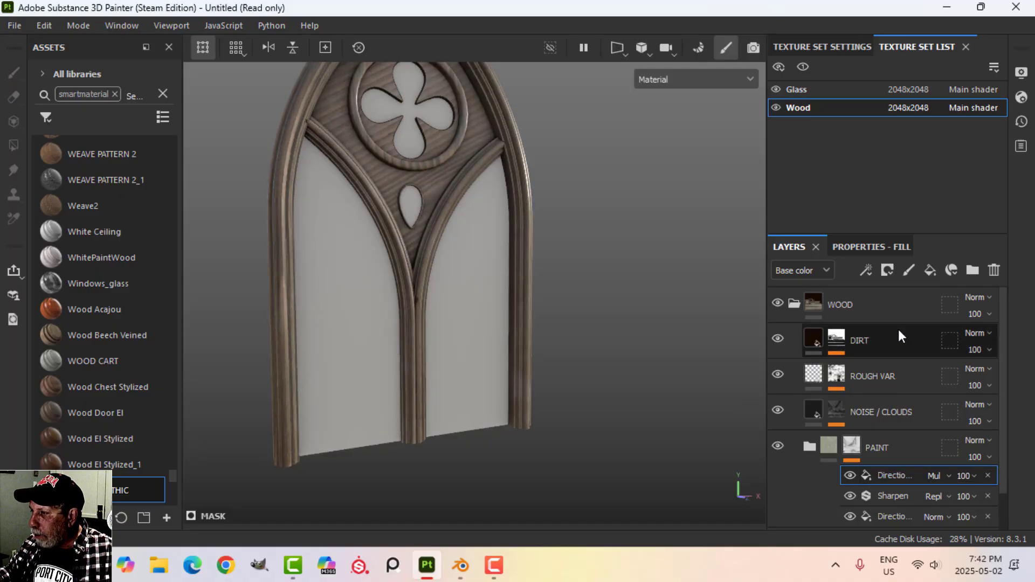
click(872, 247)
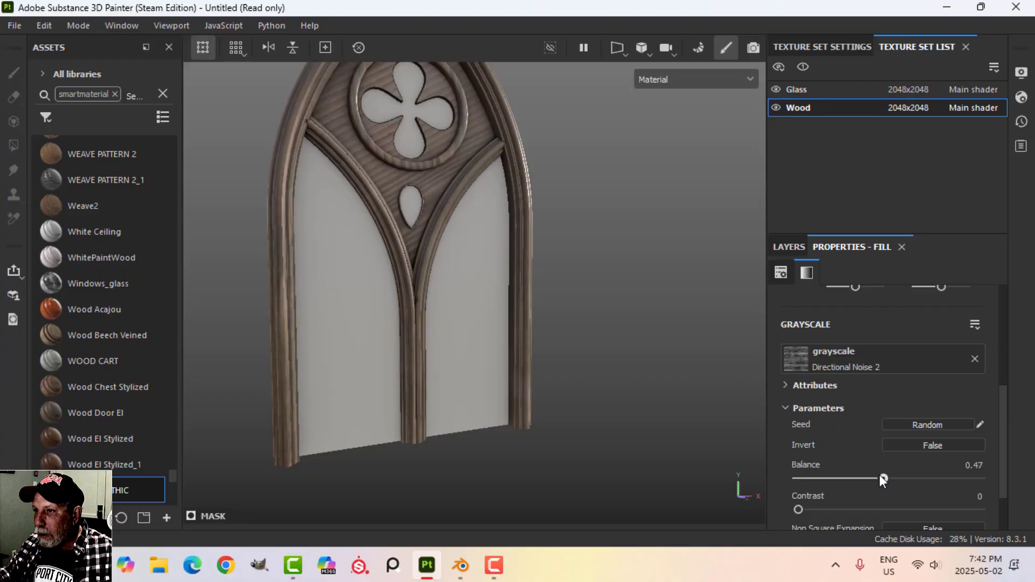
drag(858, 475, 944, 468)
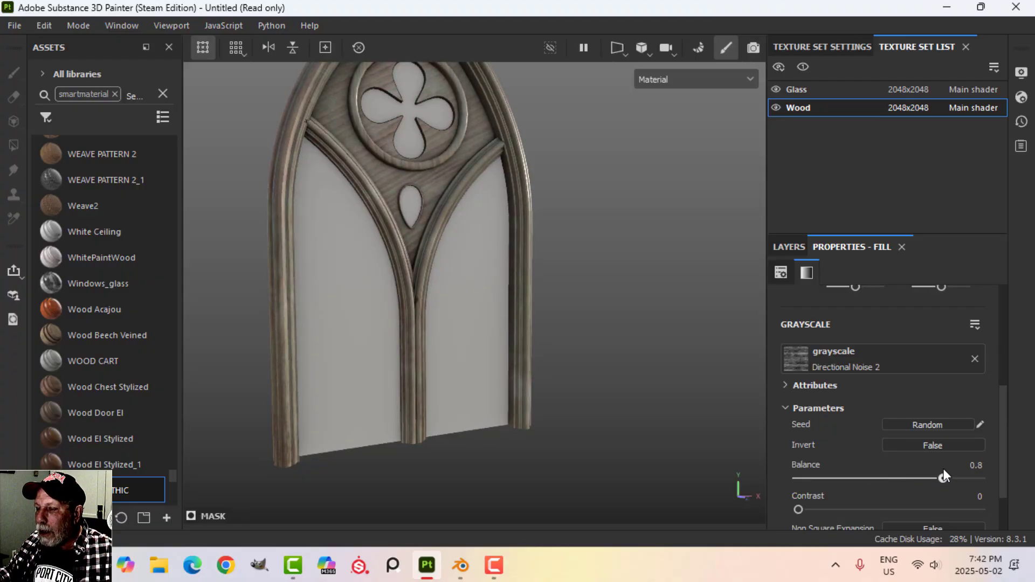
alt+drag(633, 365, 587, 314)
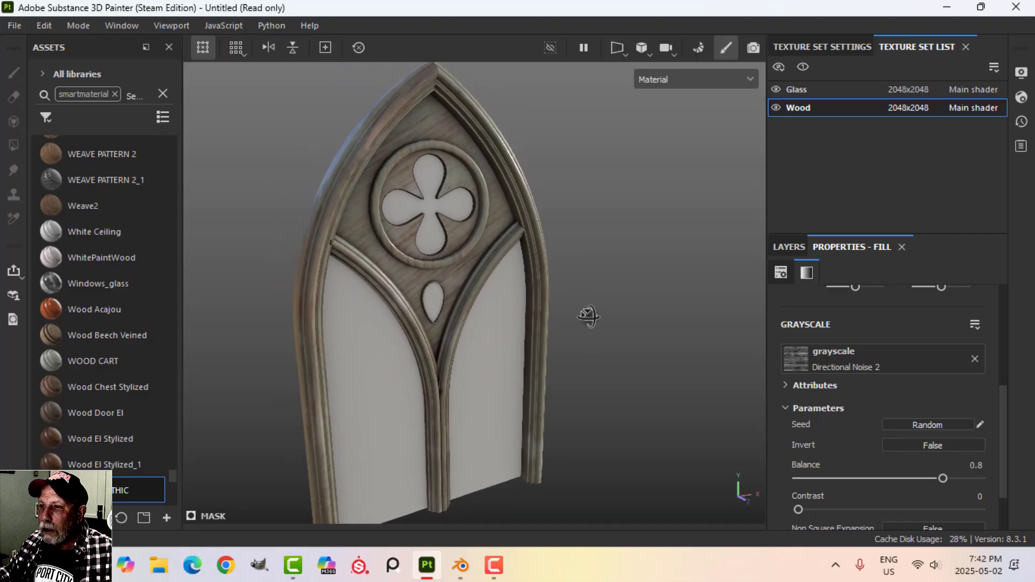
- Set the contrast of the Directional Noise 1 fill in the PAINT mask to 0.22
click(790, 248)
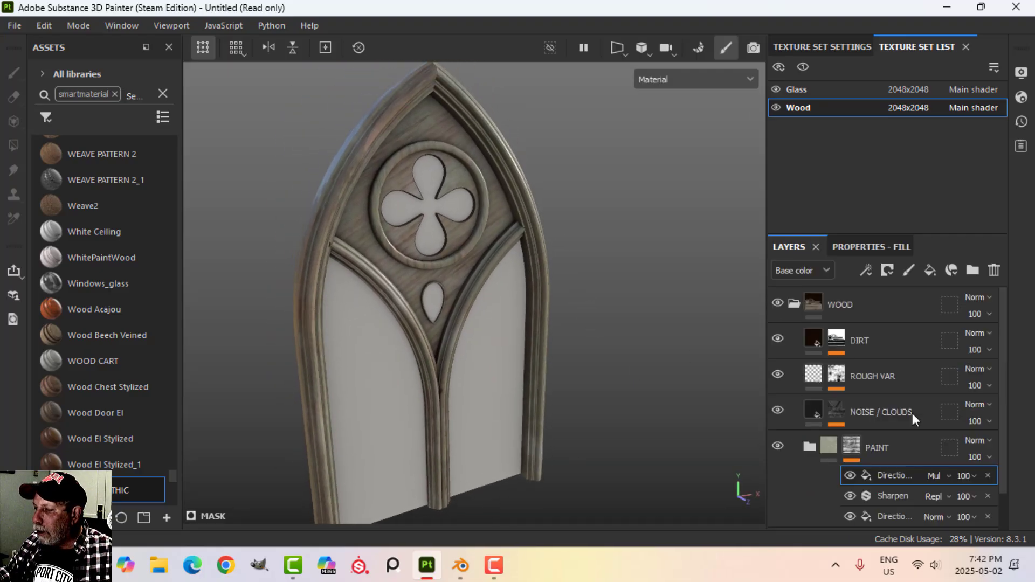
click(894, 515)
click(884, 247)
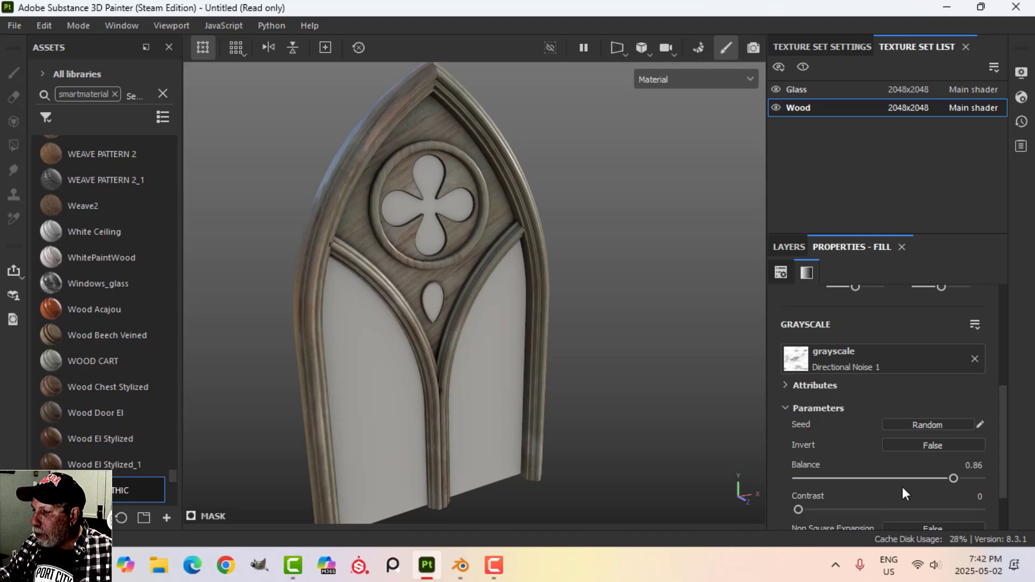
drag(802, 507, 837, 502)
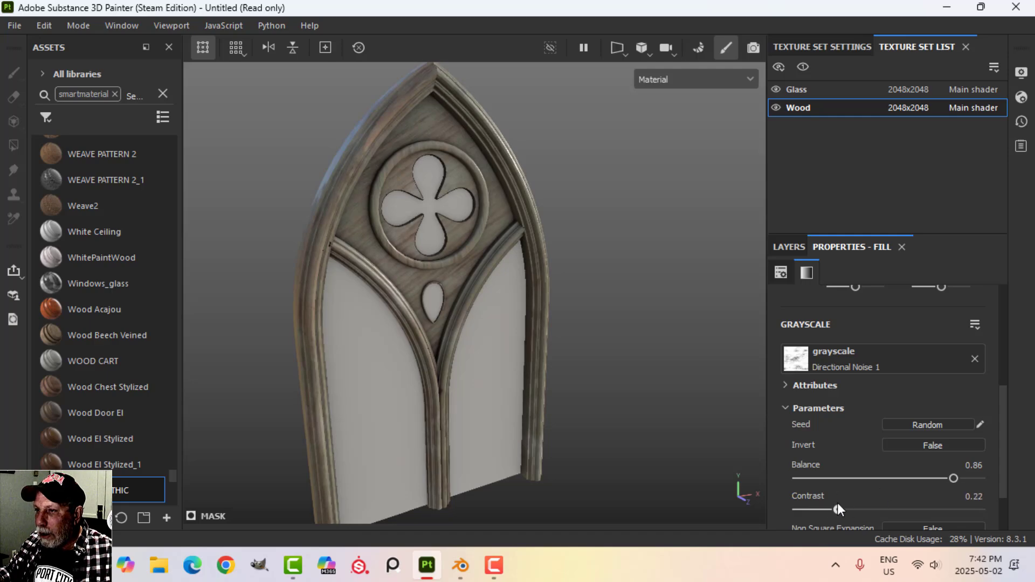
alt+drag(610, 340, 598, 372)
scroll(623, 377, up, 3)
scroll(622, 378, down, 3)
- Change the PAINT VAR layer's base color to the lighter, less saturated green-grey 999B88
click(789, 246)
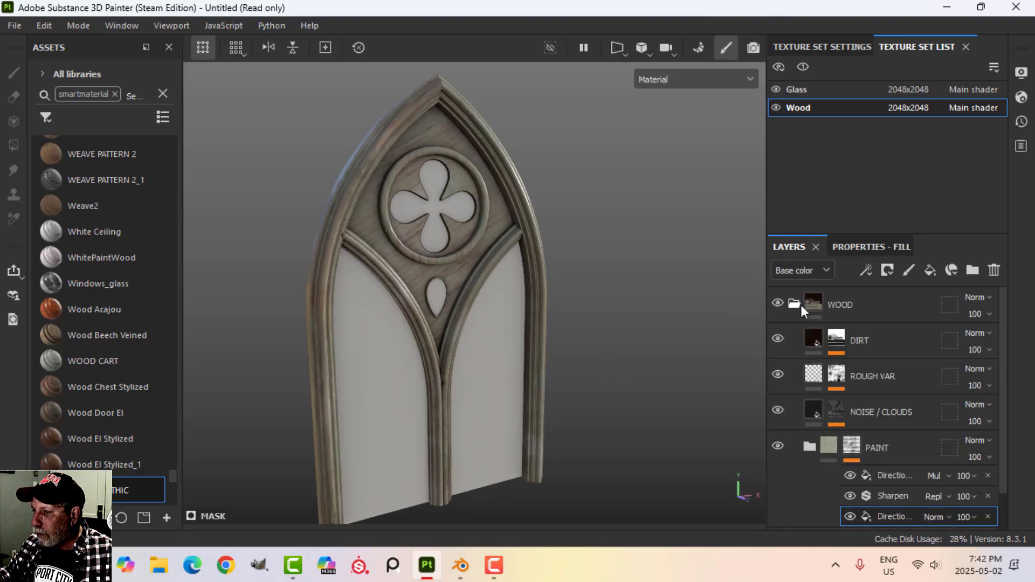
click(828, 446)
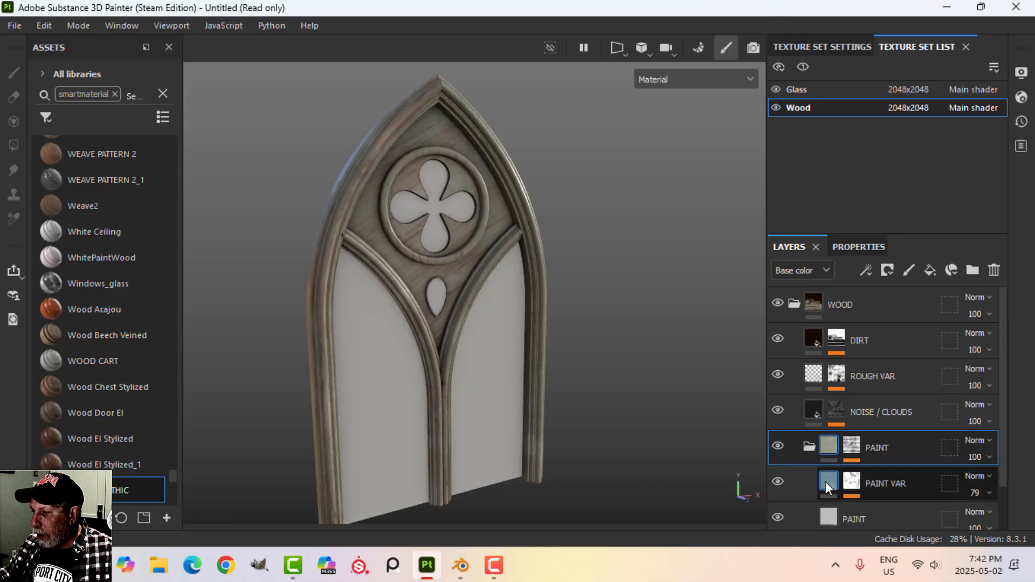
click(827, 487)
click(849, 247)
click(863, 458)
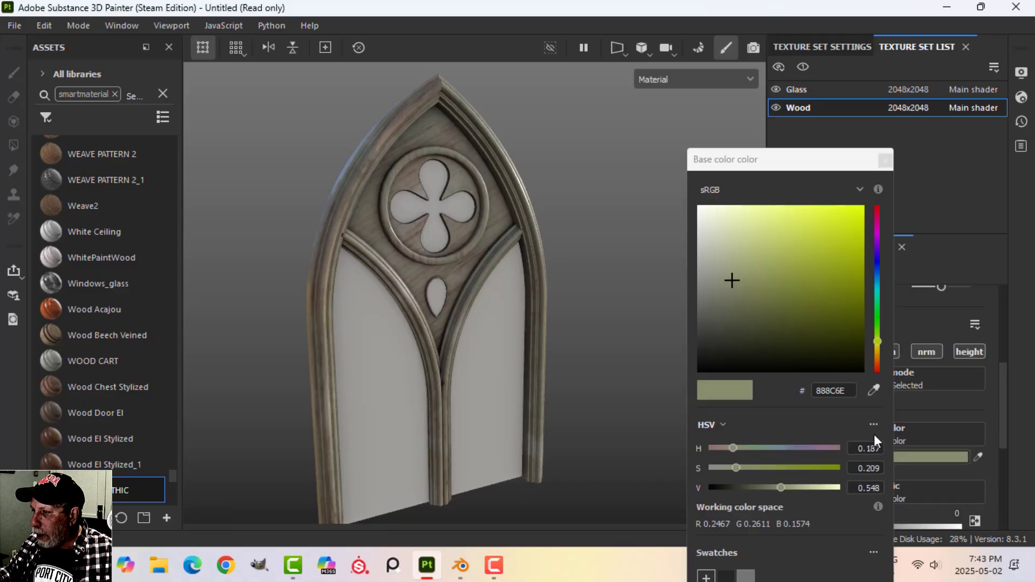
drag(732, 276, 718, 269)
alt+drag(532, 184, 654, 201)
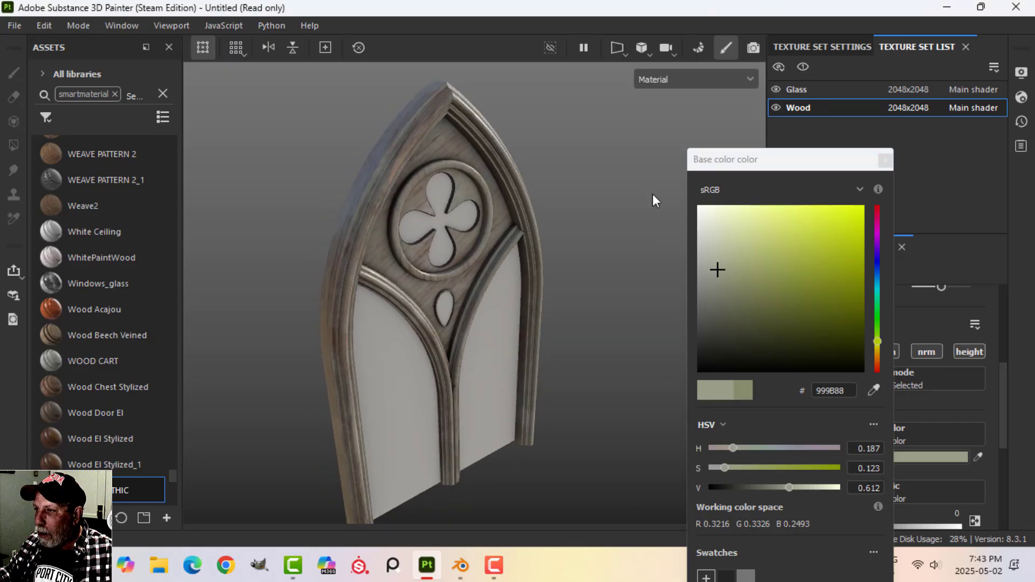
click(885, 161)
alt+drag(574, 270, 562, 225)
alt+drag(588, 302, 688, 309)
- Add a fill layer above DIRT with only the color and height channels enabled, and set its height to -0.0763
click(790, 246)
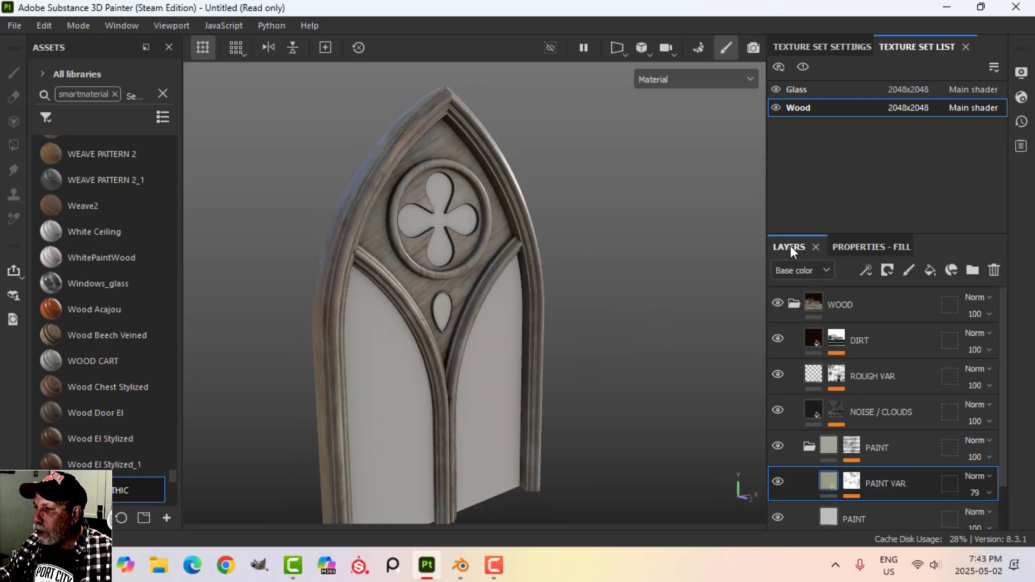
click(796, 305)
click(796, 304)
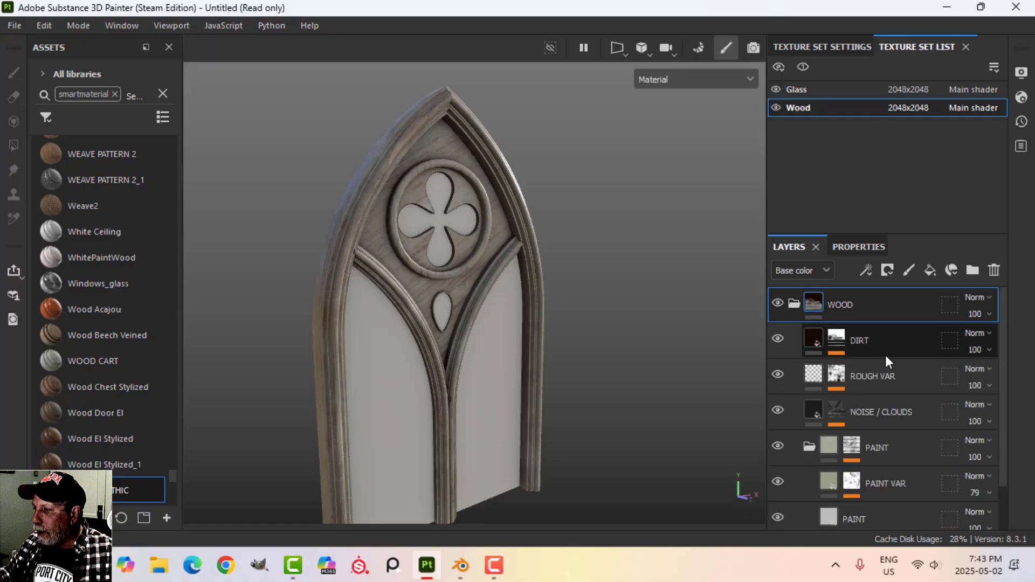
click(818, 341)
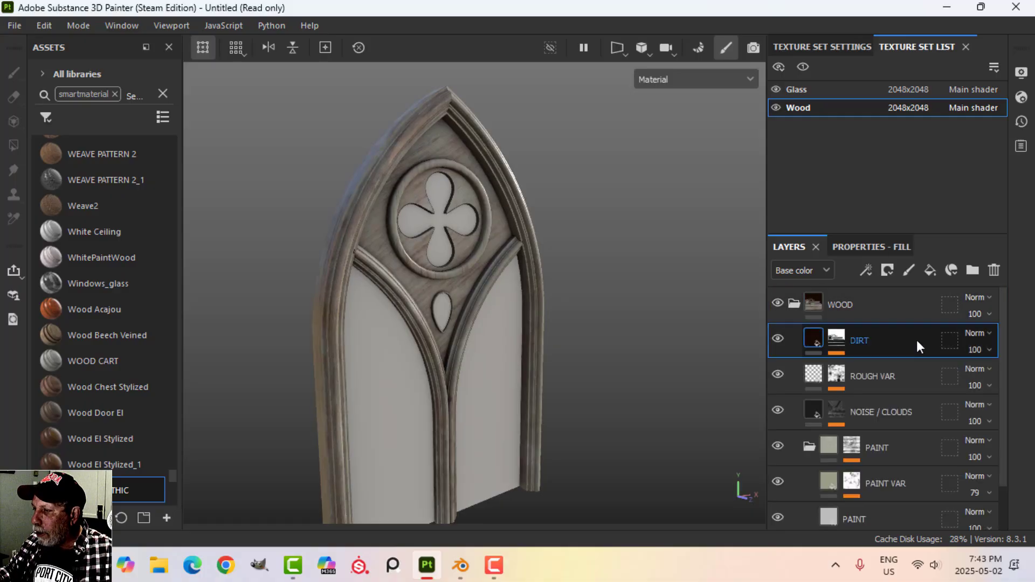
click(931, 270)
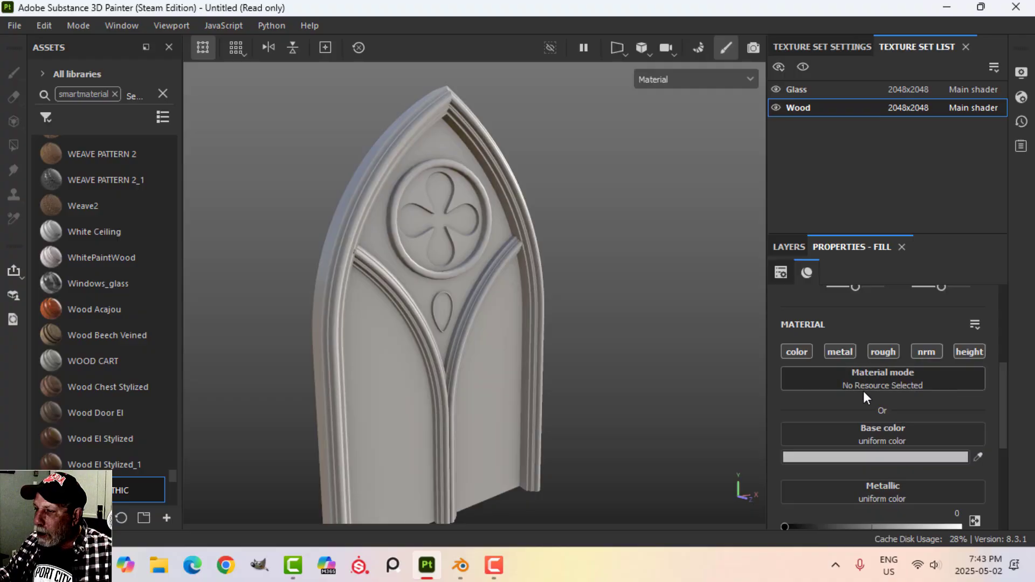
click(805, 357)
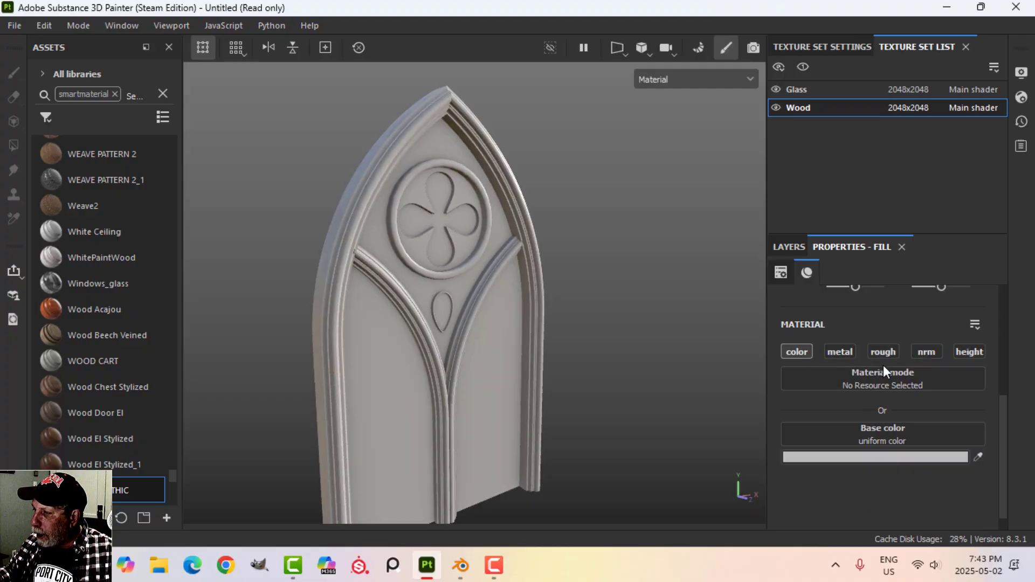
click(957, 352)
scroll(903, 526, down, 1)
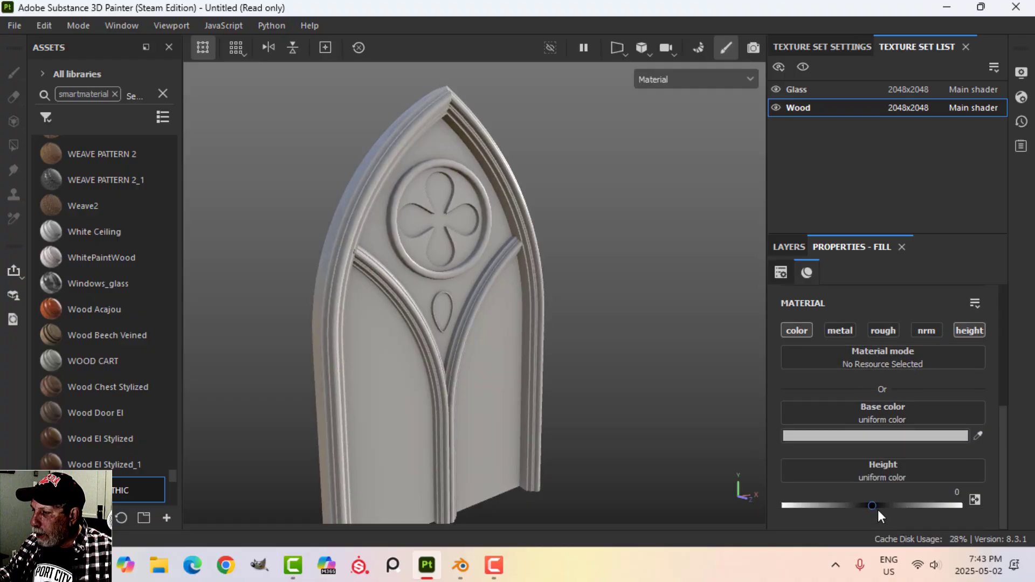
drag(869, 506, 865, 506)
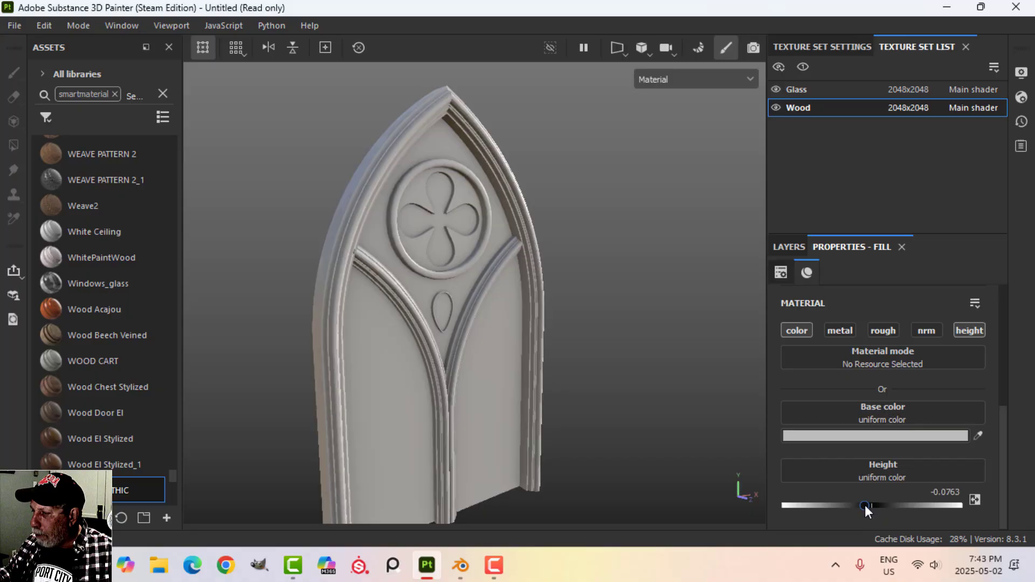
- Set the new fill layer's base color to the dark brown 220E05
click(867, 435)
drag(878, 371, 877, 364)
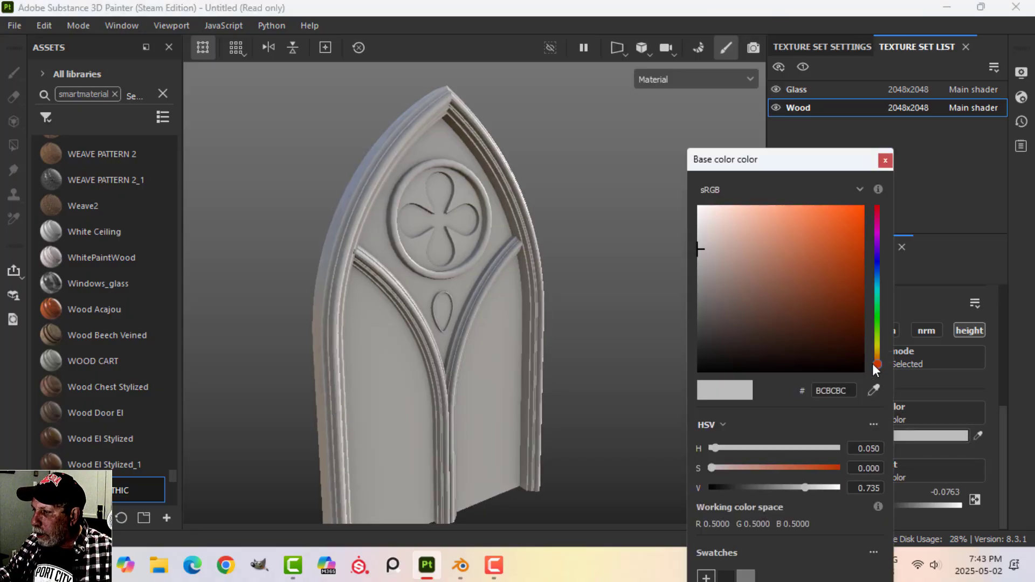
click(837, 347)
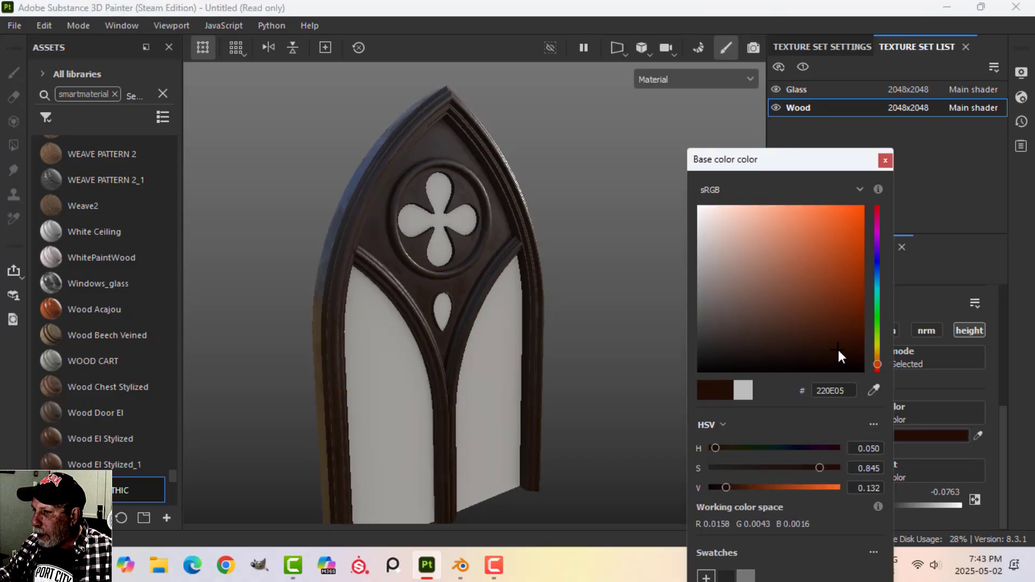
click(885, 162)
- Enable the roughness channel on the new fill layer and set its roughness to 0.6356
click(884, 331)
scroll(891, 493, down, 2)
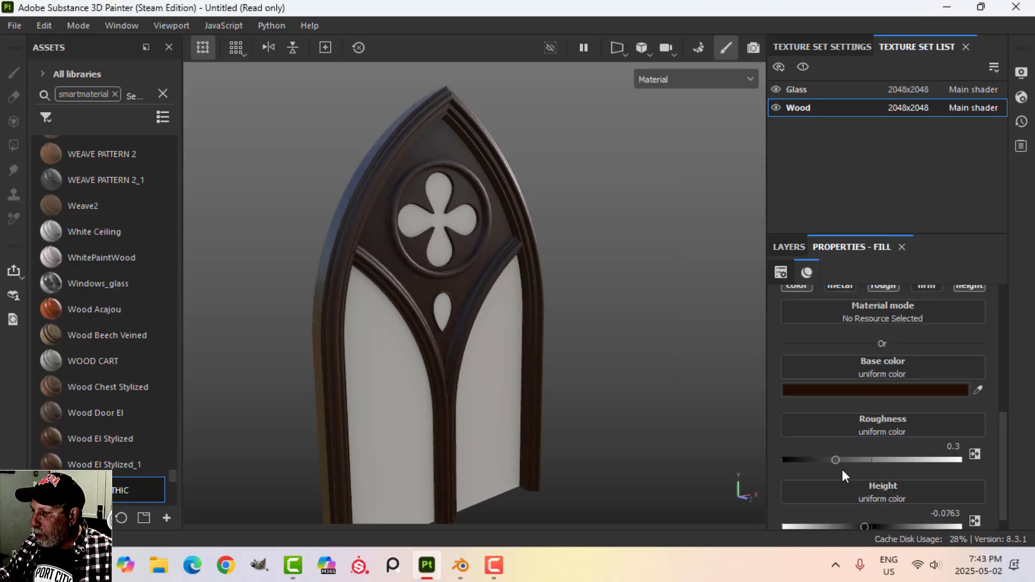
drag(865, 459, 897, 460)
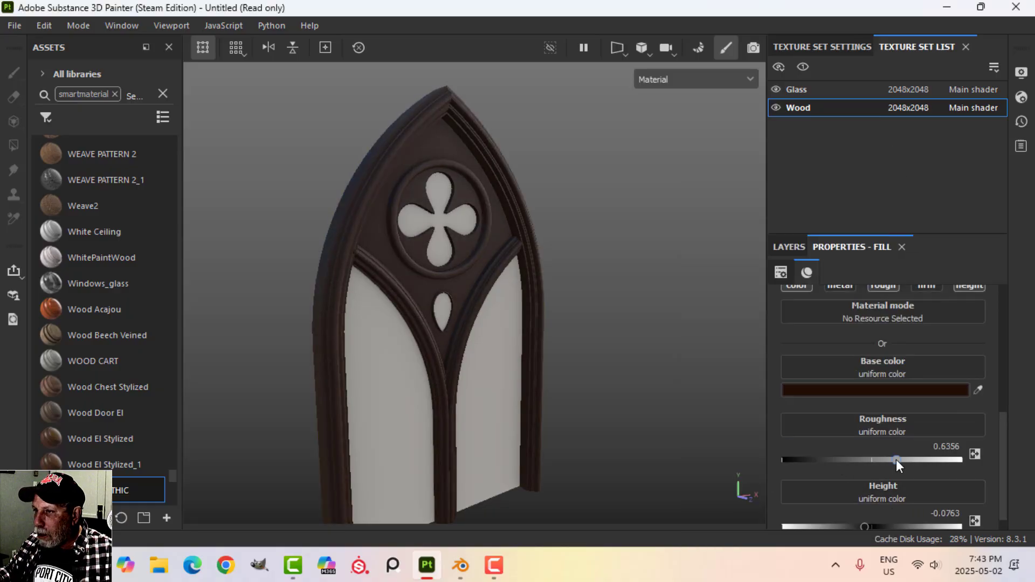
- Add a black mask to the new fill layer and put a Paint effect in that mask
click(792, 246)
click(827, 343)
click(889, 270)
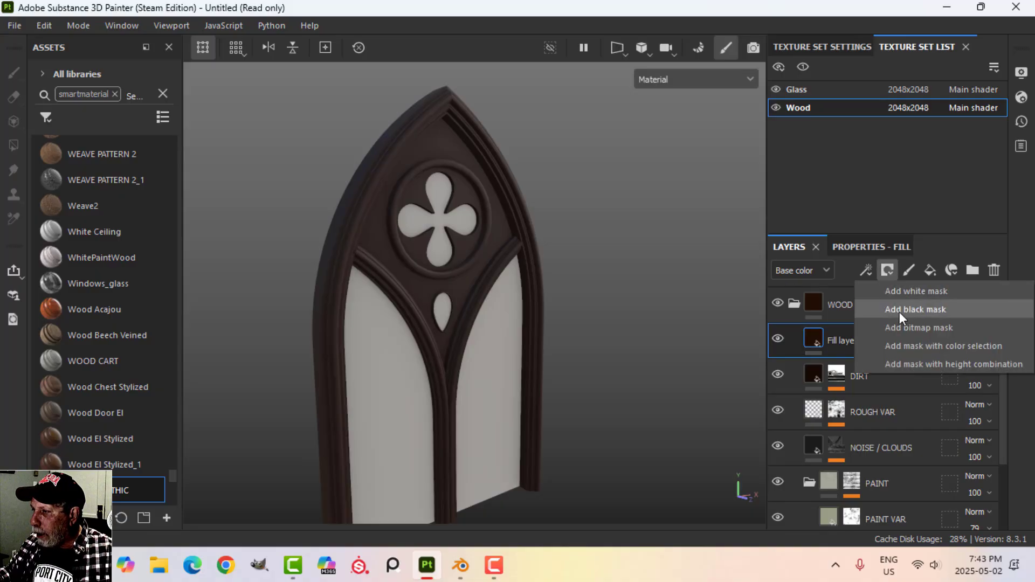
click(900, 312)
click(867, 269)
click(891, 306)
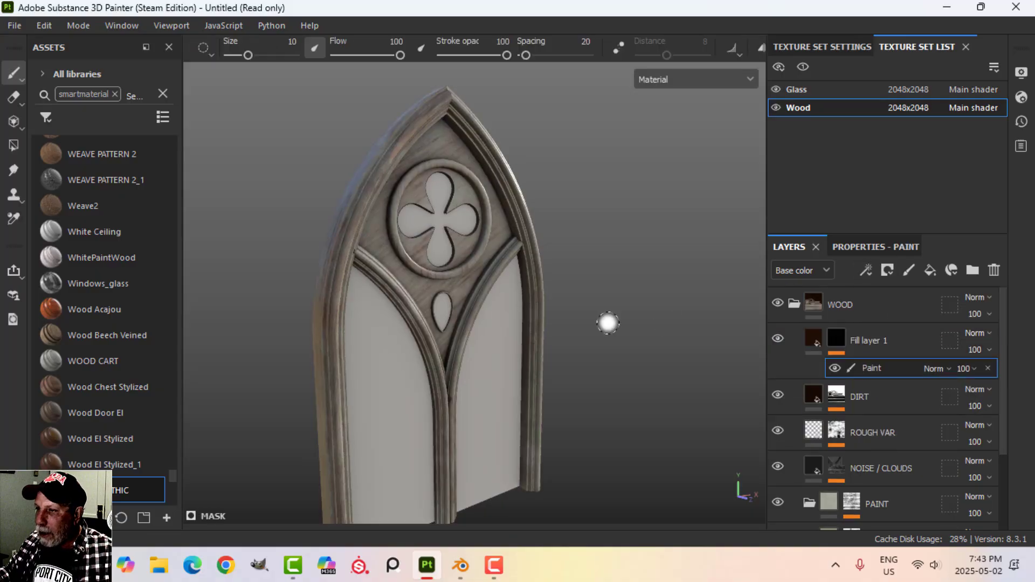
- Filter the assets to brushes without the smart material filter, search for DIRT and choose the Dirt 2 brush
click(48, 117)
click(72, 200)
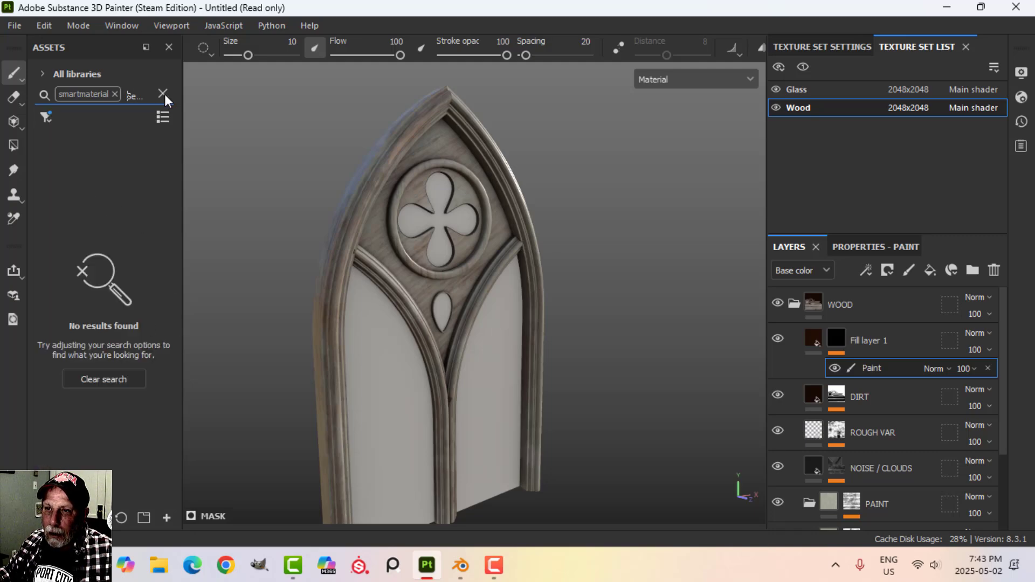
click(115, 94)
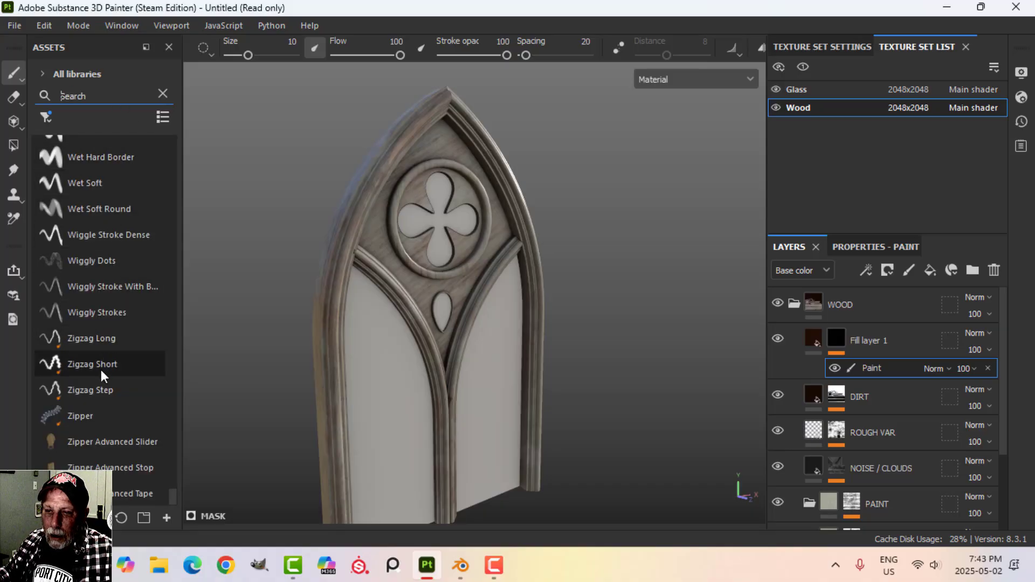
scroll(97, 309, up, 10)
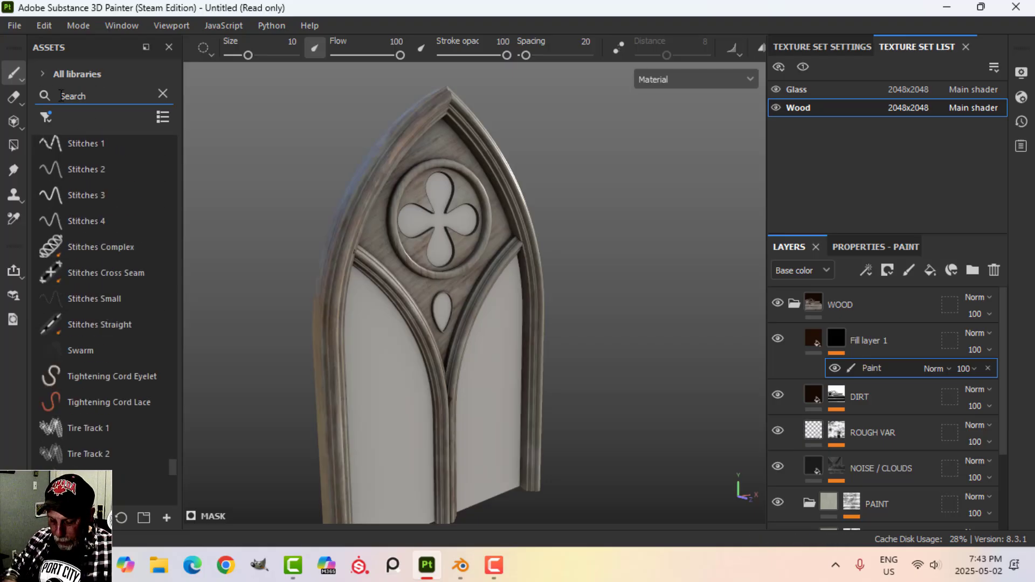
click(60, 96)
text(DIRT)
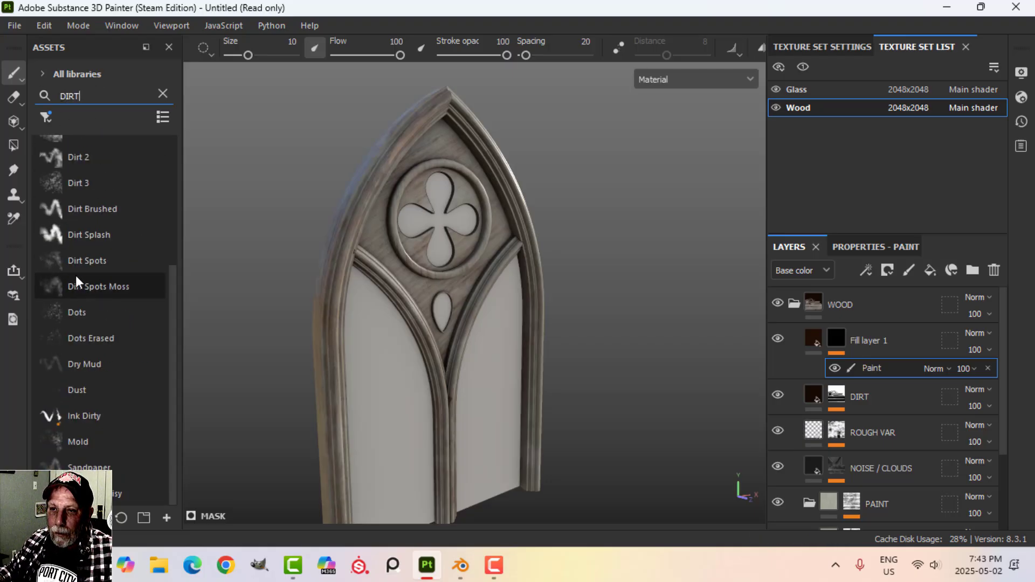
scroll(377, 268, up, 4)
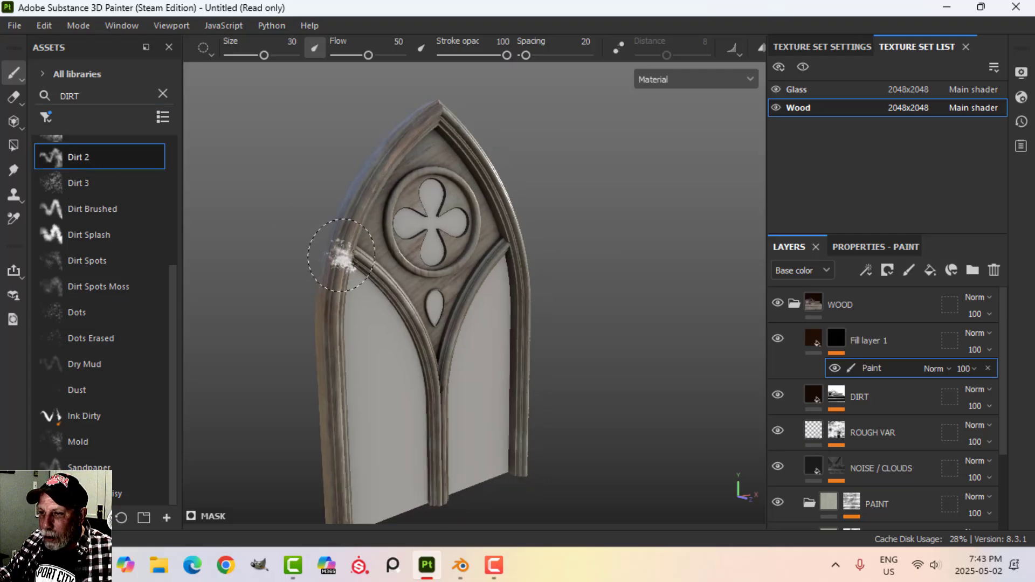
- Test a Dirt 2 dab on the window frame, undo it, and make Fill layer 1's height more negative
click(356, 212)
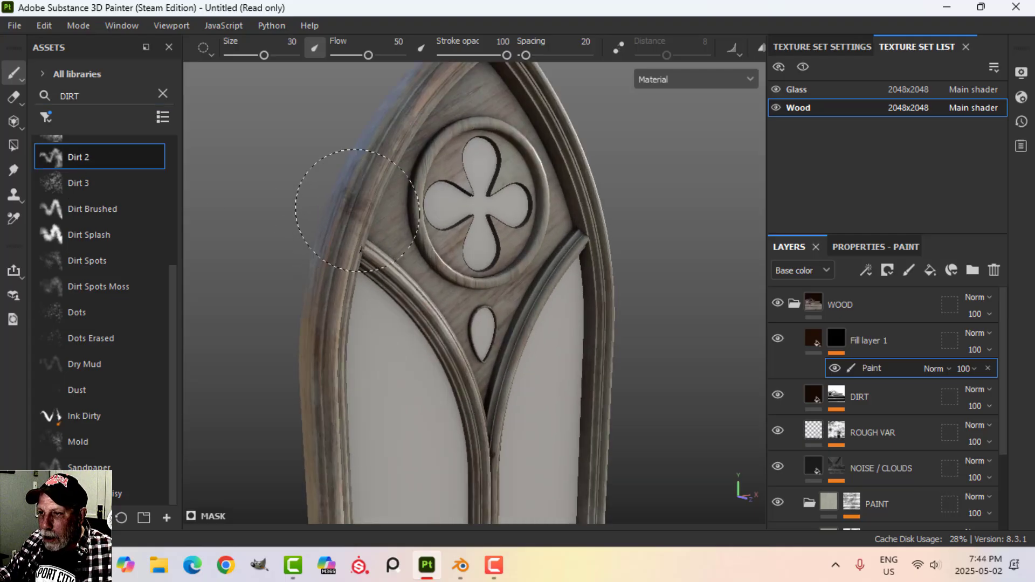
key(ctrl+z)
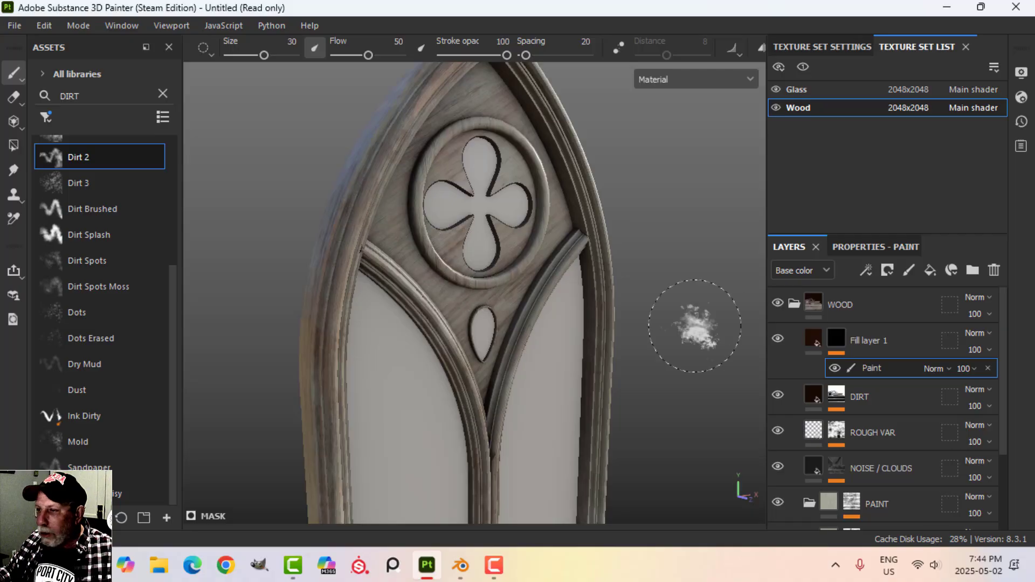
click(815, 337)
click(862, 247)
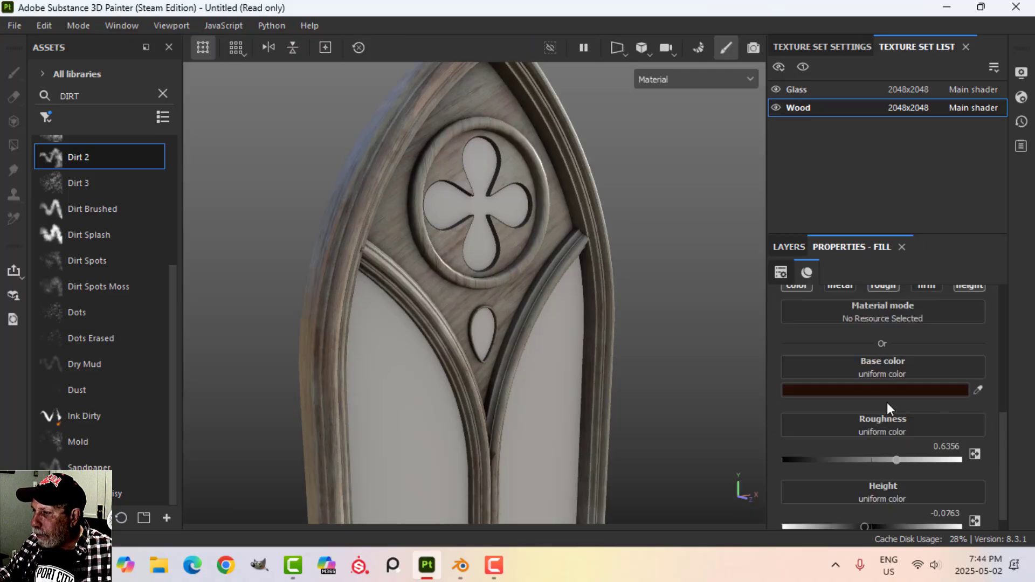
scroll(875, 512, down, 1)
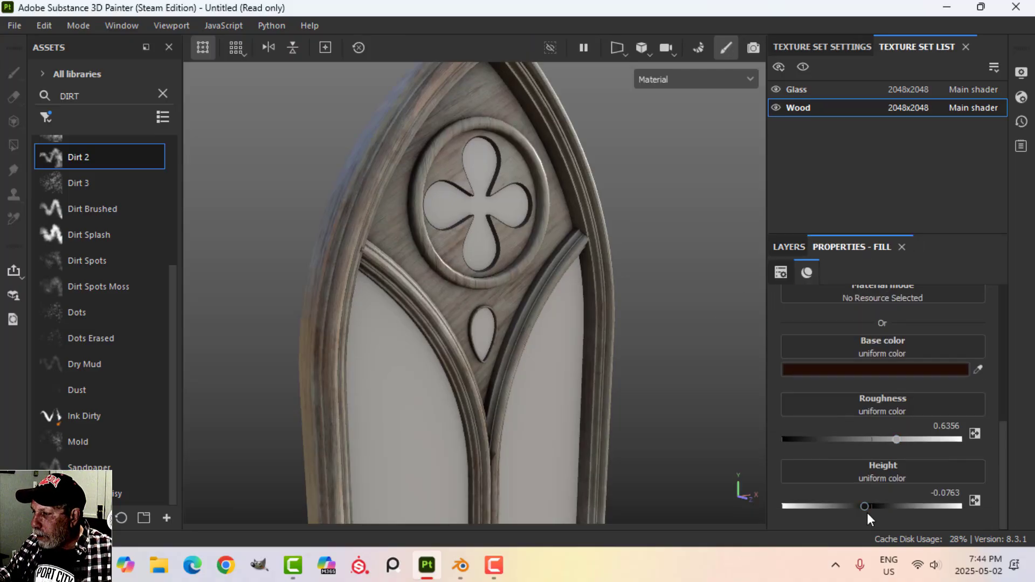
drag(865, 508, 855, 506)
- Set the Dirt 2 brush to size 16.13 and flow 100, and test a dab on the frame in Fill layer 1's mask
click(779, 247)
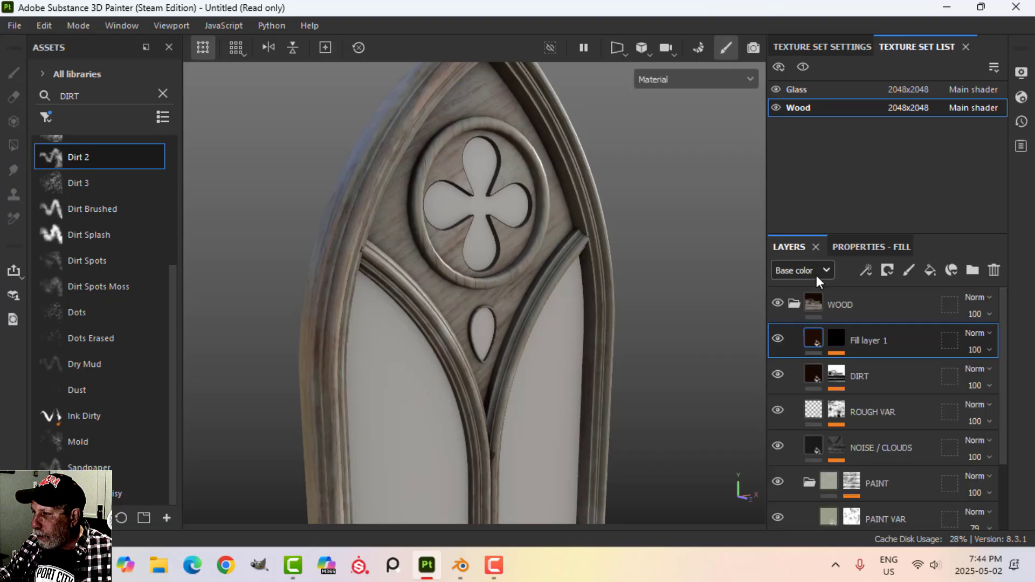
click(837, 338)
key(1)
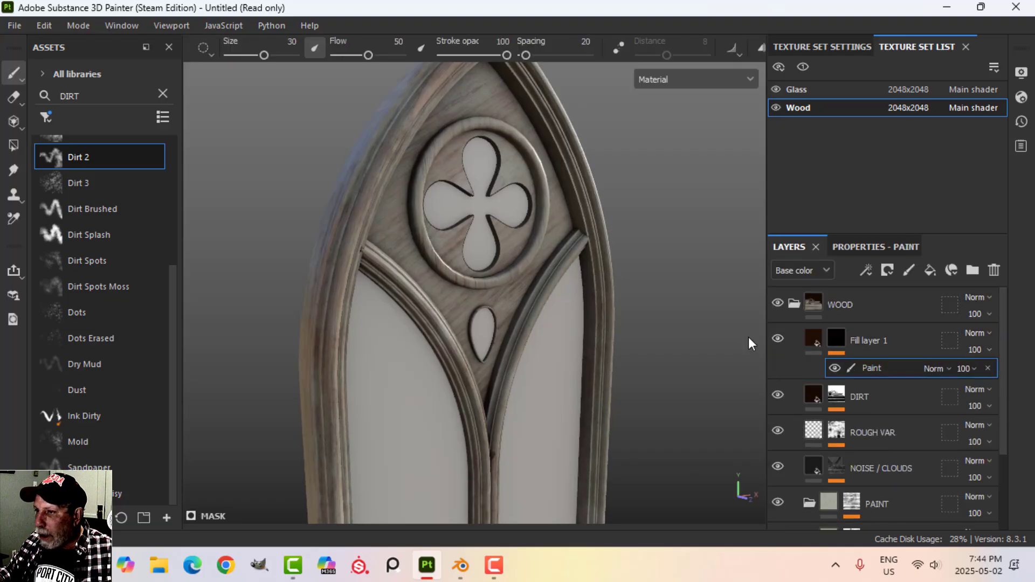
click(383, 197)
ctrl+right_drag(384, 195, 381, 195)
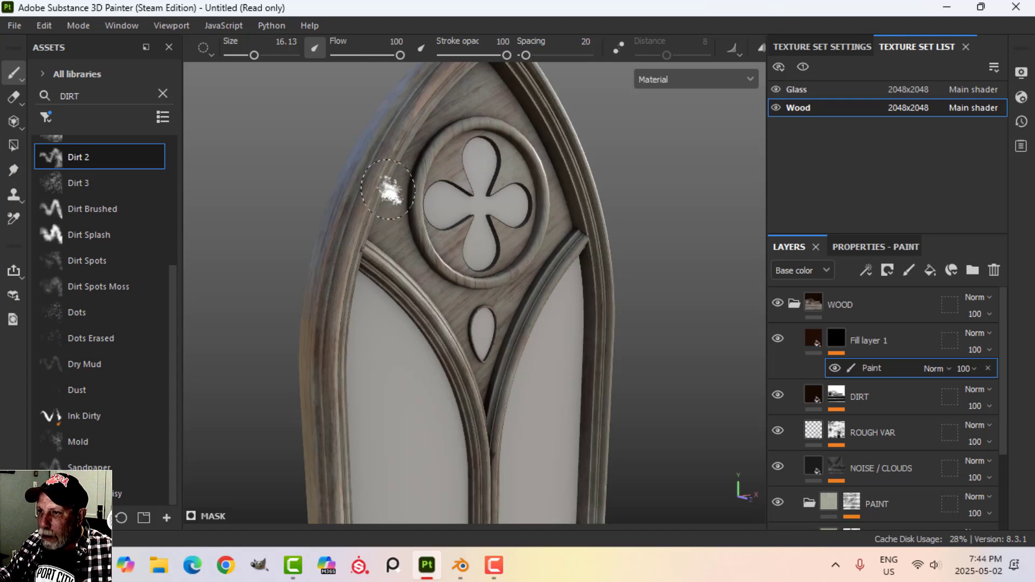
click(374, 167)
alt+drag(437, 248, 402, 261)
- Restrict Fill layer 1's material to the height channel only
click(868, 340)
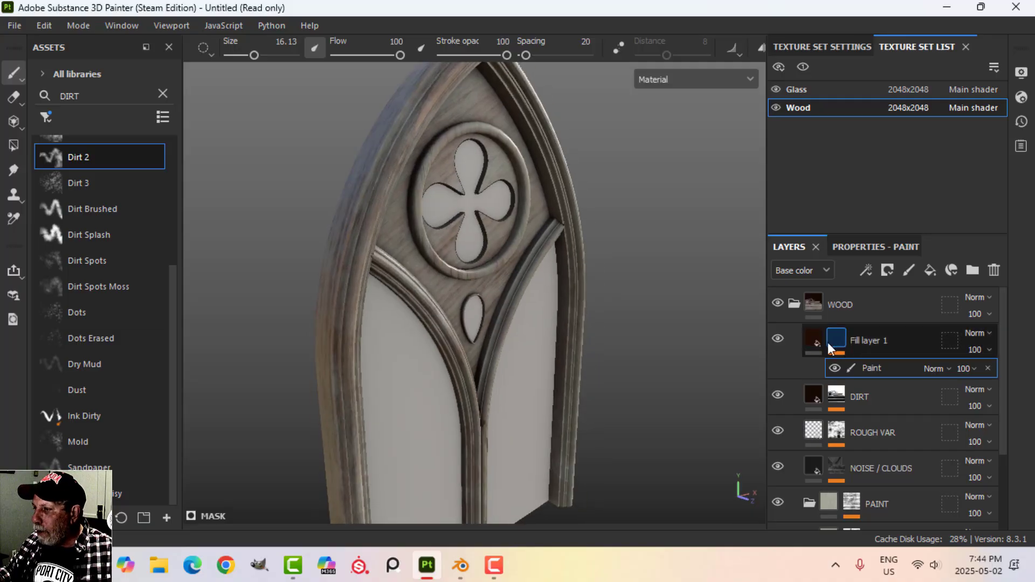
click(858, 247)
scroll(872, 368, up, 2)
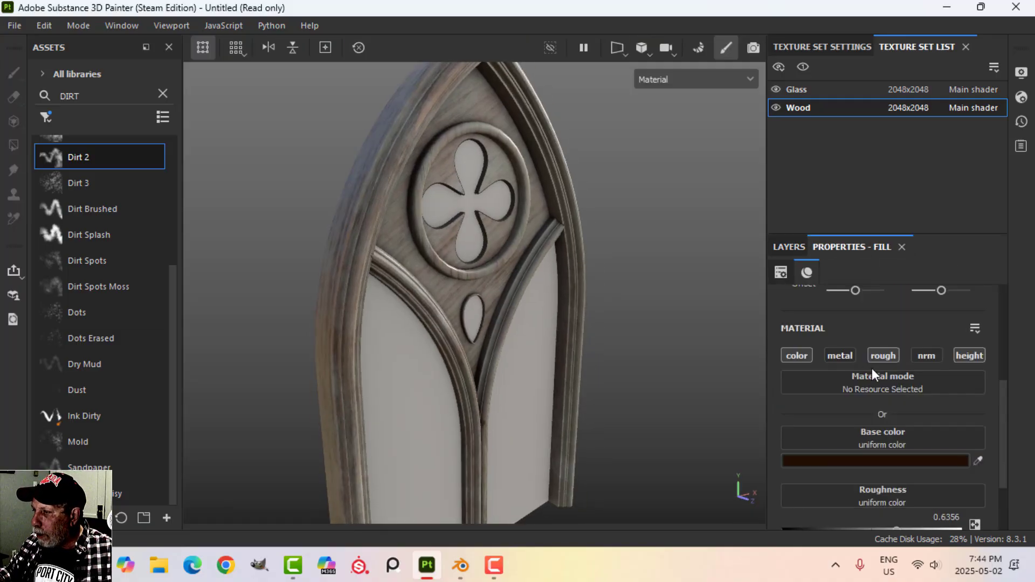
click(971, 356)
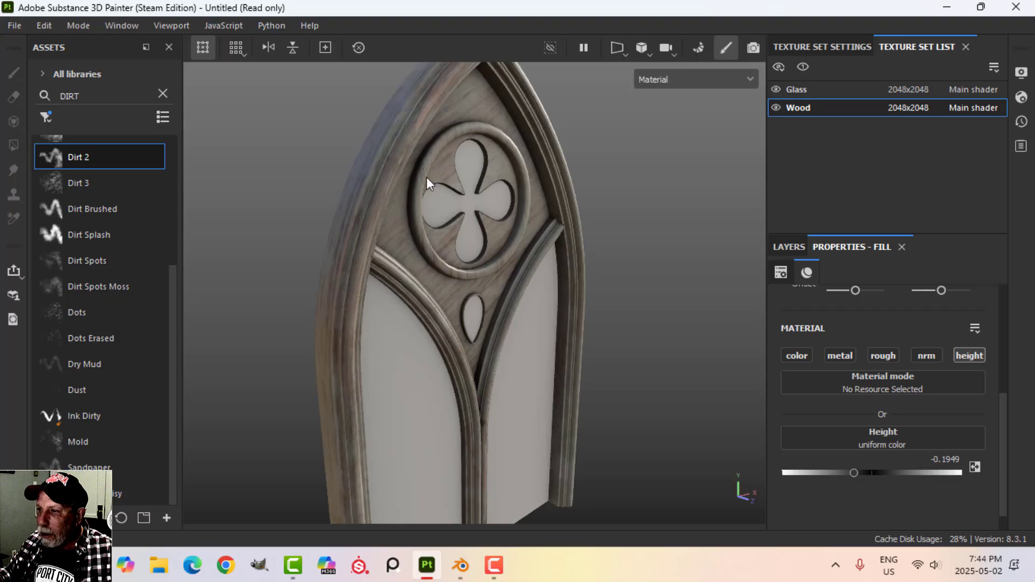
- Paint Dirt 2 dents in Fill layer 1's mask on the outer frame and inner arch, reducing the brush to about size 11
click(789, 247)
right_click(837, 342)
click(862, 367)
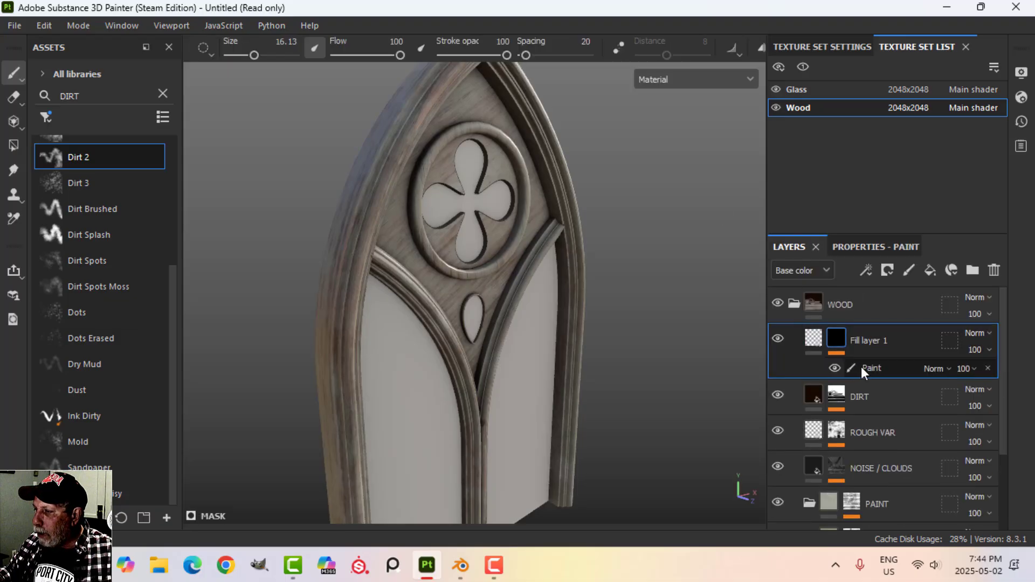
click(417, 233)
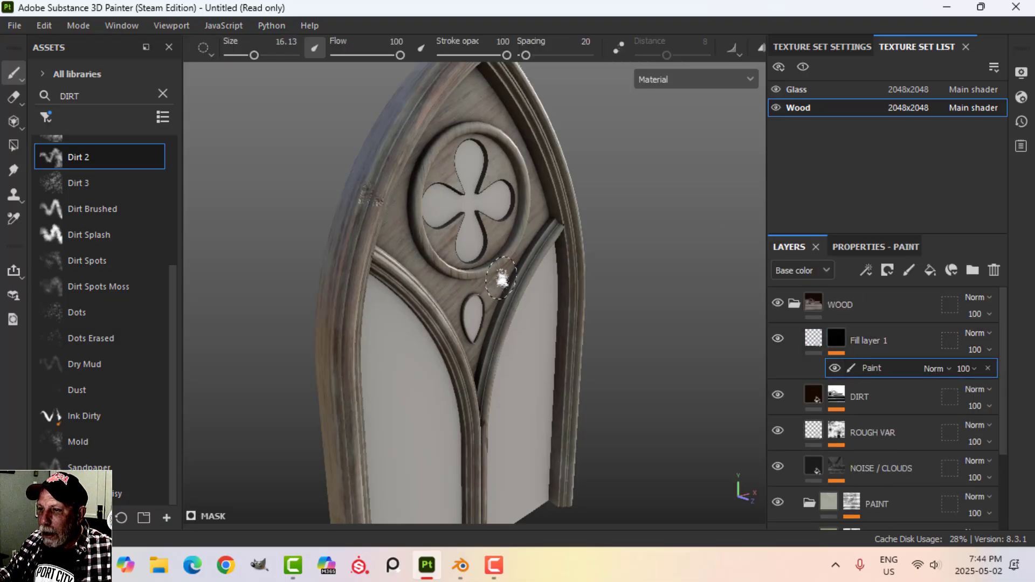
alt+drag(502, 279, 446, 268)
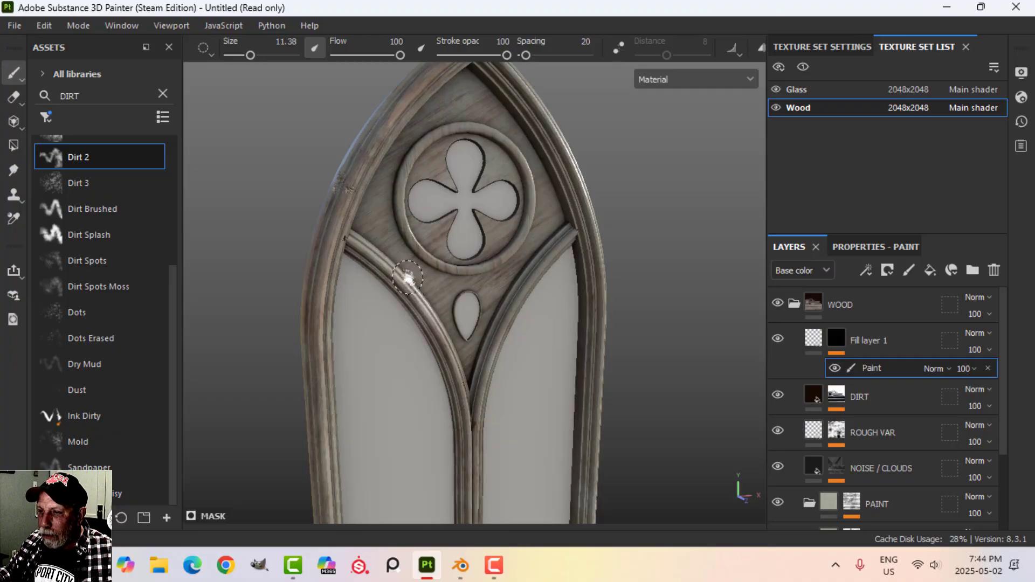
alt+drag(462, 312, 453, 270)
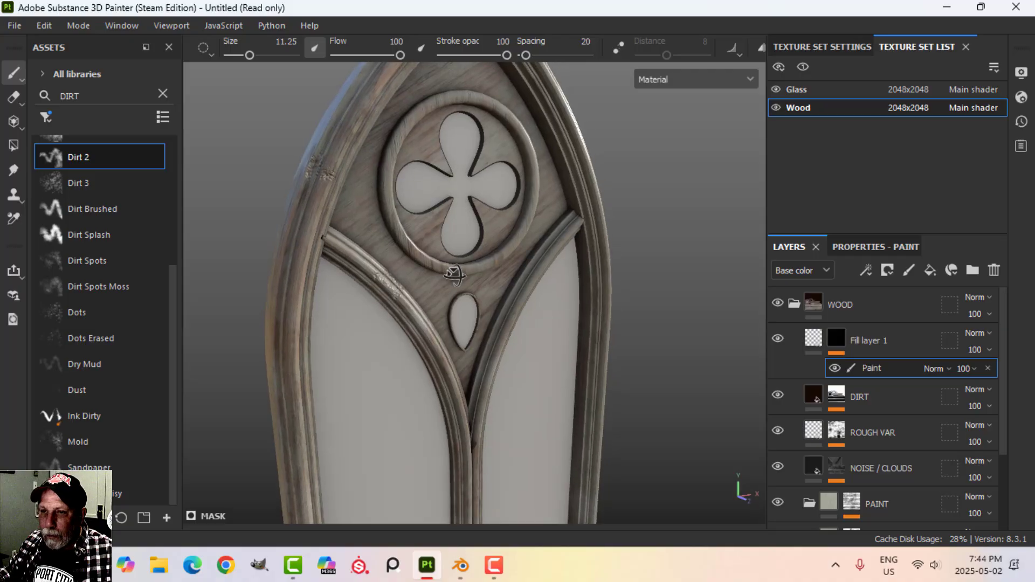
- Choose the Dirt Splash brush, enlarge it to size 38.12 and stamp damage on the panel beside the quatrefoil ring
click(88, 237)
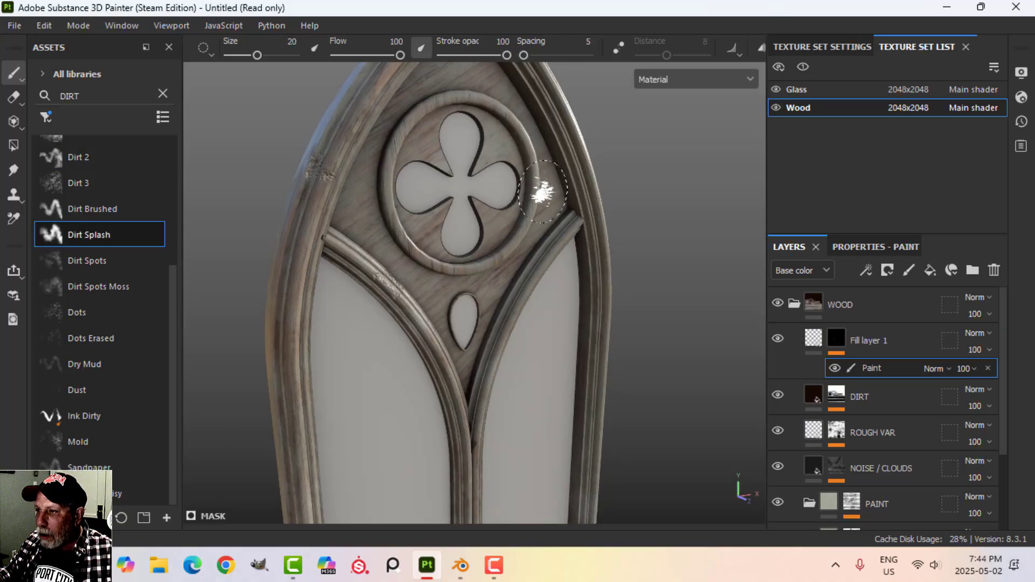
ctrl+right_drag(543, 192, 543, 191)
click(544, 186)
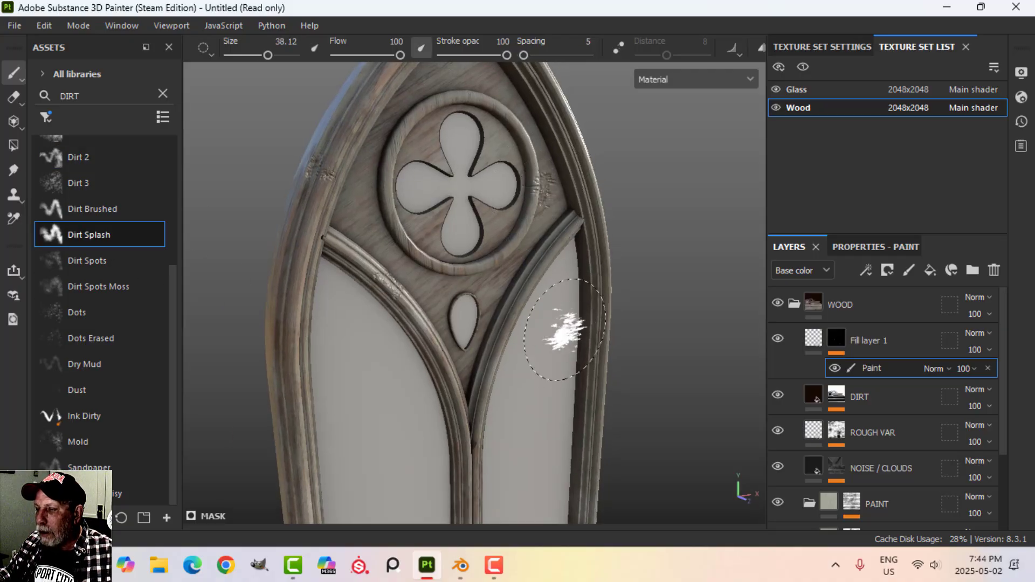
mouse_move(537, 366)
alt+mouse_down()
mouse_move(558, 366)
mouse_move(529, 298)
mouse_move(488, 315)
alt+mouse_up()
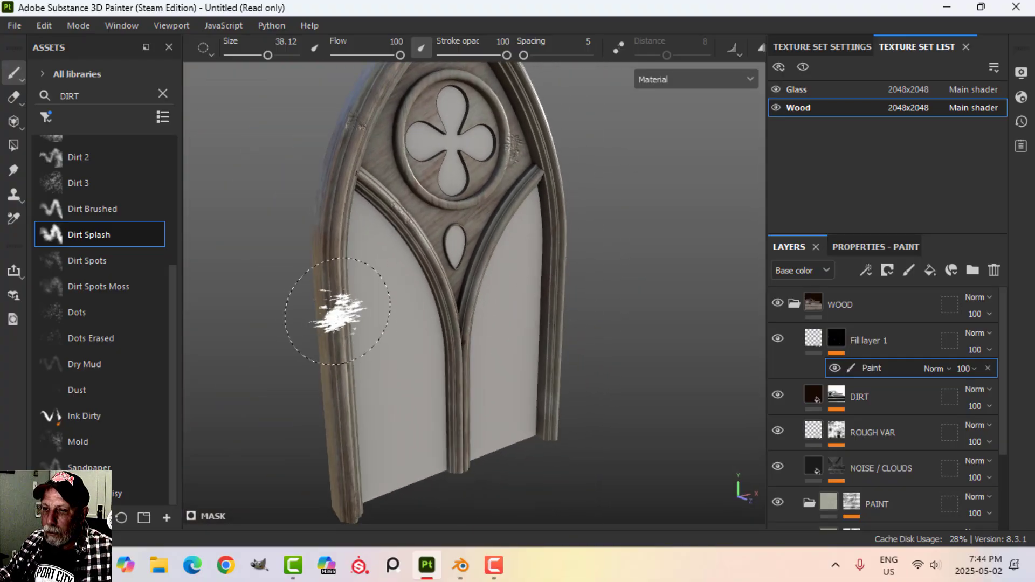
- Choose the Dots brush, stamp pitted damage along the outer frame and near its apex, and rotate the environment lighting to check it
click(70, 313)
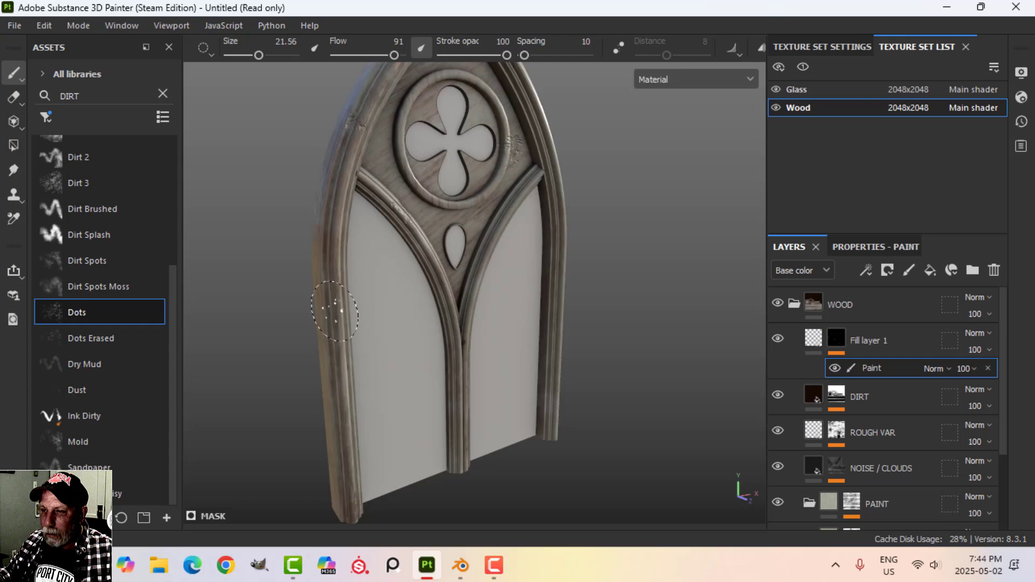
alt+drag(369, 367, 435, 270)
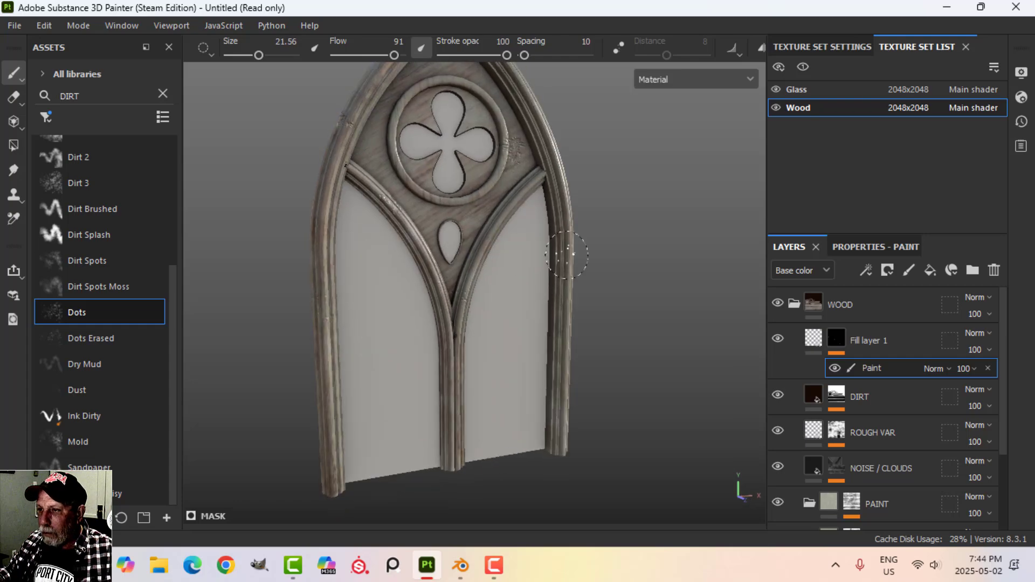
alt+drag(566, 255, 538, 255)
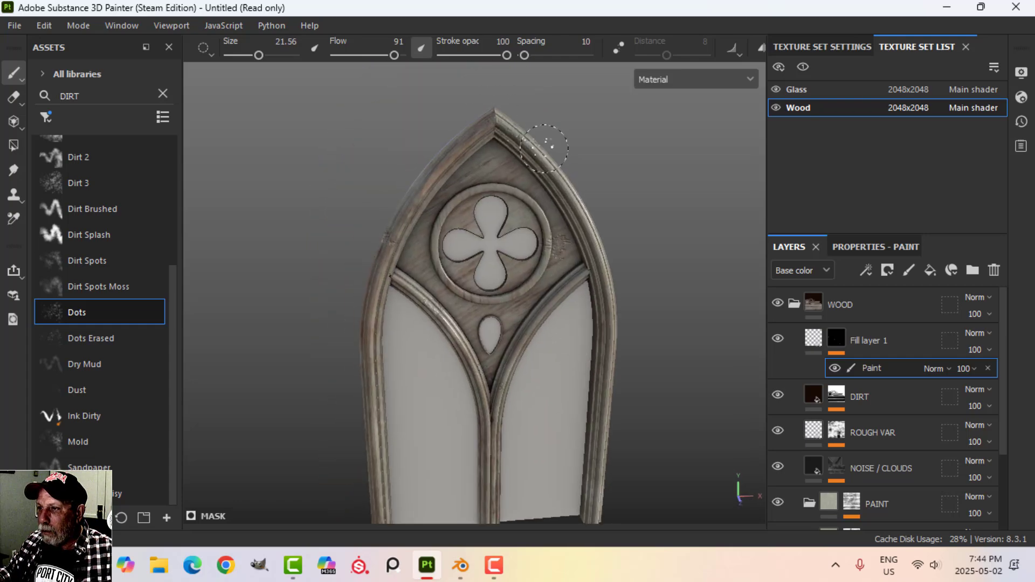
mouse_move(545, 149)
alt+mouse_down()
mouse_move(599, 220)
mouse_move(626, 194)
mouse_move(610, 201)
mouse_move(615, 210)
alt+mouse_up()
scroll(615, 206, down, 2)
scroll(620, 211, up, 3)
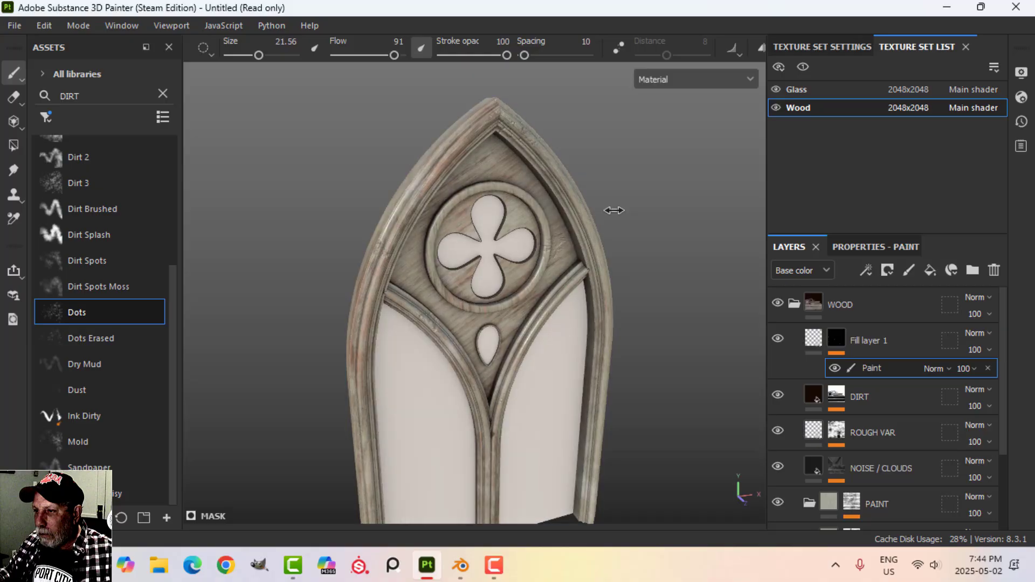
shift+right_drag(615, 210, 603, 214)
alt+drag(601, 226, 569, 251)
- Rename Fill layer 1 as DAMAGE
click(826, 344)
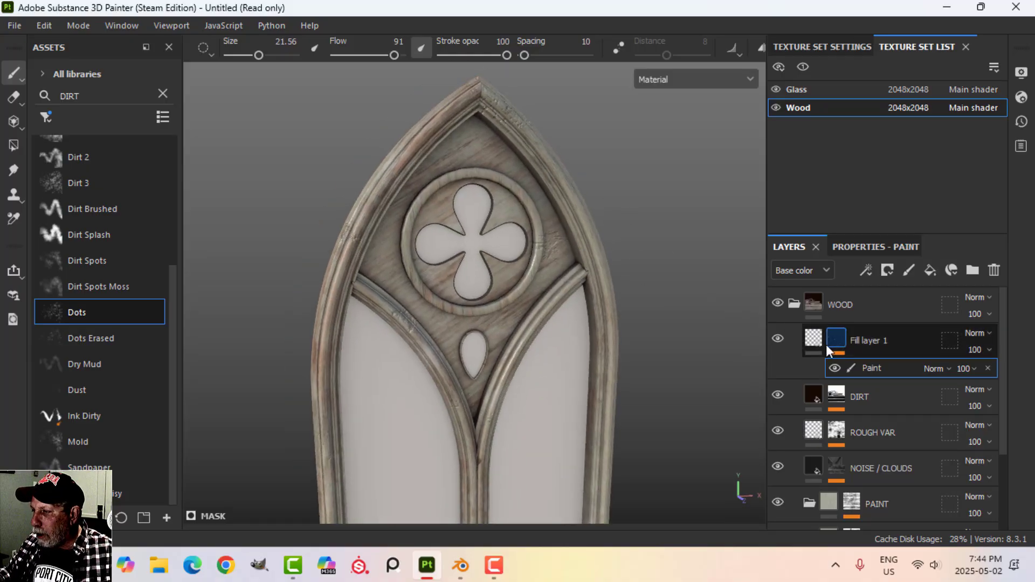
double_click(865, 337)
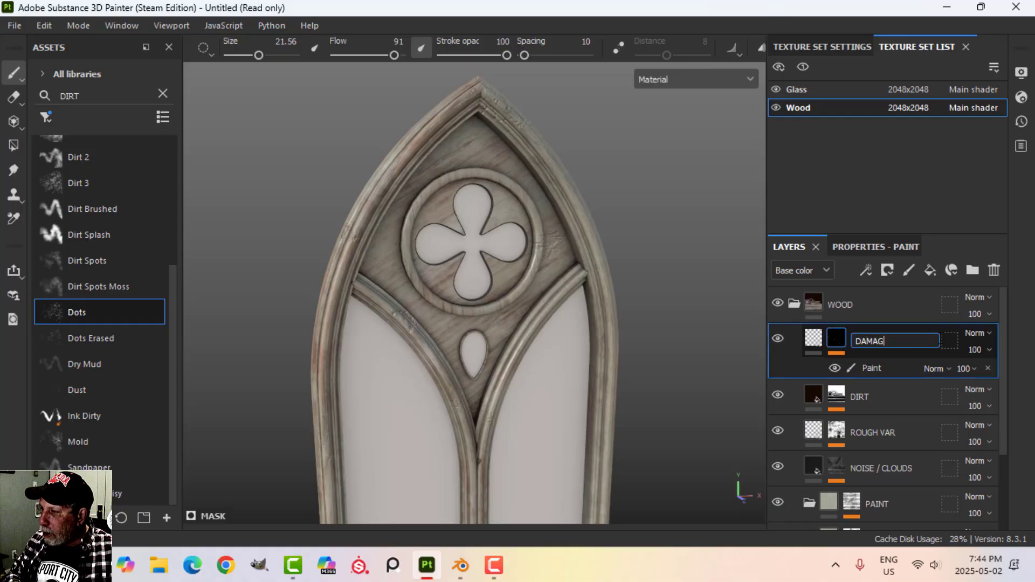
text(DAMAGE)
key(Return)
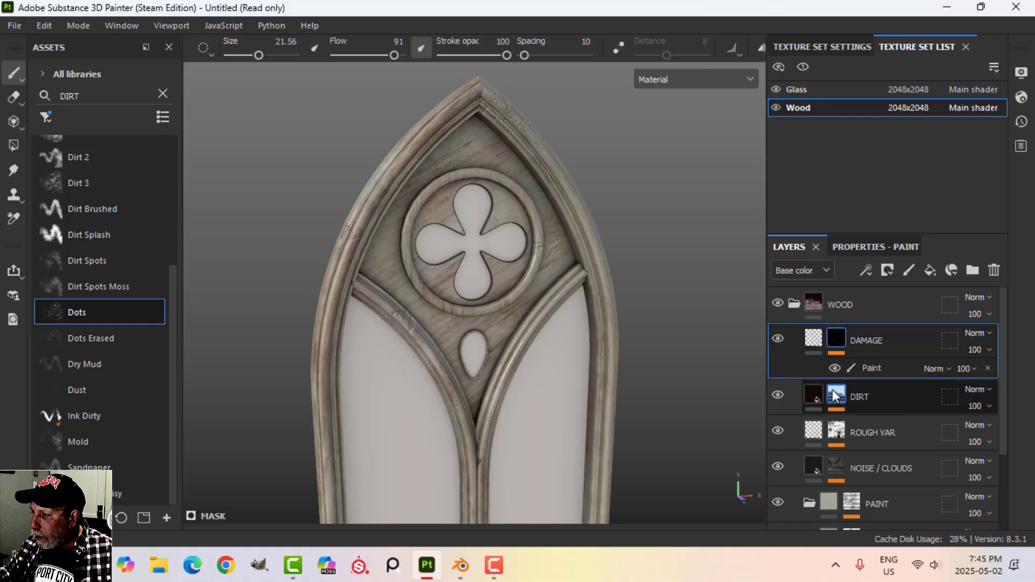
- Set the Dirt Level of the DIRT layer's mask generator to 0.57 and inspect the window's wood
click(834, 395)
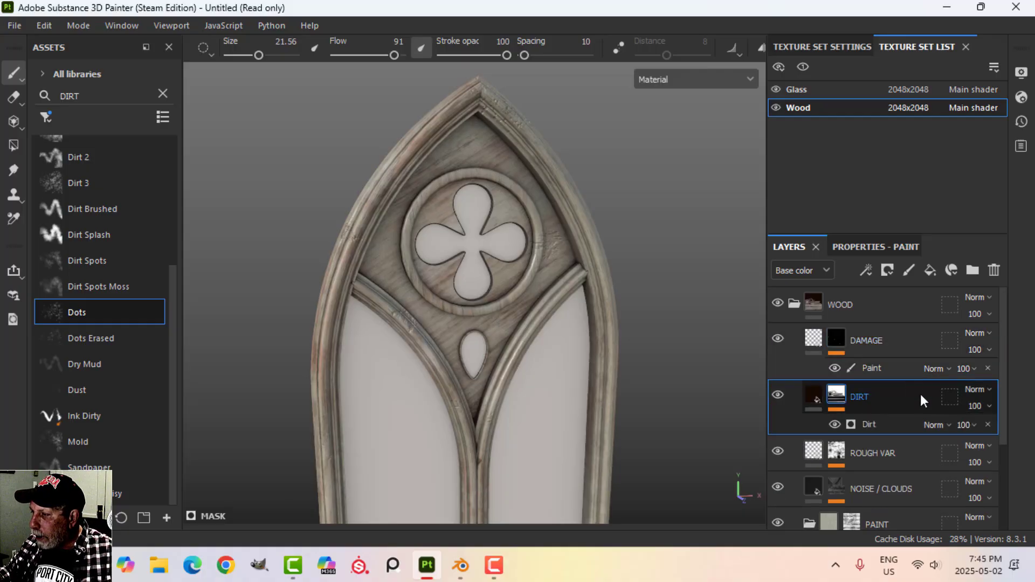
click(870, 426)
click(862, 247)
drag(880, 427, 903, 427)
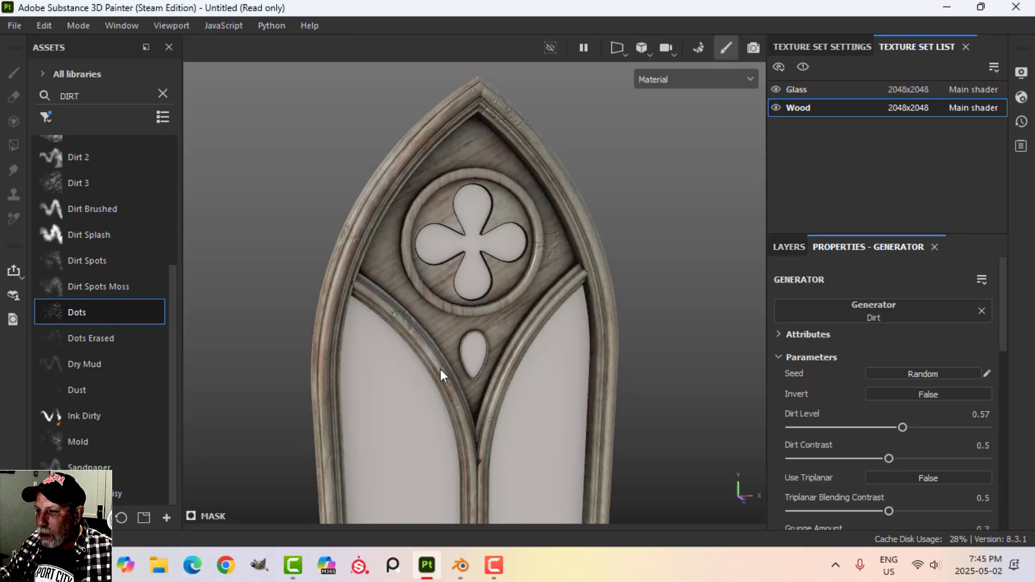
scroll(440, 368, up, 5)
scroll(541, 405, down, 5)
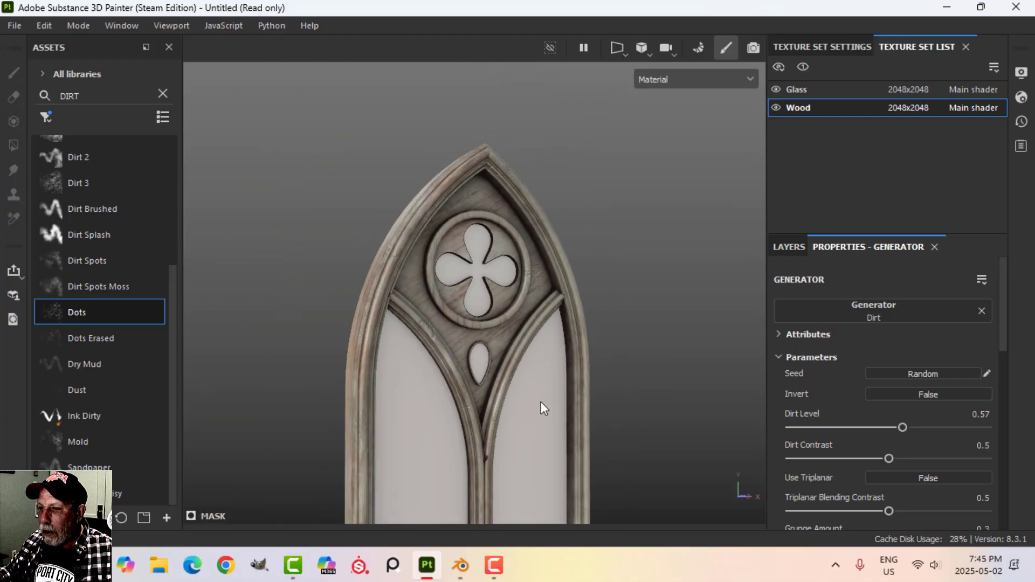
alt+drag(540, 407, 547, 338)
- Collapse the WOOD group and rename it as WOOD WINDOW
click(788, 248)
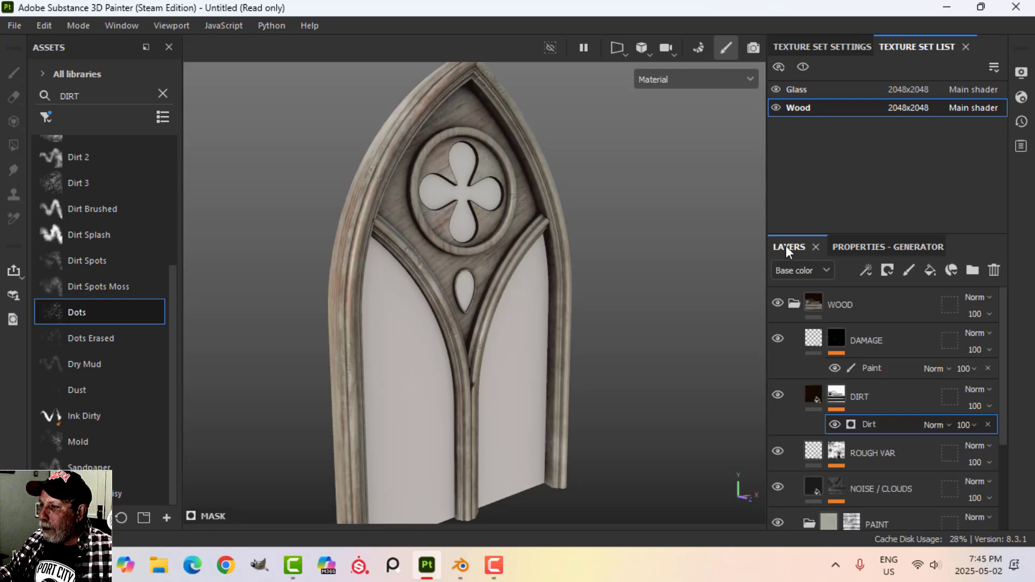
click(795, 306)
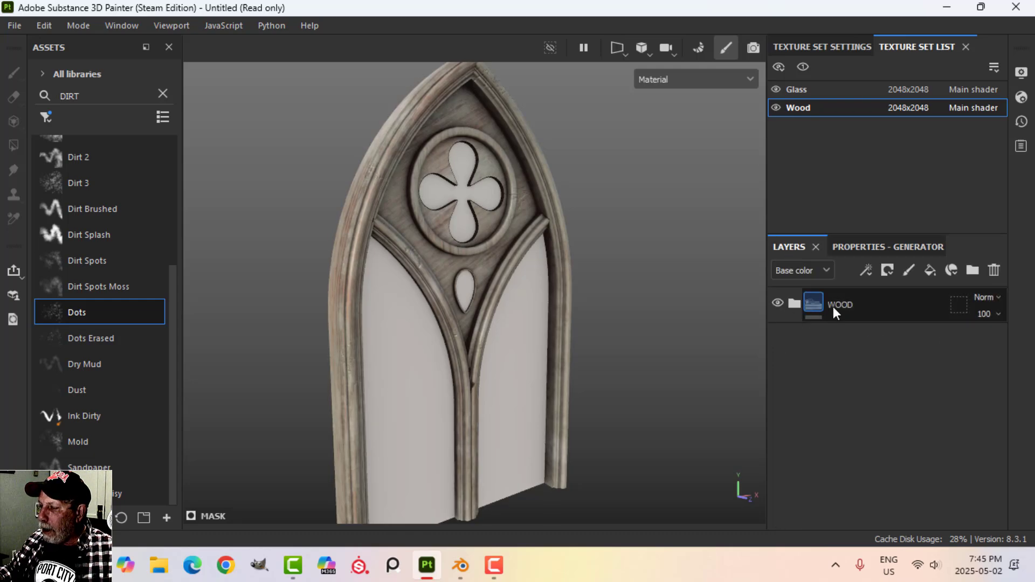
double_click(847, 306)
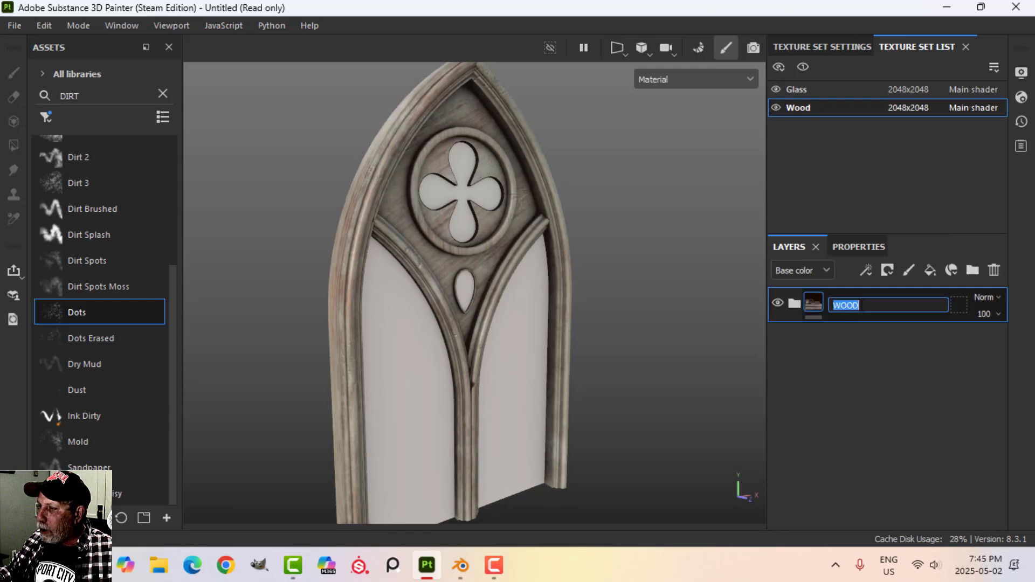
click(941, 303)
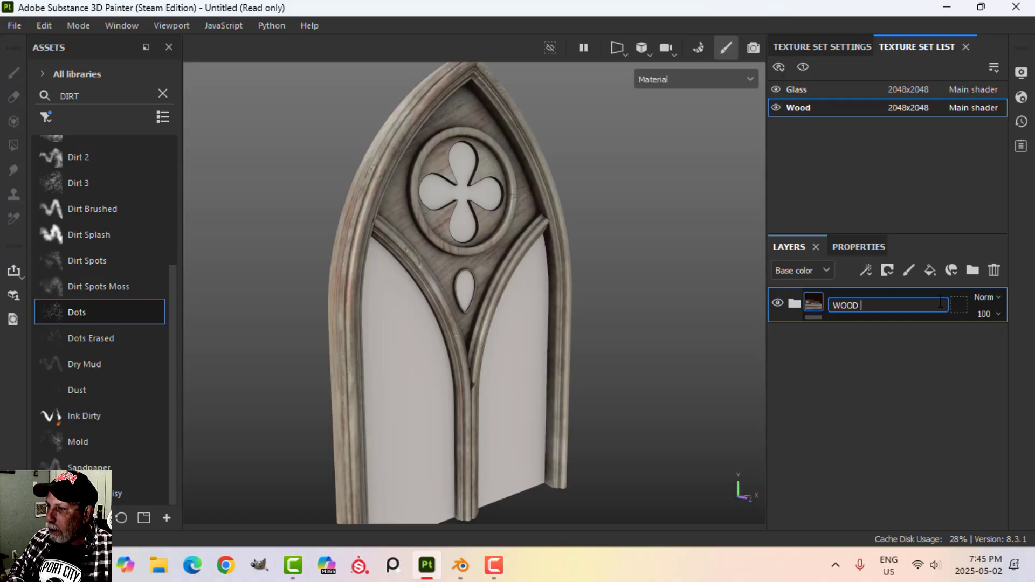
text(WINDOW)
key(Return)
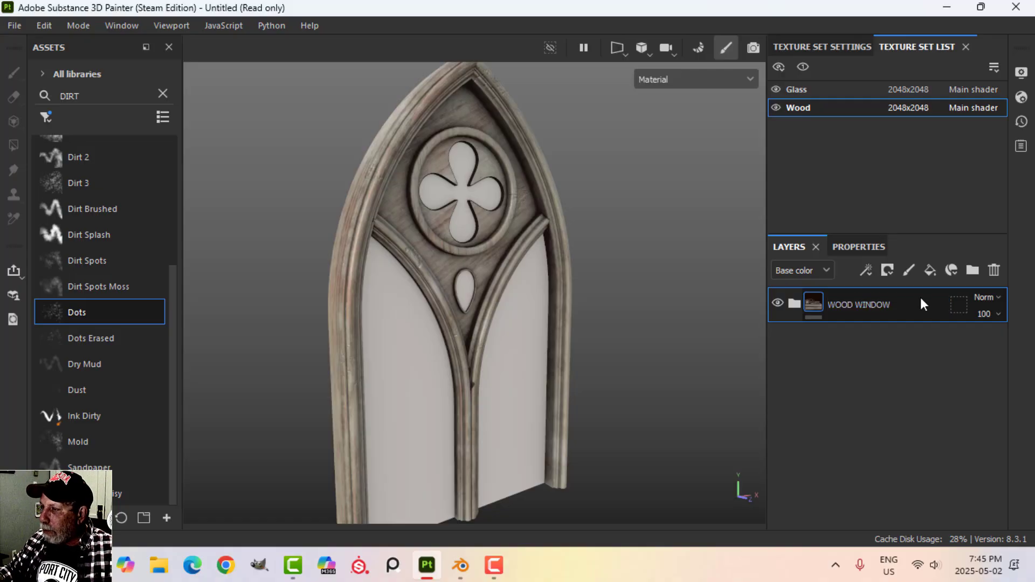
- Create a smart material from the WOOD WINDOW group and hide the original group
right_click(858, 303)
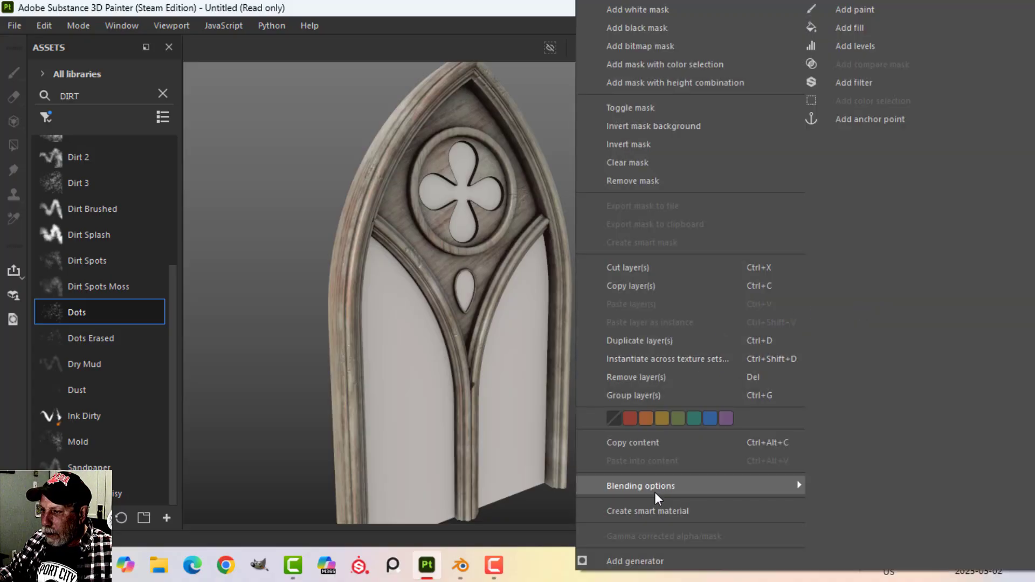
click(653, 511)
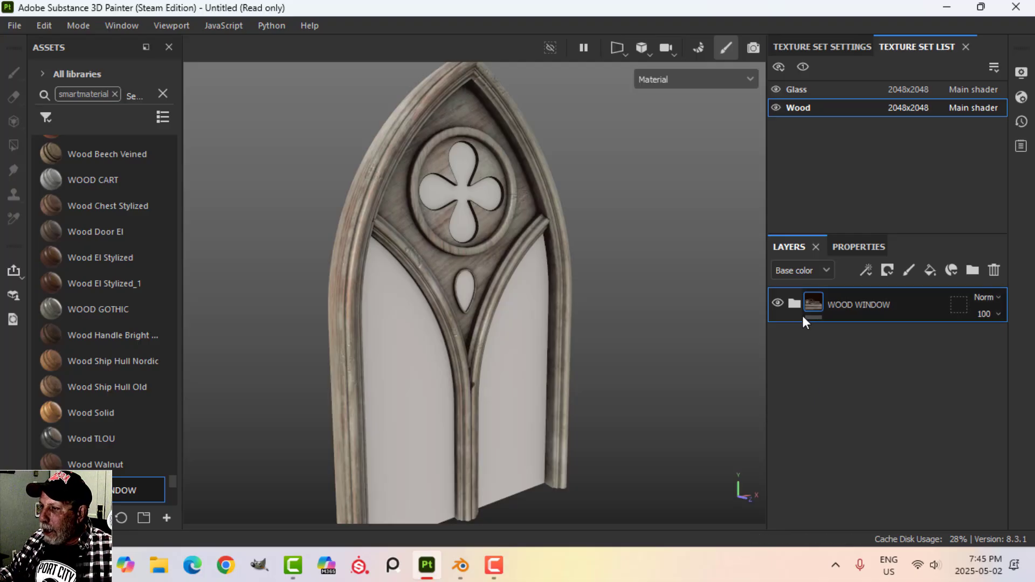
click(778, 303)
mouse_move(605, 278)
alt+mouse_down()
mouse_move(504, 270)
mouse_move(605, 282)
alt+mouse_up()
alt+middle_drag(643, 307, 615, 324)
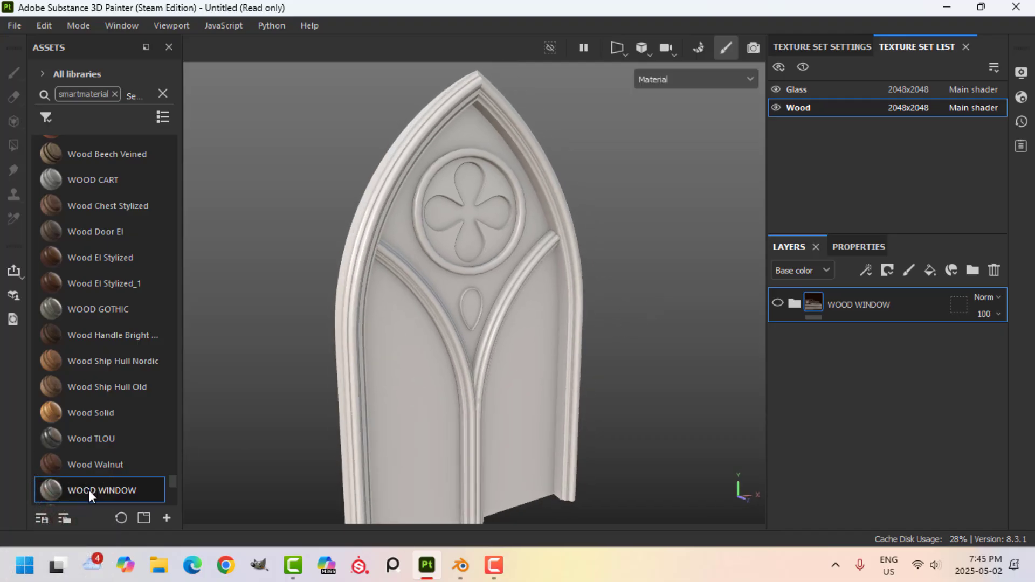
- Add the WOOD WINDOW smart material below the hidden group, inspect it on the model and expand the new group
drag(89, 490, 817, 400)
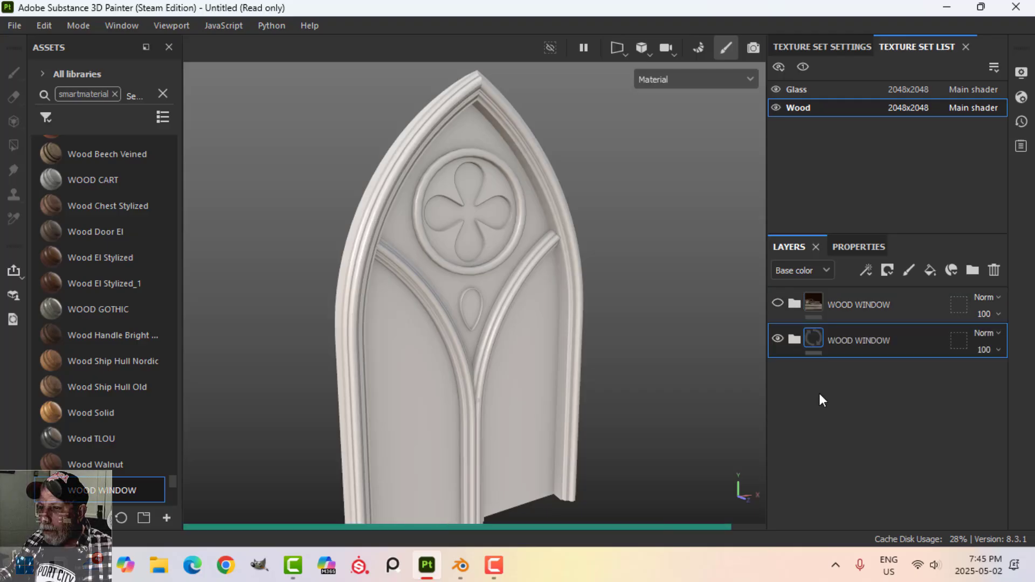
alt+drag(728, 379, 645, 289)
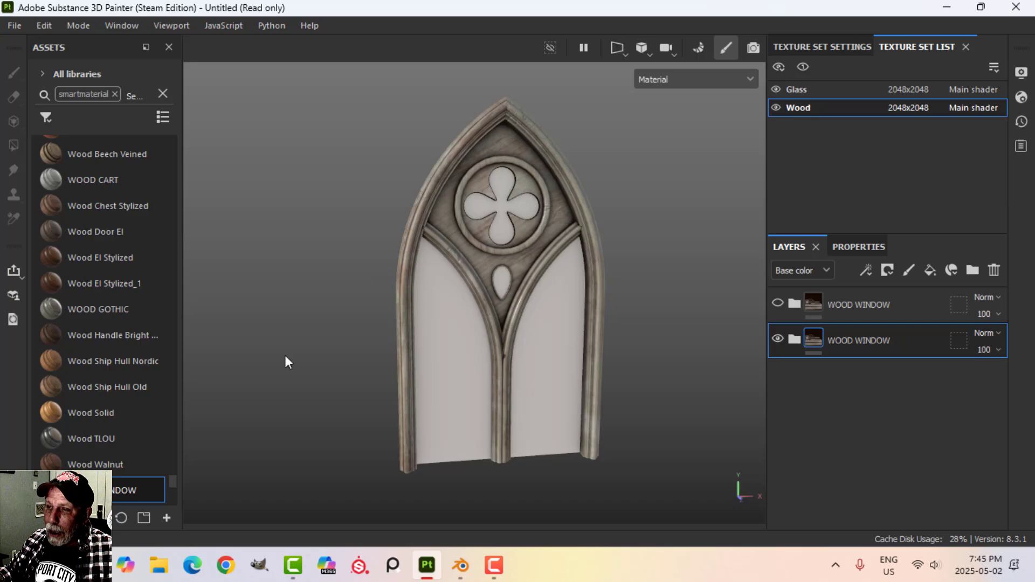
alt+drag(286, 357, 321, 340)
alt+drag(474, 277, 379, 317)
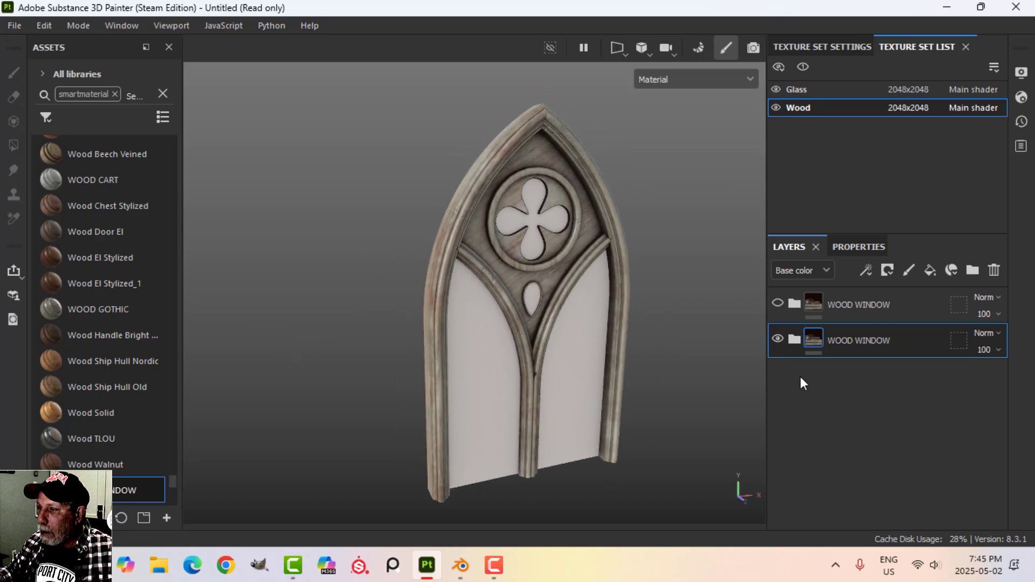
click(795, 339)
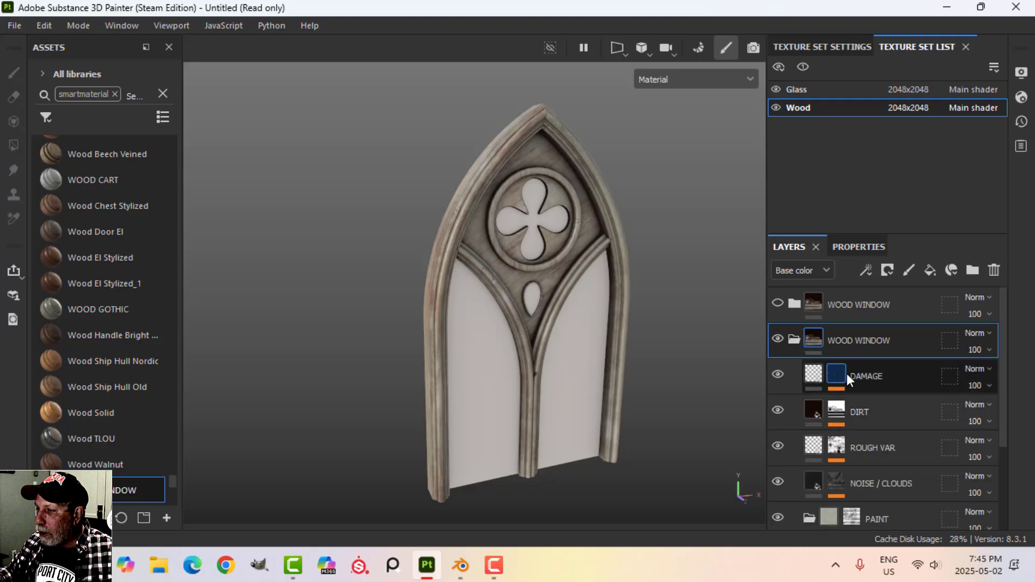
- Replace the Paint effect on the new WOOD WINDOW group's DAMAGE mask with an empty one and paint damage between the quatrefoil and the arches
click(837, 374)
scroll(642, 300, up, 5)
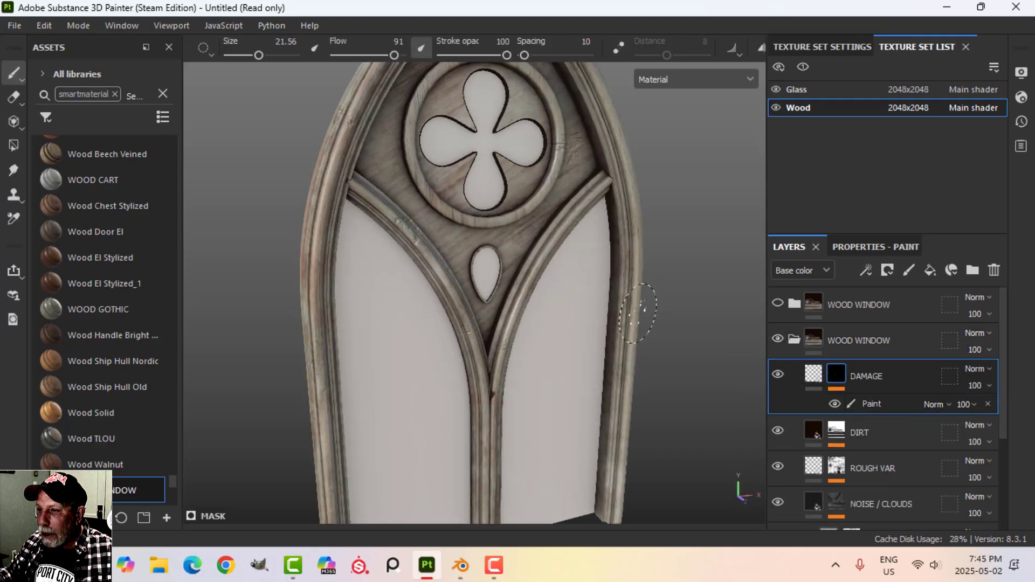
middle_drag(564, 304, 569, 311)
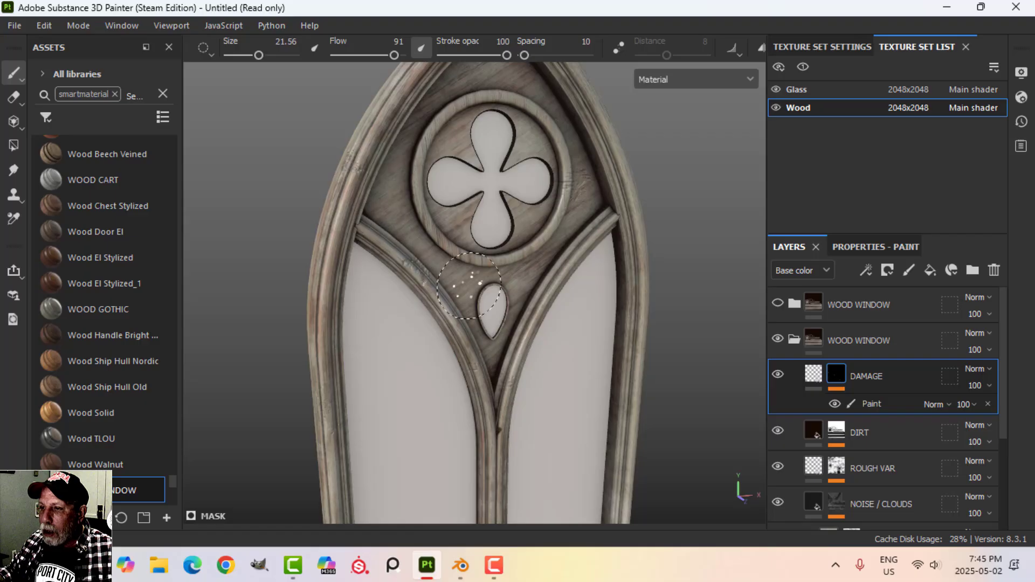
middle_drag(469, 286, 459, 264)
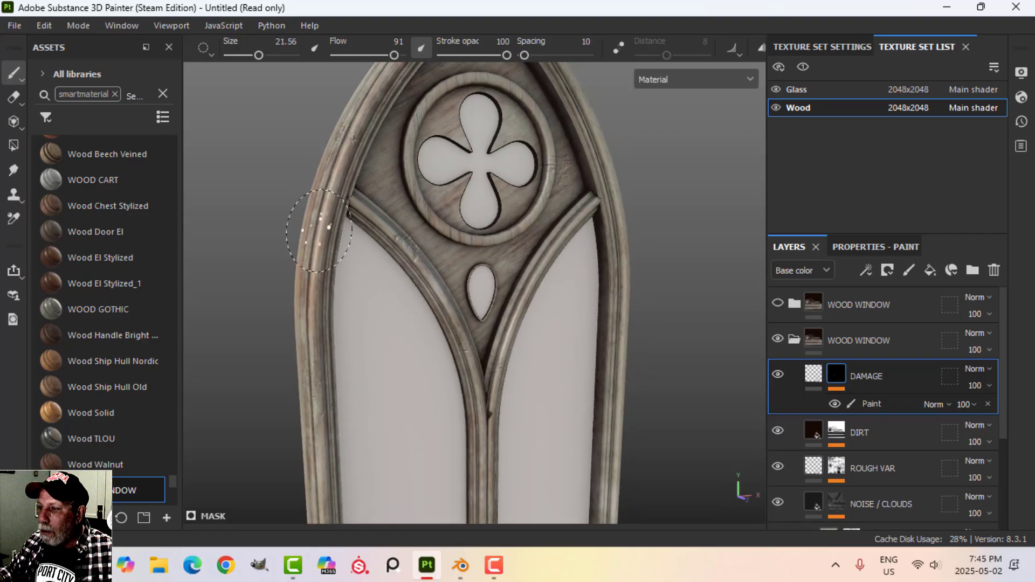
click(987, 405)
click(868, 270)
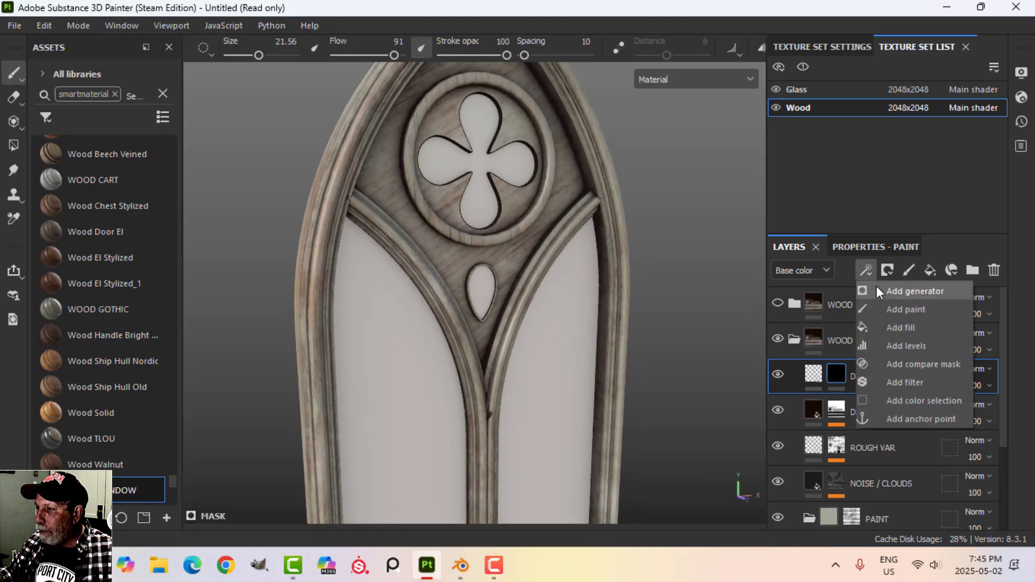
click(897, 310)
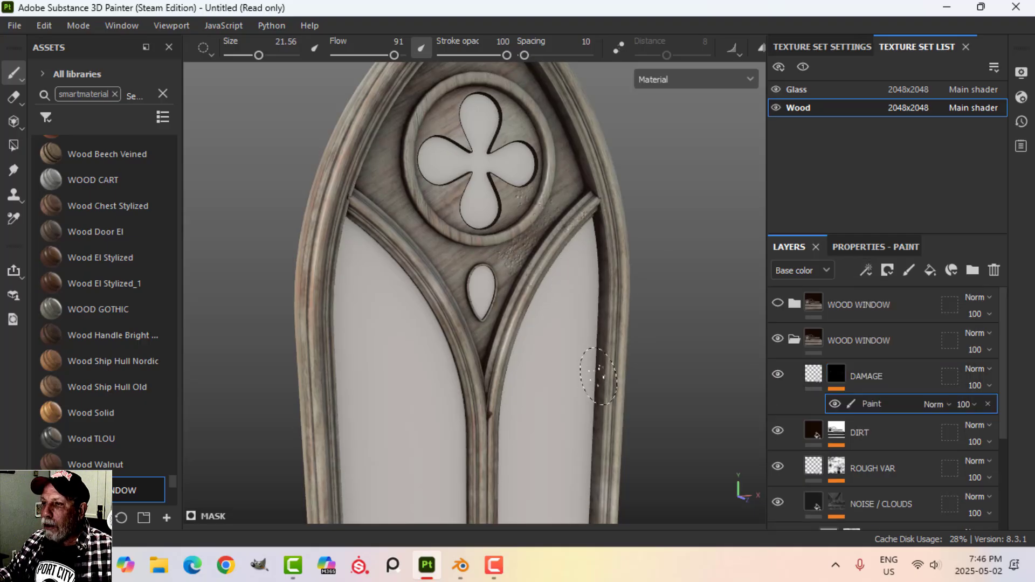
scroll(598, 367, up, 2)
scroll(596, 363, down, 4)
scroll(601, 359, up, 2)
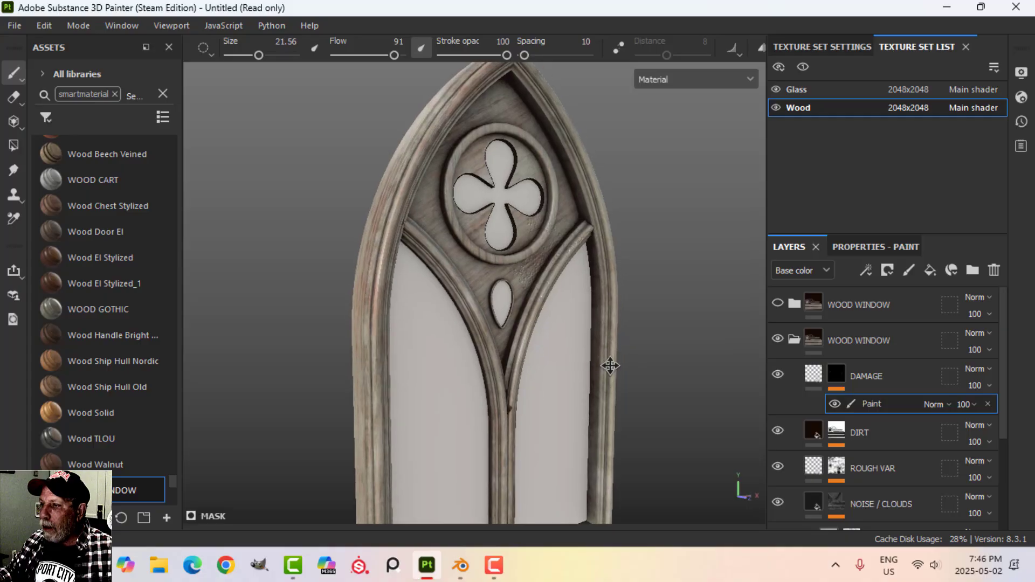
alt+drag(610, 366, 638, 369)
- Collapse and delete the duplicate WOOD WINDOW group and make the original WOOD WINDOW group visible
click(794, 350)
click(837, 335)
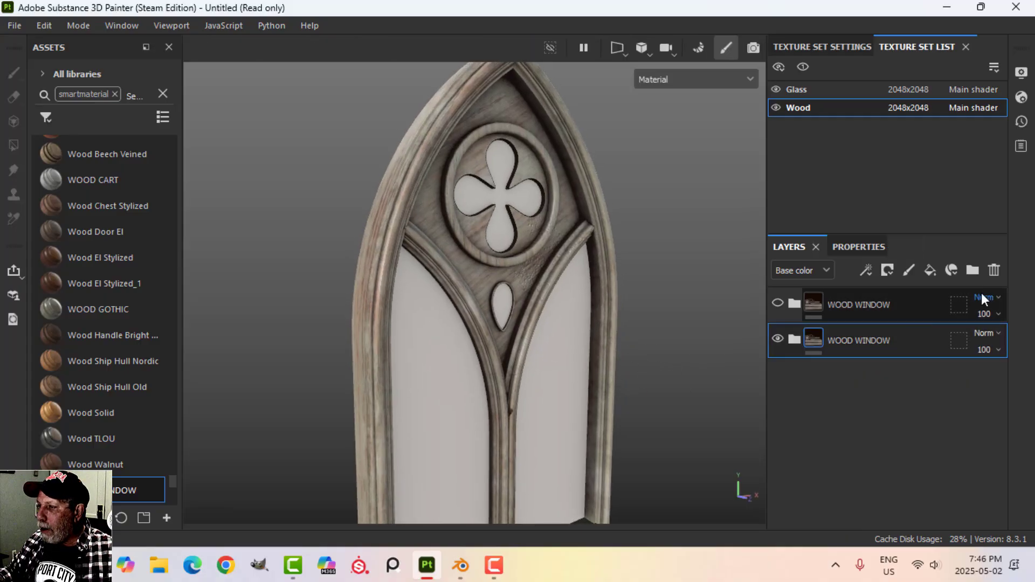
click(995, 270)
click(778, 303)
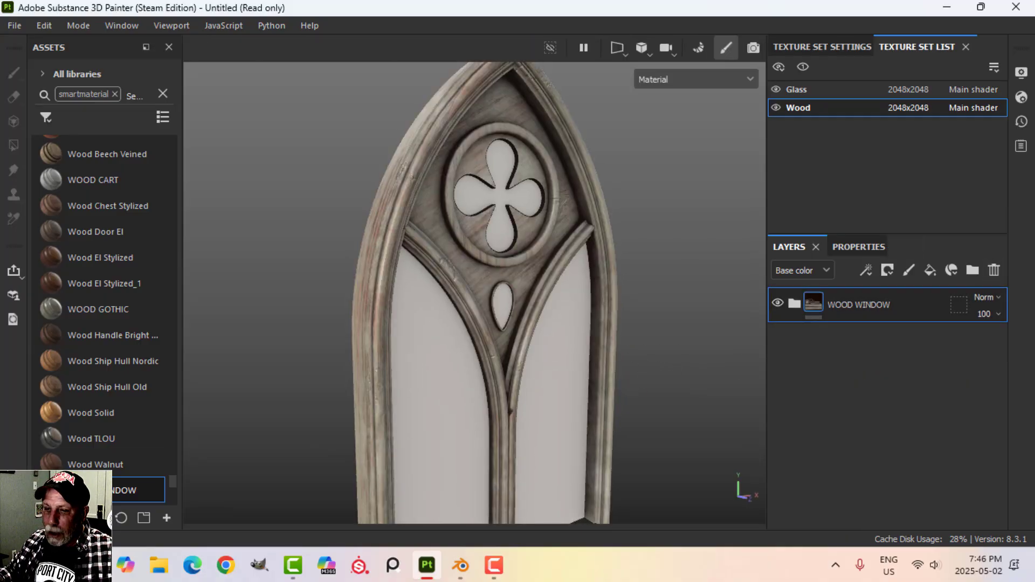
scroll(625, 322, up, 2)
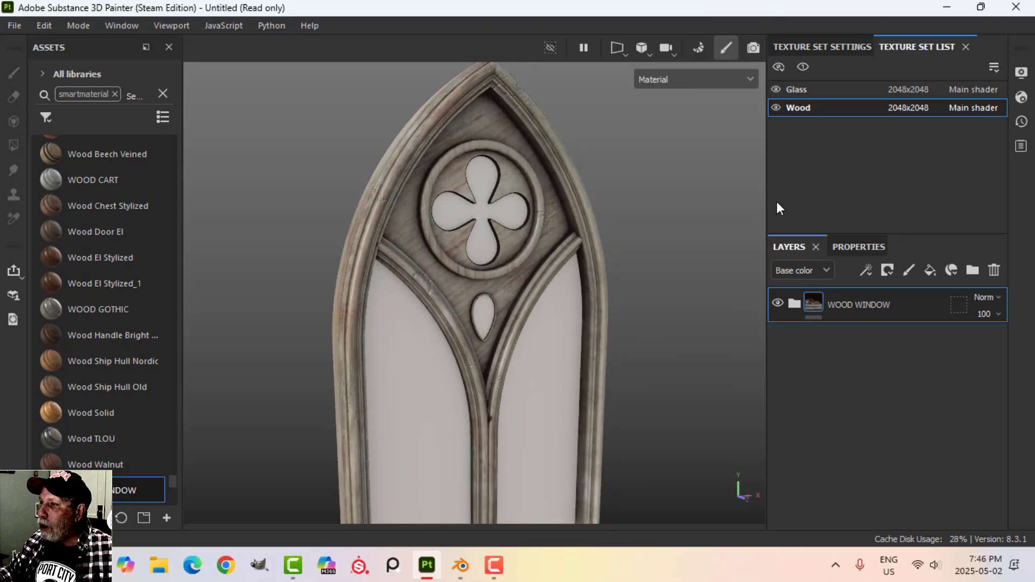
- Delete the Glass texture set's existing layer, search the assets for GLASS and apply the Glass dirty material to it
click(831, 93)
click(994, 271)
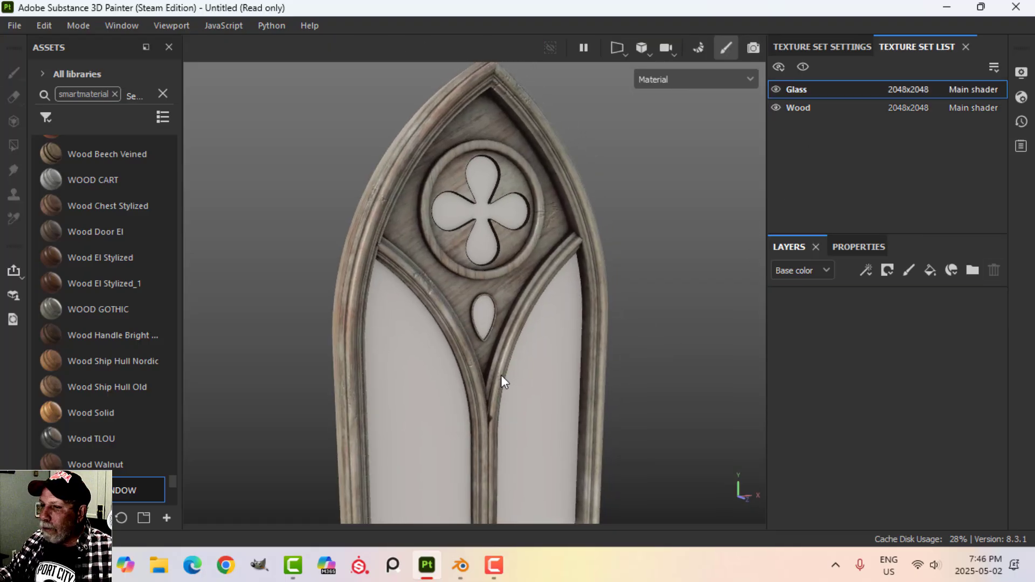
click(101, 98)
text(GLASS)
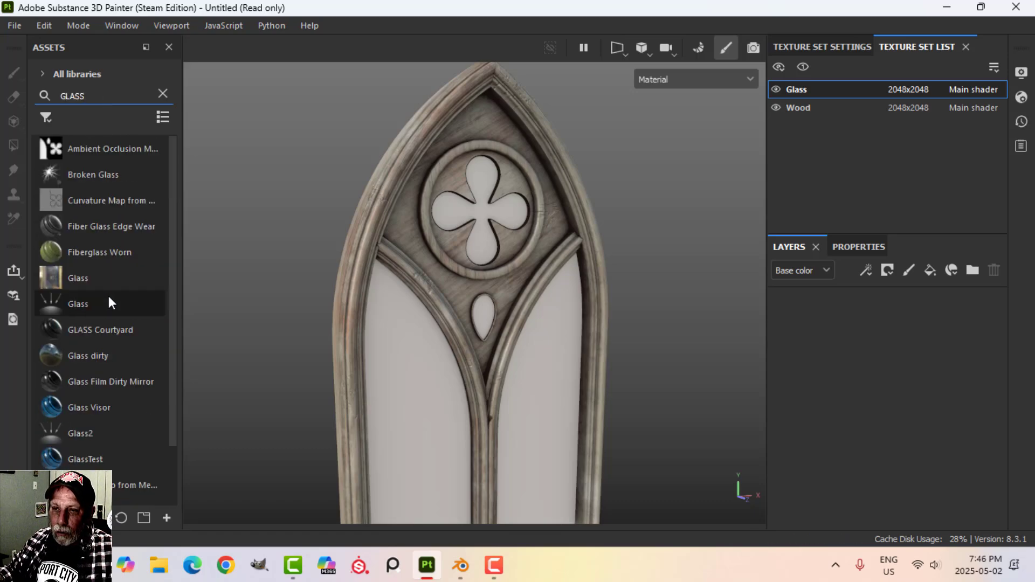
drag(88, 286, 836, 335)
scroll(672, 326, down, 5)
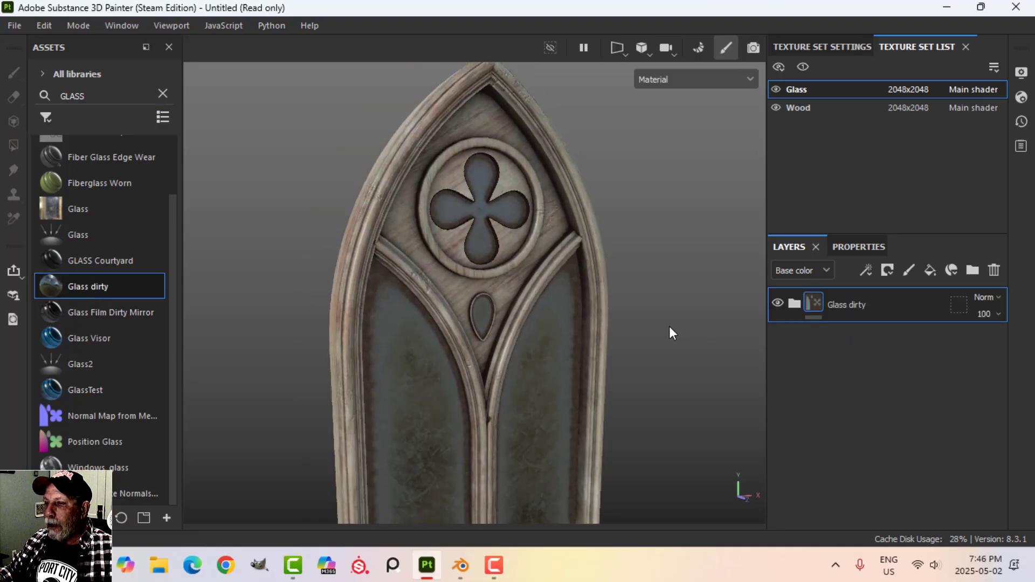
- Inspect the textured window with the interface hidden, rotating the environment lighting to check the glass and wood
mouse_move(669, 325)
alt+mouse_down()
mouse_move(629, 333)
mouse_move(640, 312)
mouse_move(650, 315)
mouse_move(622, 335)
mouse_move(629, 312)
alt+mouse_up()
key(Tab)
scroll(662, 341, up, 3)
mouse_move(629, 312)
shift+right_down()
mouse_move(717, 285)
mouse_move(591, 308)
shift+right_up()
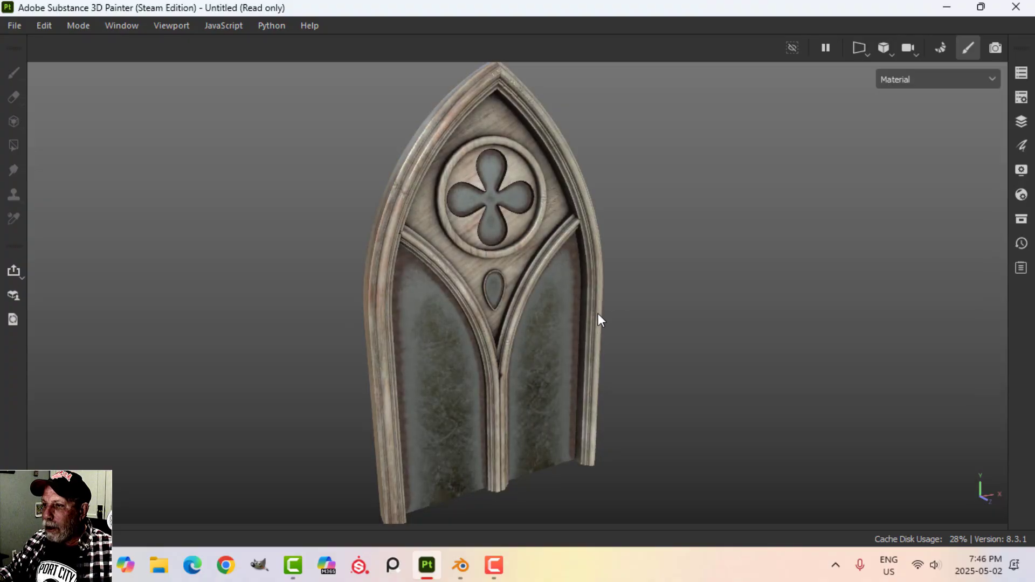
key(Tab)
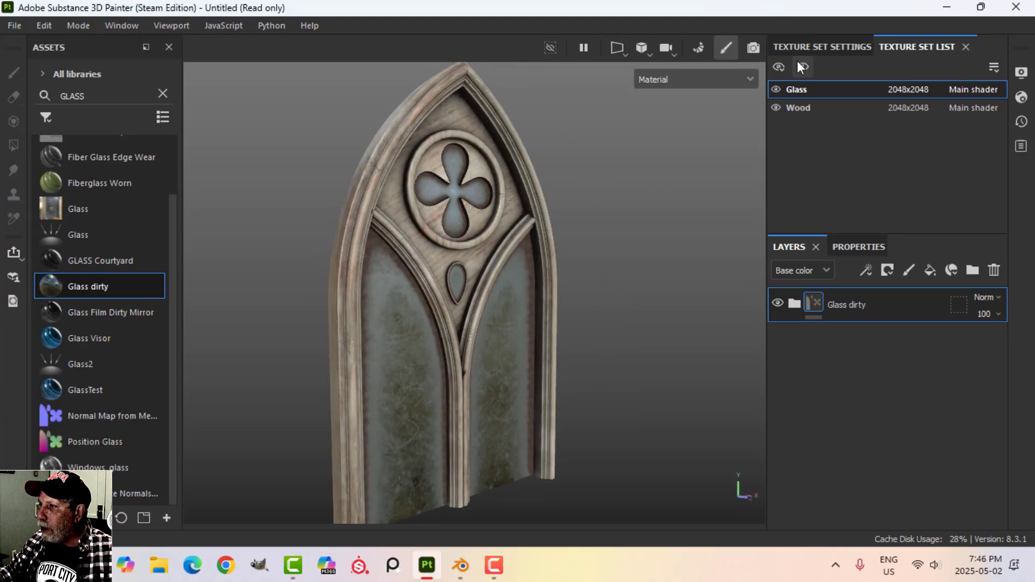
- Try the Atelier and Autumn Forest environment maps in the display settings and set the environment map to Bonifacio Aragon Stairs
click(1021, 73)
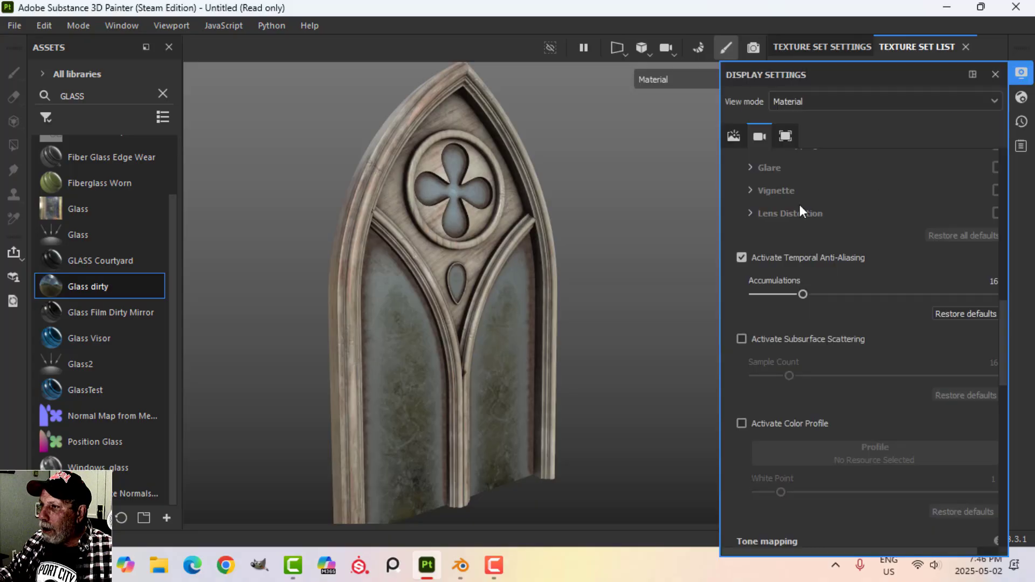
click(732, 136)
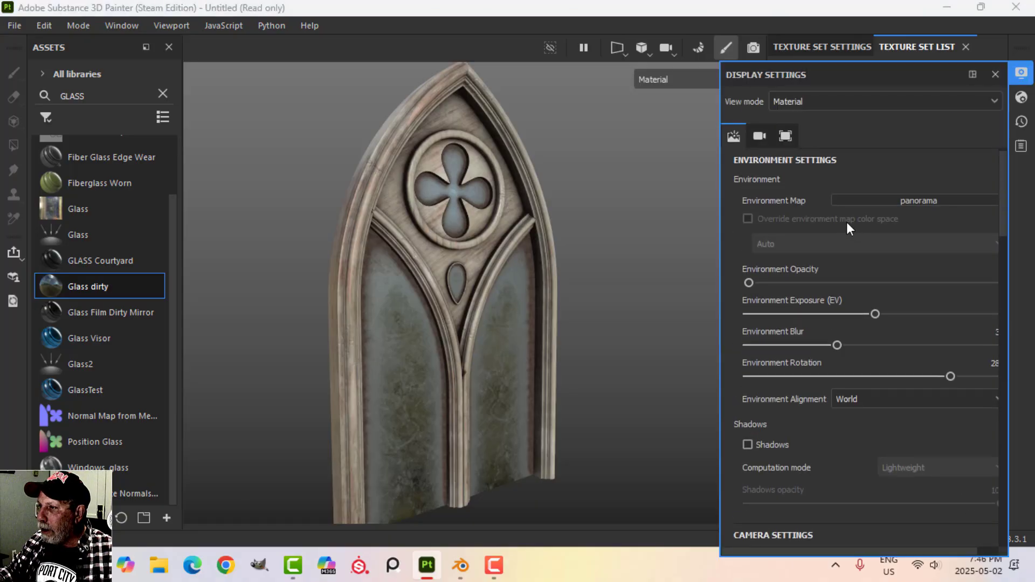
click(919, 198)
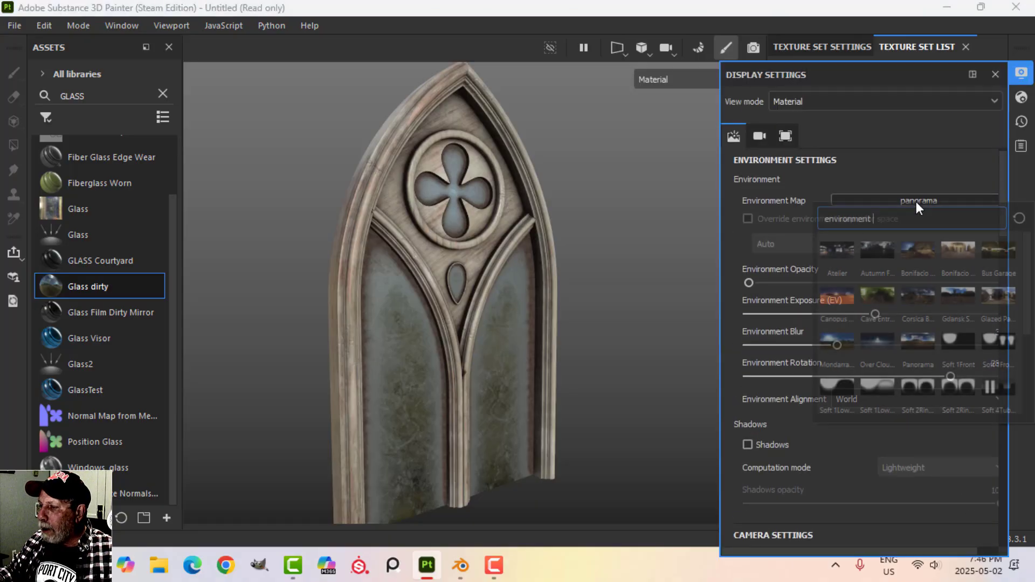
click(834, 249)
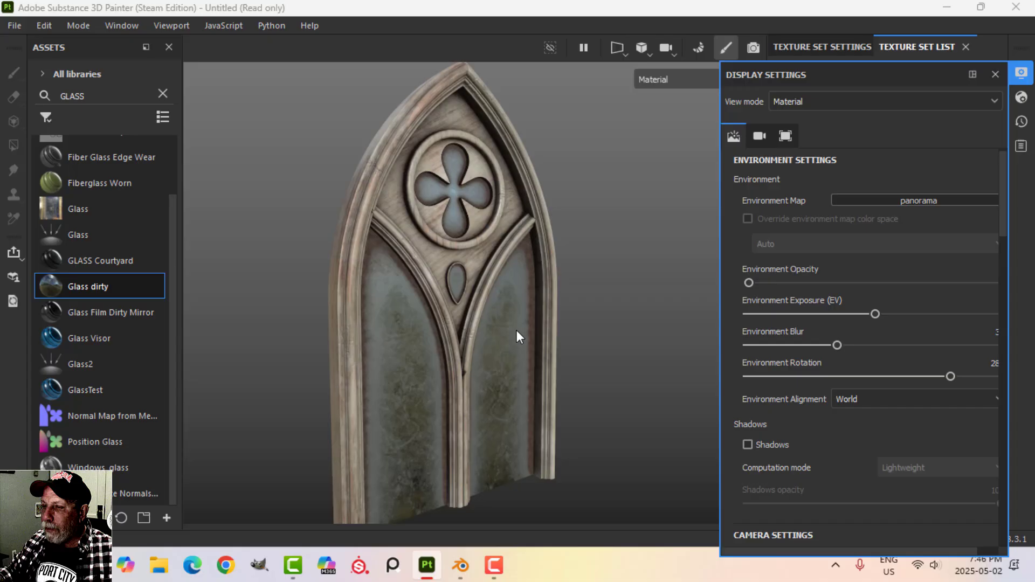
click(867, 200)
click(881, 248)
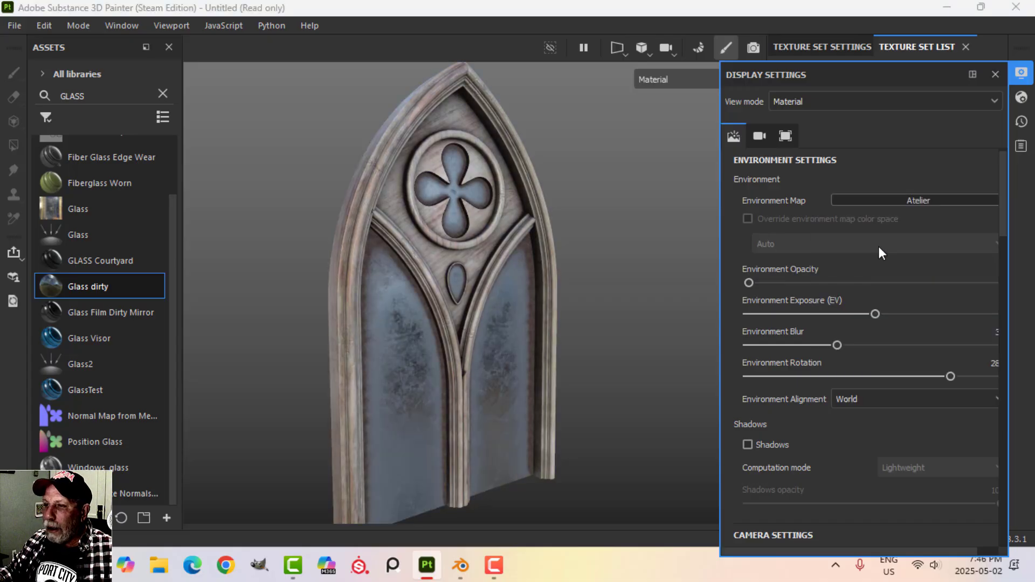
click(893, 199)
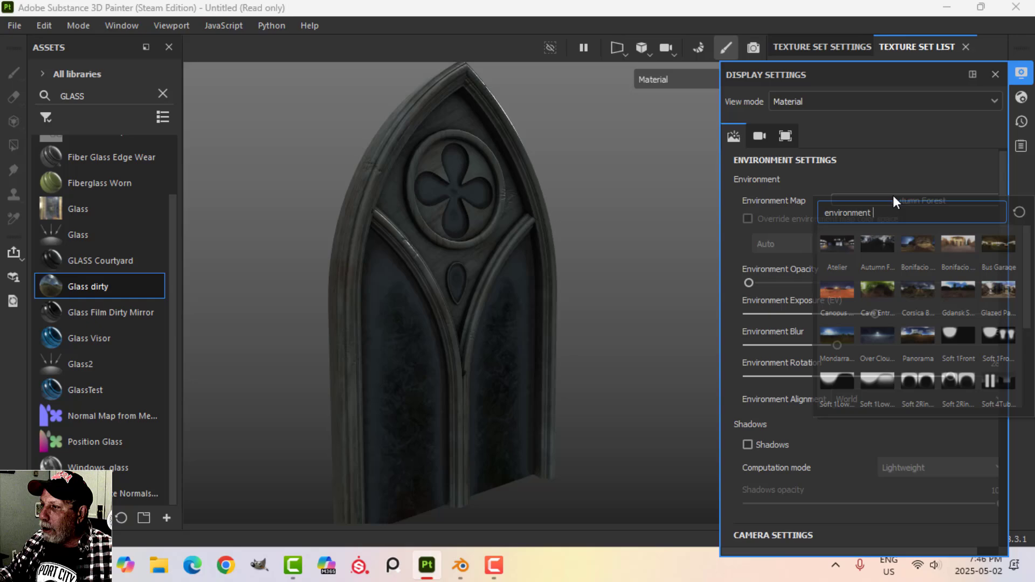
click(911, 245)
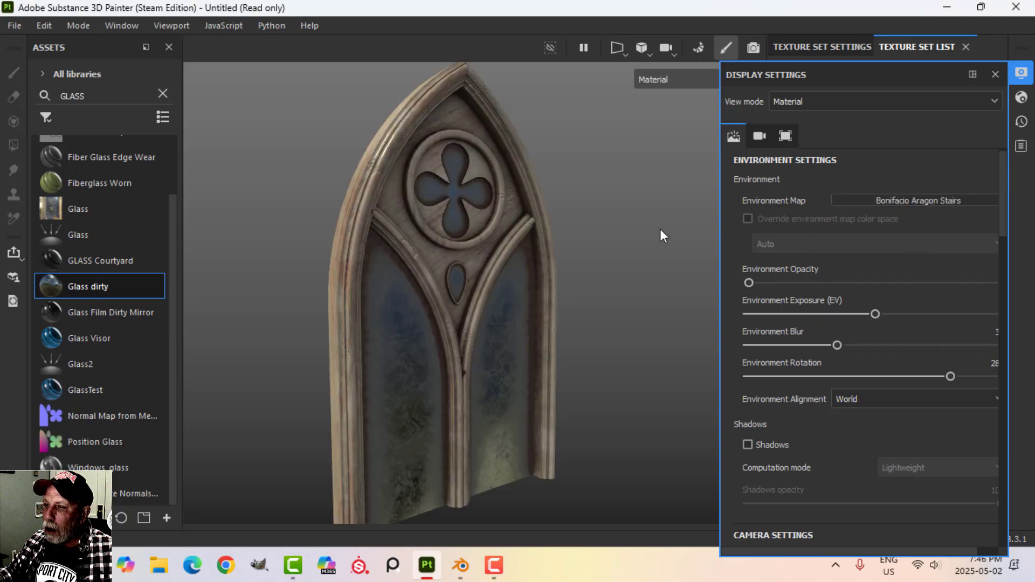
click(996, 74)
- Rotate the Bonifacio Aragon Stairs lighting around the window and examine the reflections on the dirty glass from several angles
alt+drag(666, 247, 649, 275)
shift+right_drag(649, 275, 564, 291)
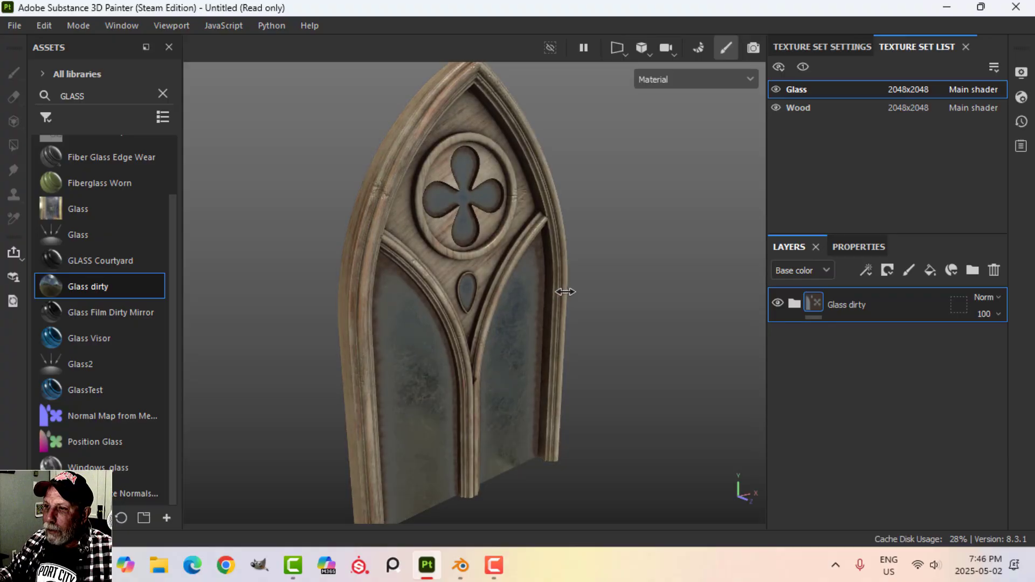
alt+drag(613, 298, 537, 326)
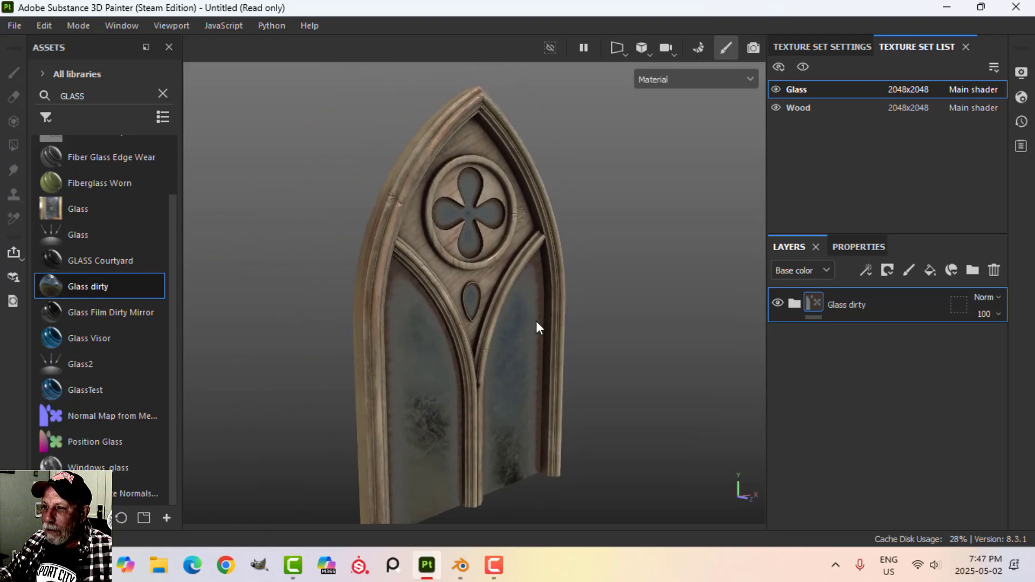